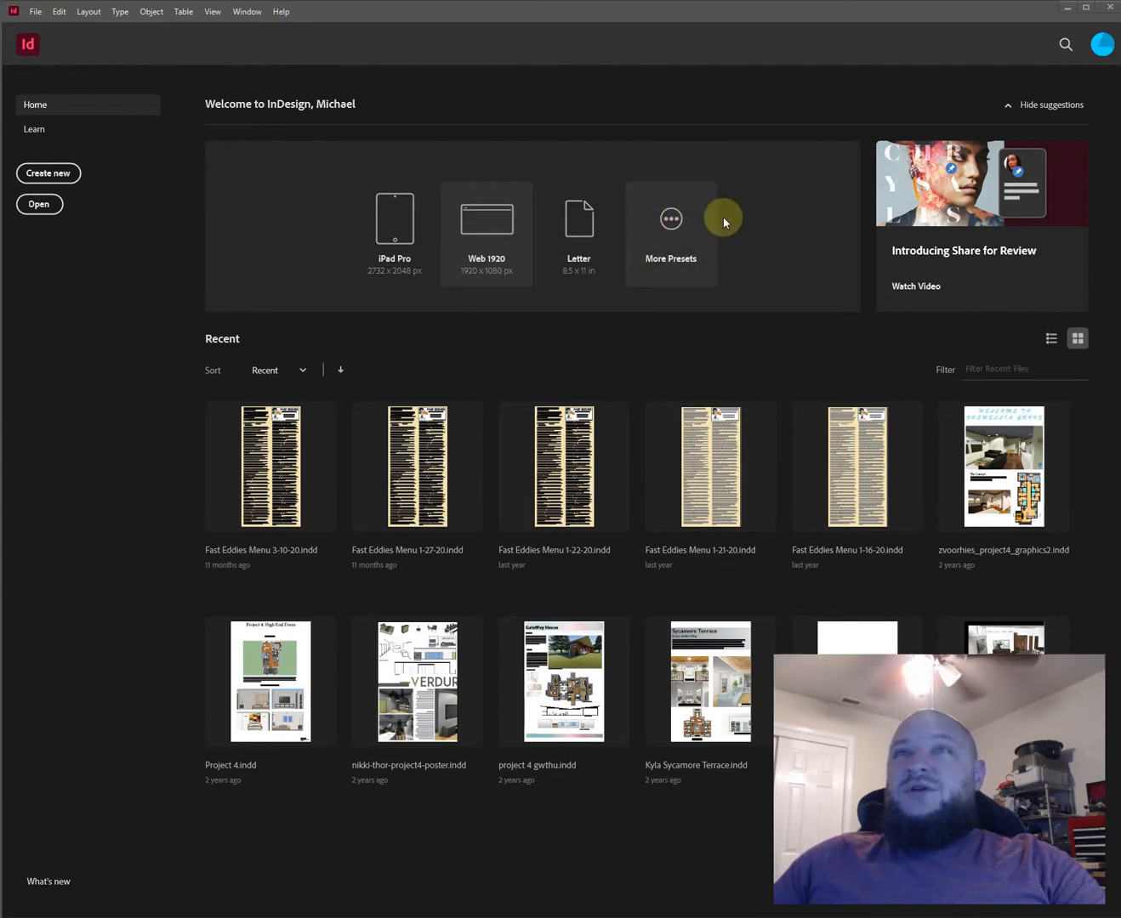
Start a new print document based on the Letter preset and set its units to inches
click(25, 174)
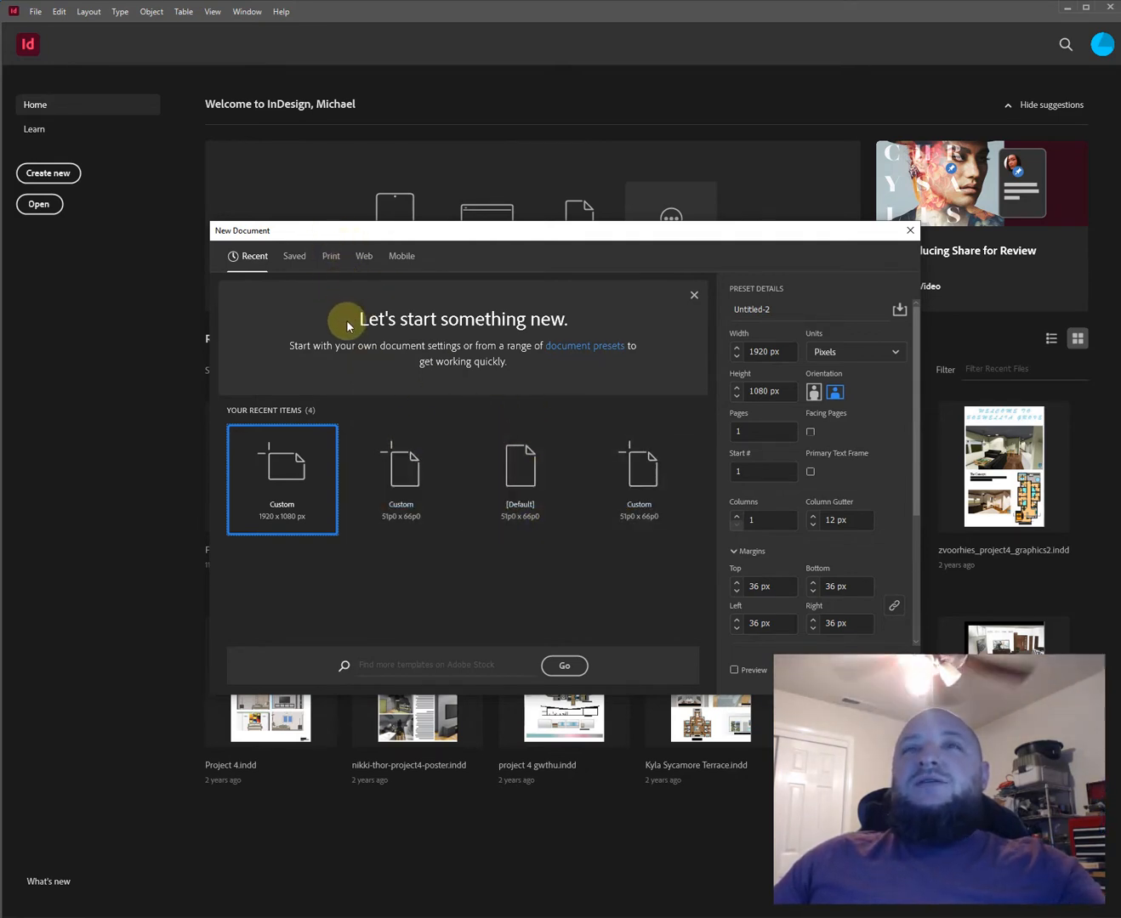
click(330, 258)
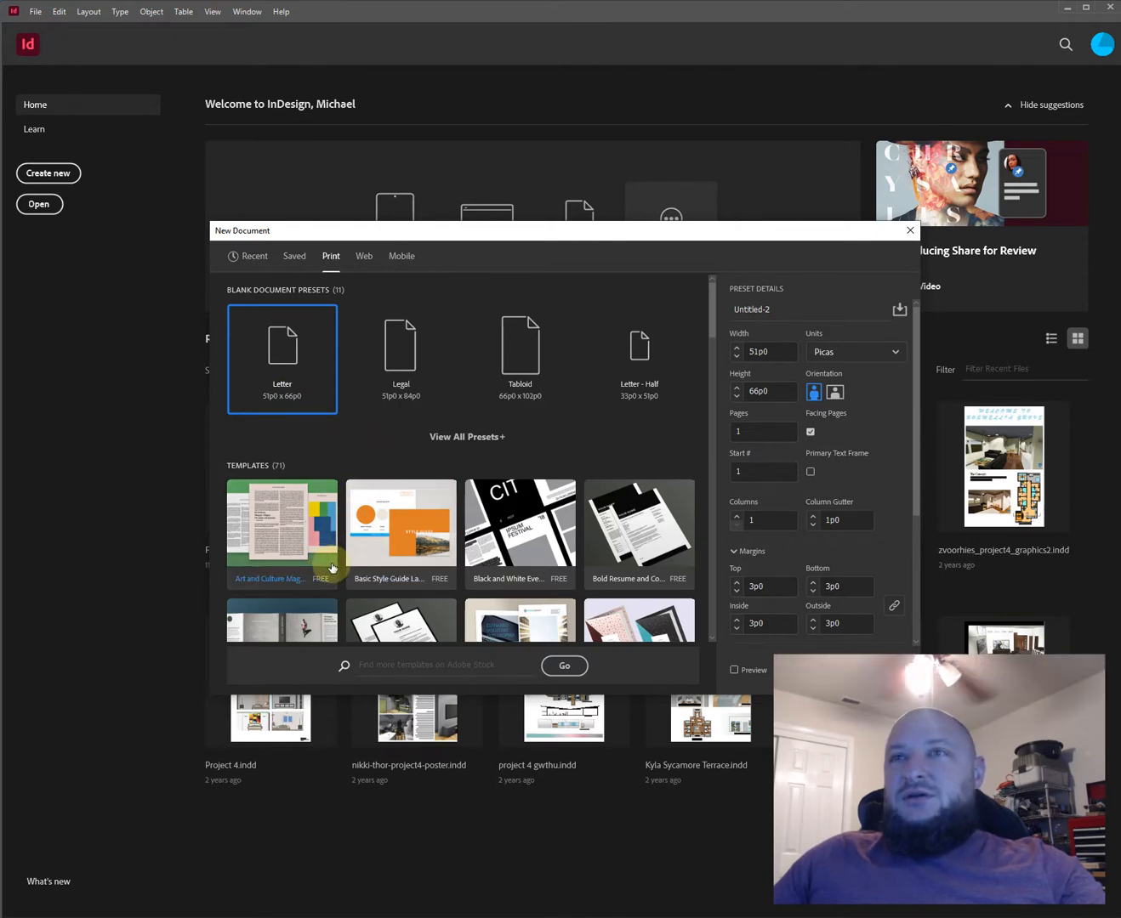
click(837, 350)
click(840, 419)
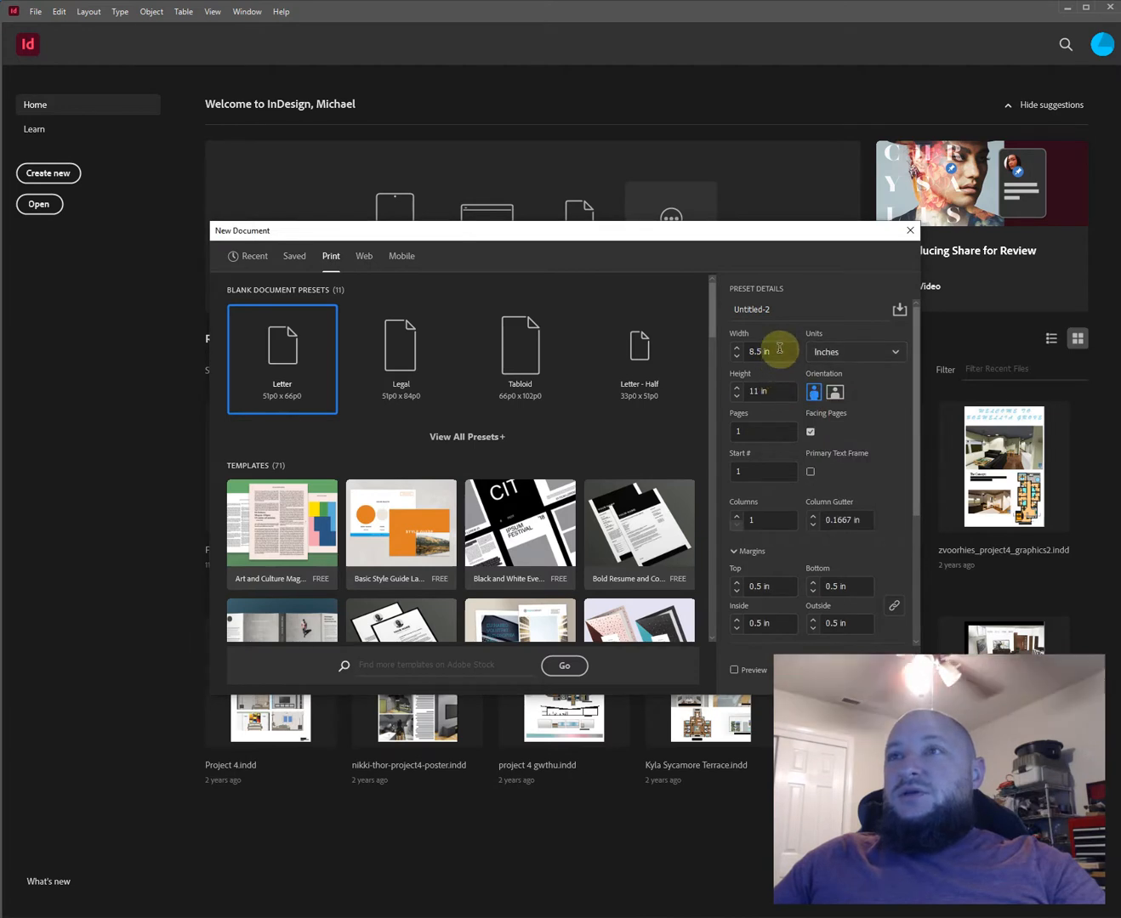
Set the new document's page width to 24 in and its height to 36 in
double_click(779, 347)
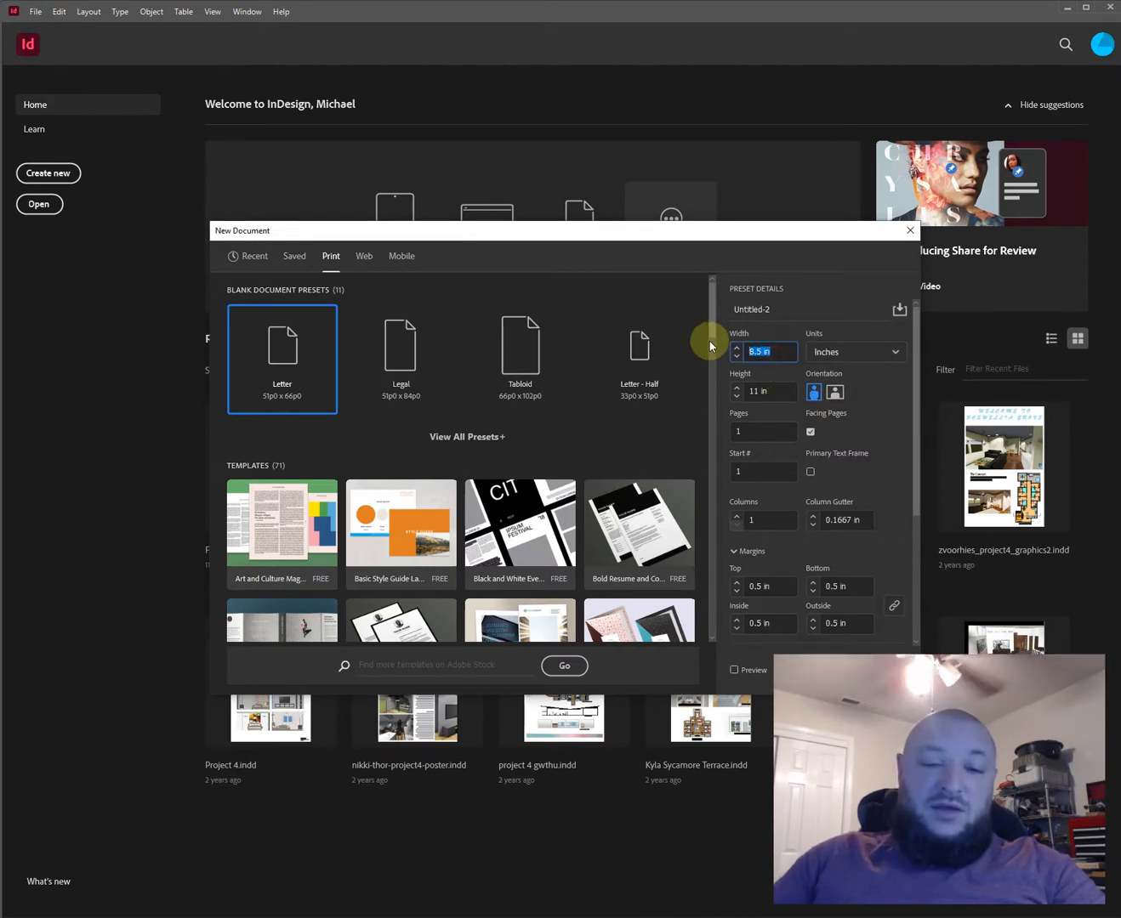
text(24)
key(Tab)
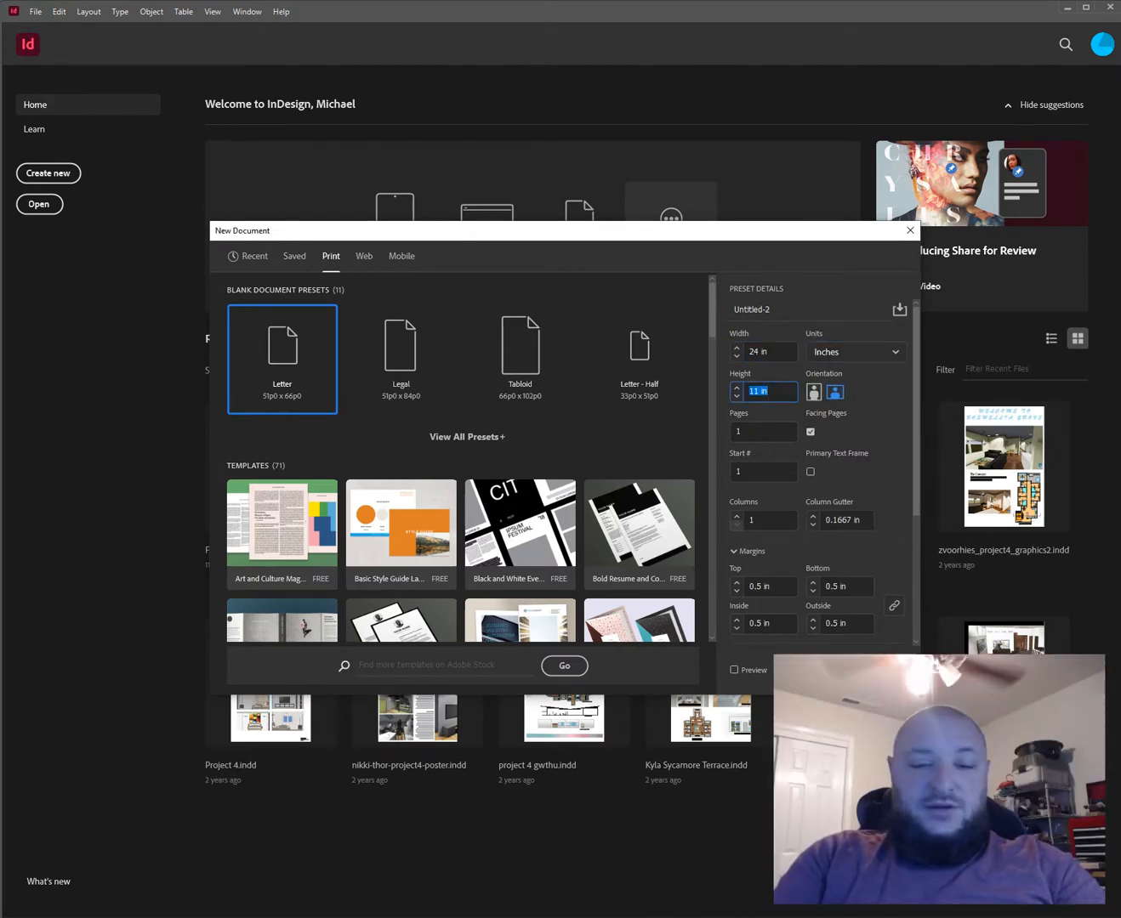
text(36)
key(Tab)
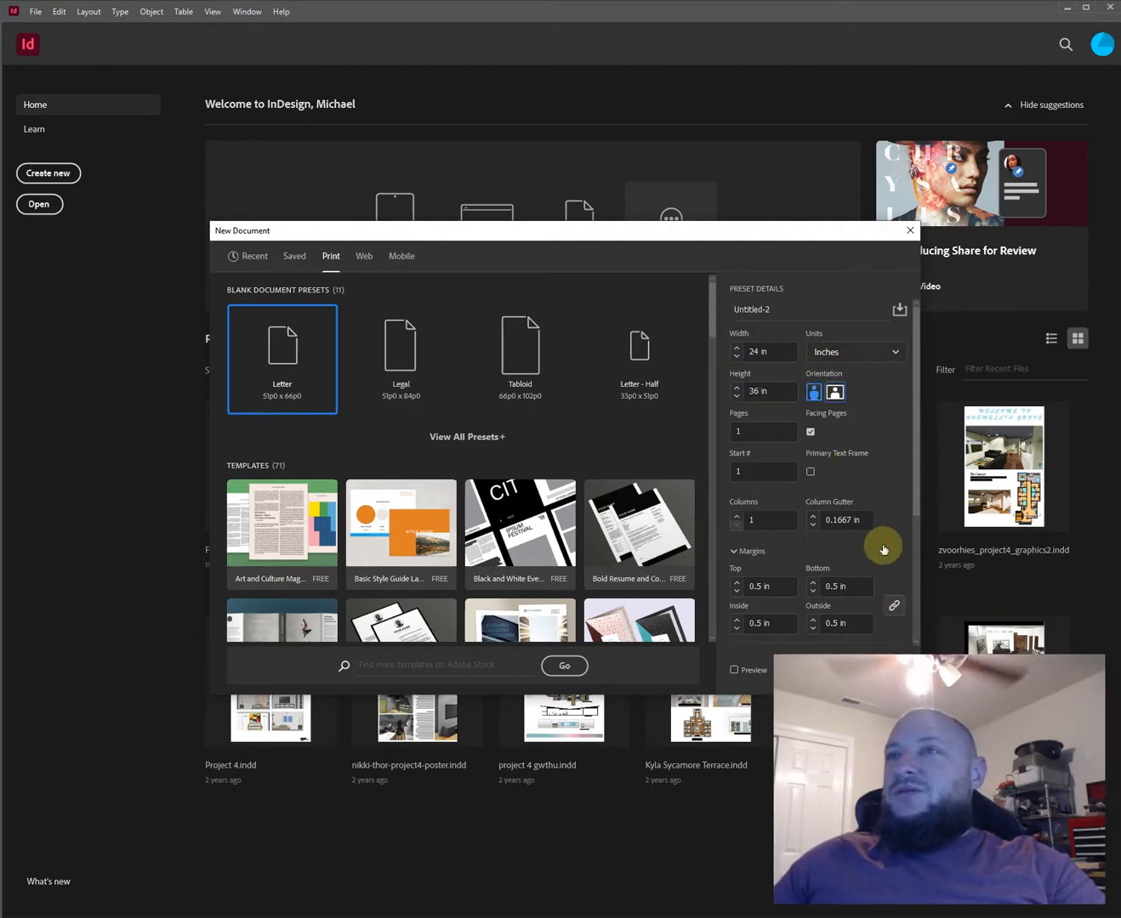
Create the document with the default margins, bleed and slug, and collapse the Links panel to its icon
click(884, 546)
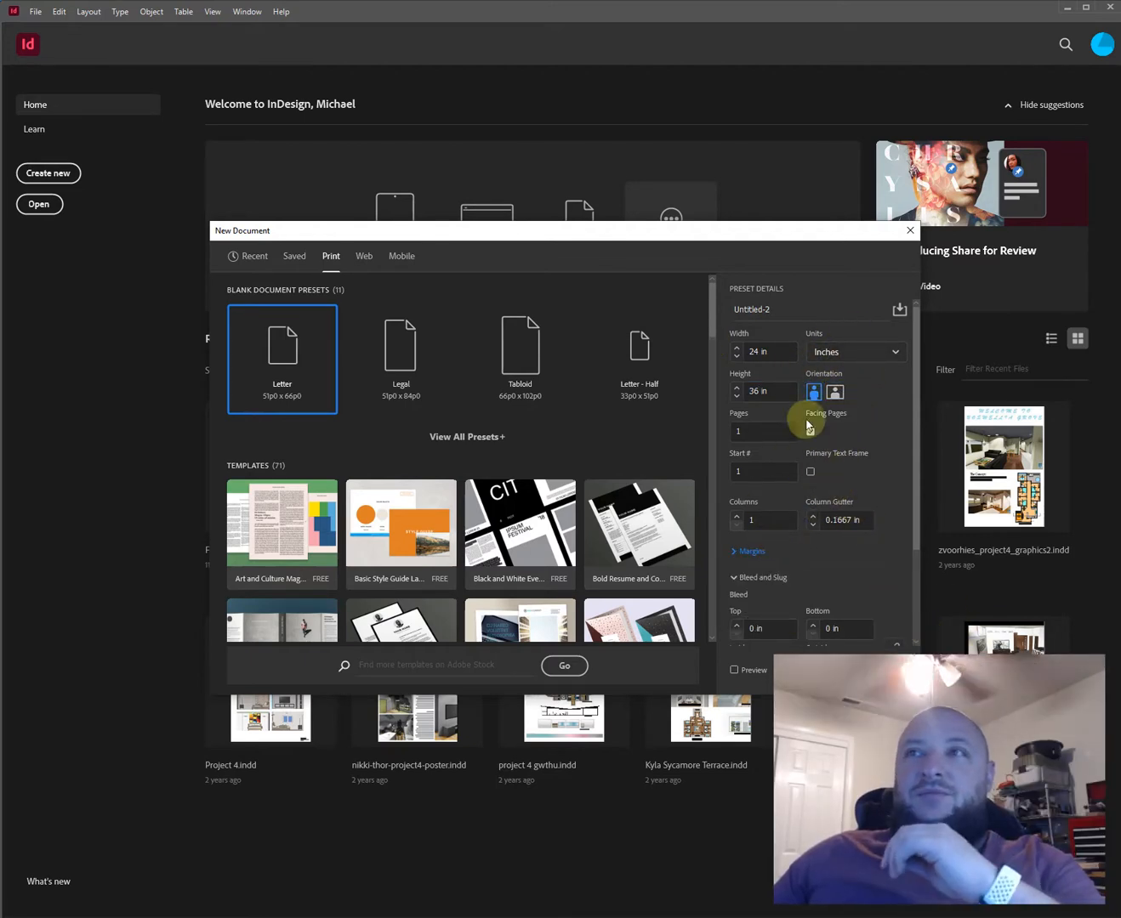
drag(628, 223, 587, 163)
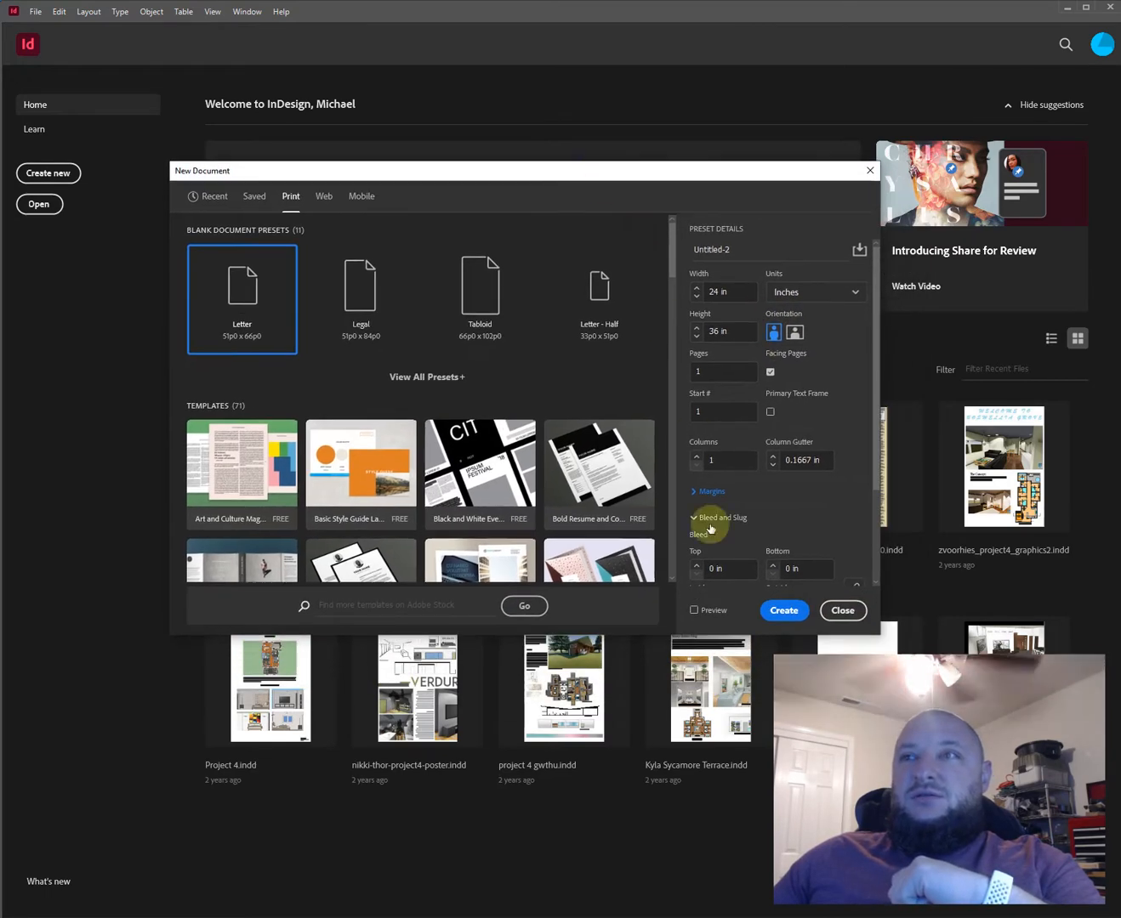
scroll(834, 575, down, 3)
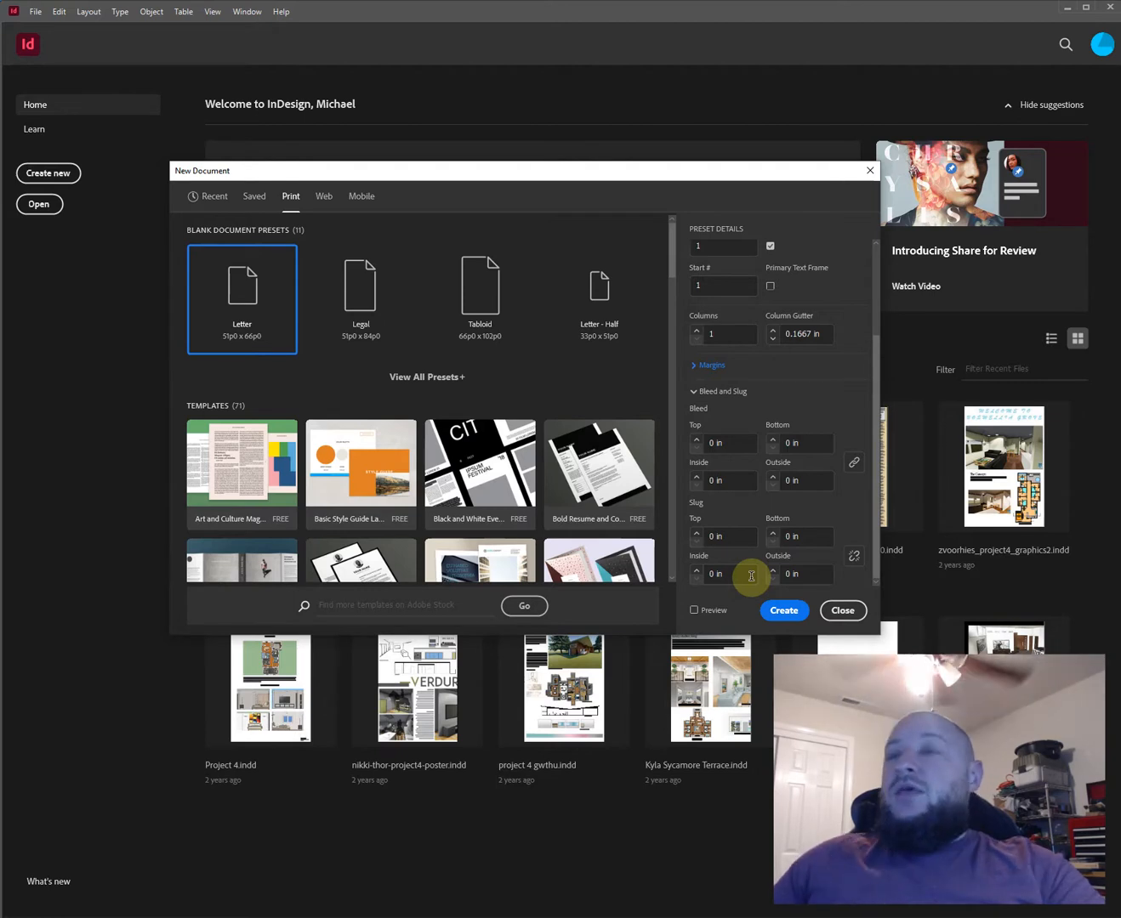
scroll(680, 307, up, 3)
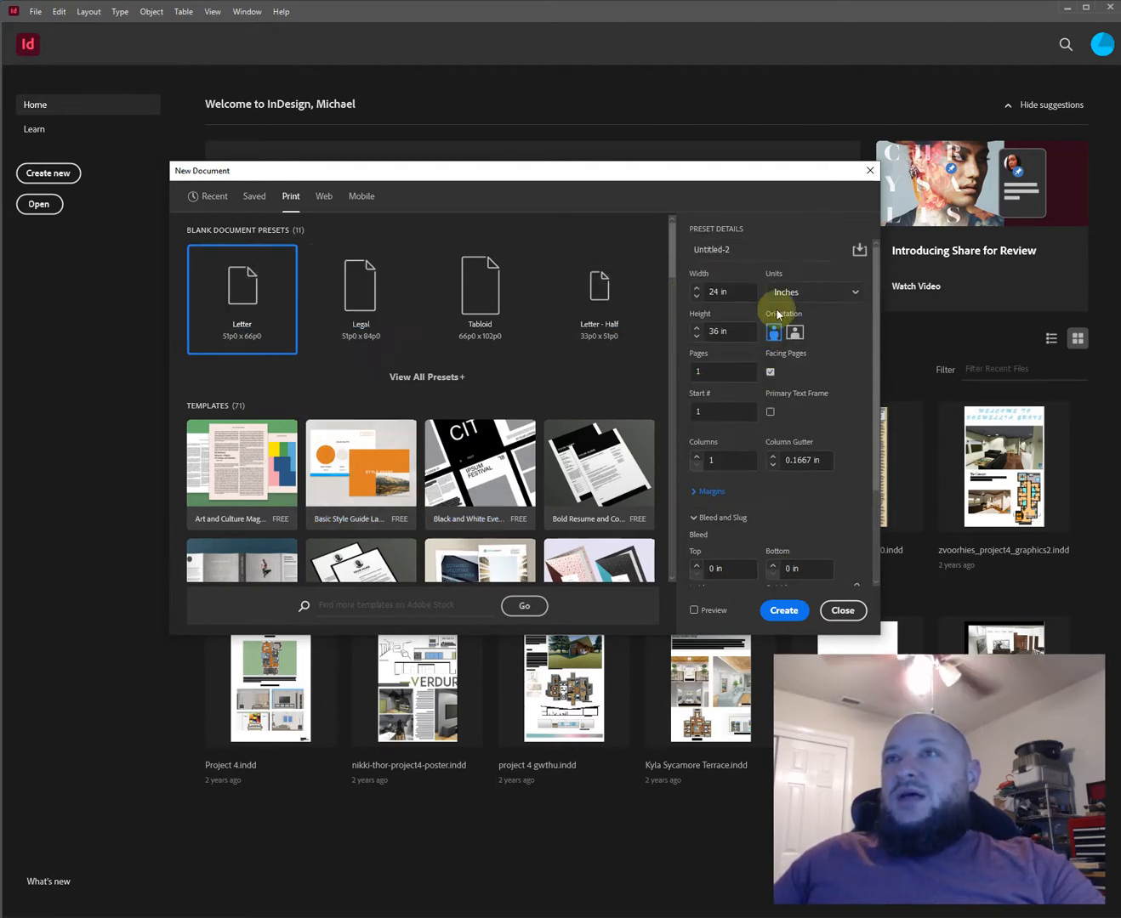
click(781, 611)
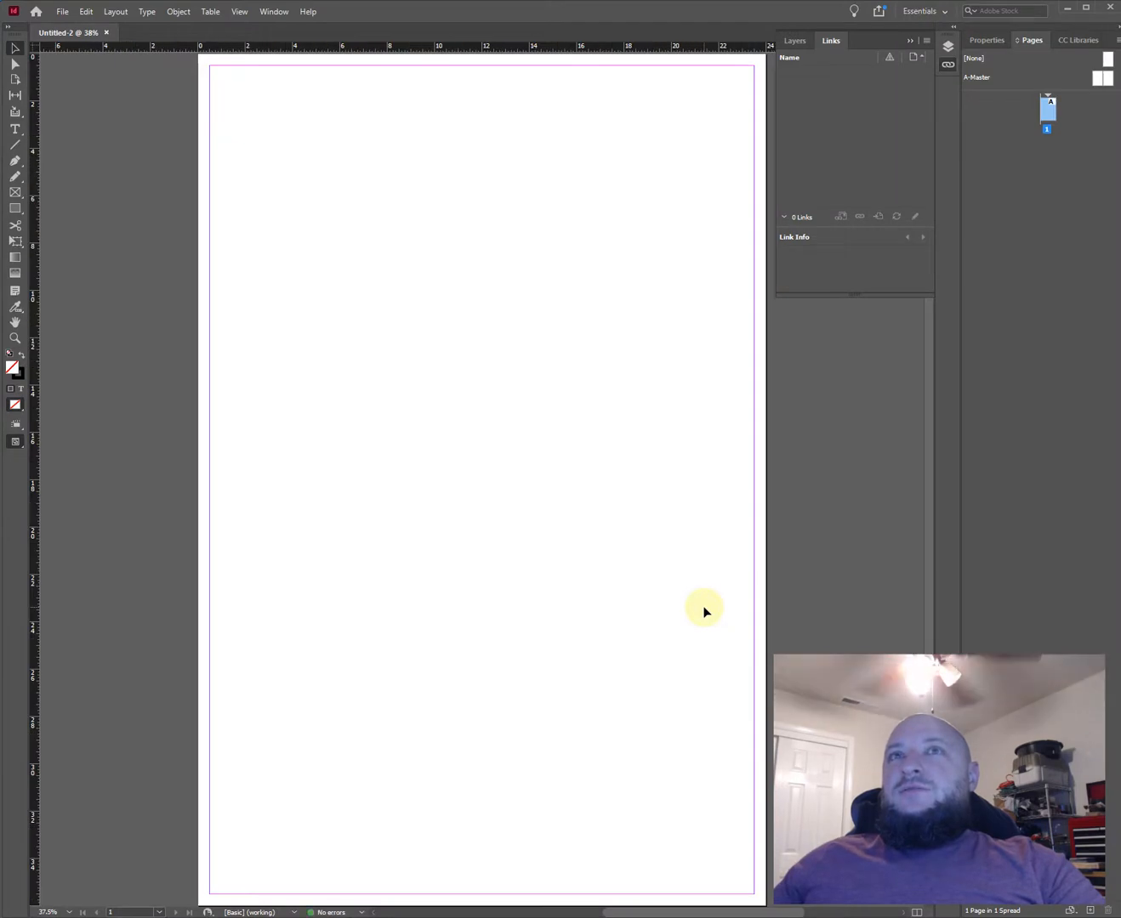
click(948, 64)
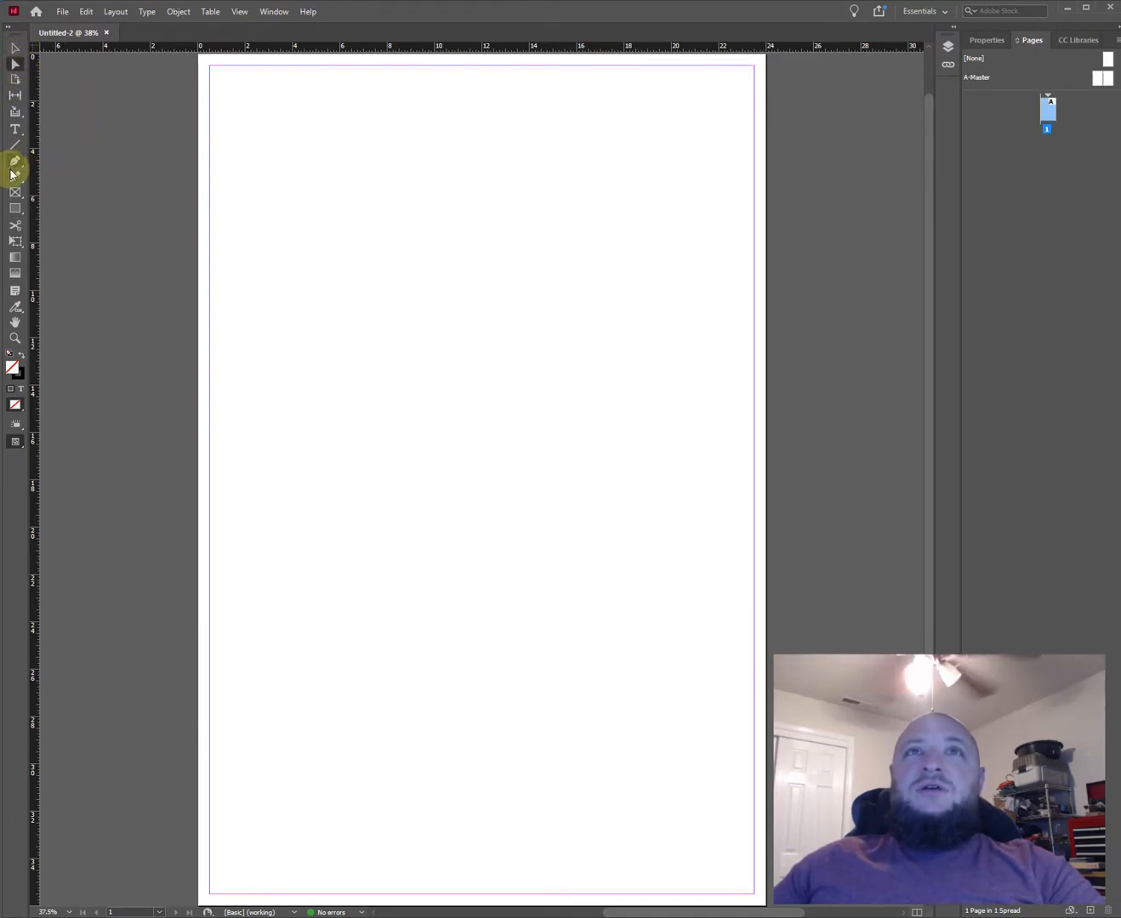
drag(13, 216, 82, 230)
click(16, 213)
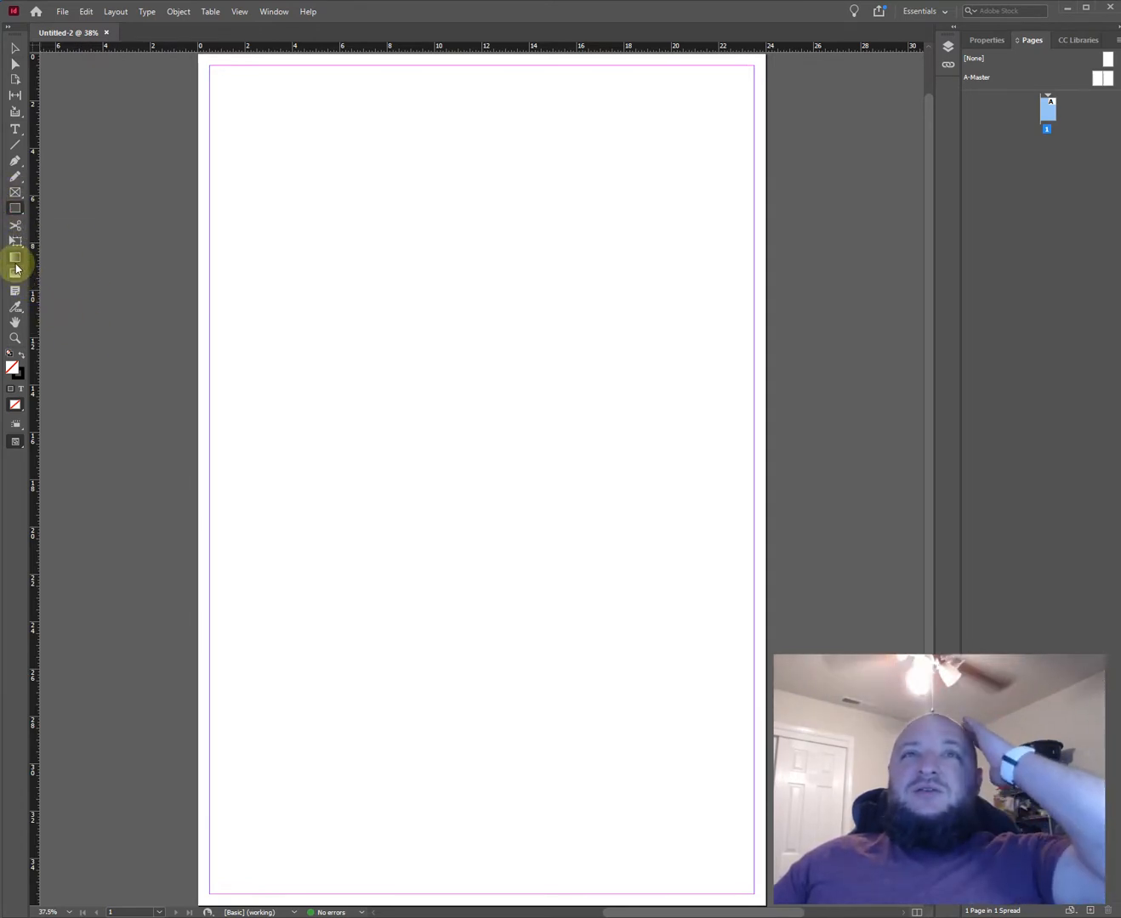
click(10, 356)
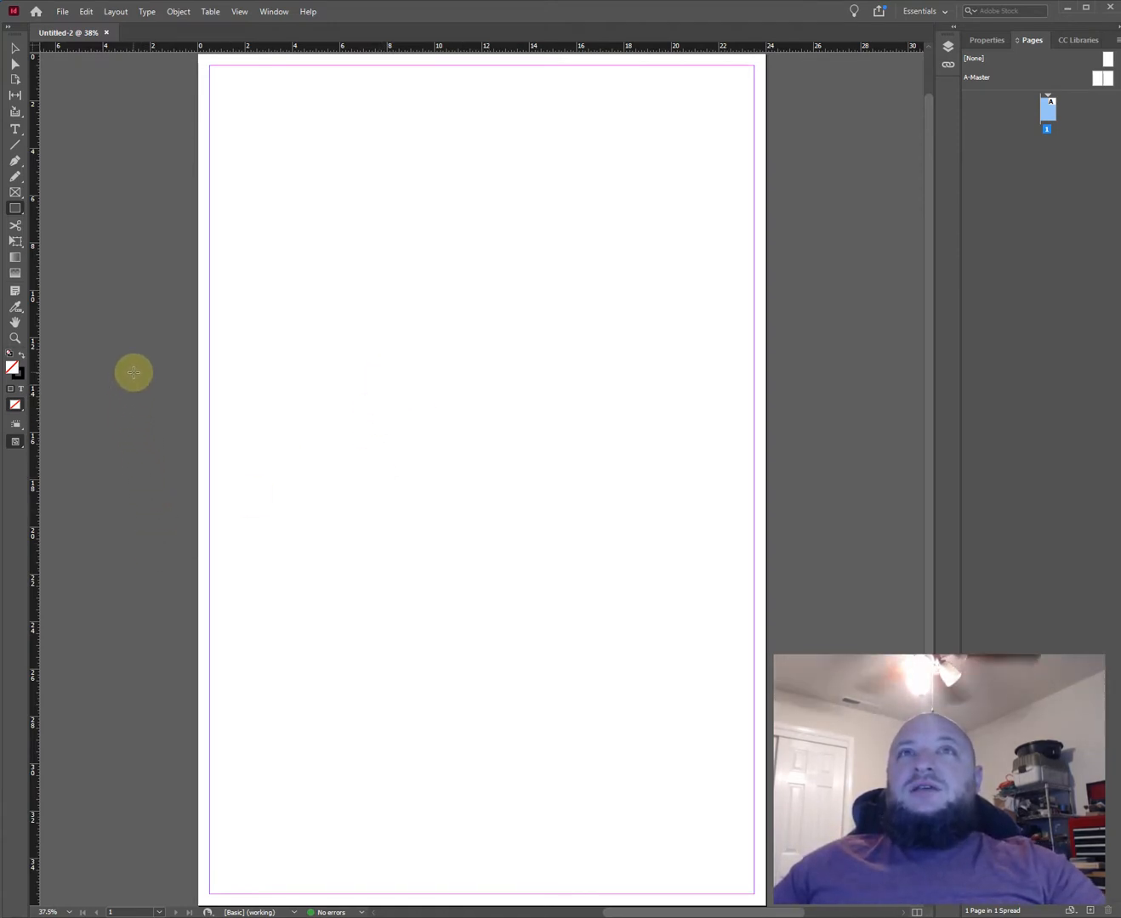
key(v)
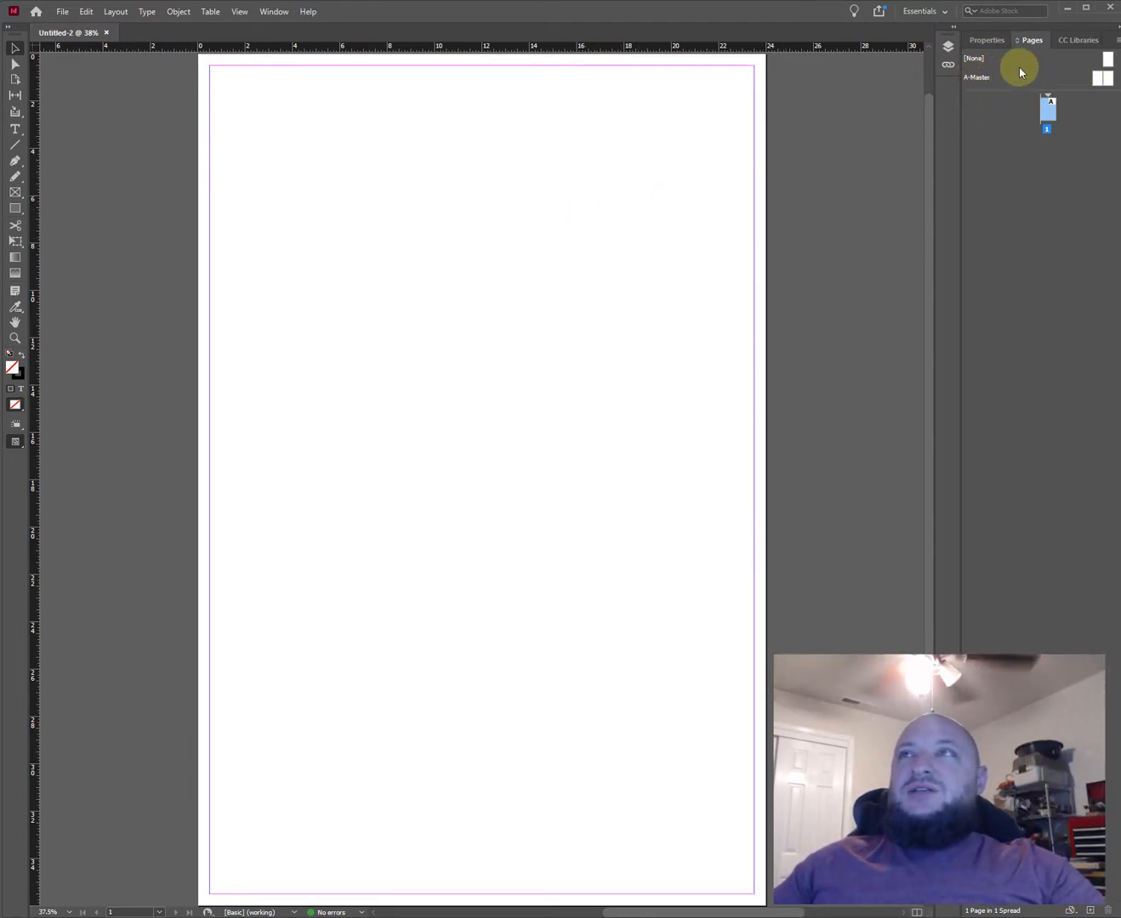
double_click(270, 11)
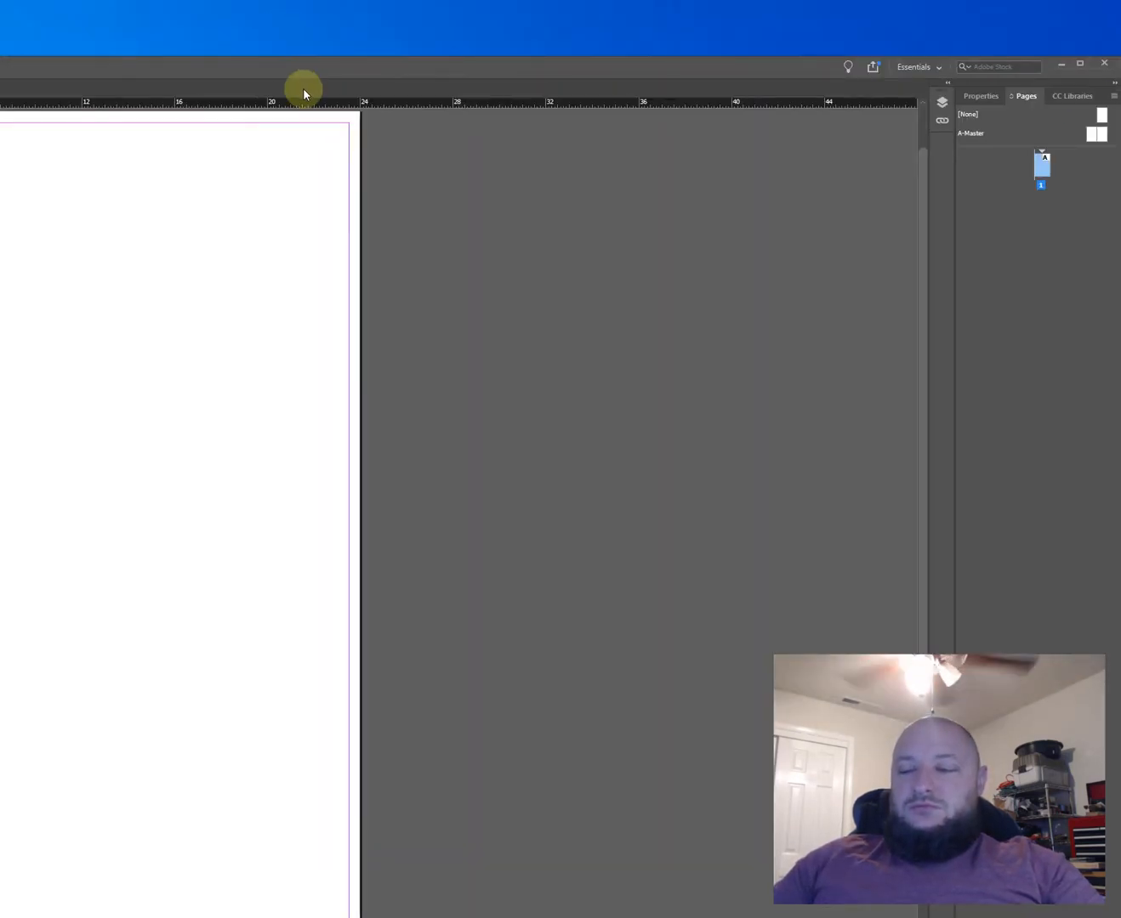
double_click(303, 85)
click(270, 12)
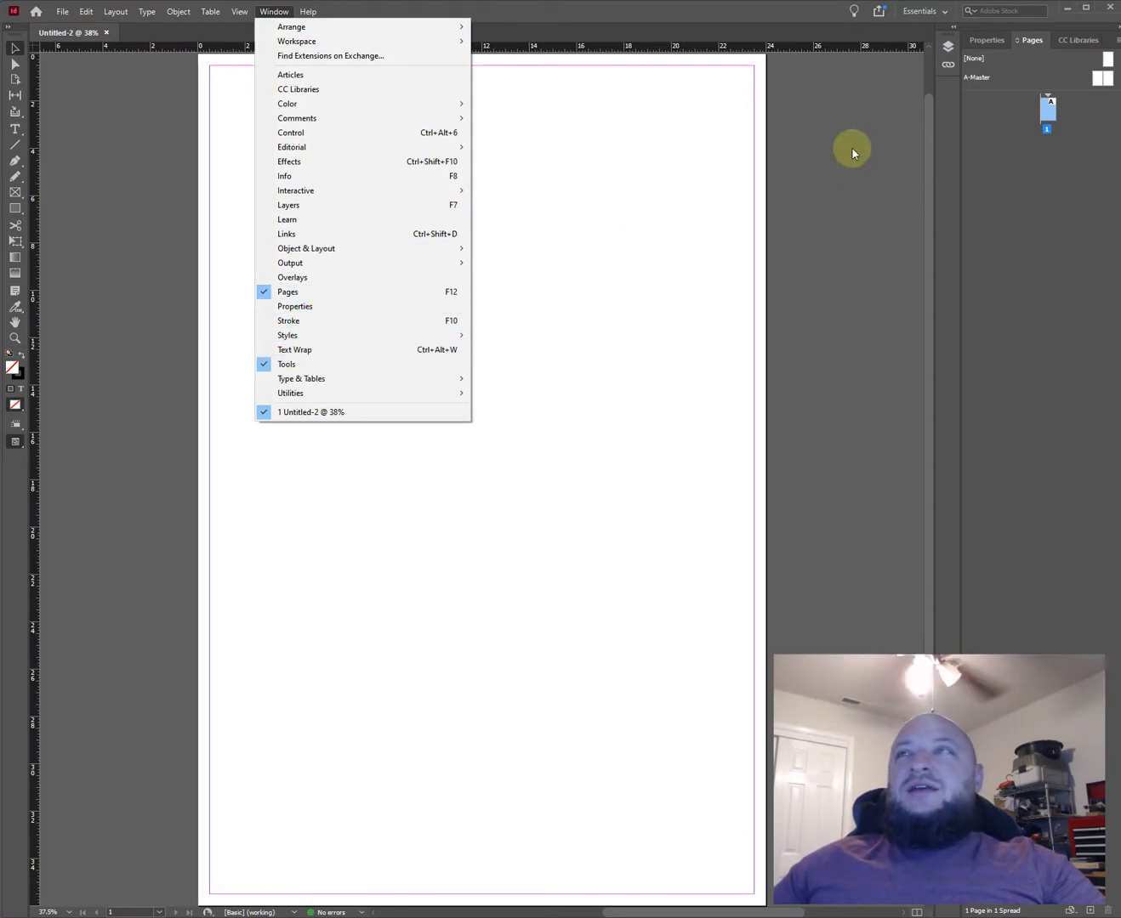
click(1004, 198)
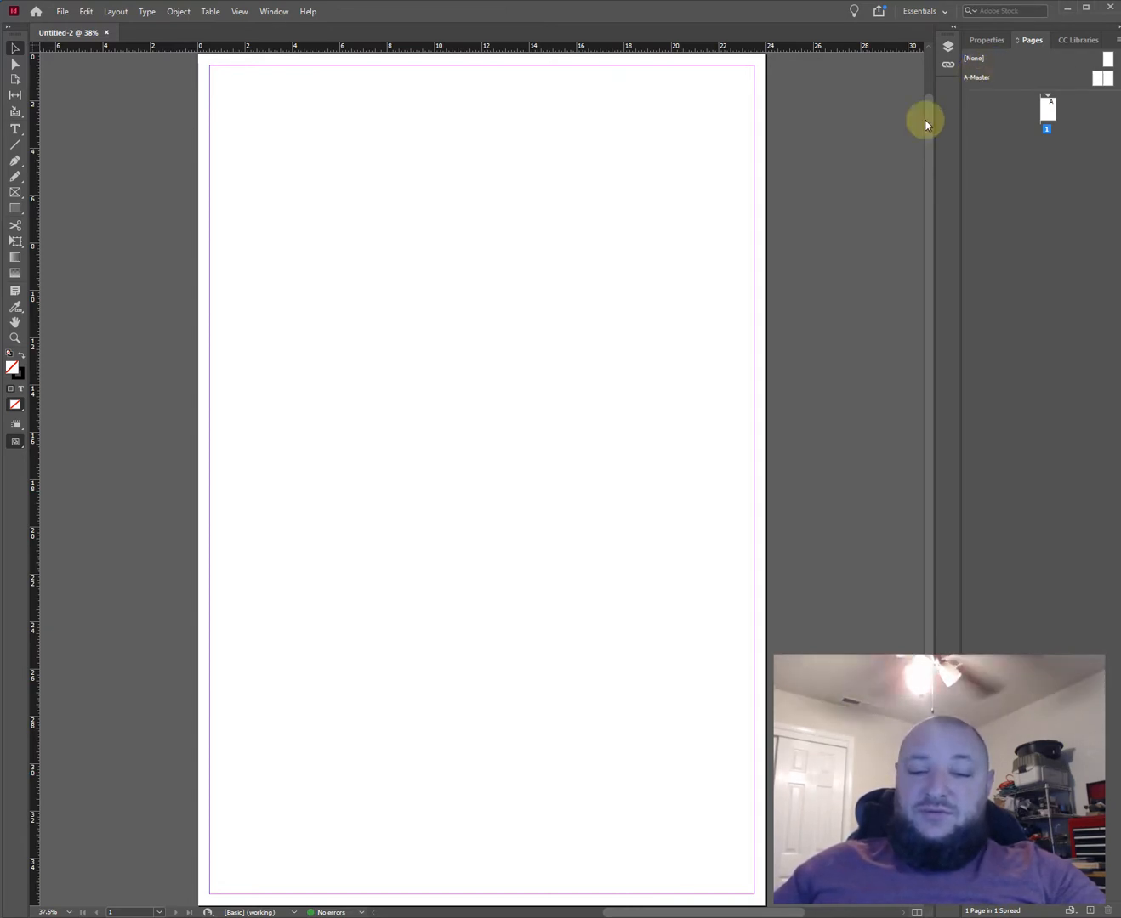
Add five more pages to the document after page 1
key(ctrl+alt+shift+0)
key(ctrl+equal)
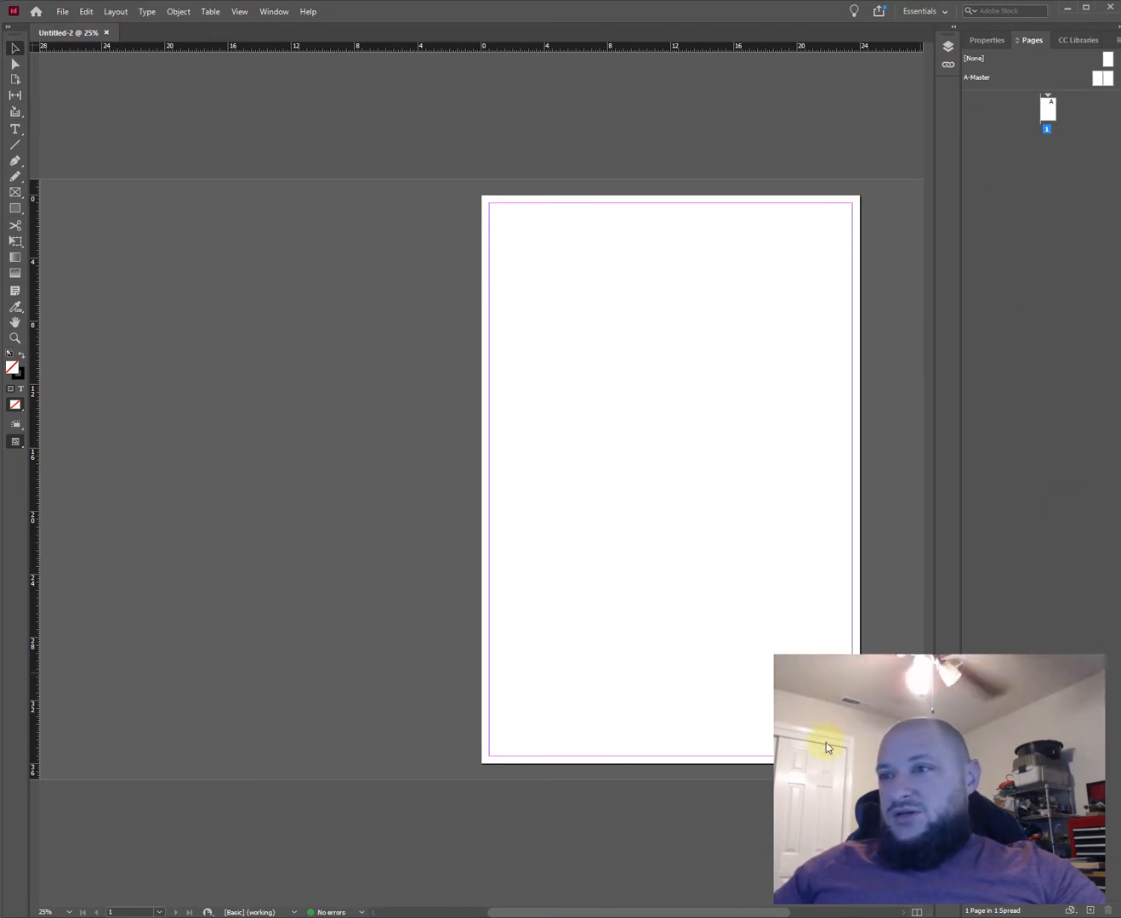
key(Tab)
key(Tab)
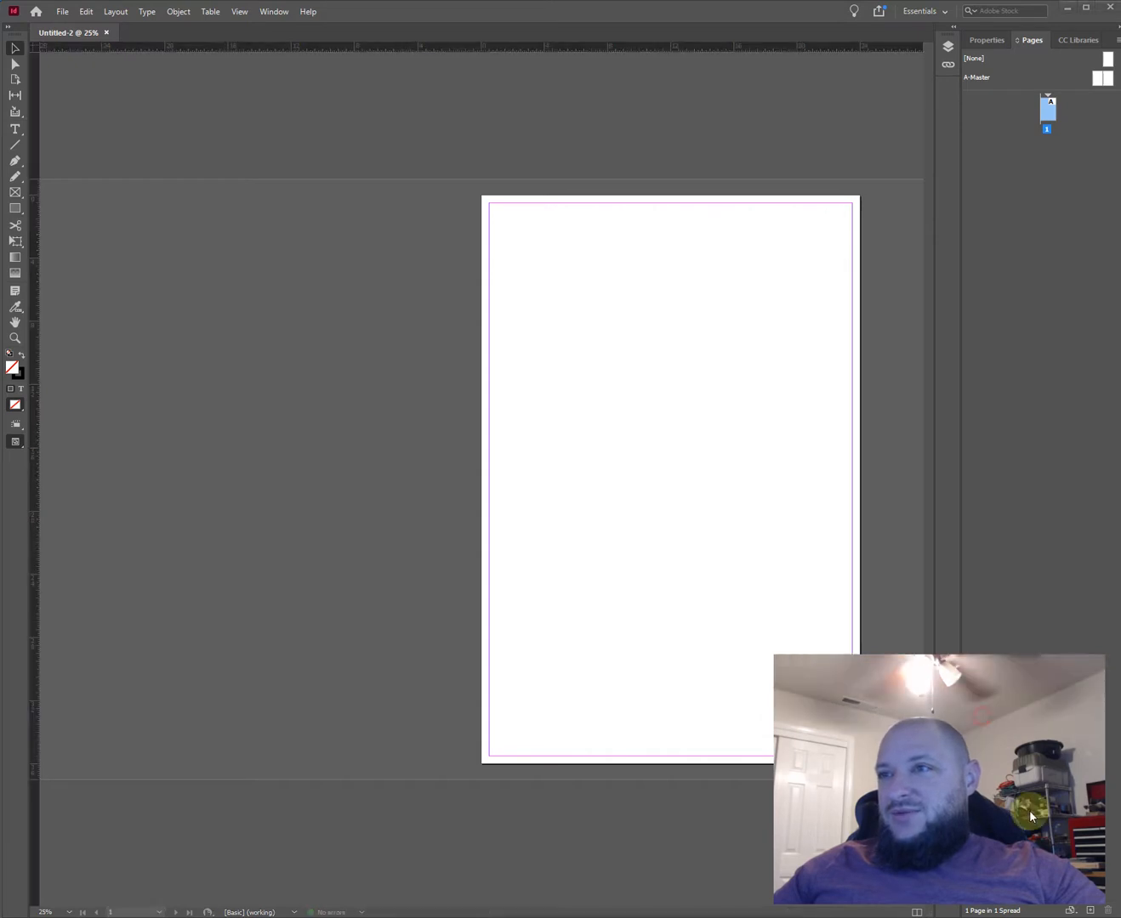
click(1089, 915)
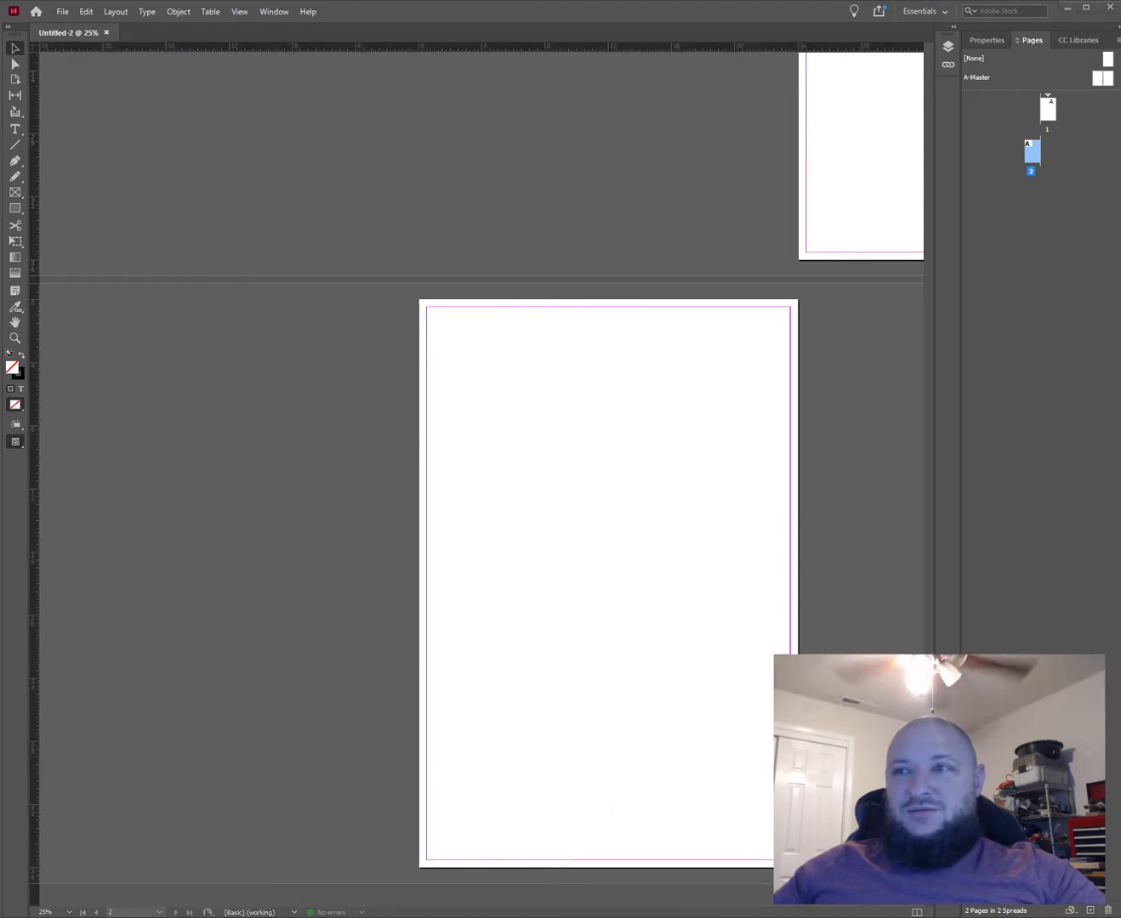
click(1090, 911)
click(1090, 911)
click(1091, 910)
click(1090, 911)
key(ctrl+minus)
key(ctrl+minus)
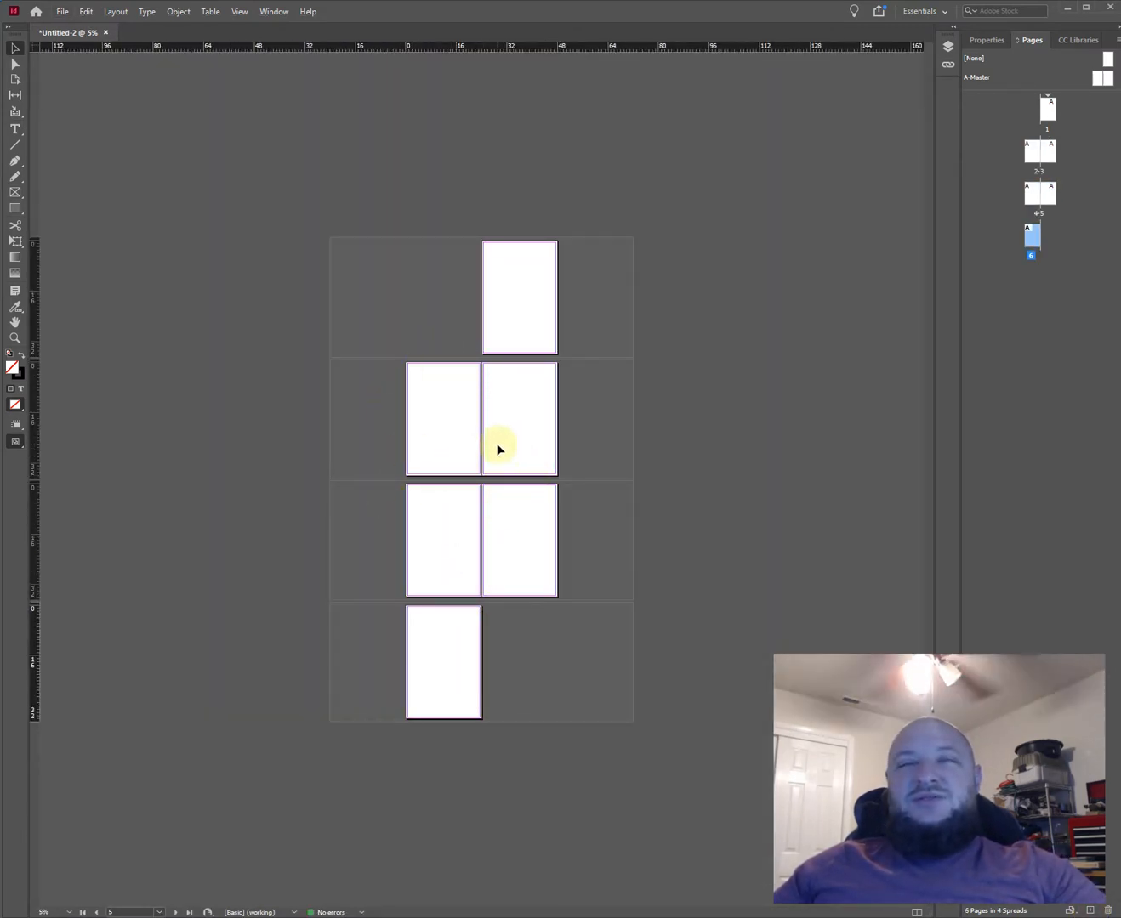
scroll(498, 448, up, 5)
scroll(508, 457, down, 3)
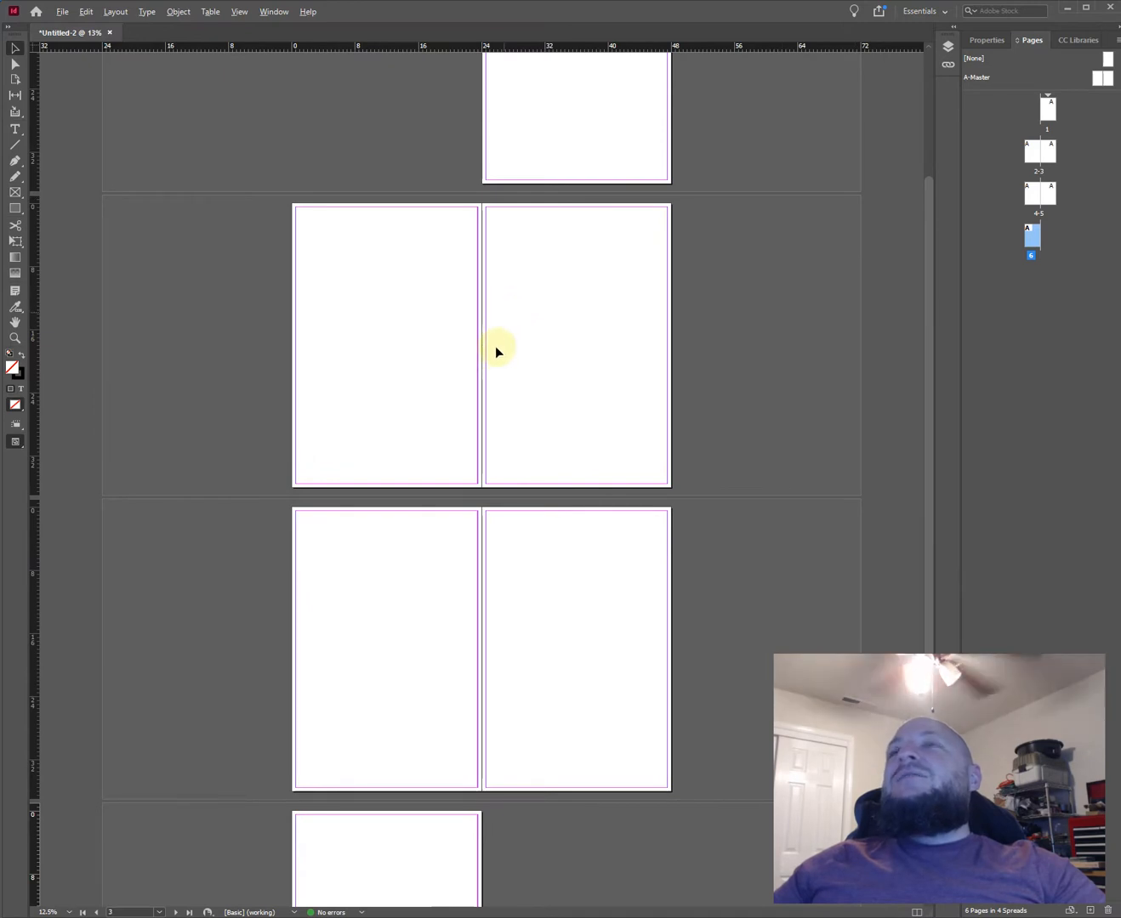
scroll(496, 349, down, 3)
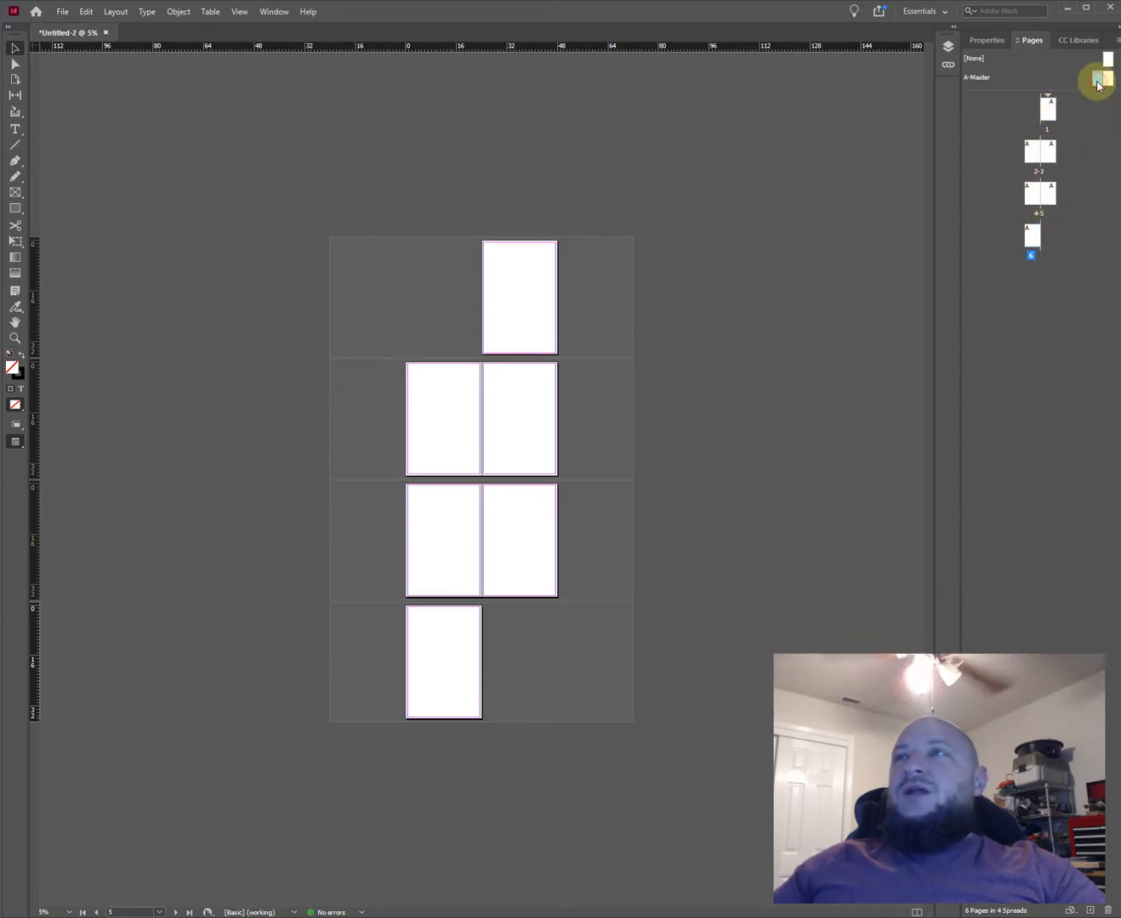
Open the A-Master spread for editing
double_click(1097, 82)
key(ctrl+=)
key(ctrl+=)
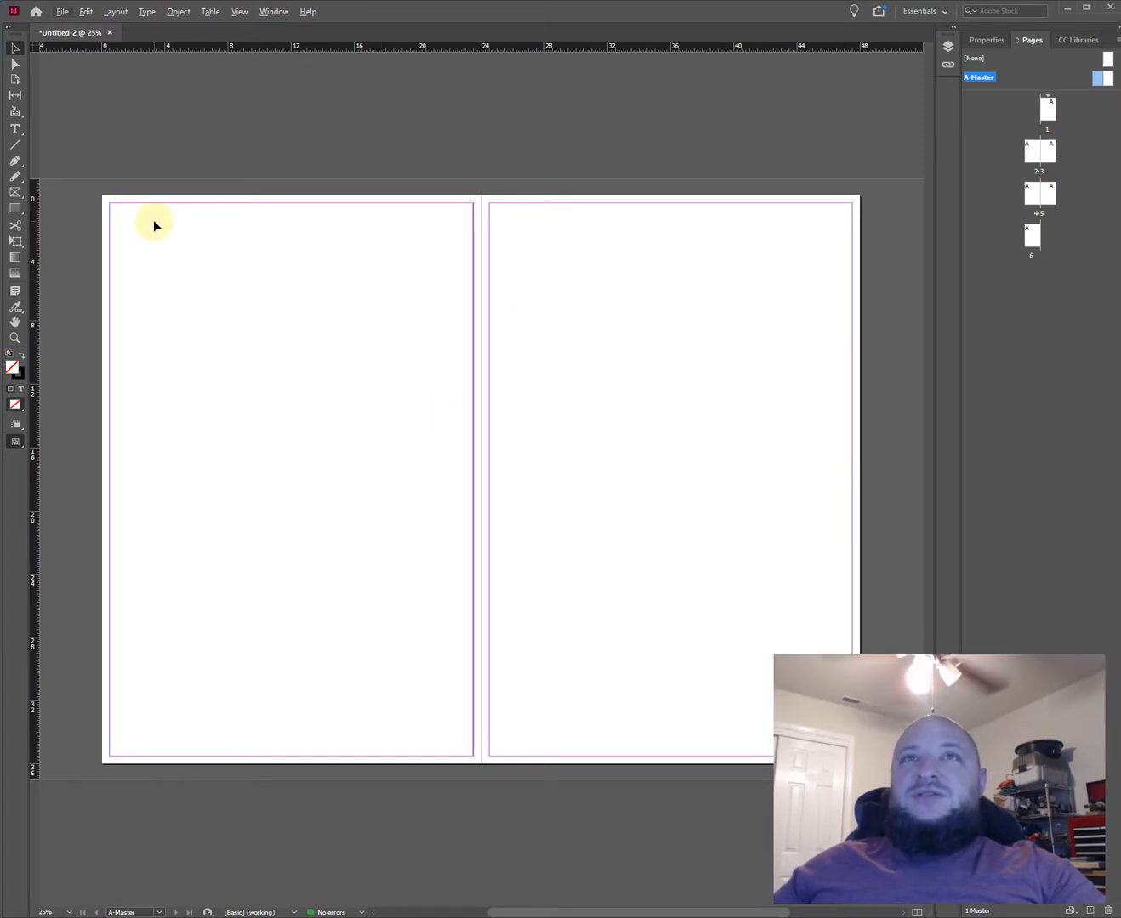
key(alt+t)
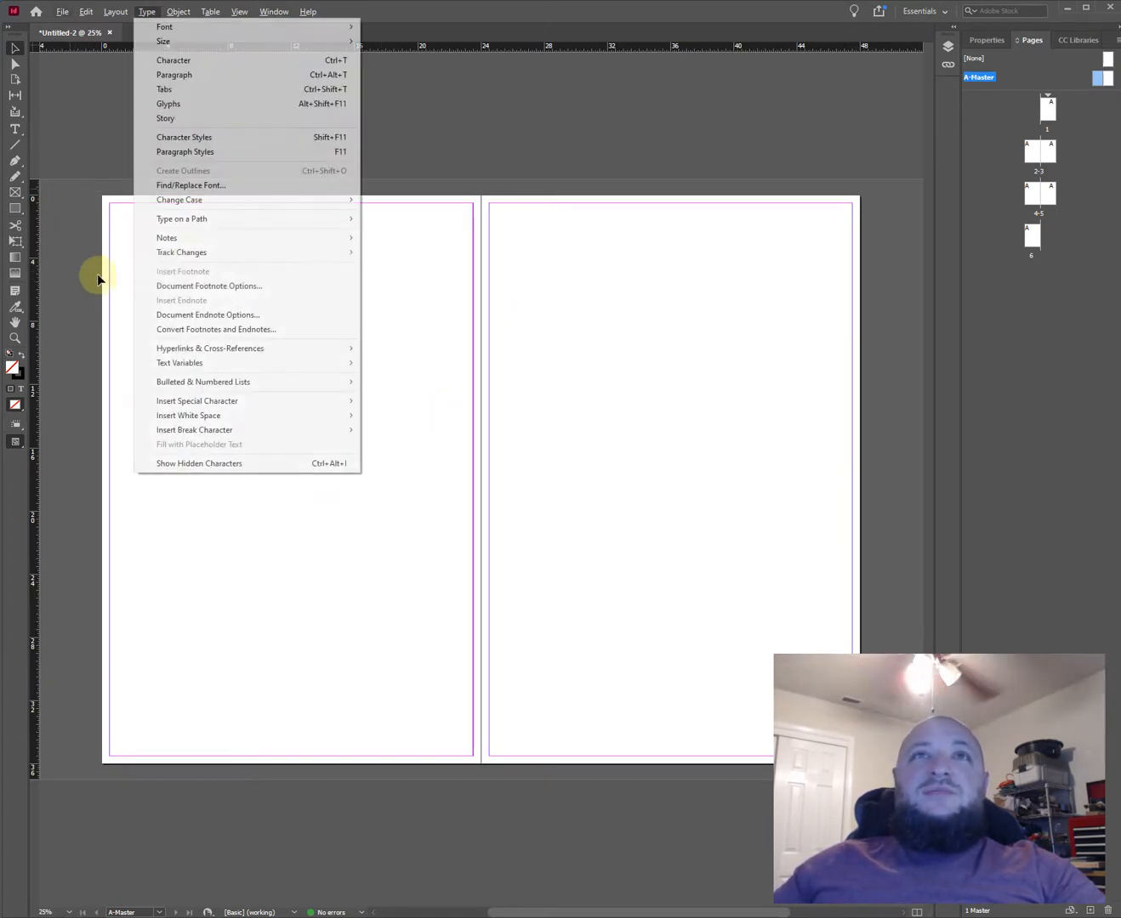
key(Escape)
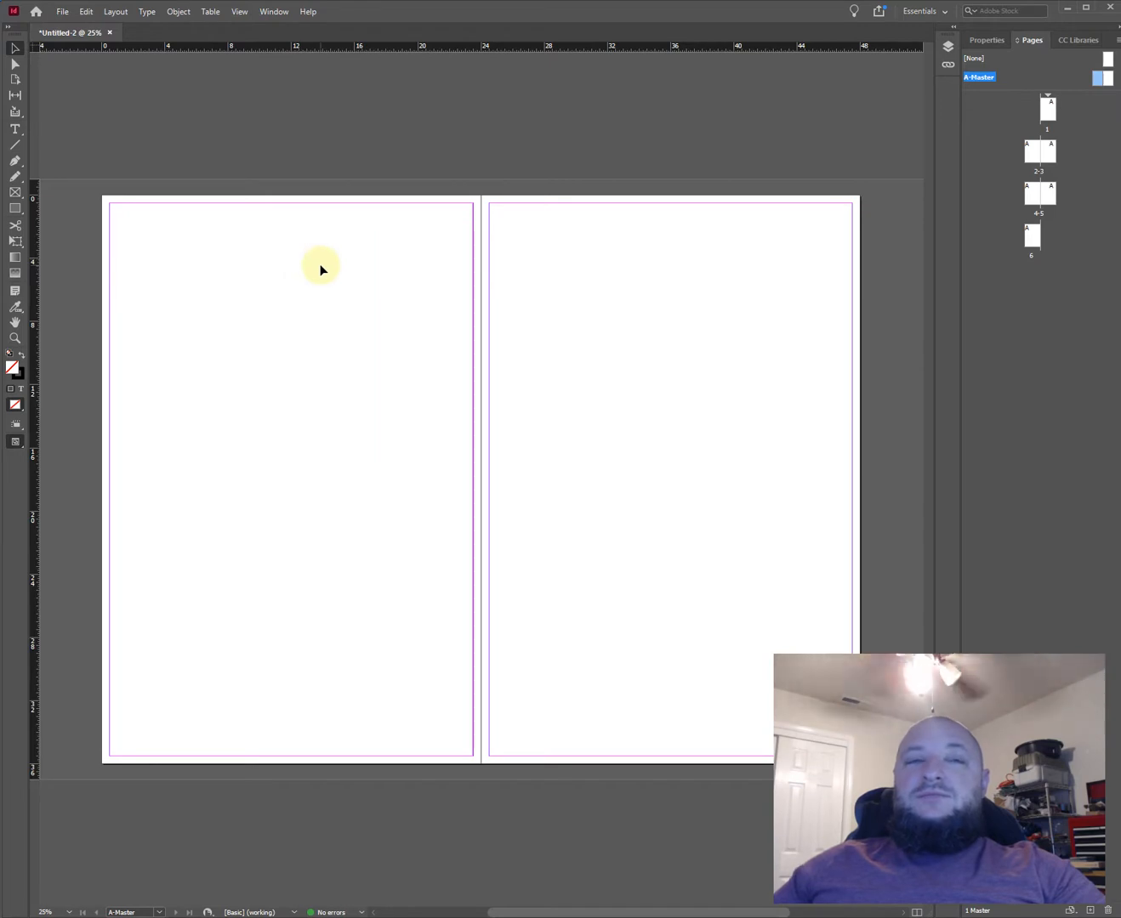
Draw a text frame about 11.2 by 3.4 in at the upper-left margin corner of the left master page and enter filler text
key(t)
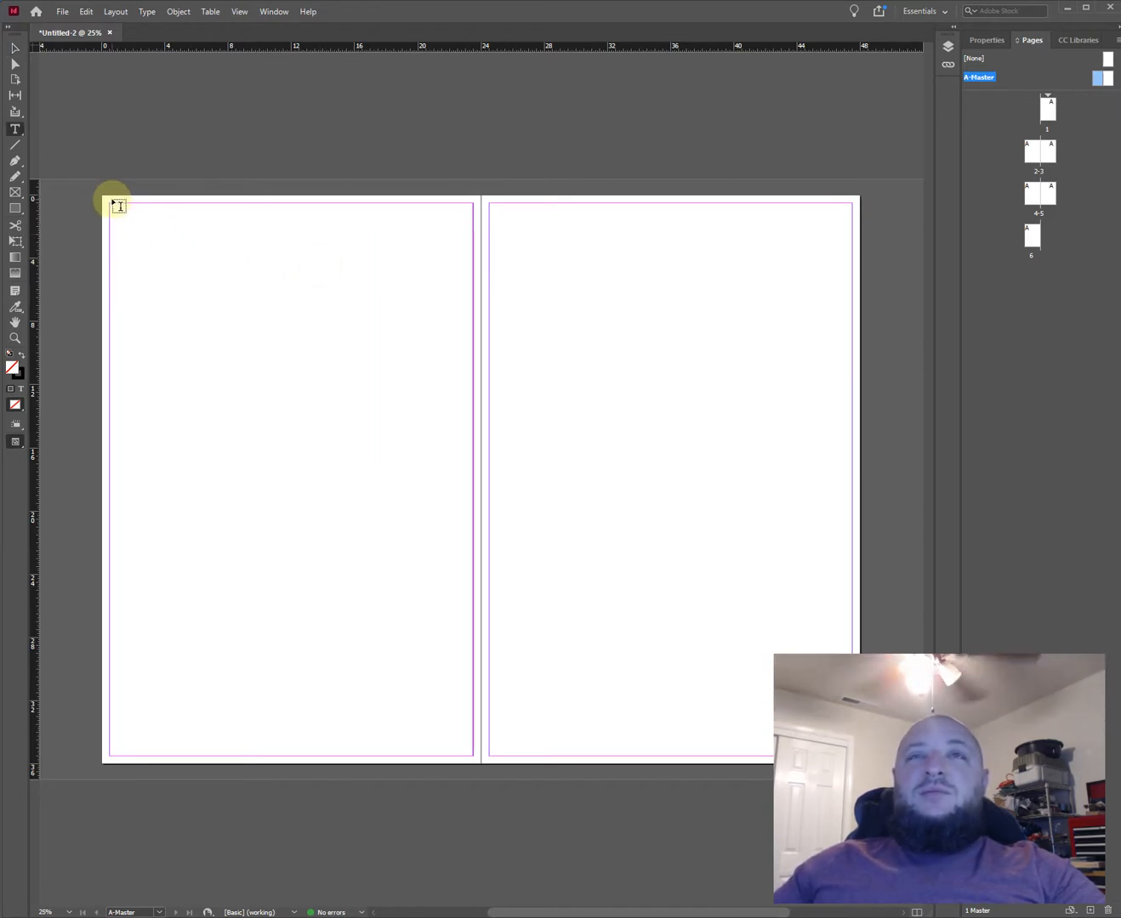
drag(112, 204, 287, 254)
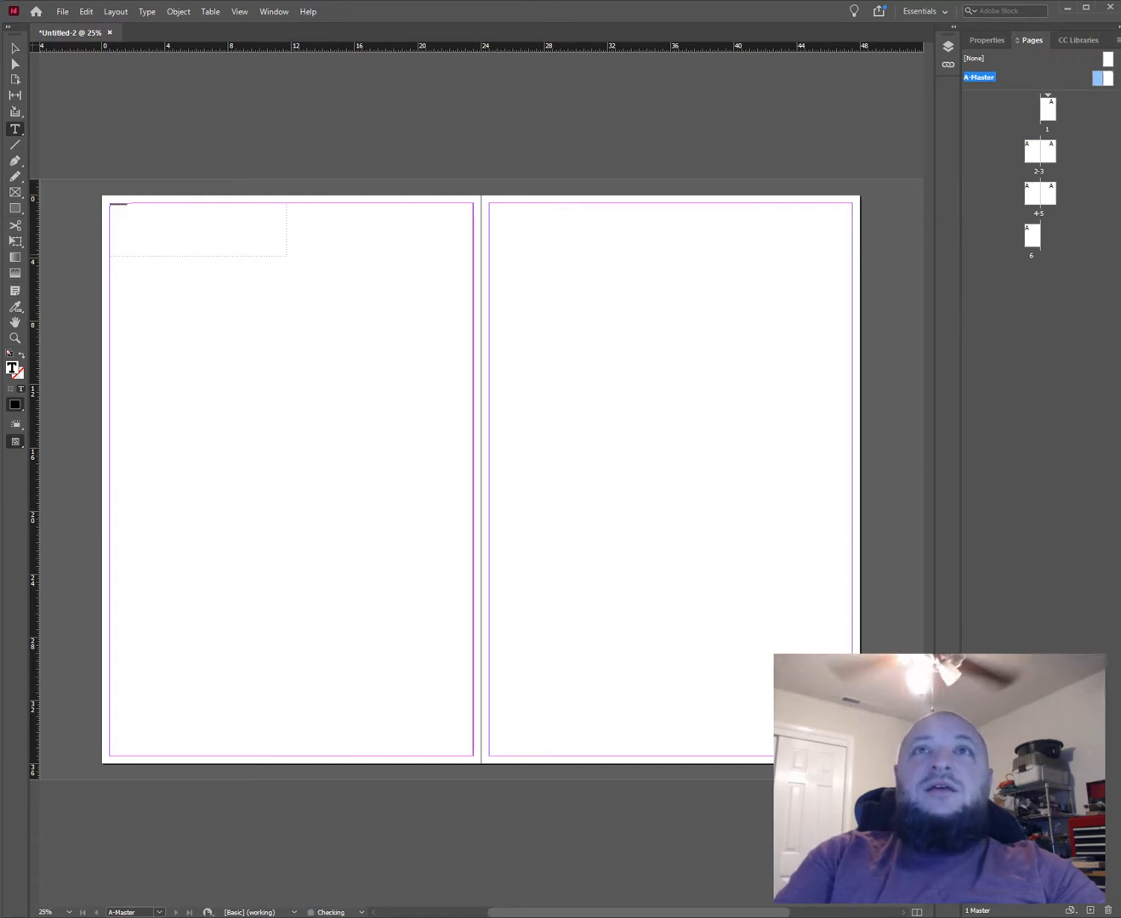
text(asdf)
key(ctrl+a)
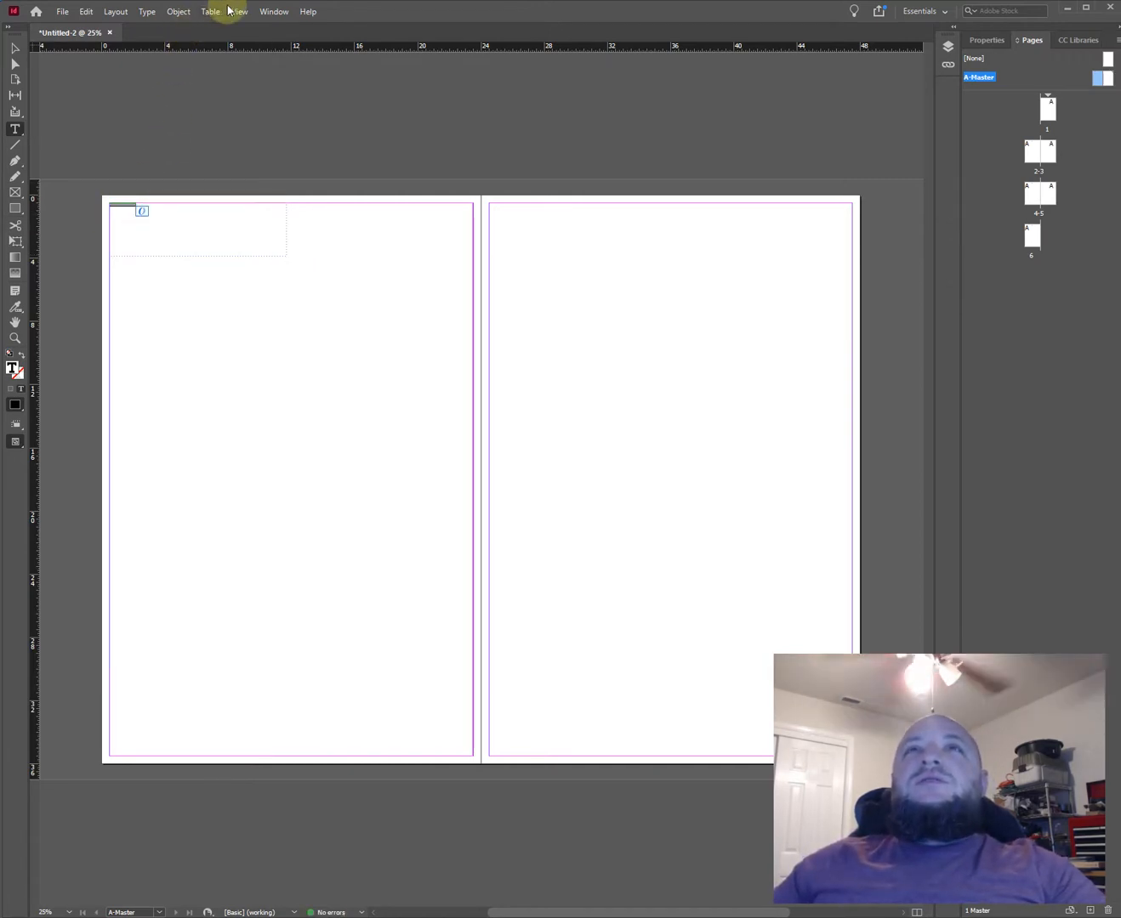
key(Escape)
Show the Character panel, dock it as an icon below Links, and expand it
key(ctrl+=)
key(ctrl+=)
click(275, 12)
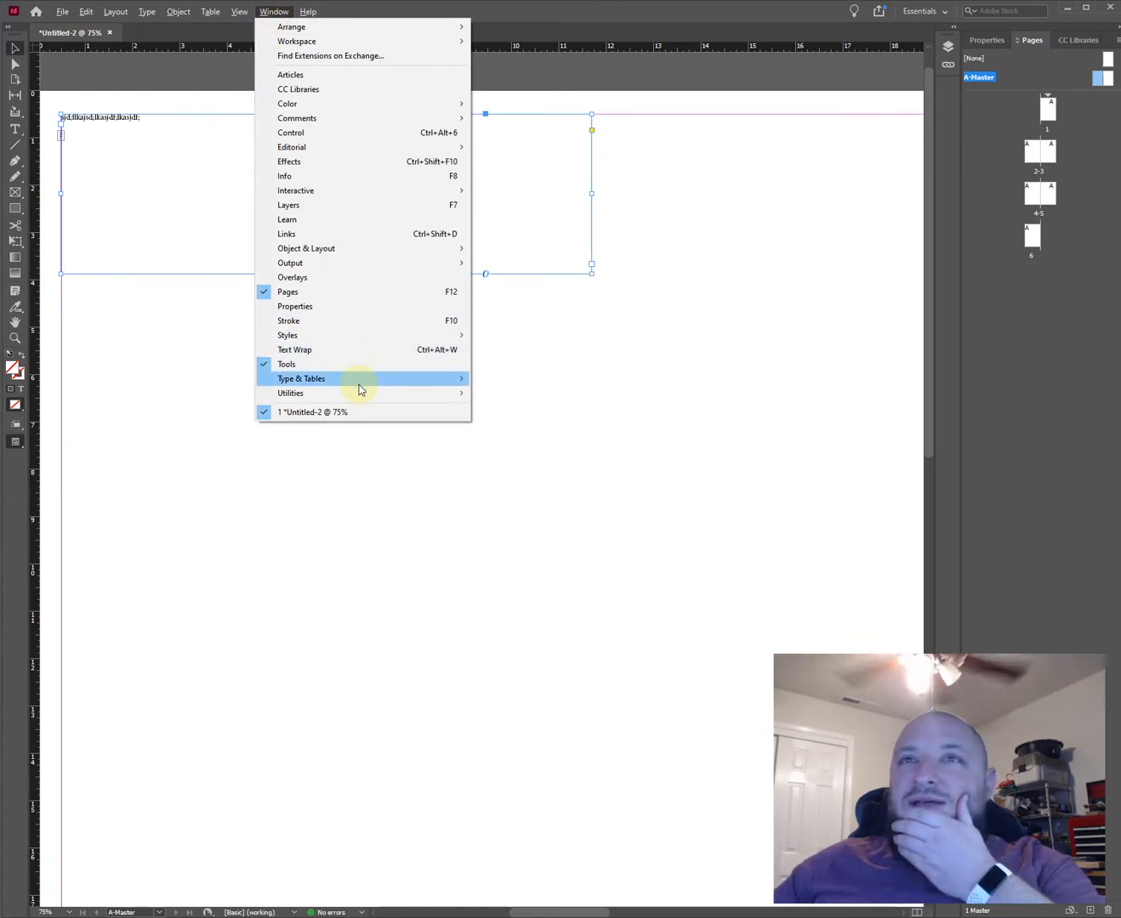
mouse_move(400, 379)
click(512, 380)
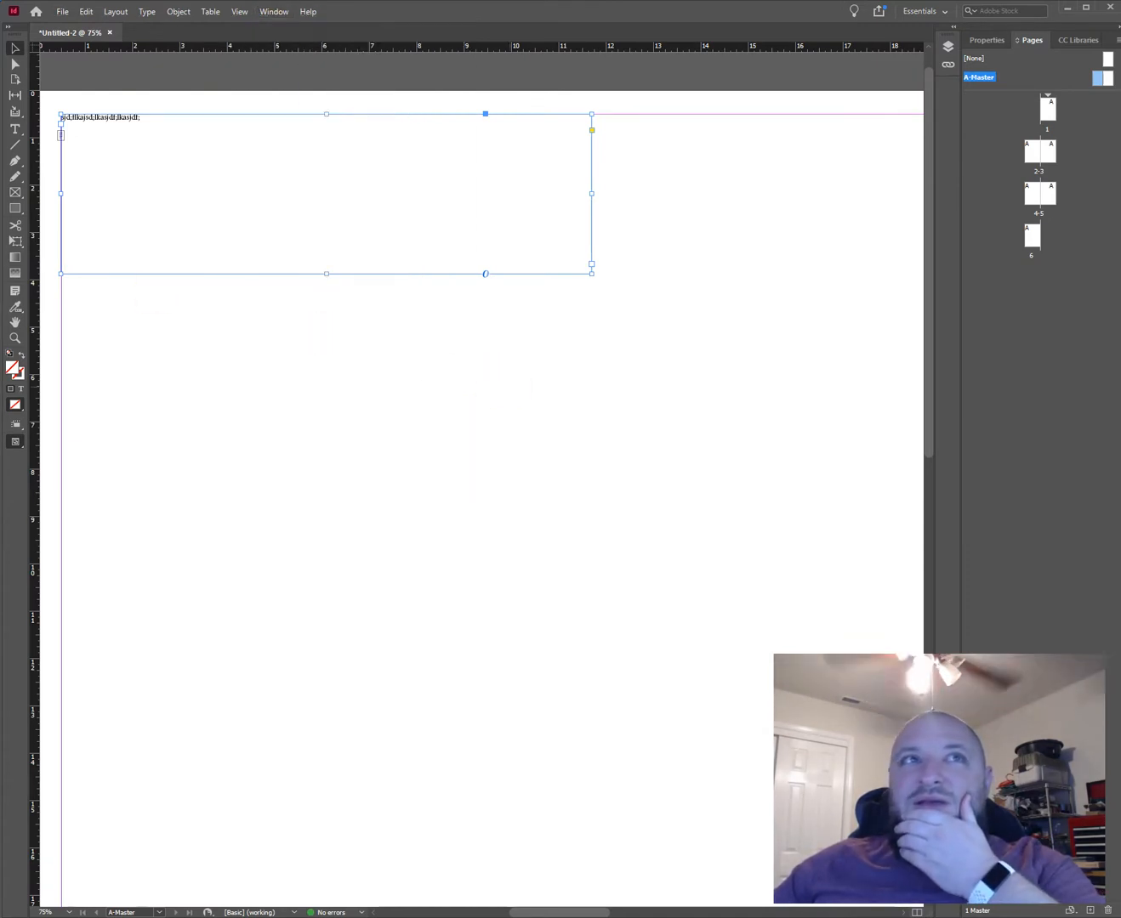
drag(1003, 170, 945, 97)
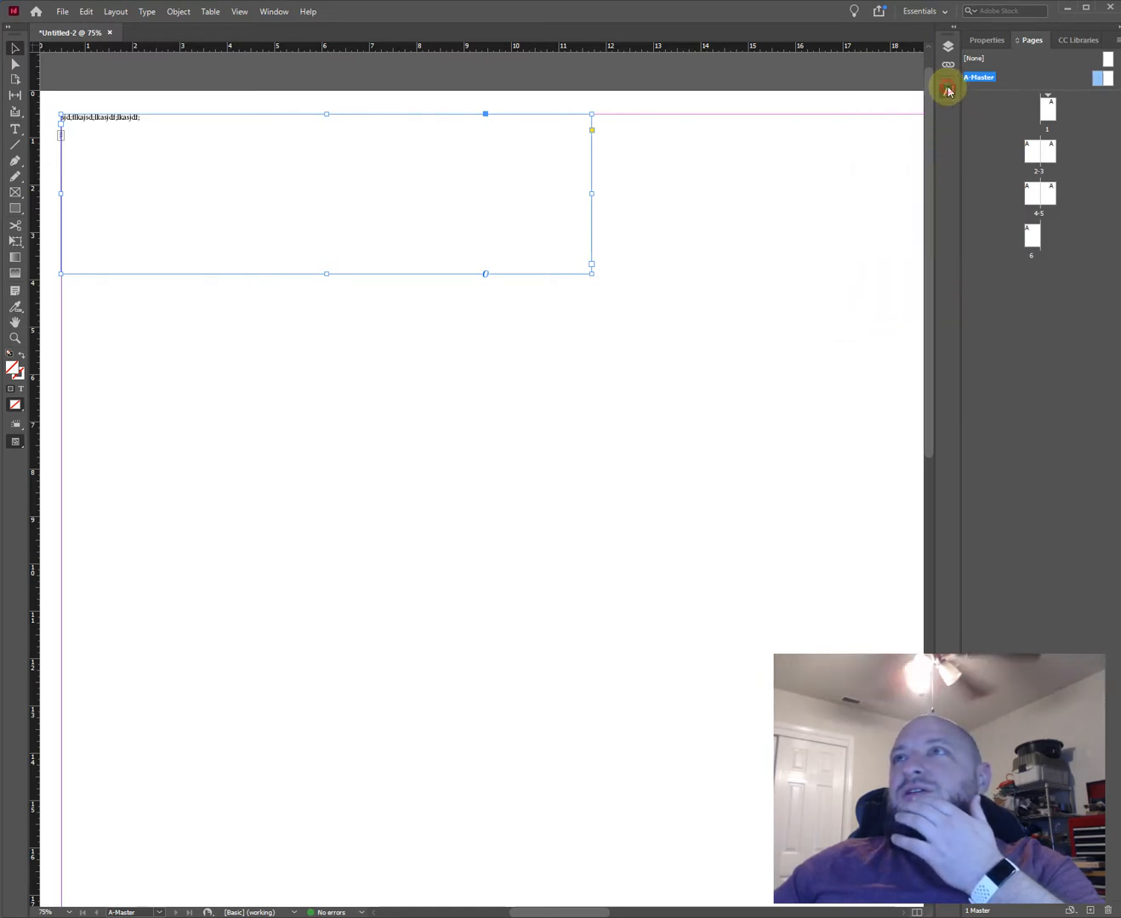
click(946, 90)
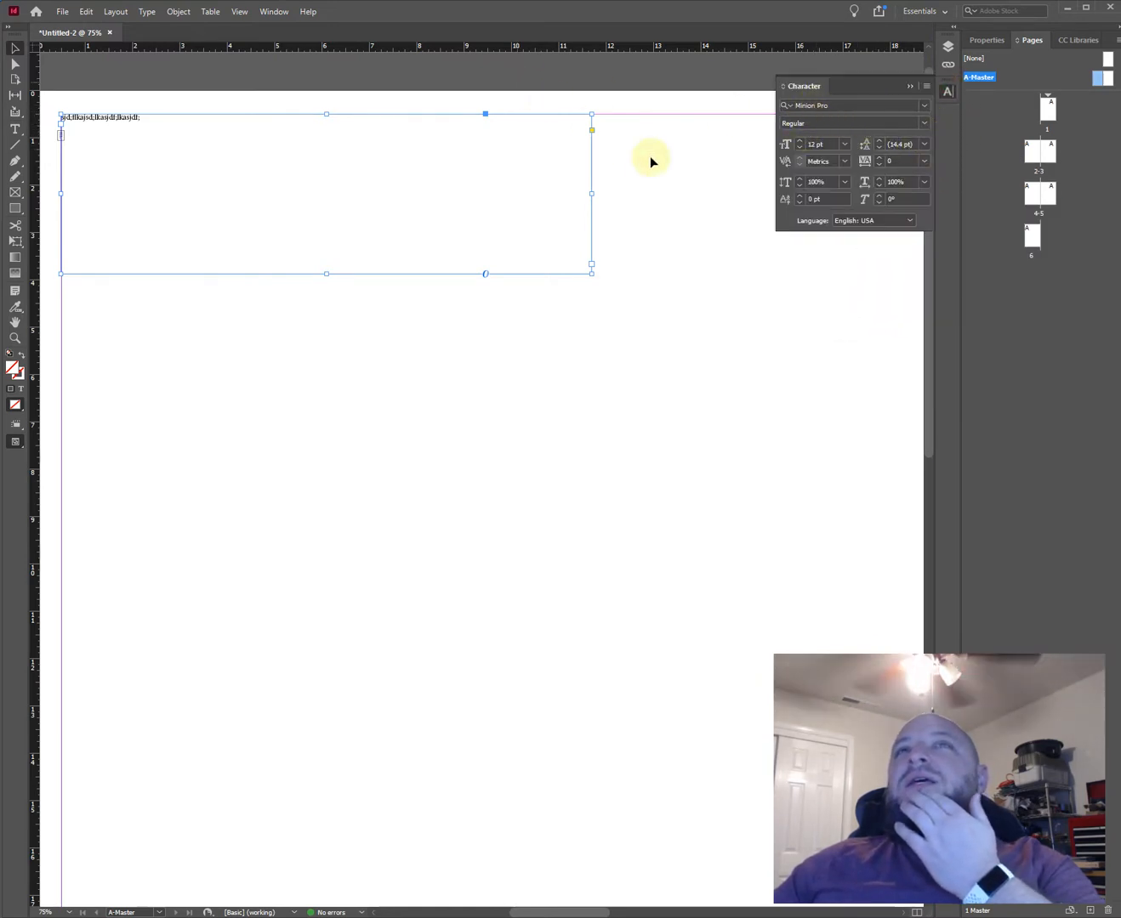
Increase all the filler text in the left master page's frame to 31 pt
double_click(131, 117)
key(ctrl+a)
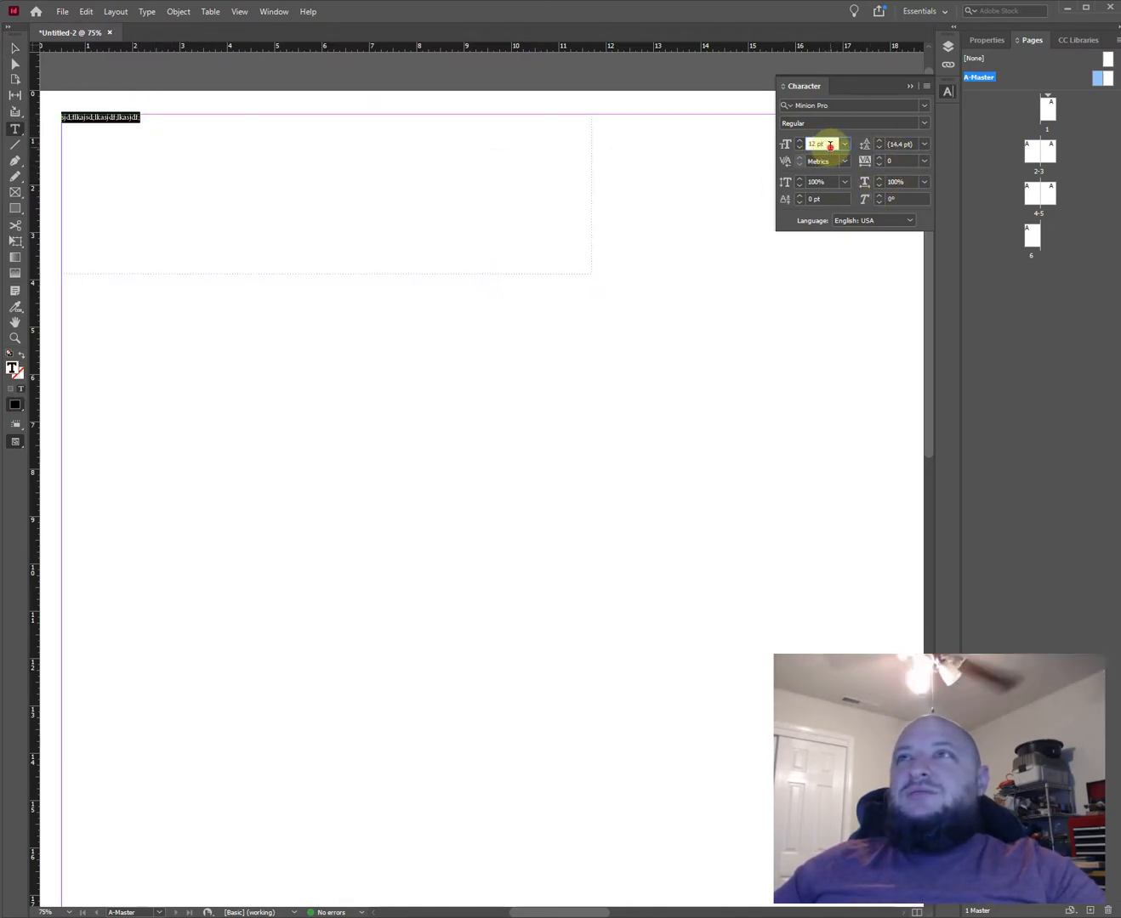
drag(830, 144, 808, 149)
click(800, 141)
click(799, 140)
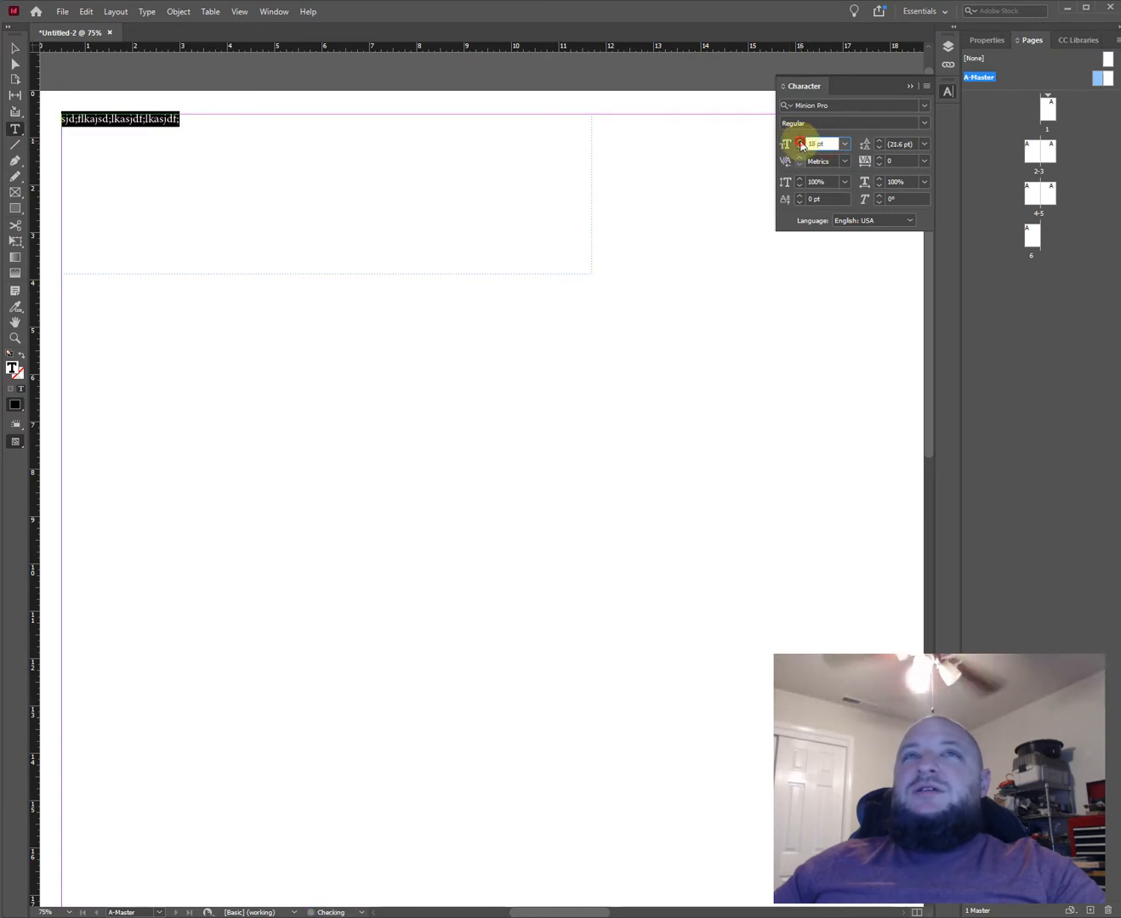
click(800, 141)
click(799, 141)
click(799, 141)
click(799, 141)
click(799, 141)
click(799, 141)
click(799, 140)
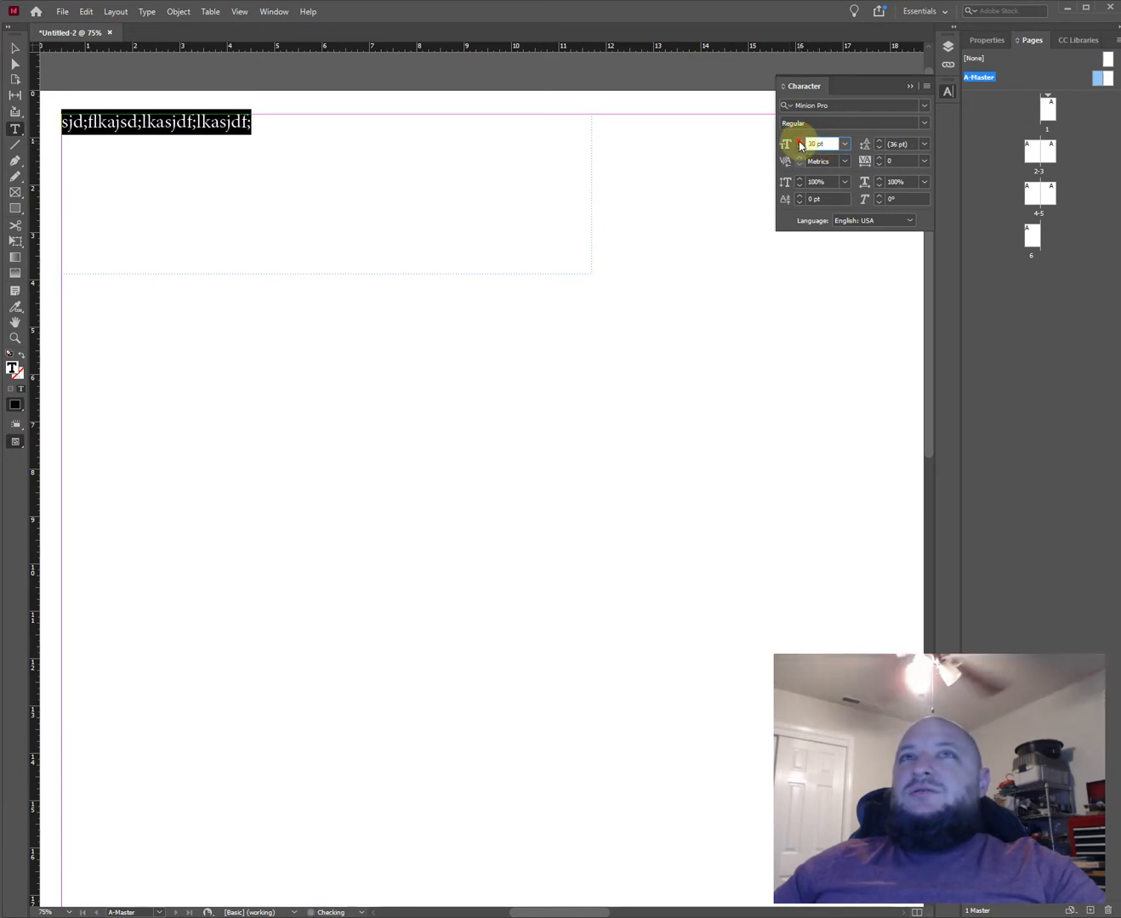
click(800, 142)
click(799, 140)
click(195, 286)
key(Escape)
Duplicate the text frame onto the lower-right area of the right master page
scroll(326, 480, down, 2)
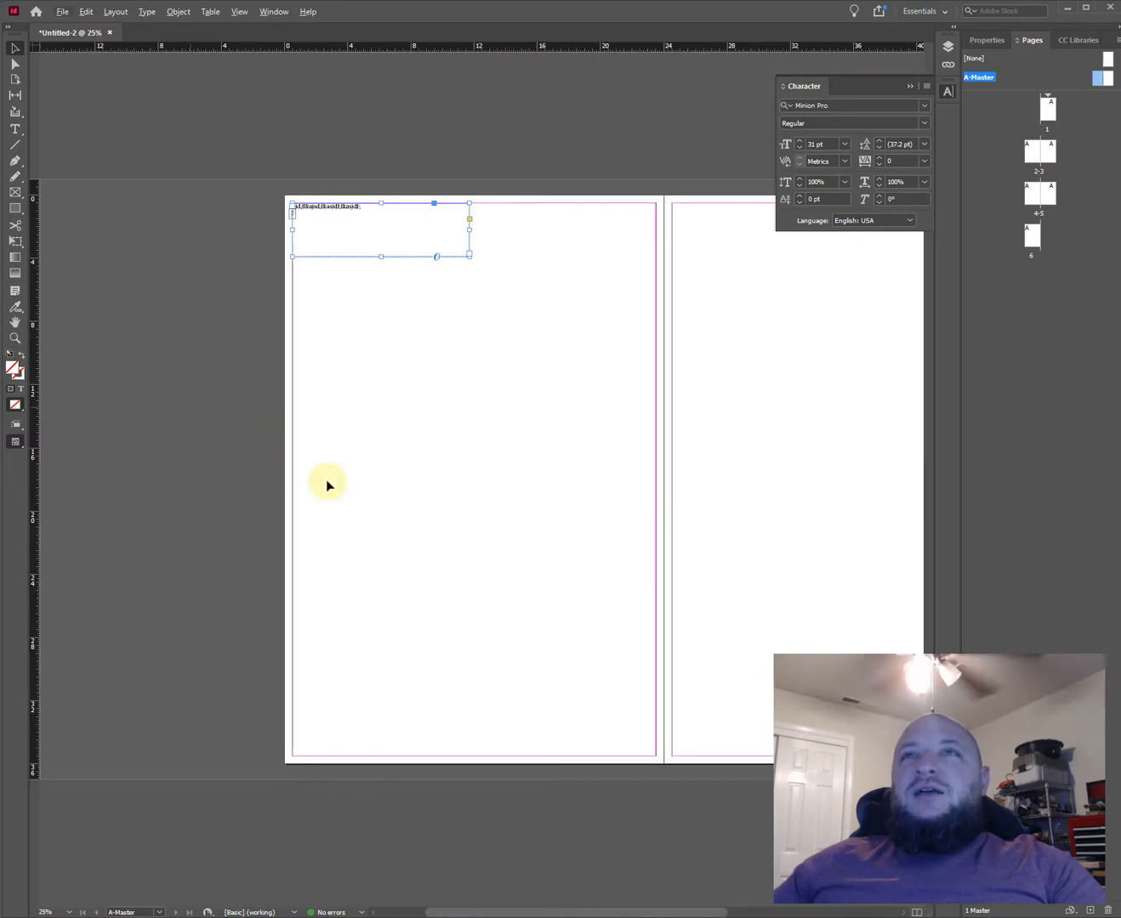
click(432, 473)
drag(456, 218, 213, 221)
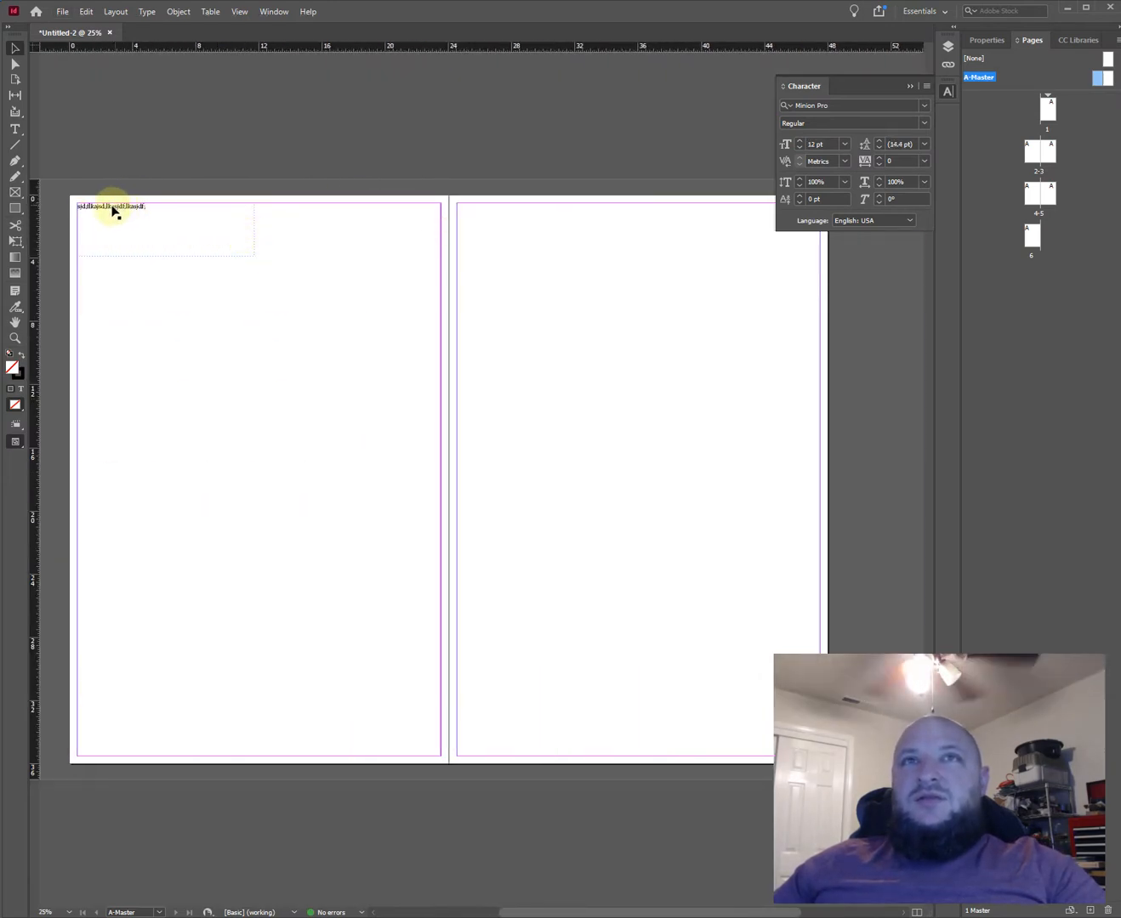
drag(108, 206, 639, 632)
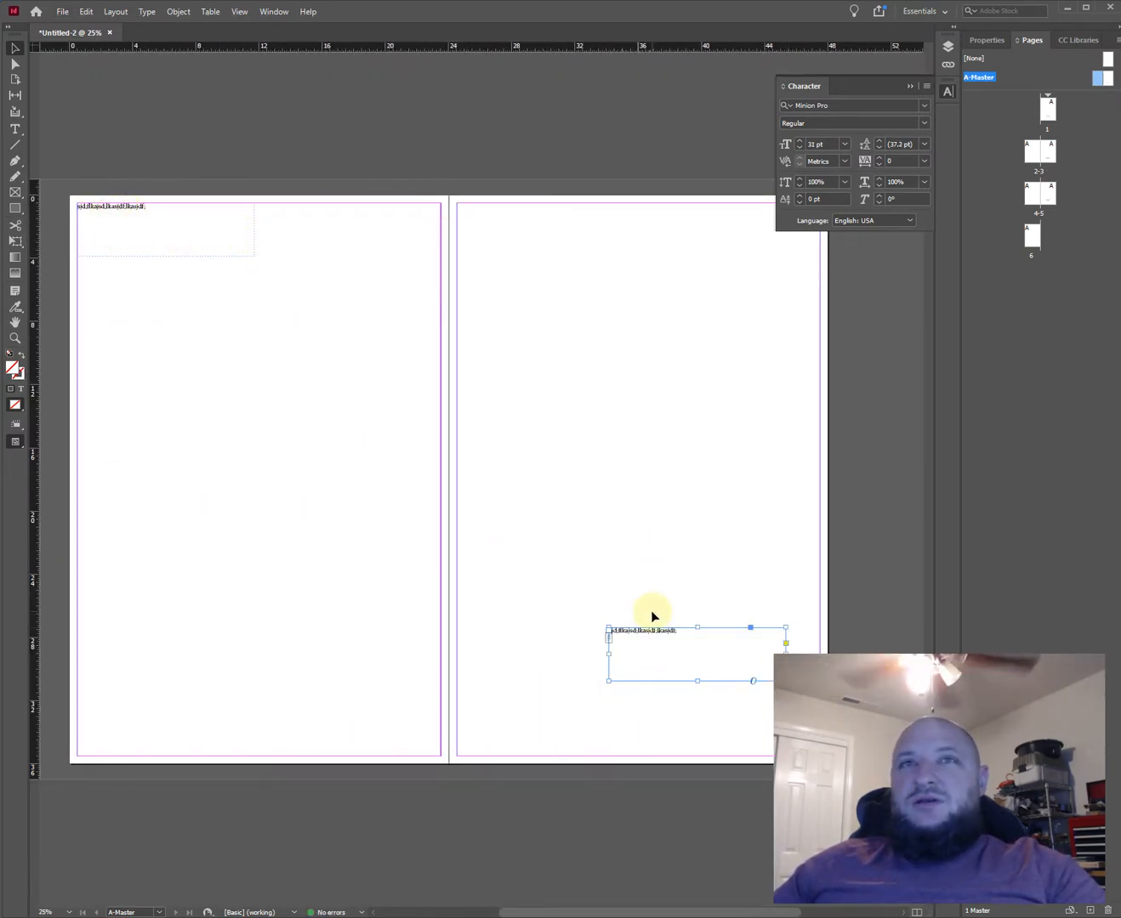
click(574, 635)
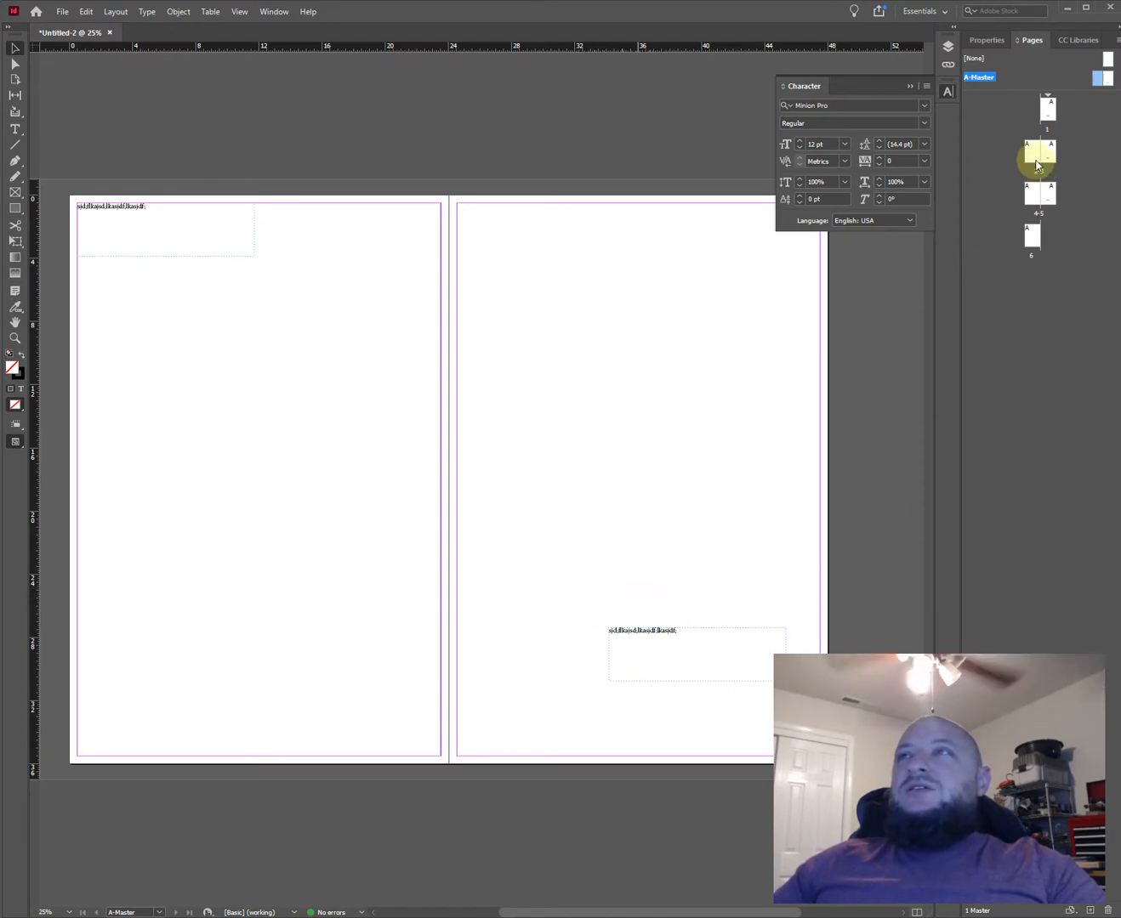
Examine pages 1 to 6 to see where the master text frames appear on left and right pages
double_click(1048, 113)
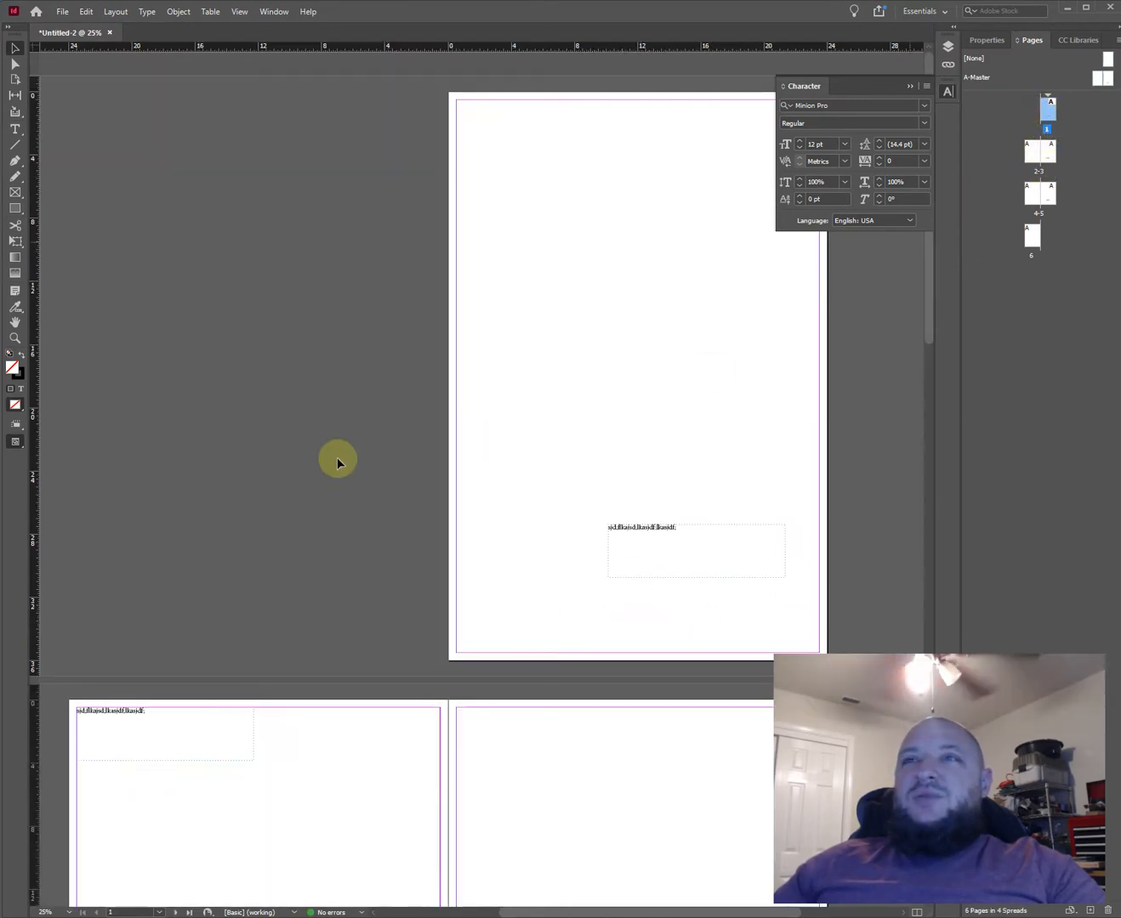
key(ctrl+minus)
key(ctrl+minus)
key(ctrl+equal)
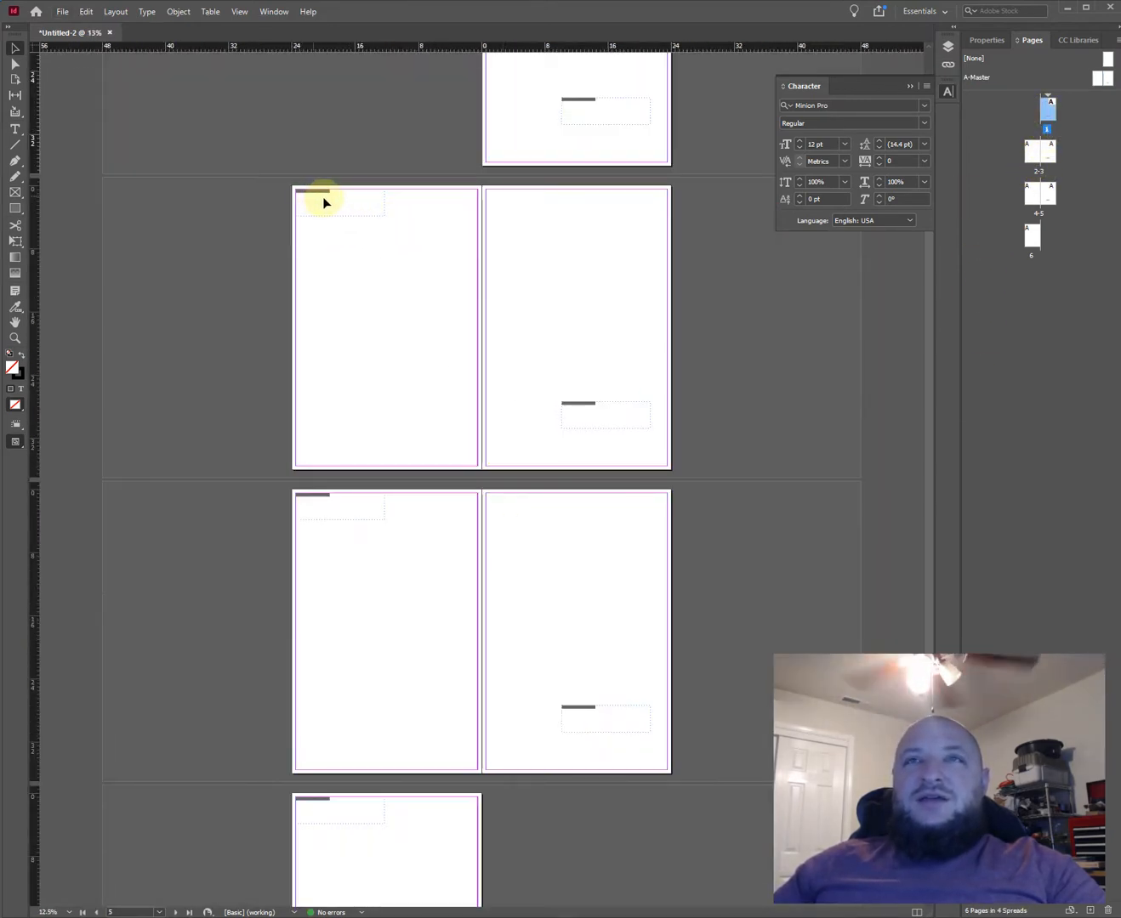
key(ctrl+equal)
drag(586, 392, 391, 270)
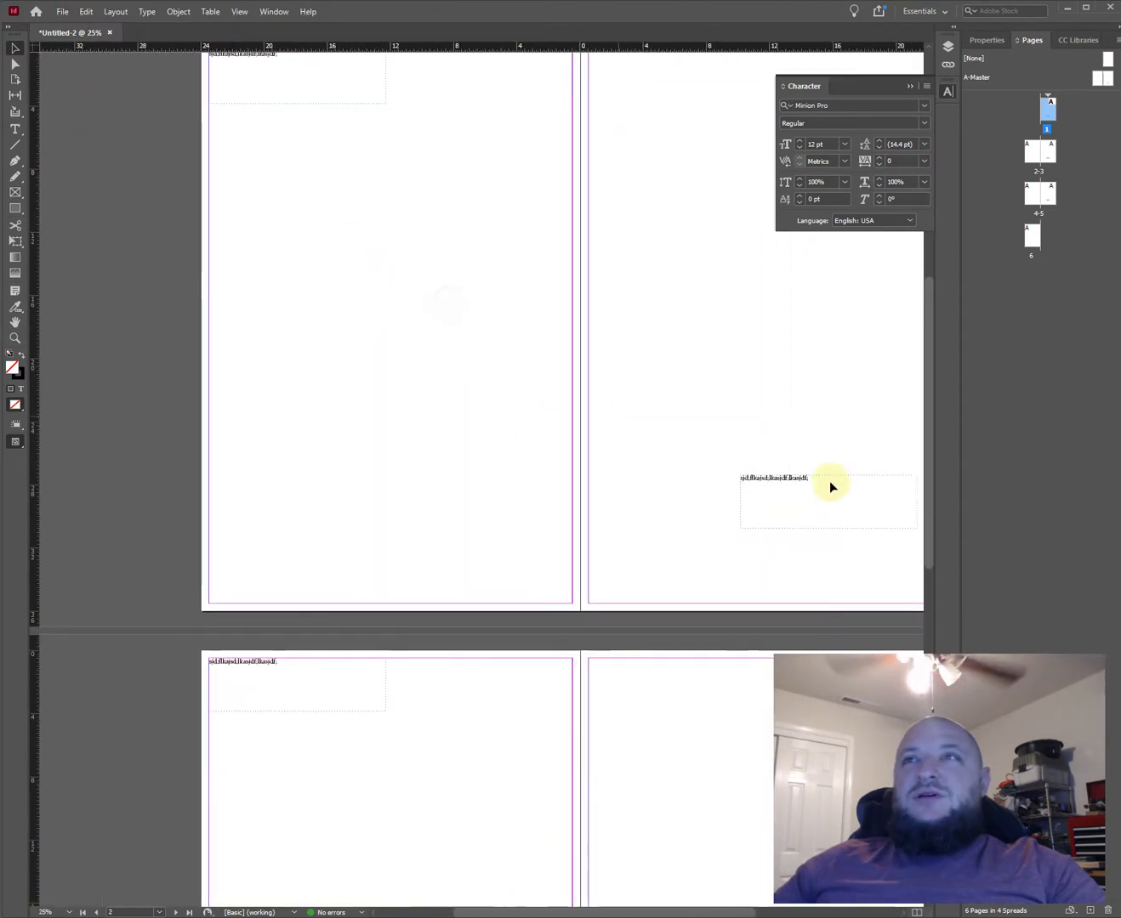
key(Tab)
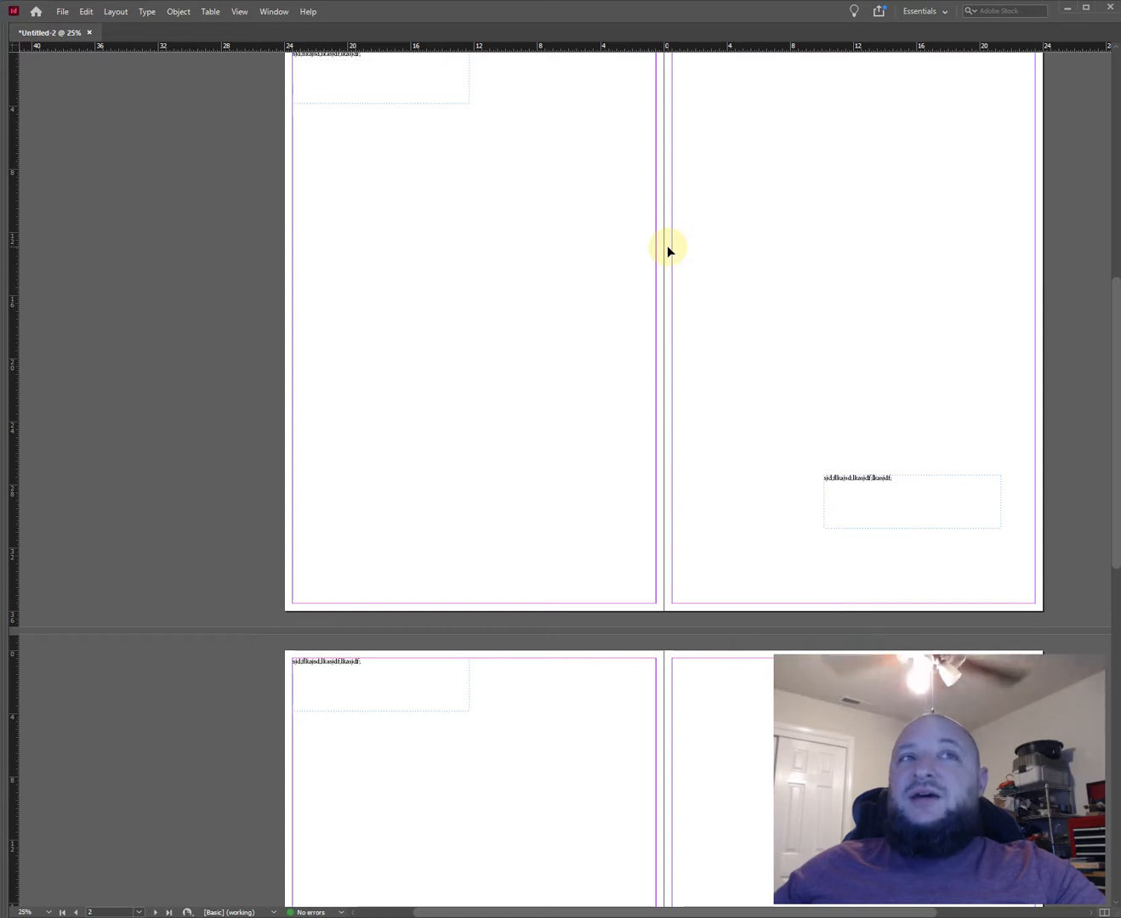
scroll(574, 288, up, 5)
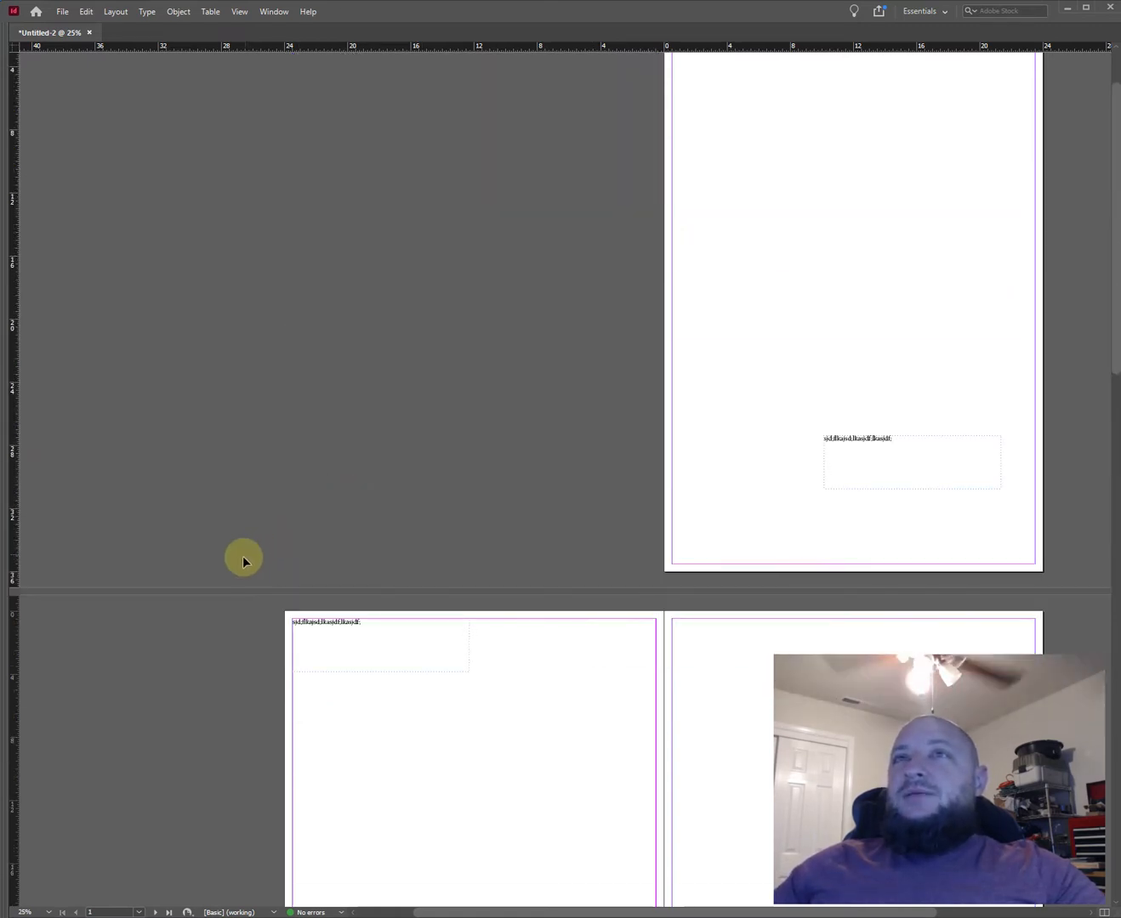
scroll(244, 557, down, 1)
key(Tab)
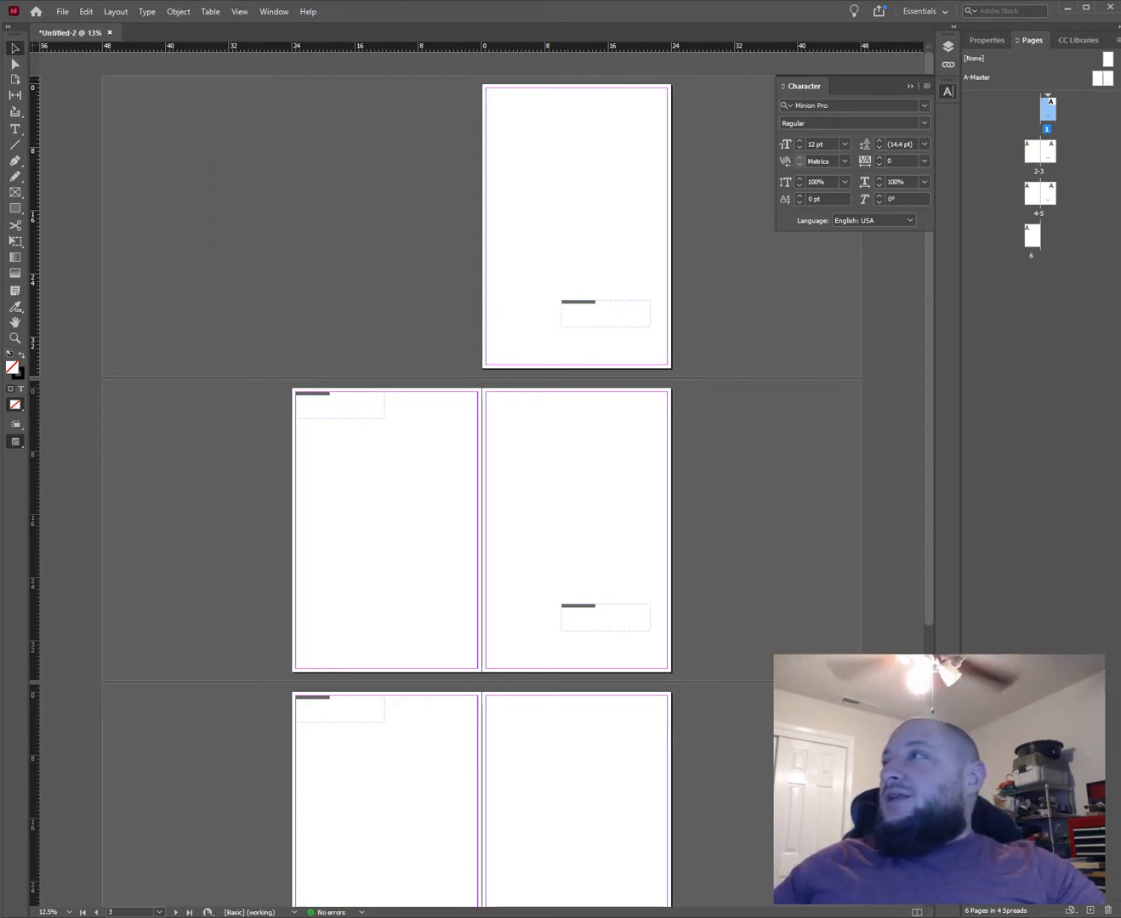
Place the P logo image on page 2 below the master text frame, about 6.5 by 3.8 in
click(428, 523)
scroll(390, 543, up, 2)
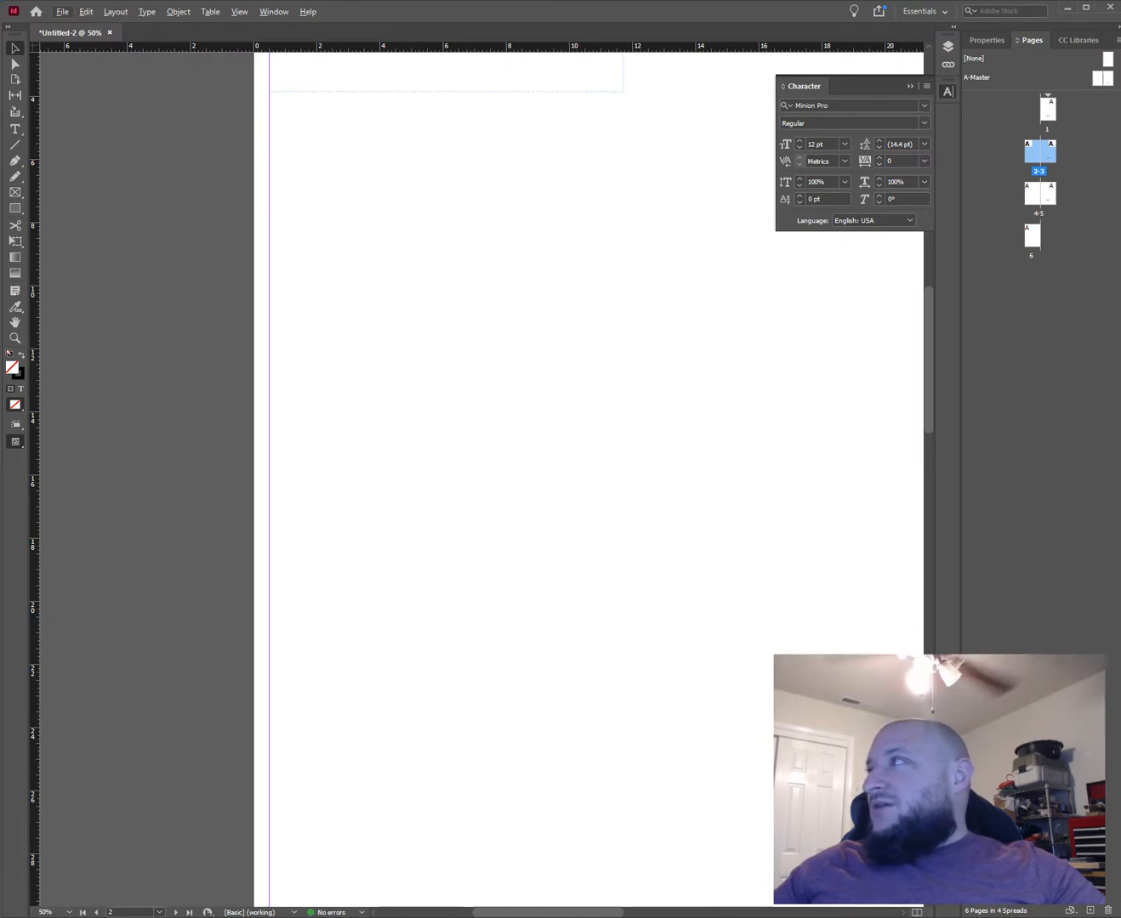
drag(663, 691, 410, 290)
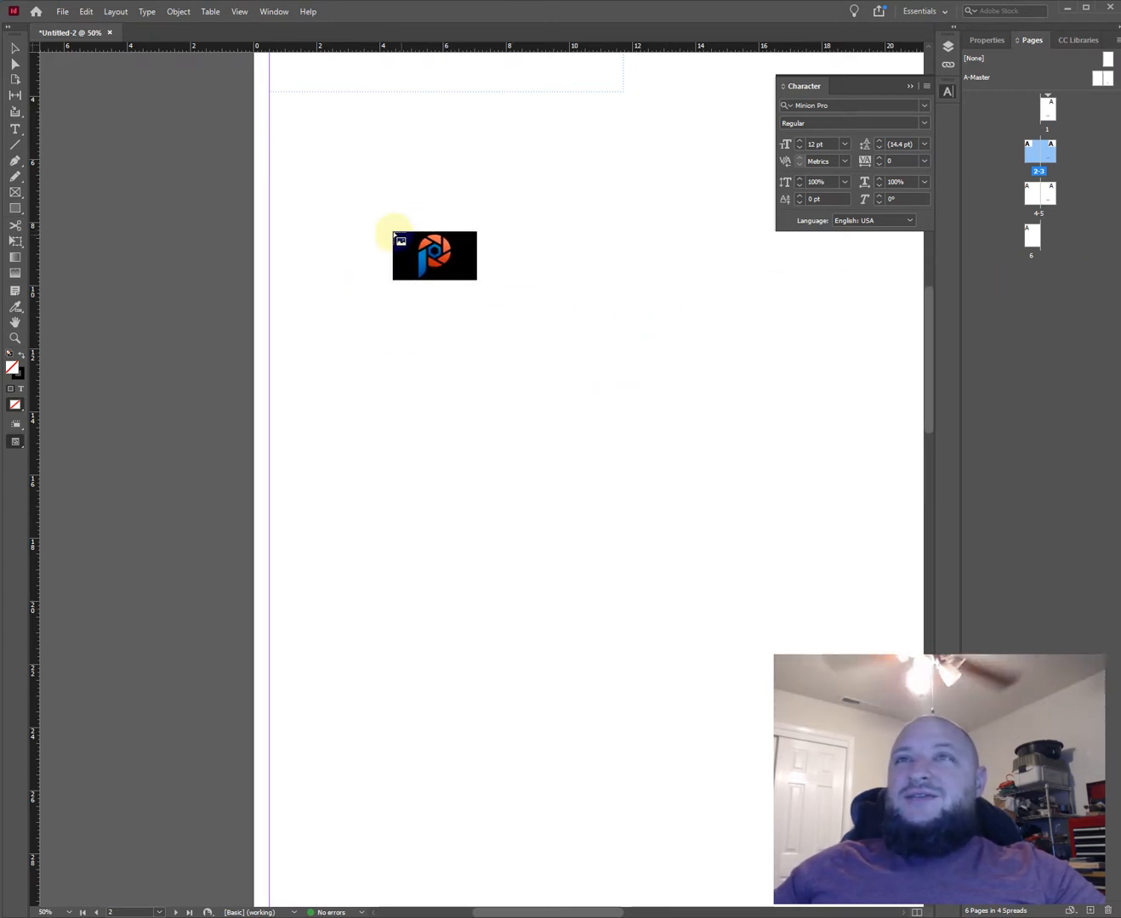
click(343, 204)
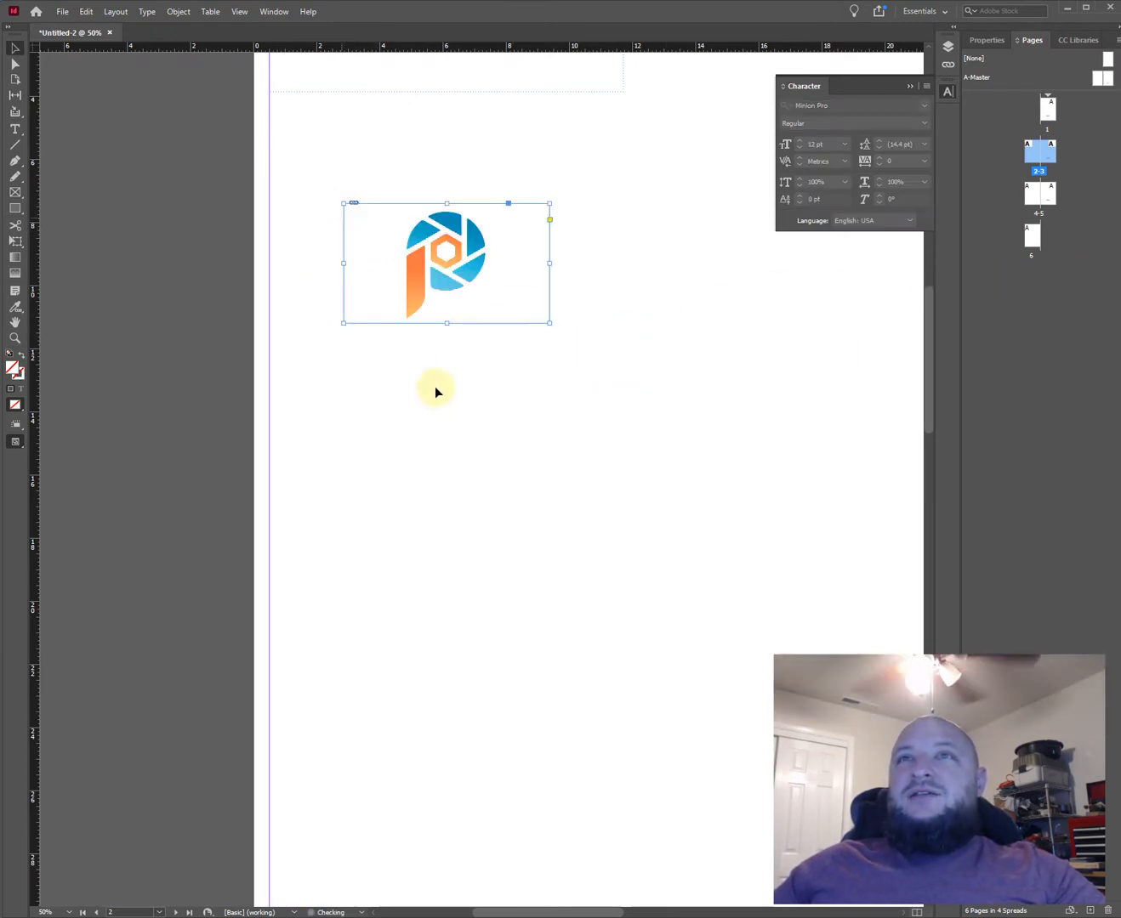
Place the Newspaper logo image below the P logo on page 2, about 9 in square
key(ctrl+d)
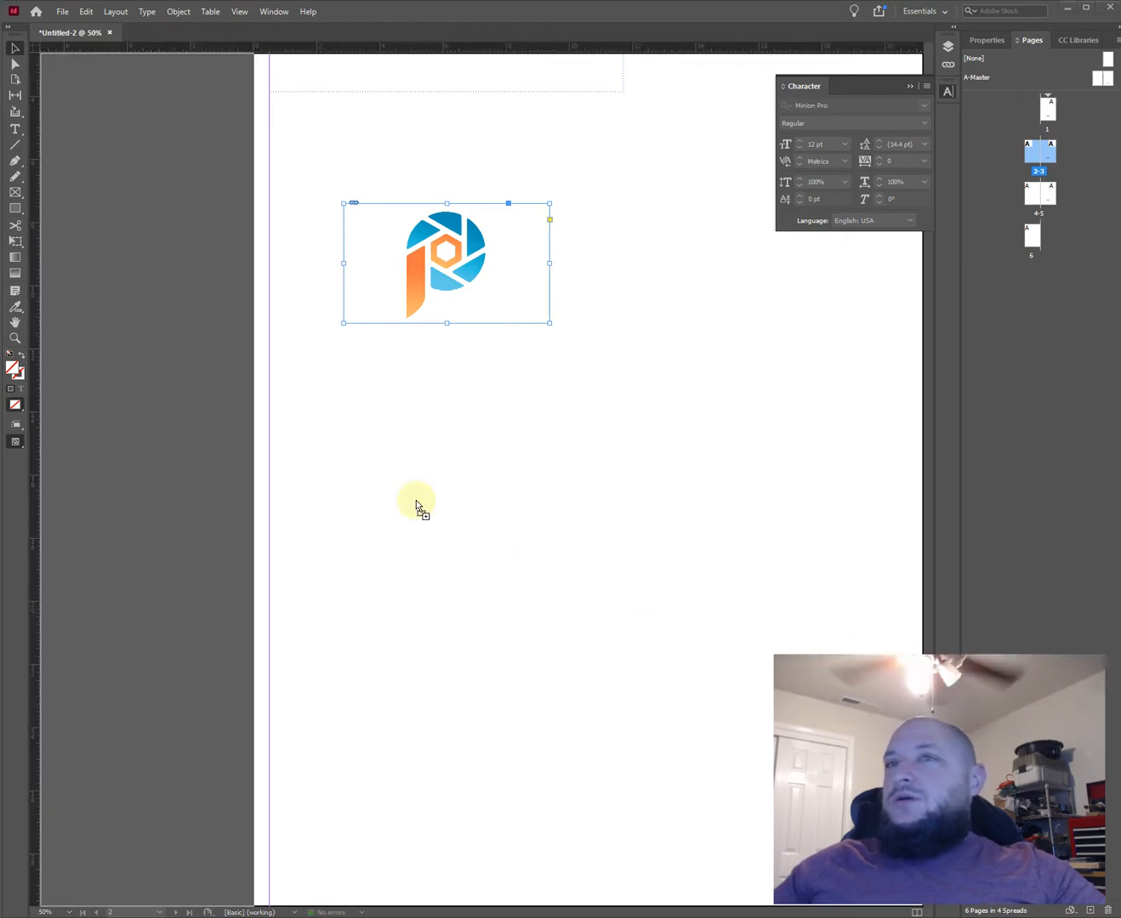
drag(356, 395, 642, 676)
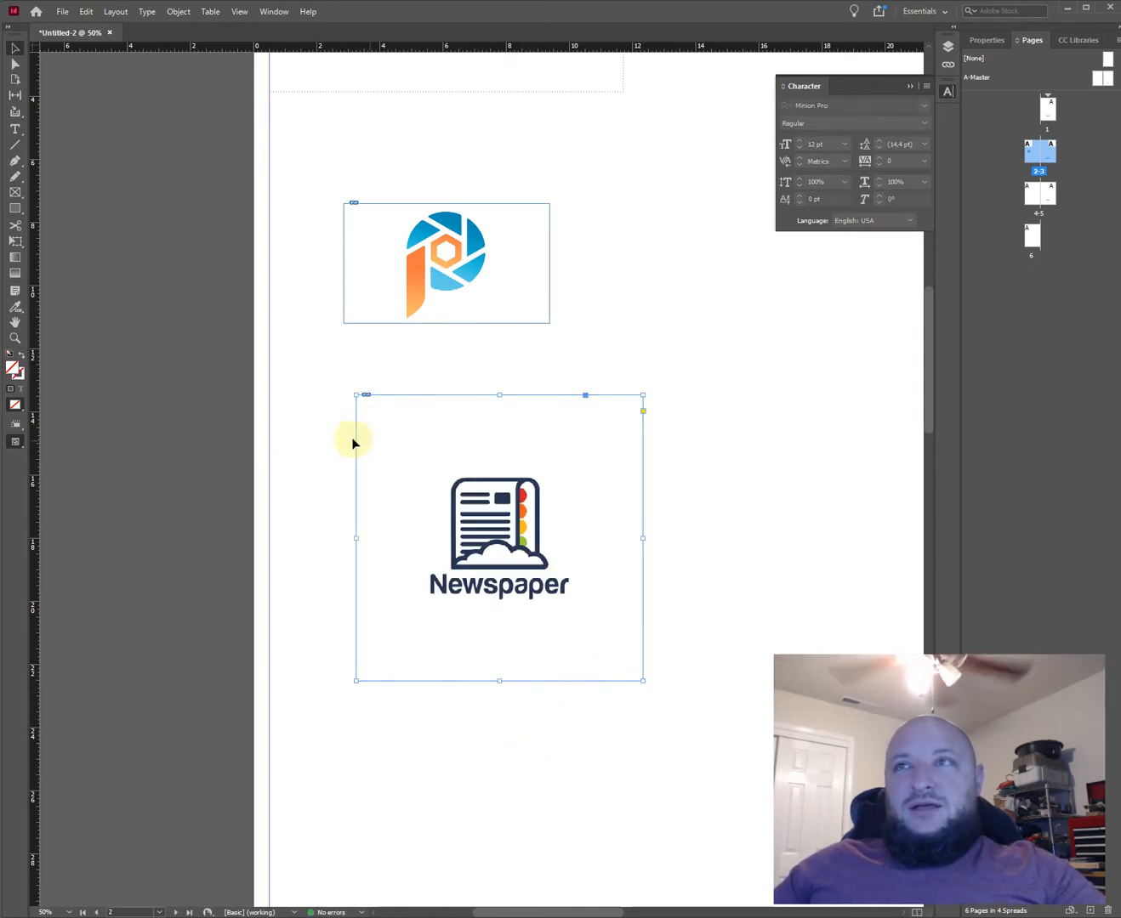
scroll(352, 439, up, 3)
scroll(346, 502, up, 1)
click(251, 483)
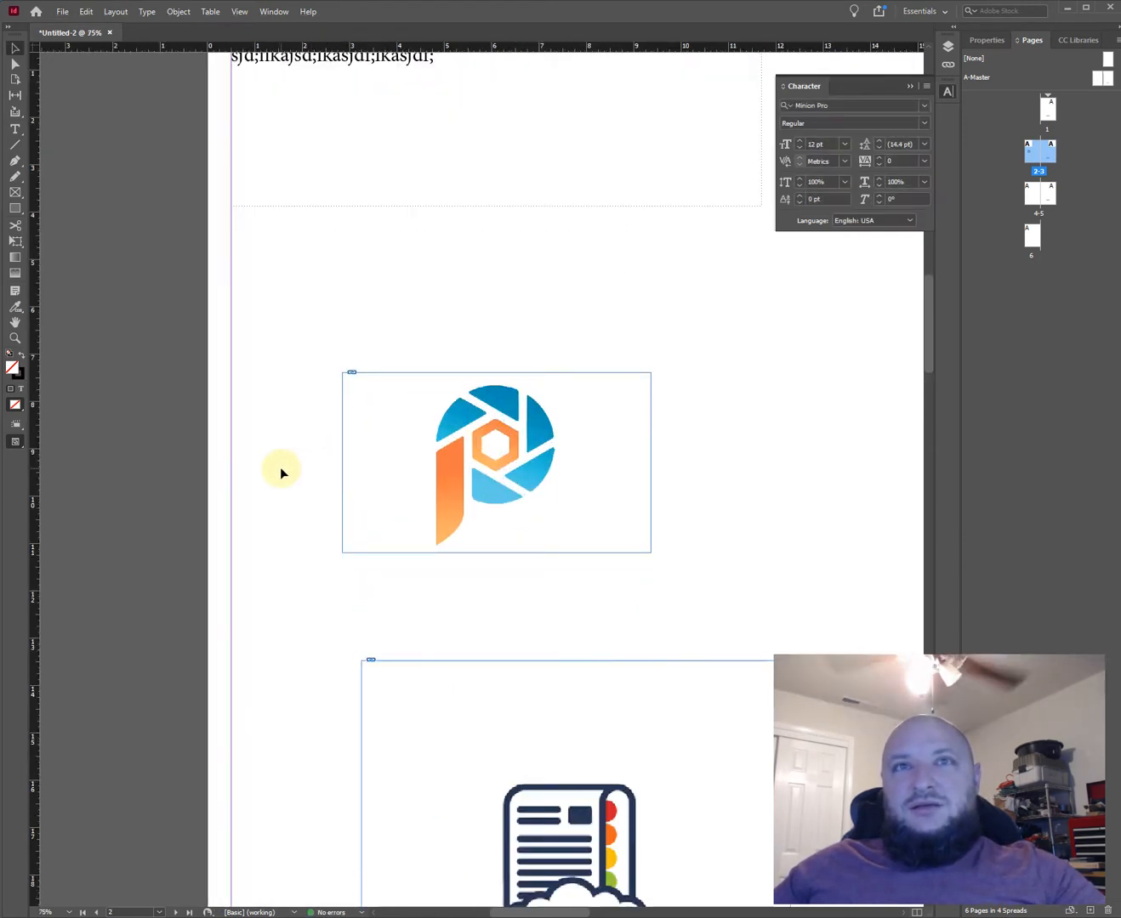
Try cropping the P logo by shrinking its frame from the lower-right corner, and undo the crop
click(452, 470)
click(298, 521)
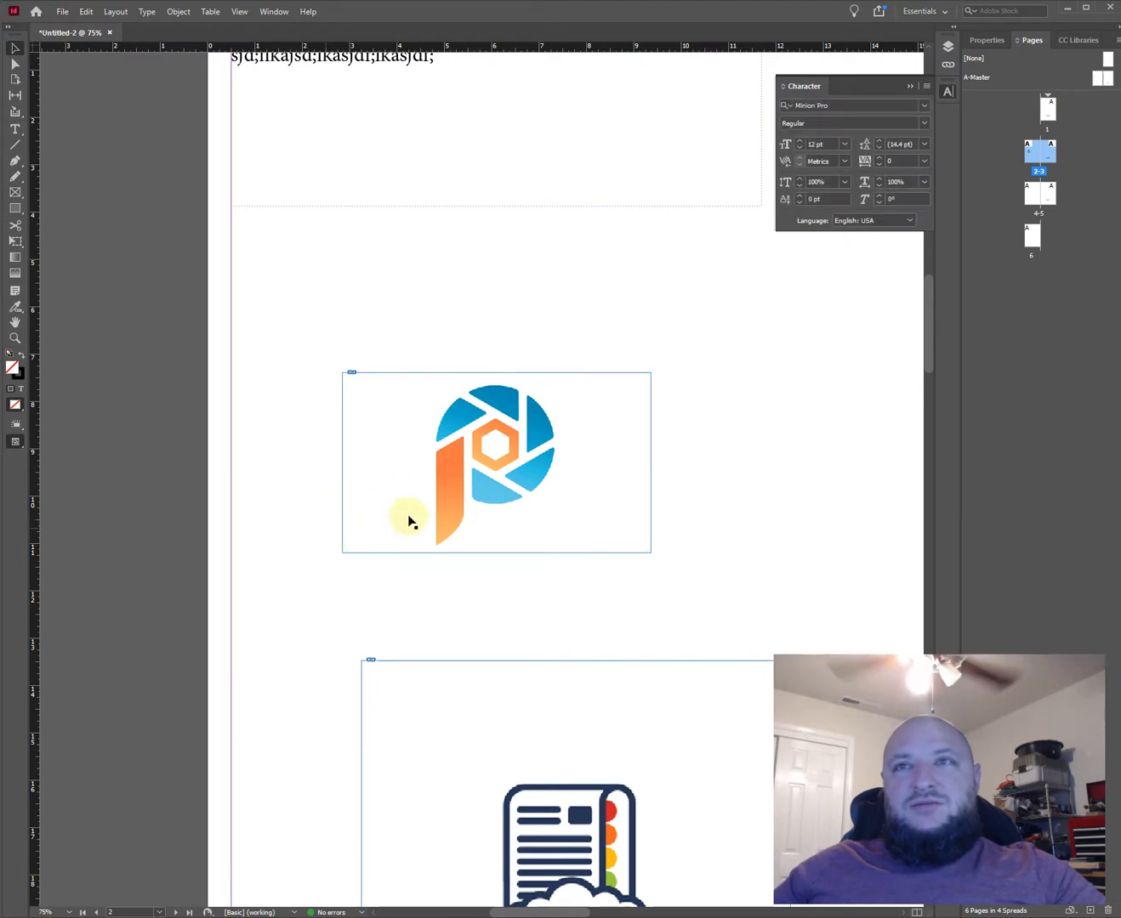
click(452, 502)
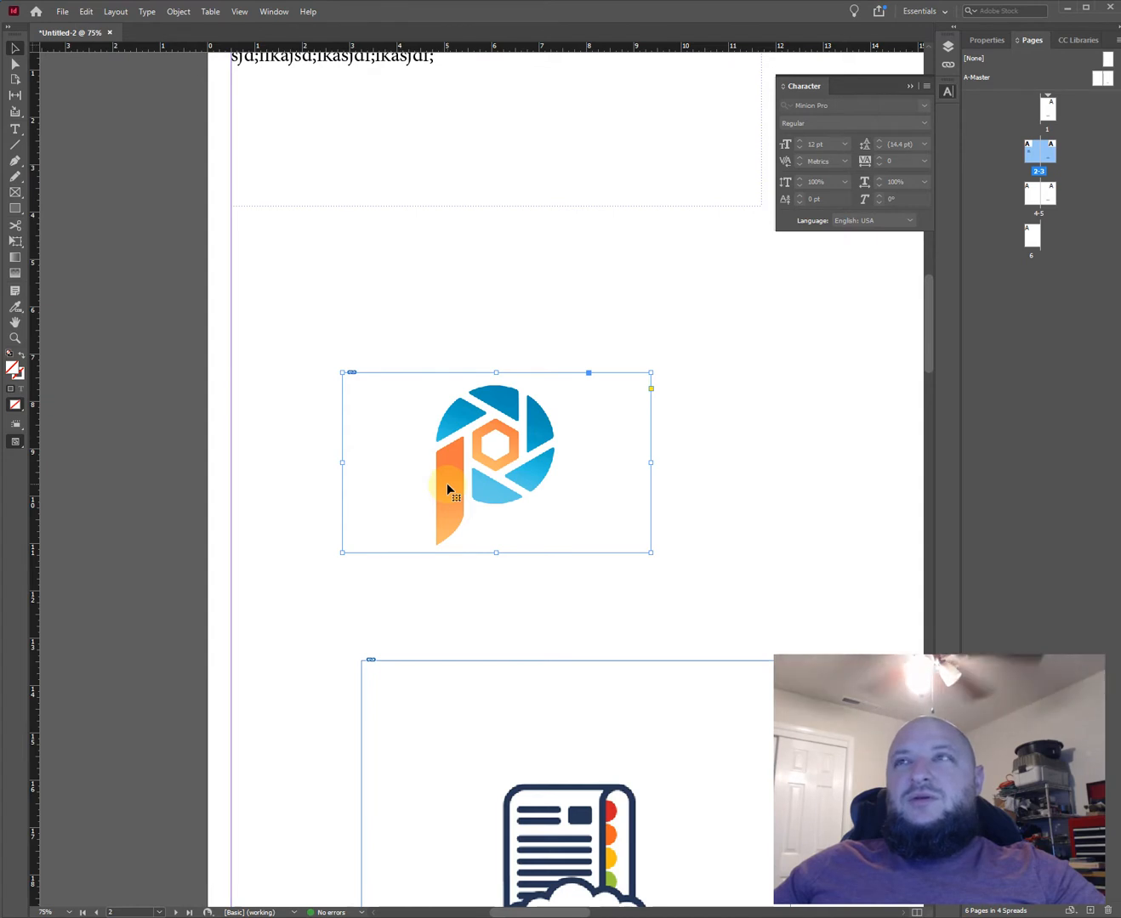
drag(649, 552, 562, 462)
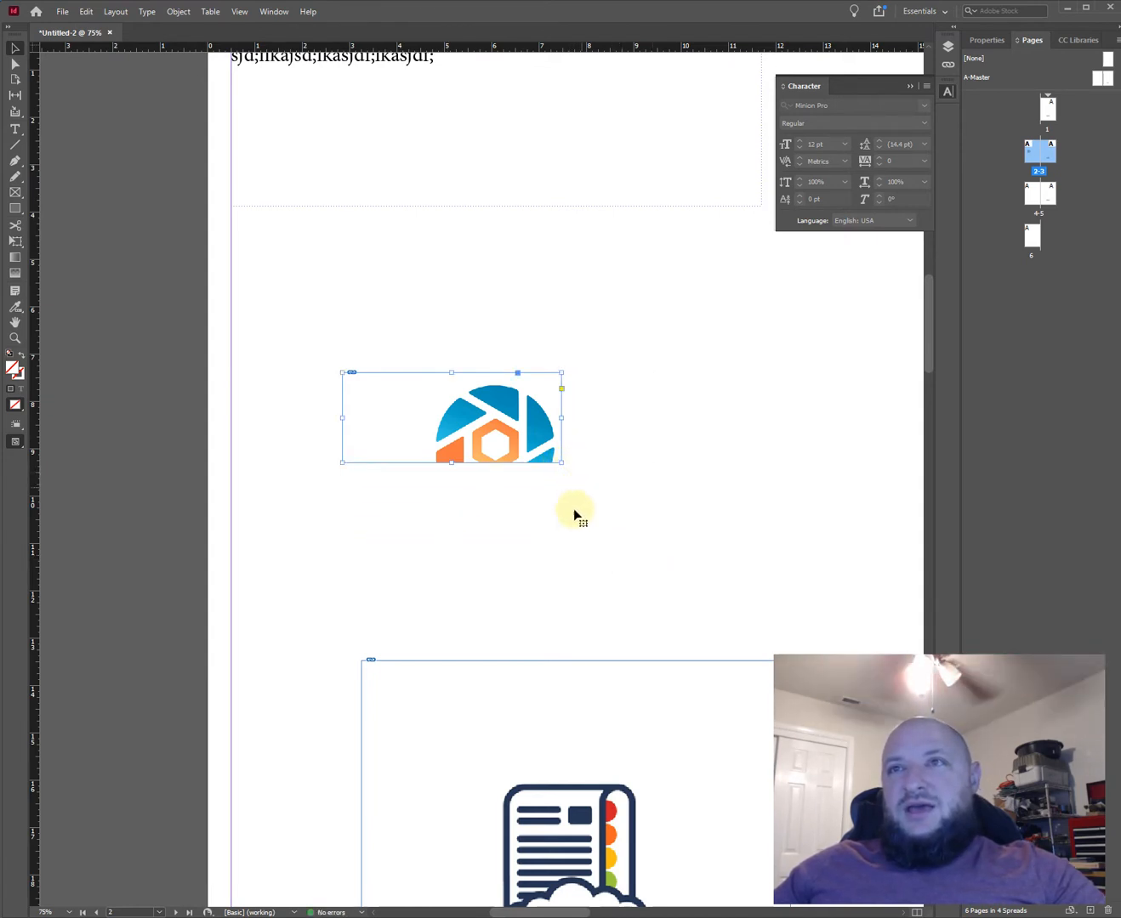
key(ctrl+z)
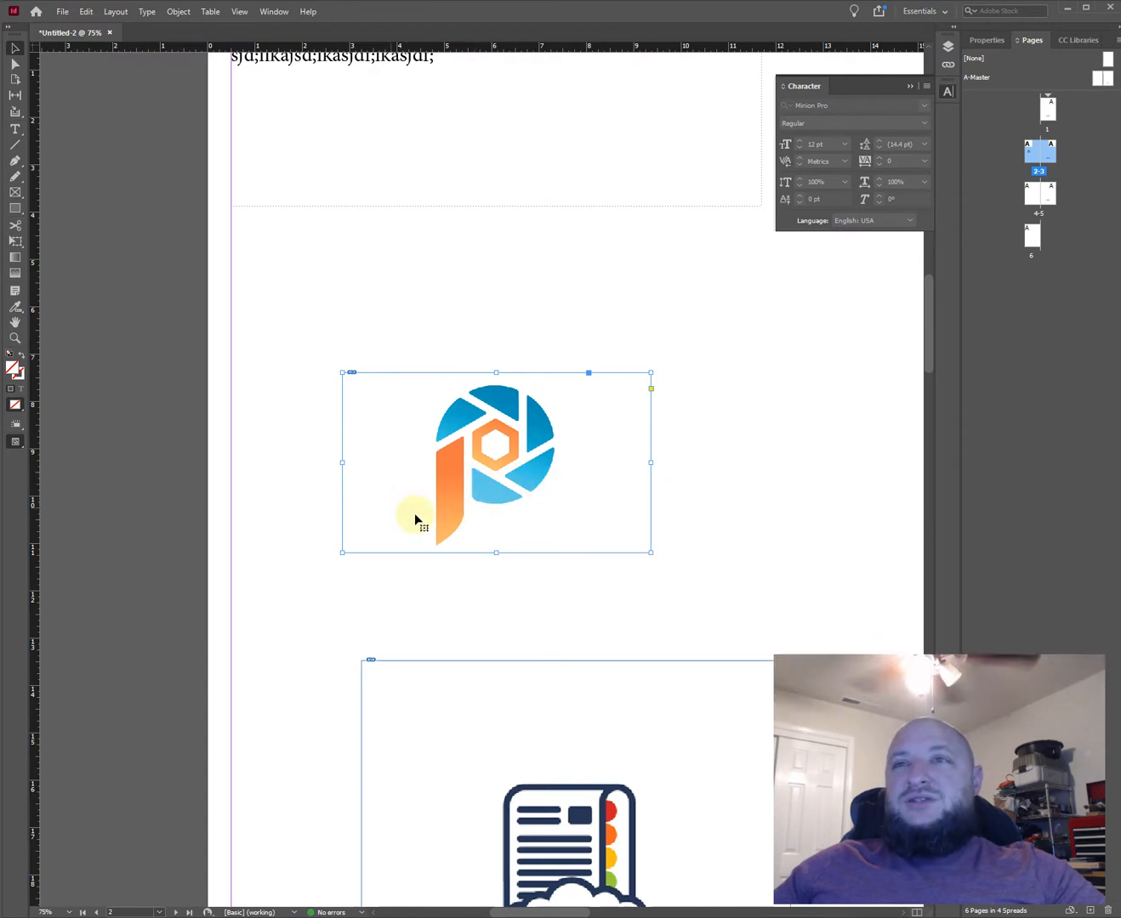
Delete the Newspaper logo image from page 2
click(339, 339)
drag(476, 547, 275, 346)
click(463, 709)
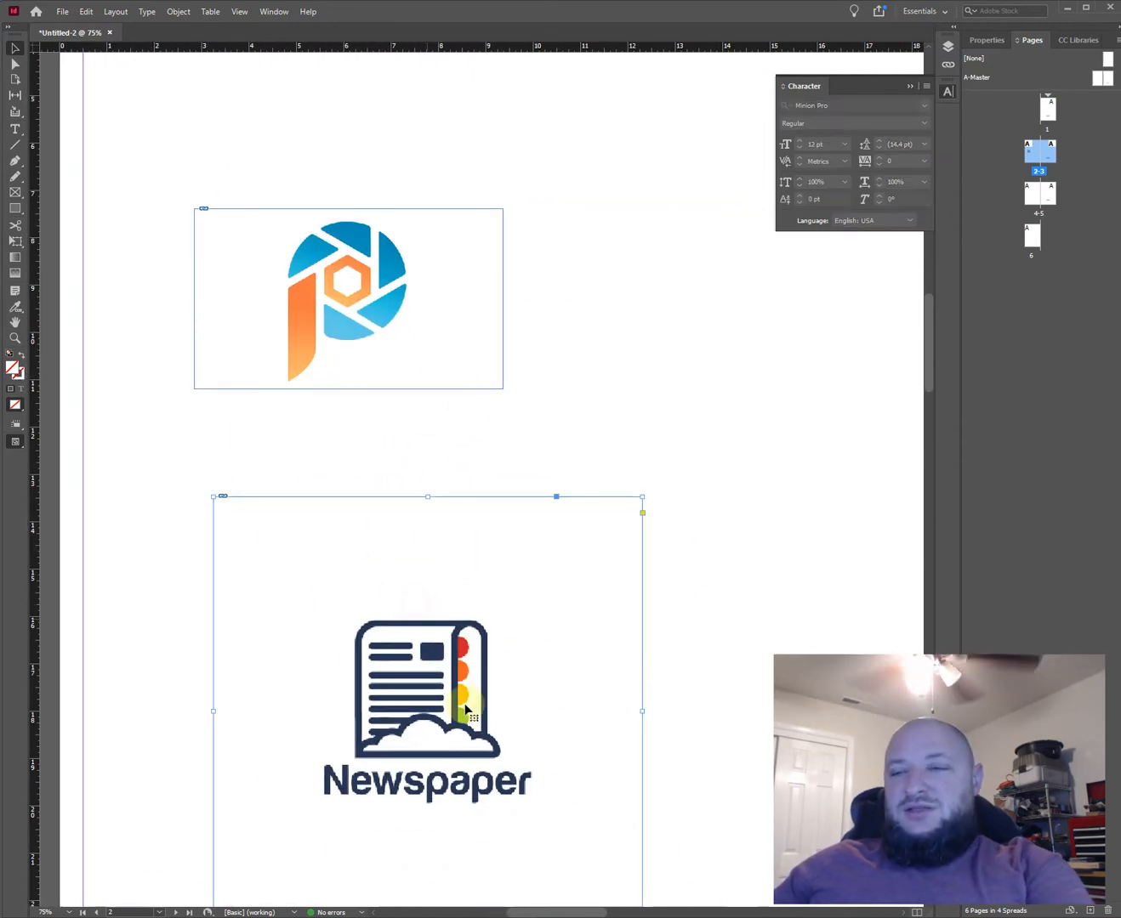
key(Delete)
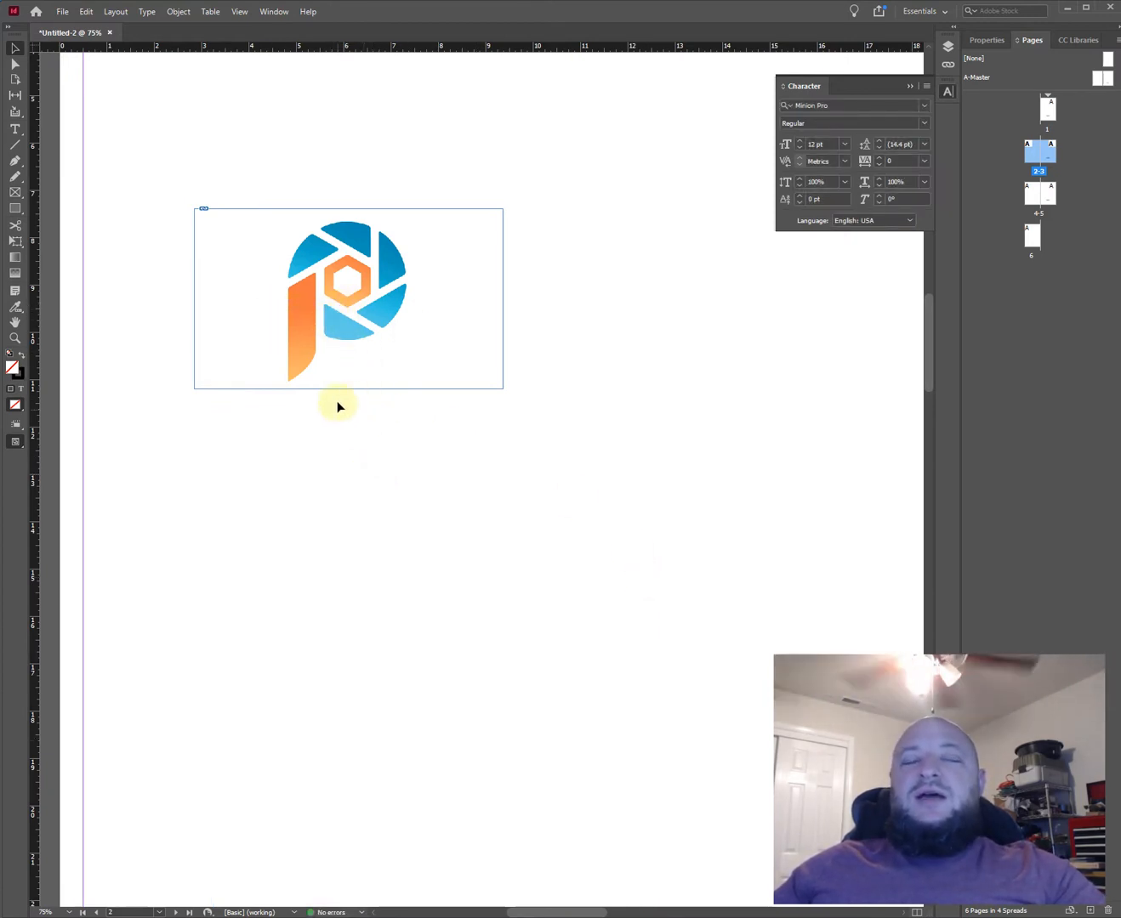
Scale the P logo image inside its frame to about 5 by 2.9 in and shrink the frame to match
click(373, 334)
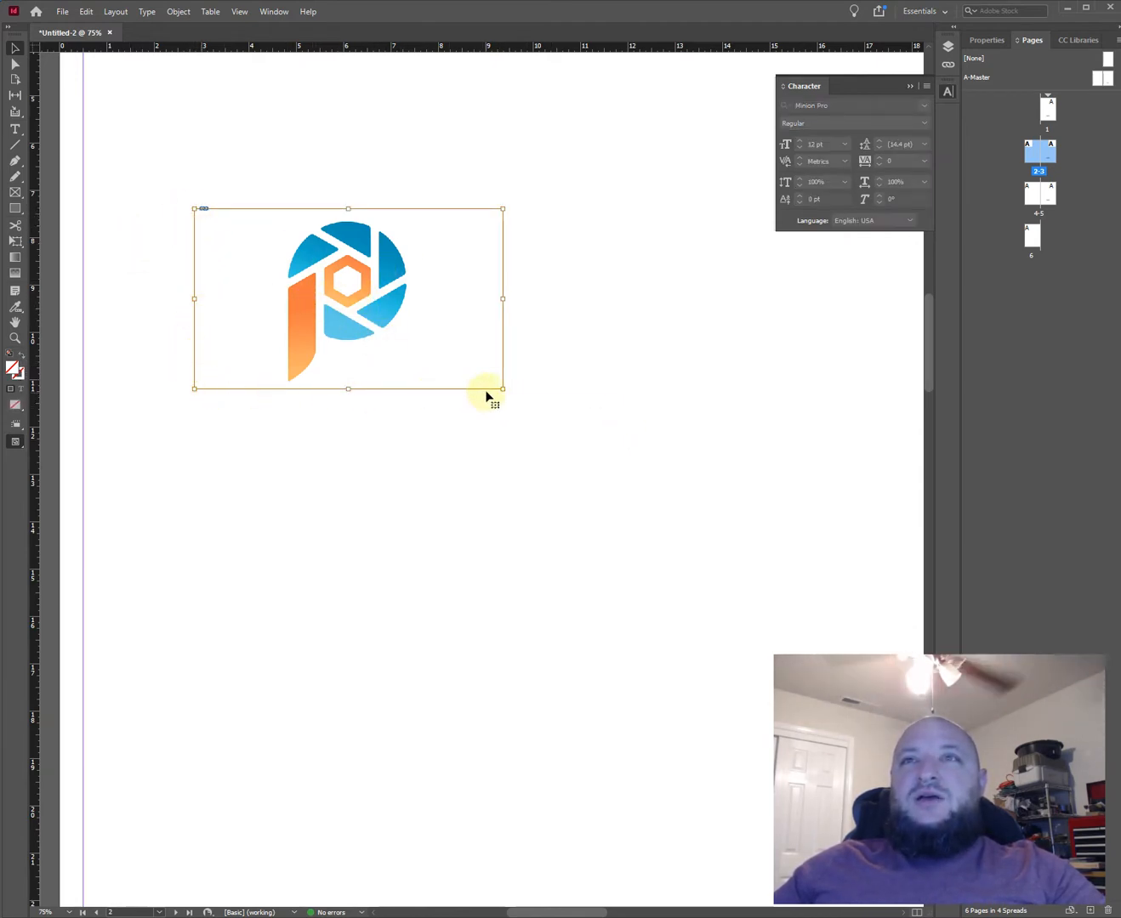
drag(502, 390, 430, 346)
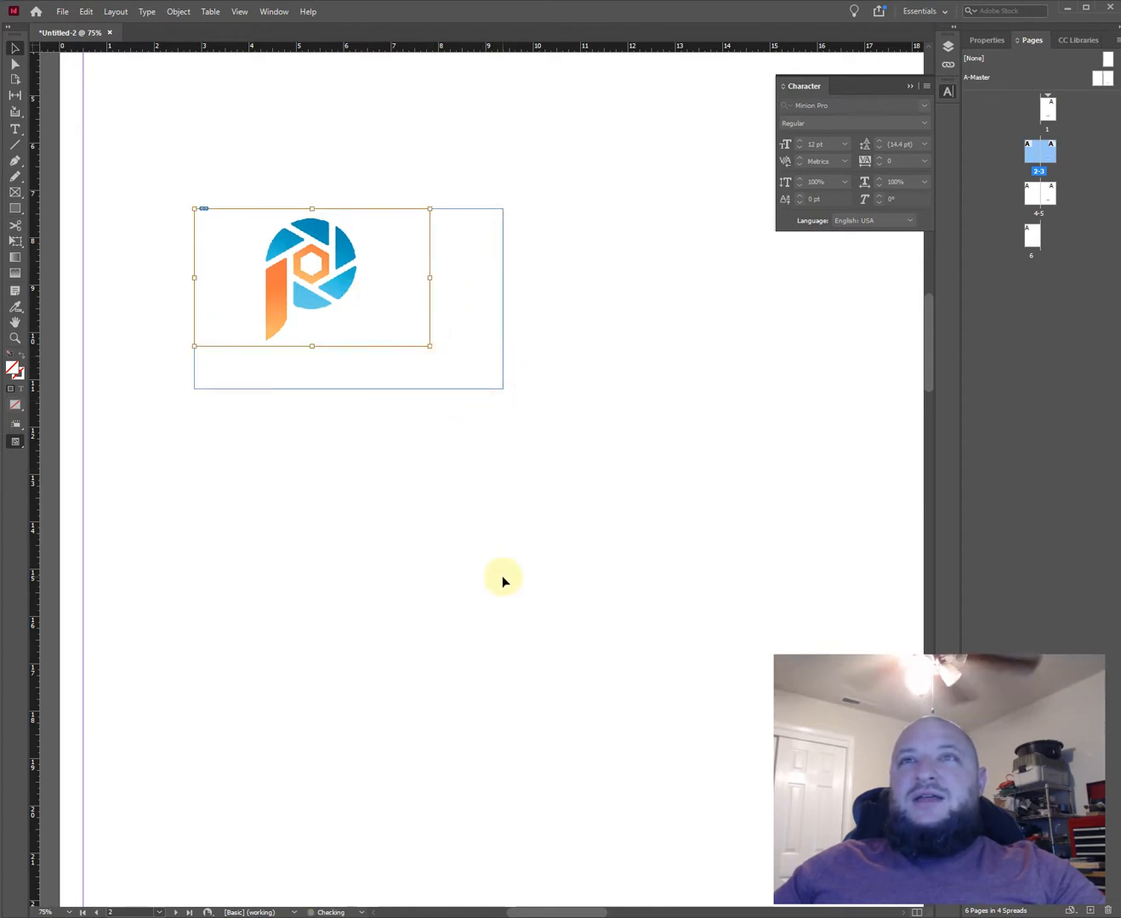
click(369, 432)
click(287, 288)
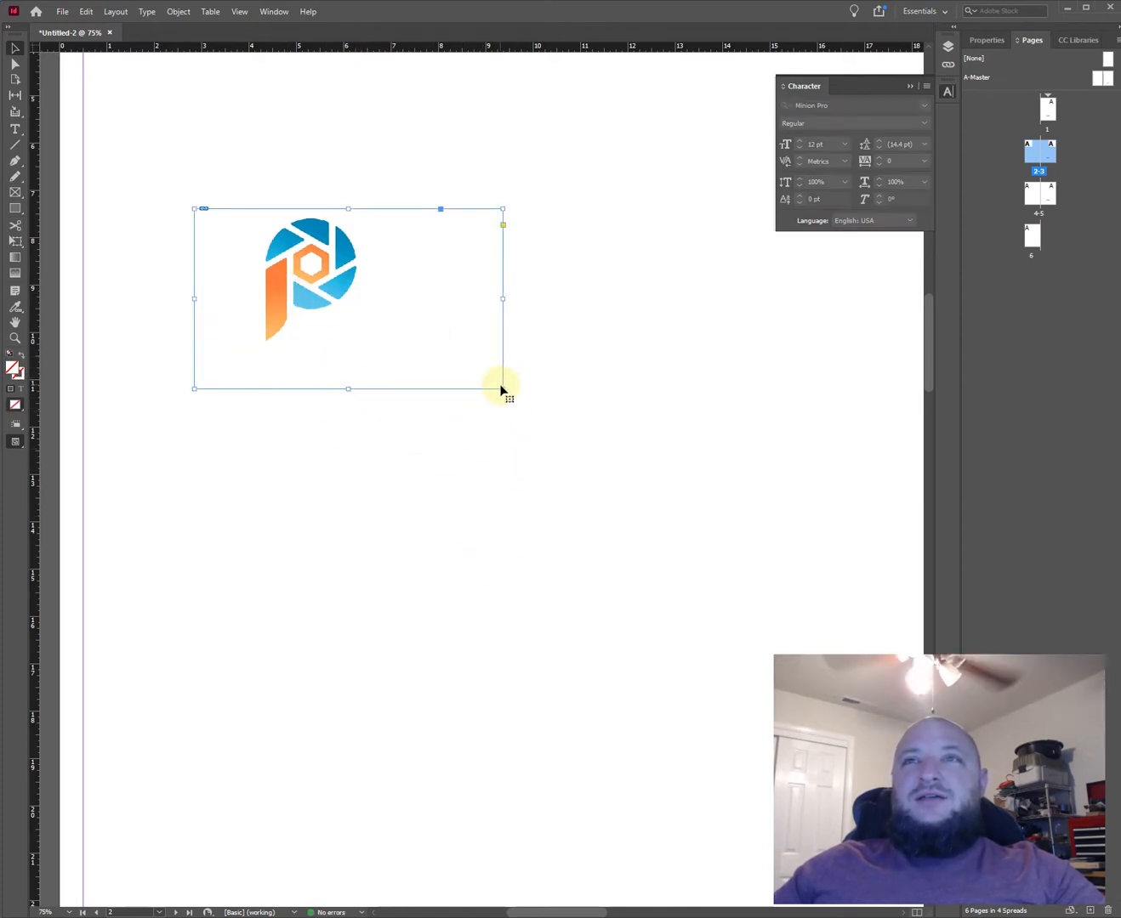
drag(504, 387, 419, 346)
click(426, 549)
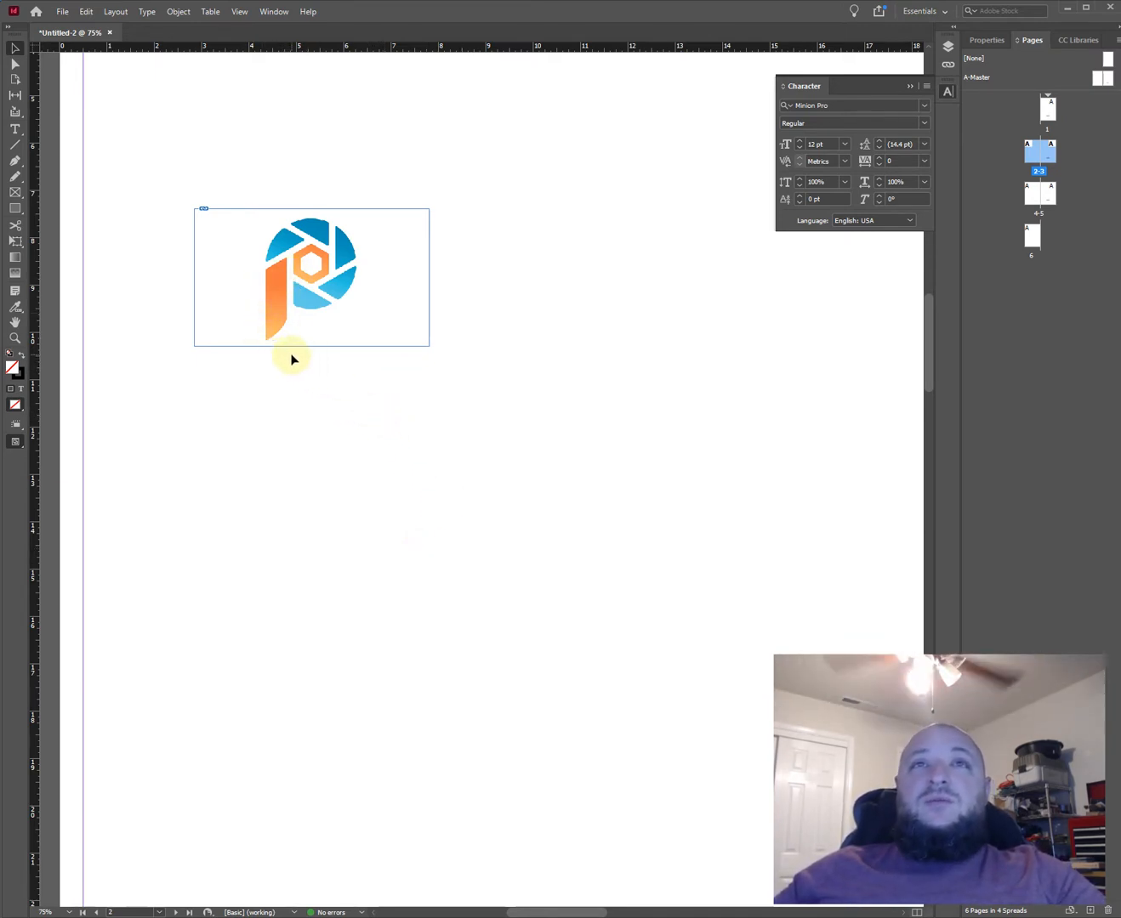
Crop the P logo's frame to about 3.5 by 2.4 in and move it about 1.9 in right and 2.4 in down
click(334, 270)
drag(428, 346, 360, 322)
click(348, 528)
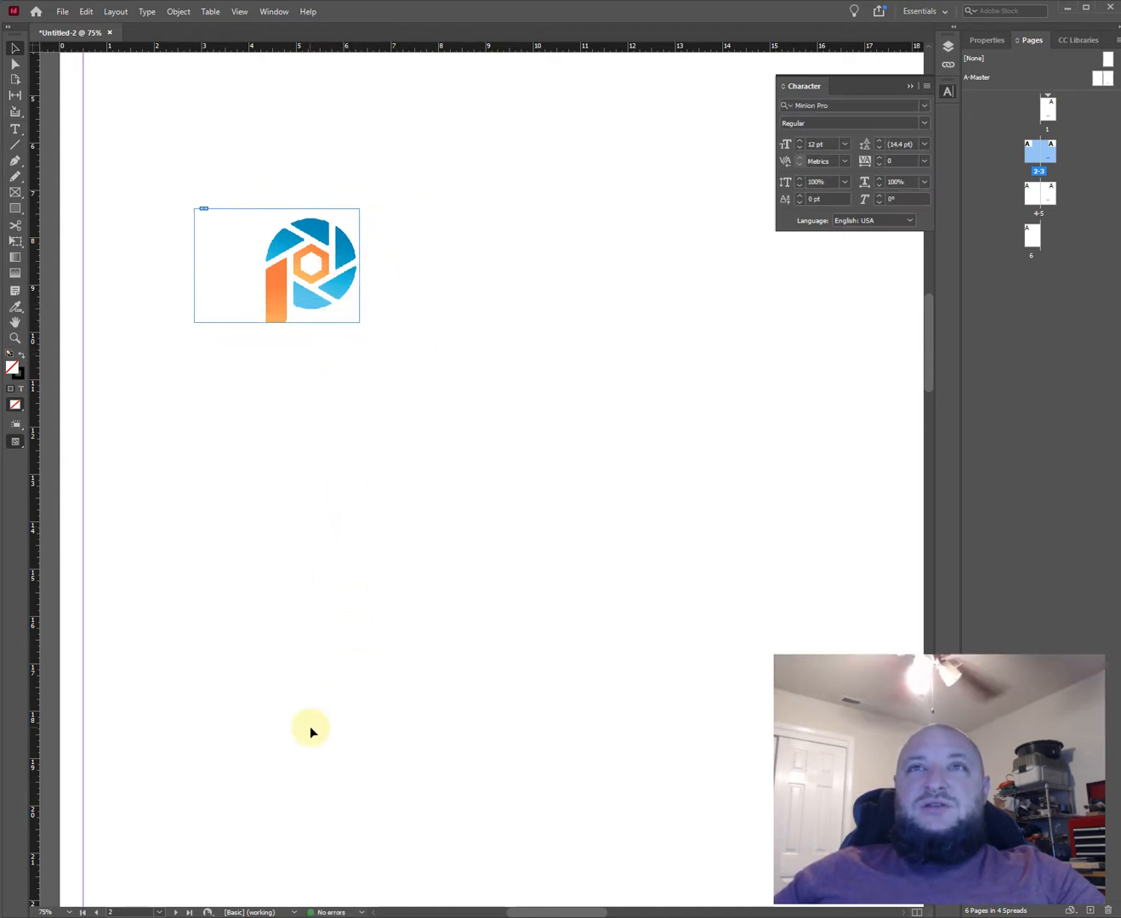
click(309, 320)
drag(312, 330, 400, 444)
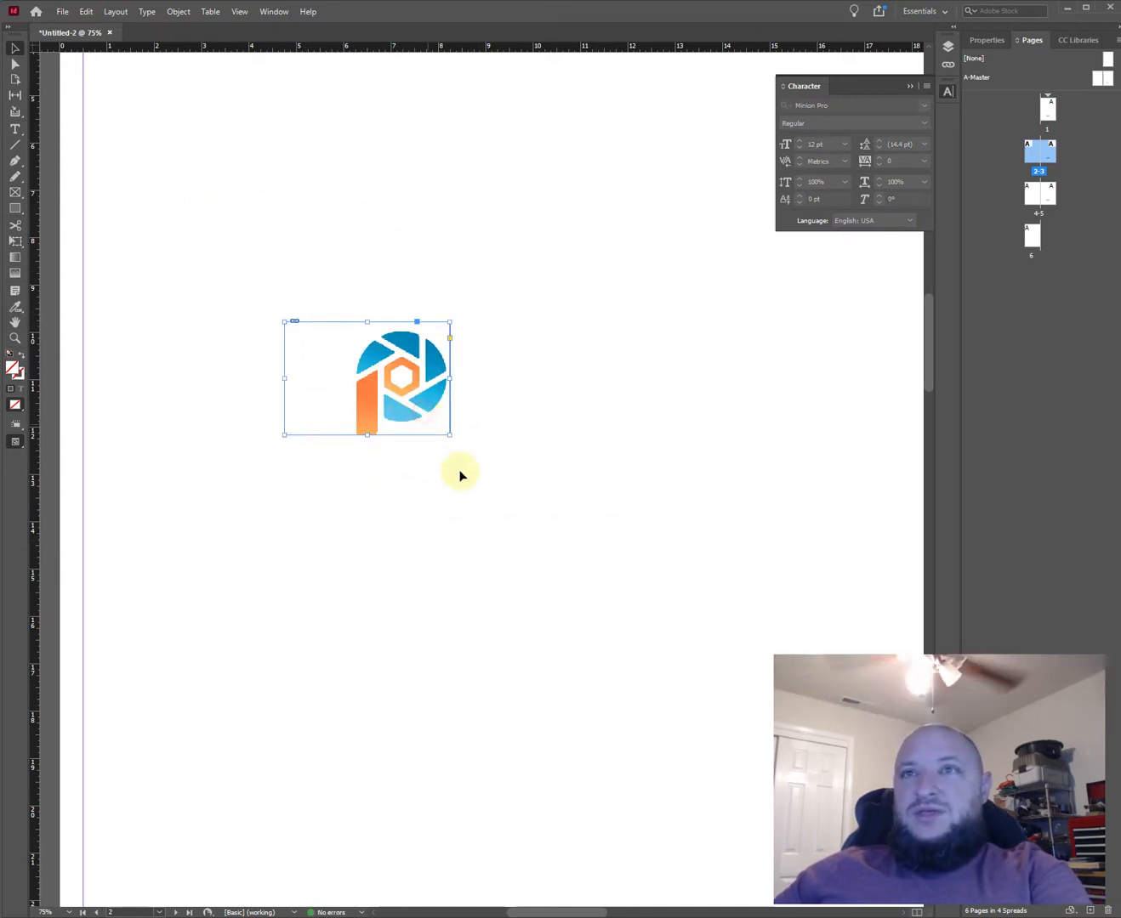
Delete the cropped P logo and place the same image again on page 2, about 7.8 by 4.5 in
key(Delete)
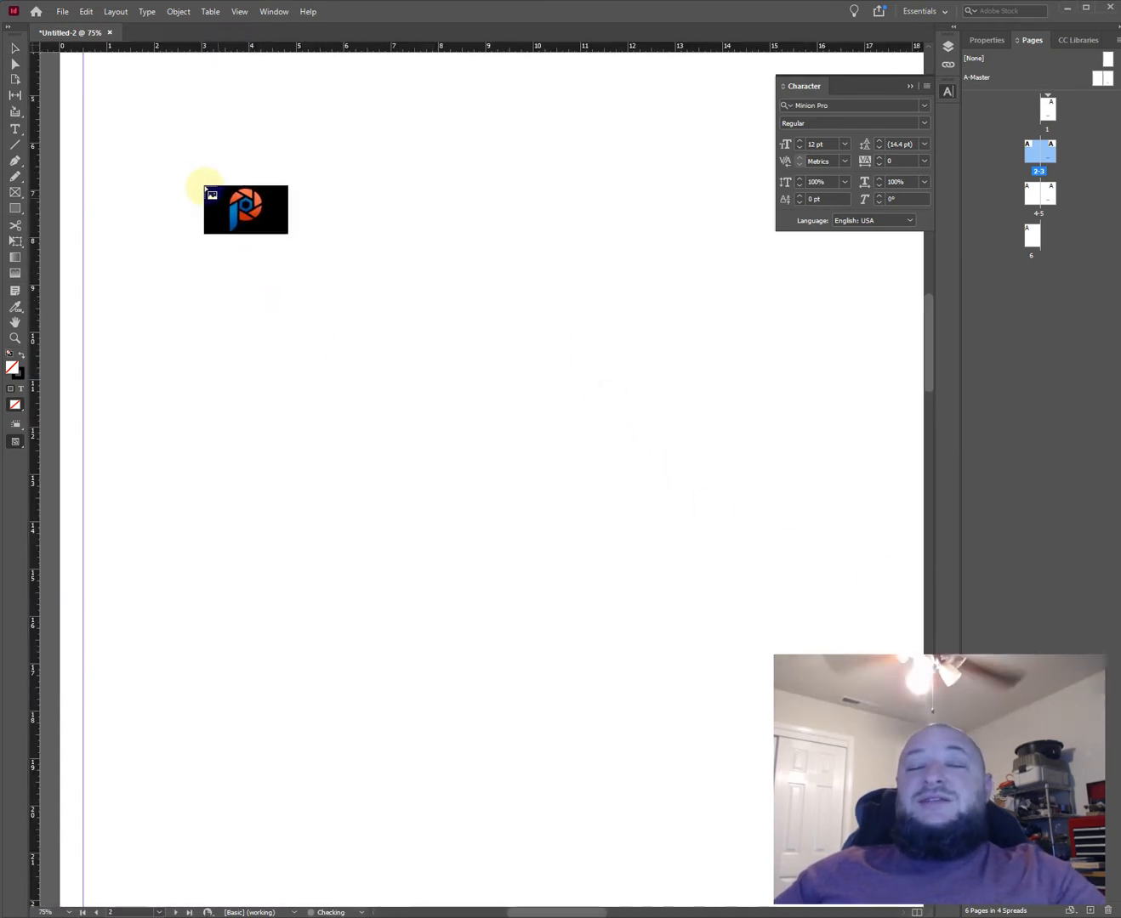
drag(196, 202, 562, 398)
Scale the P logo image to about 5.3 by 3.1 in and shrink its frame to match
double_click(460, 343)
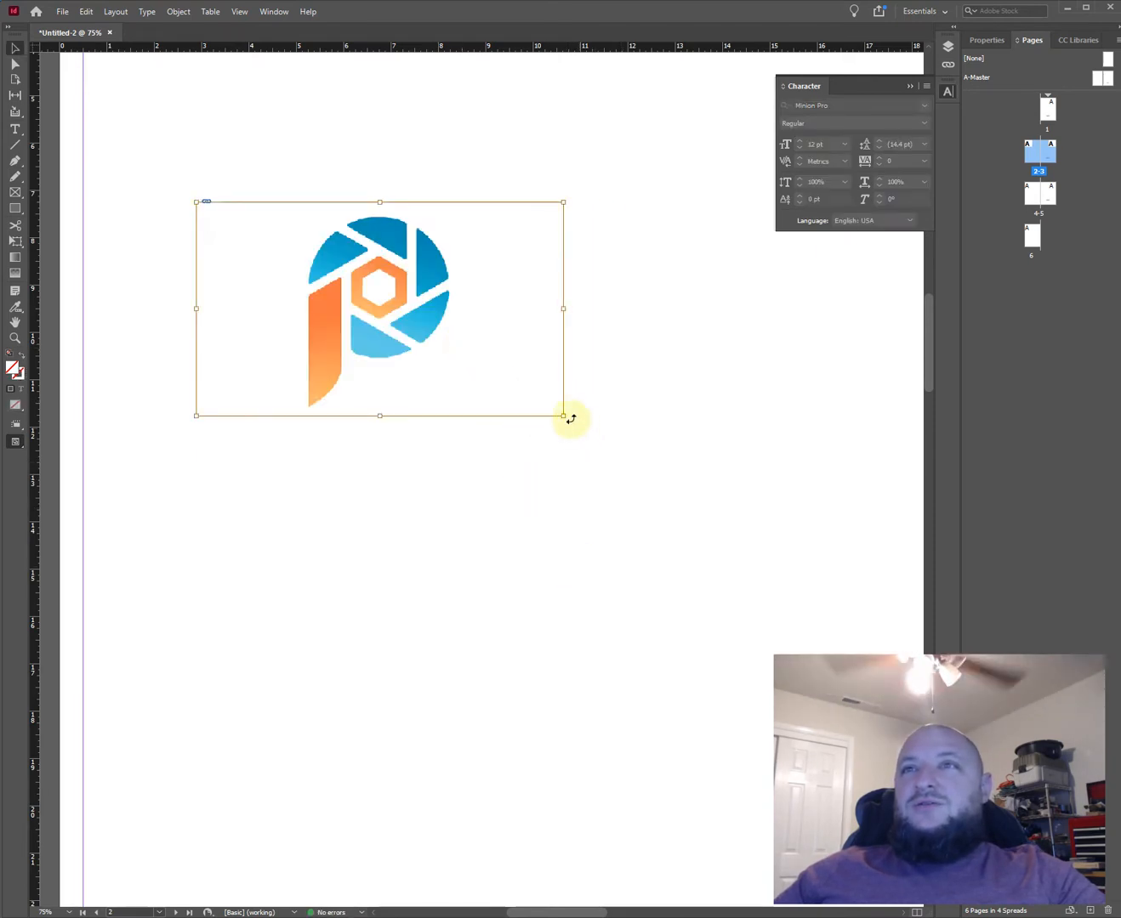
click(563, 417)
drag(563, 417, 450, 350)
double_click(360, 306)
drag(564, 415, 448, 339)
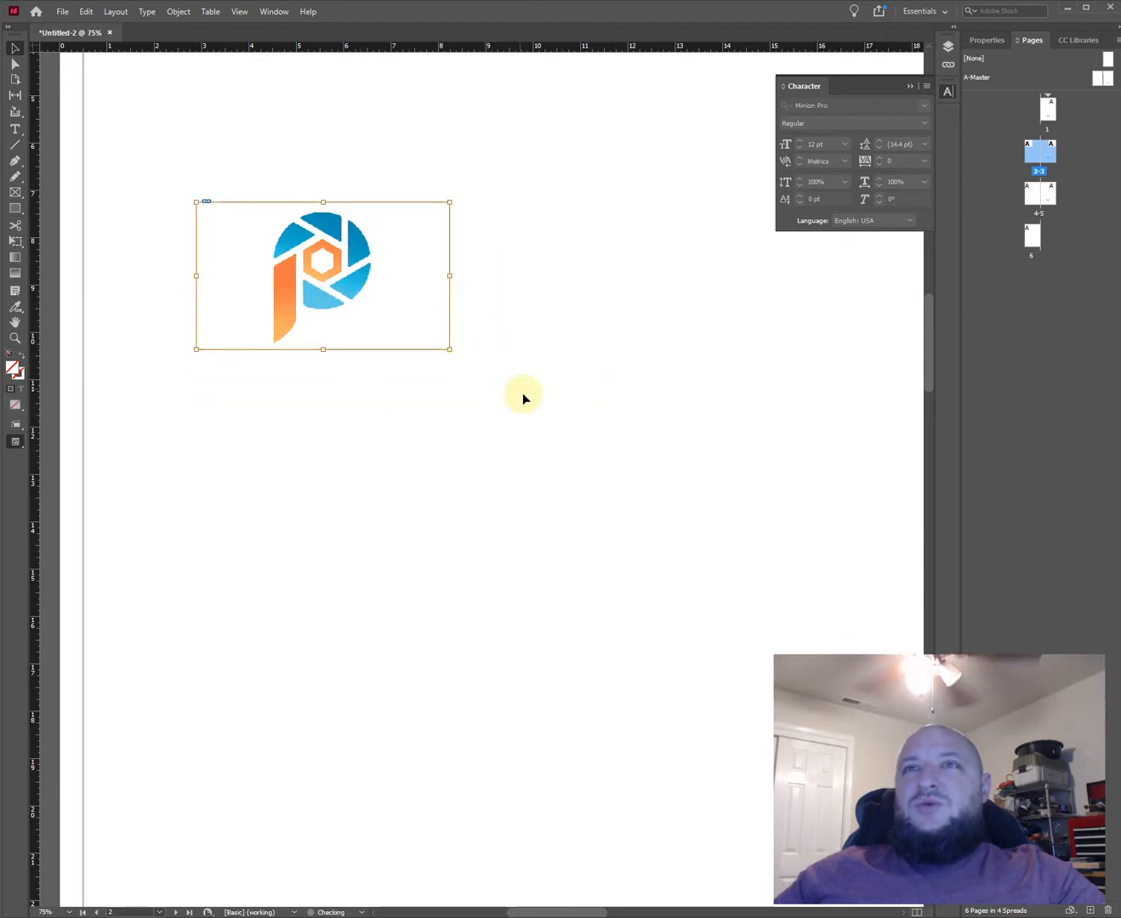
click(522, 393)
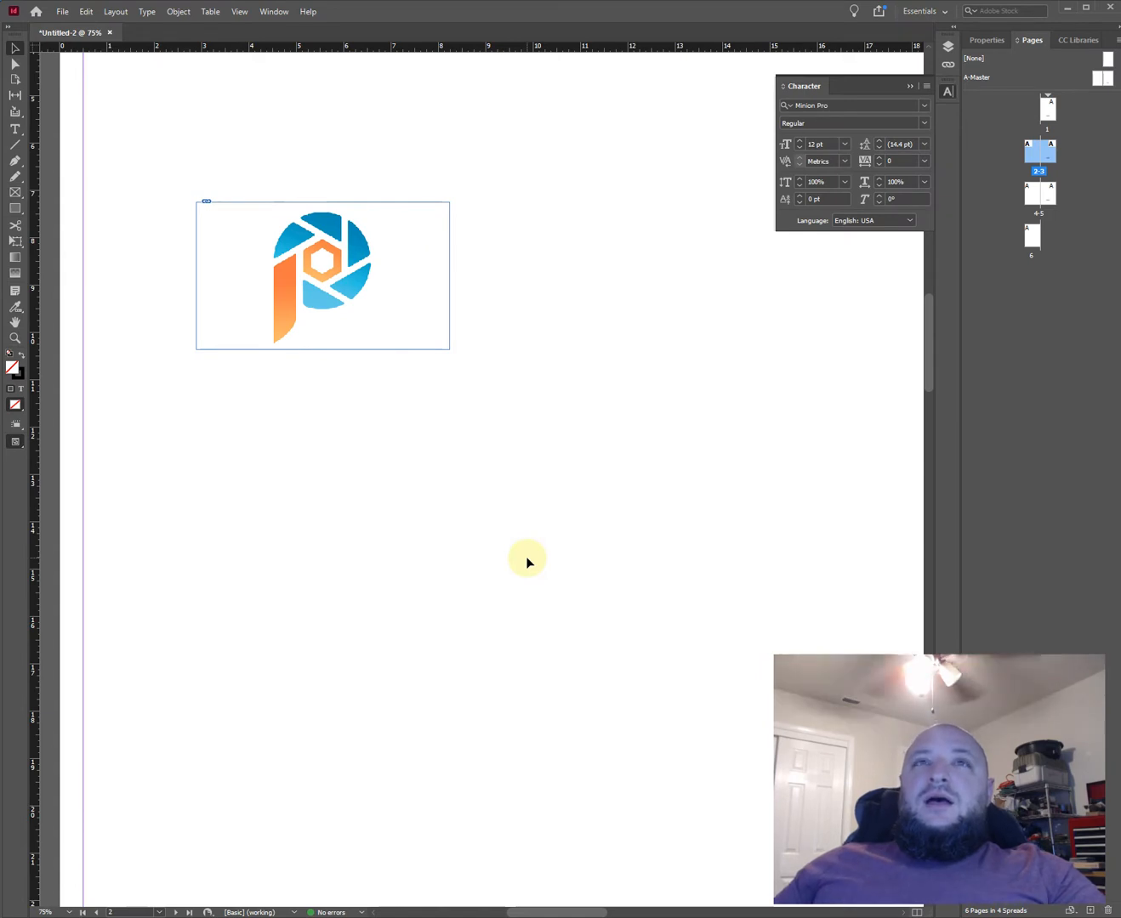
Show the Paragraph panel, dock it with the collapsed Character panel and expand it
scroll(251, 496, down, 1)
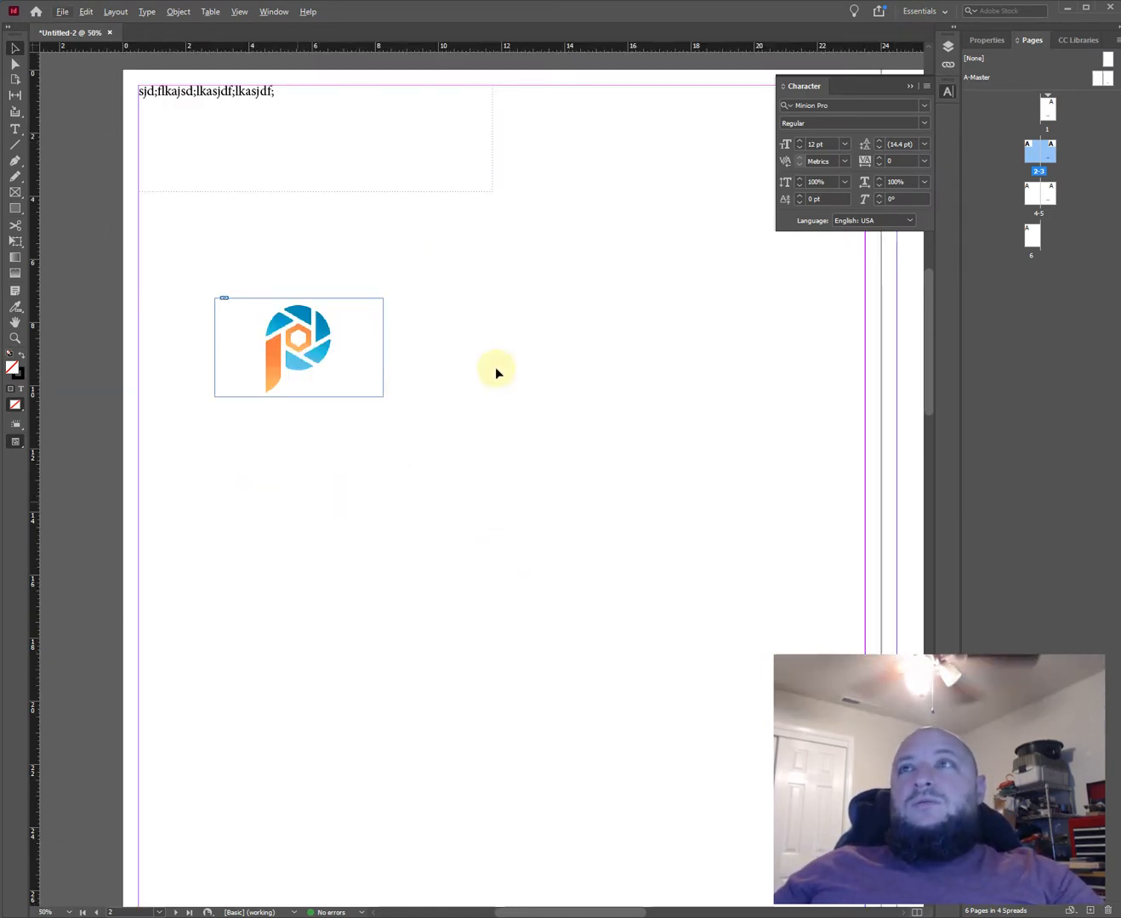
click(218, 21)
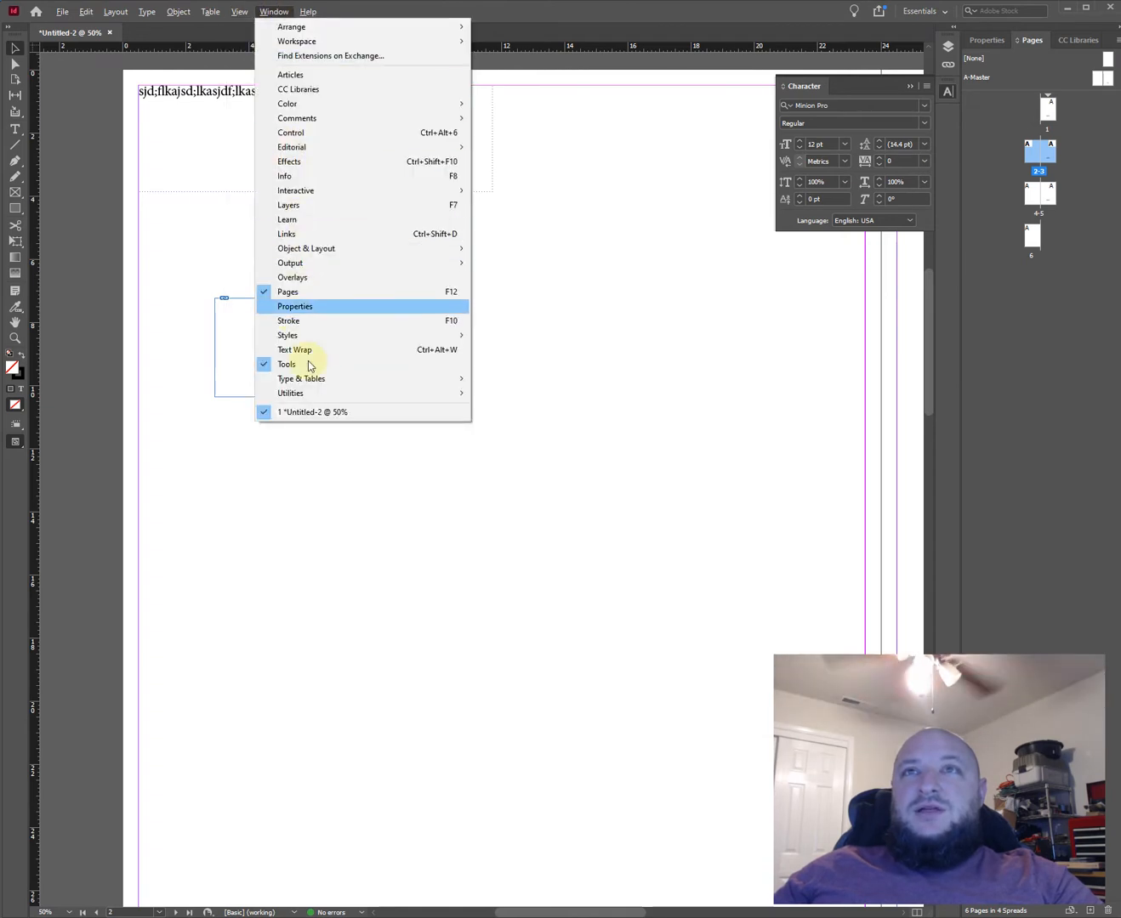
mouse_move(467, 378)
click(558, 455)
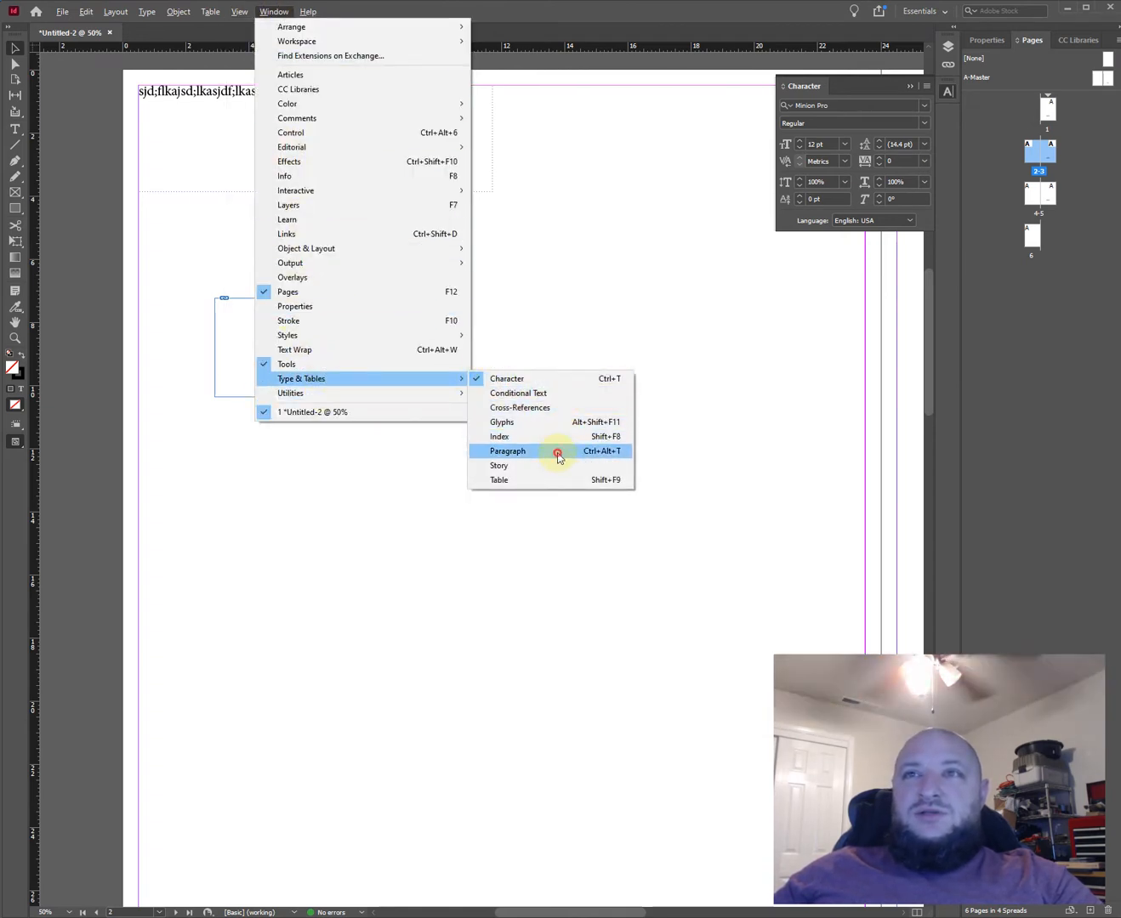
drag(4, 227, 951, 112)
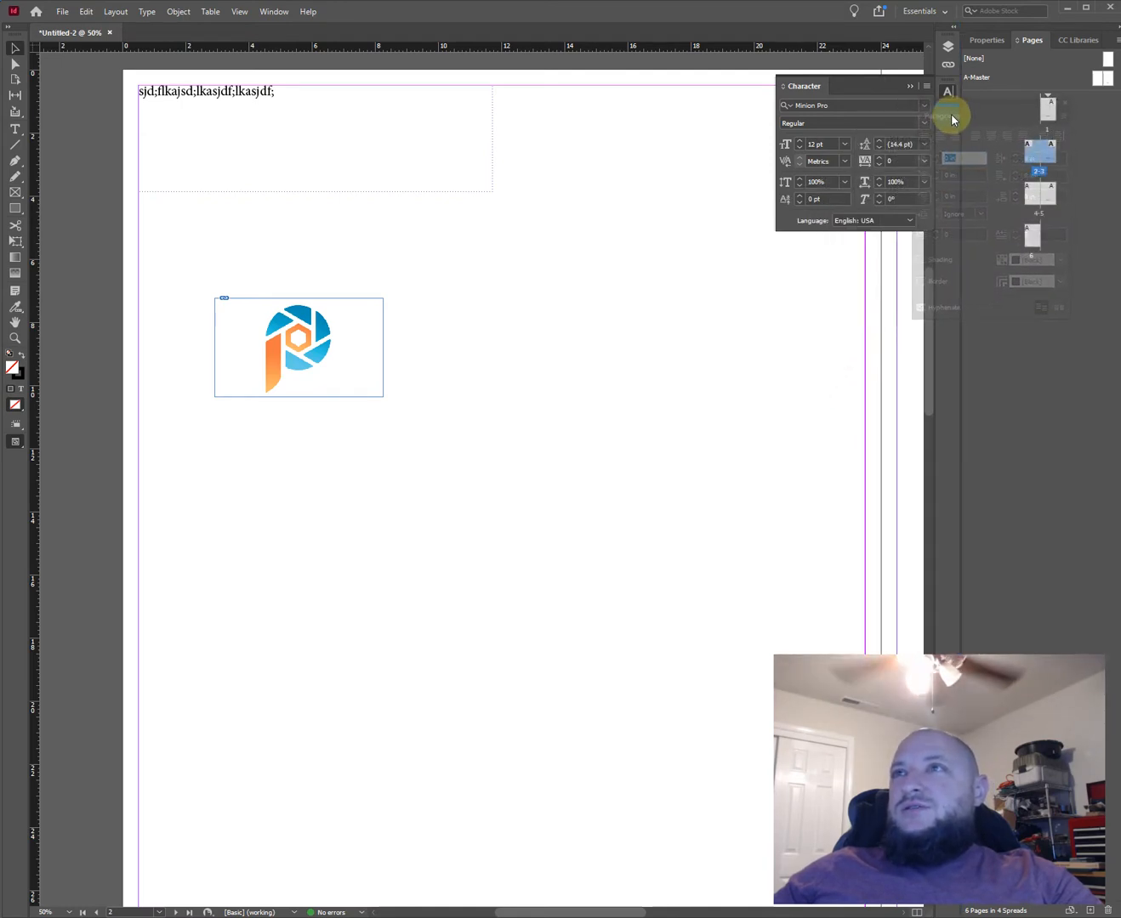
click(947, 118)
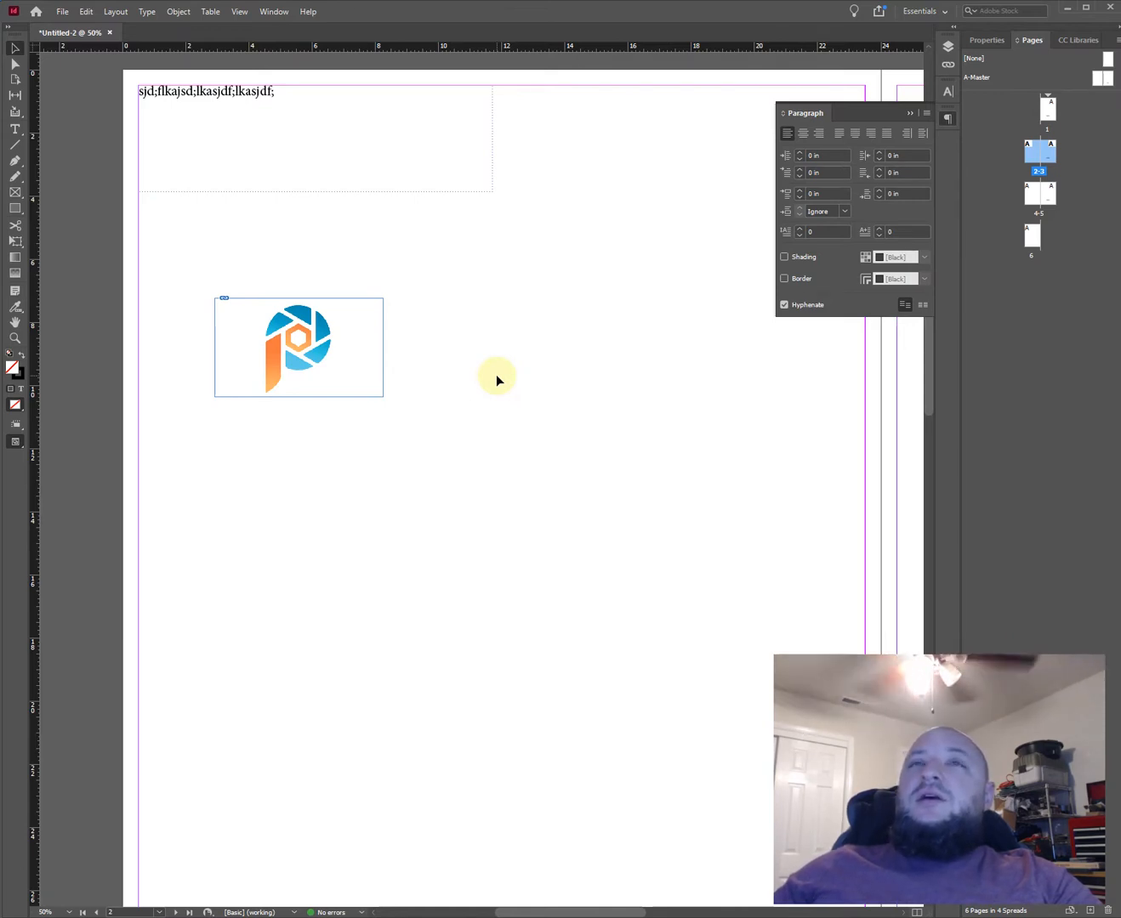
Draw a text frame about 9.2 by 9.6 in beside the P logo on page 2 and paste three lorem ipsum paragraphs into it
drag(451, 199, 272, 255)
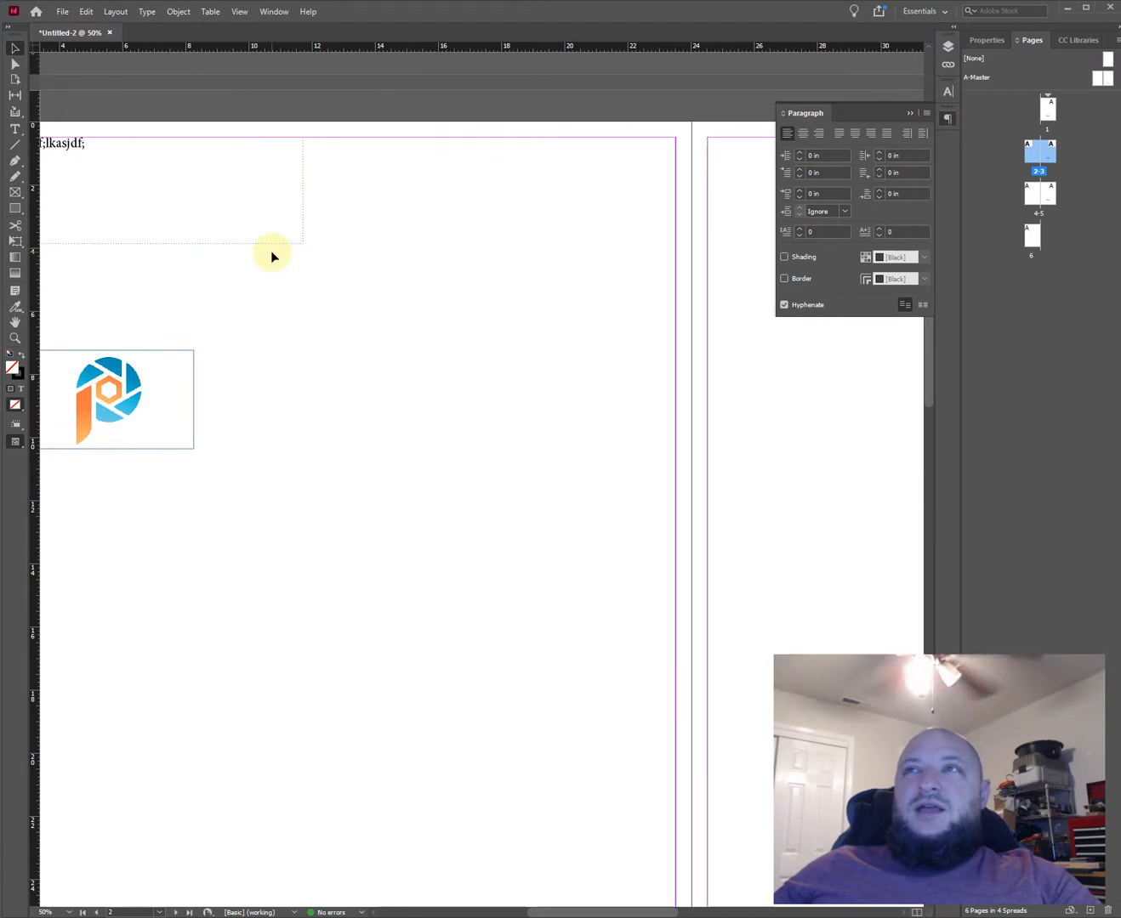
drag(367, 415, 455, 370)
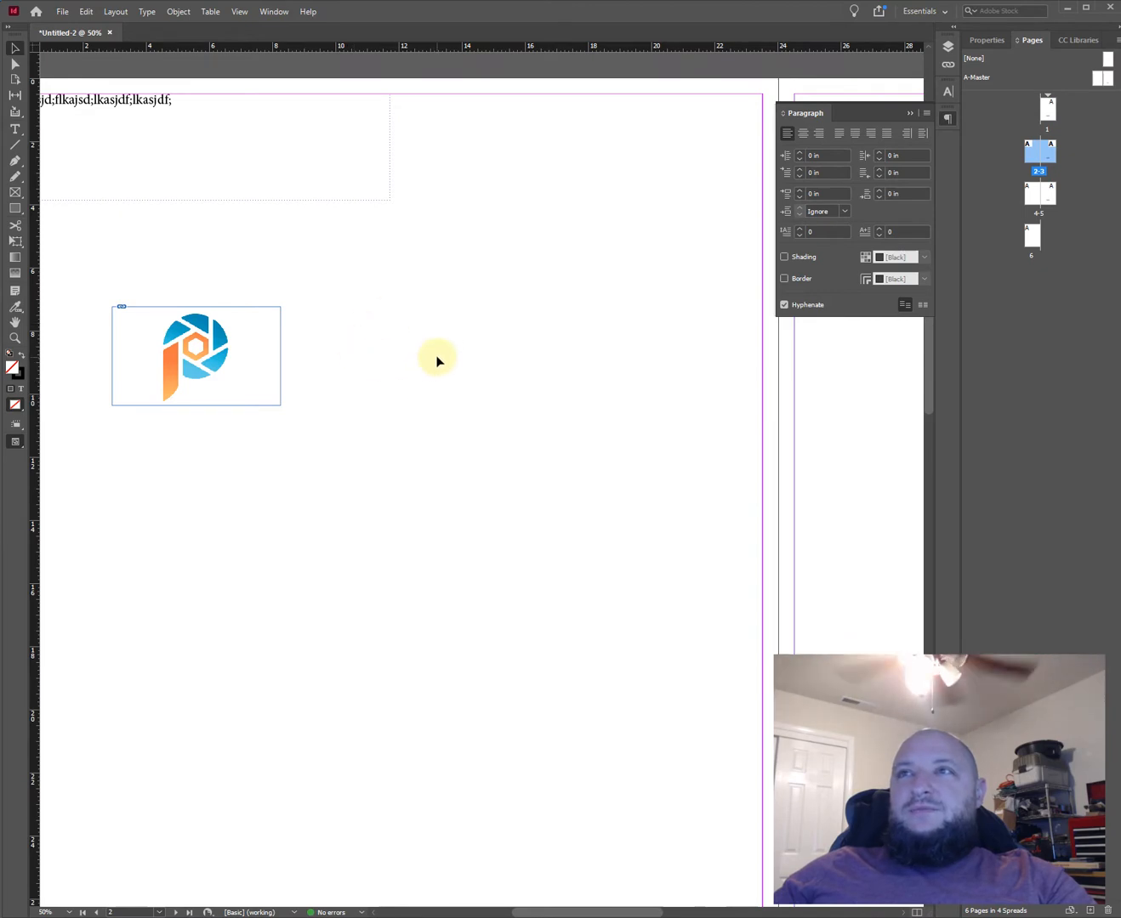
key(t)
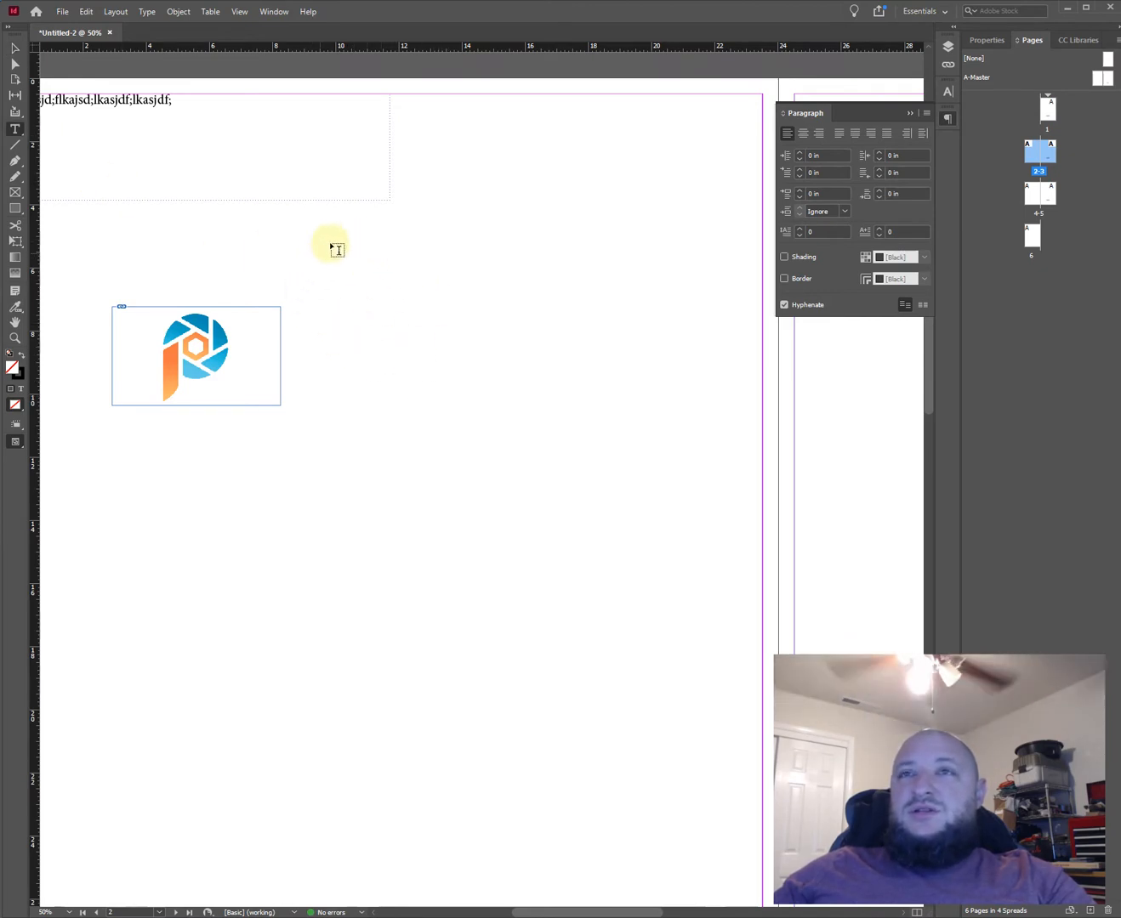
drag(331, 243, 622, 546)
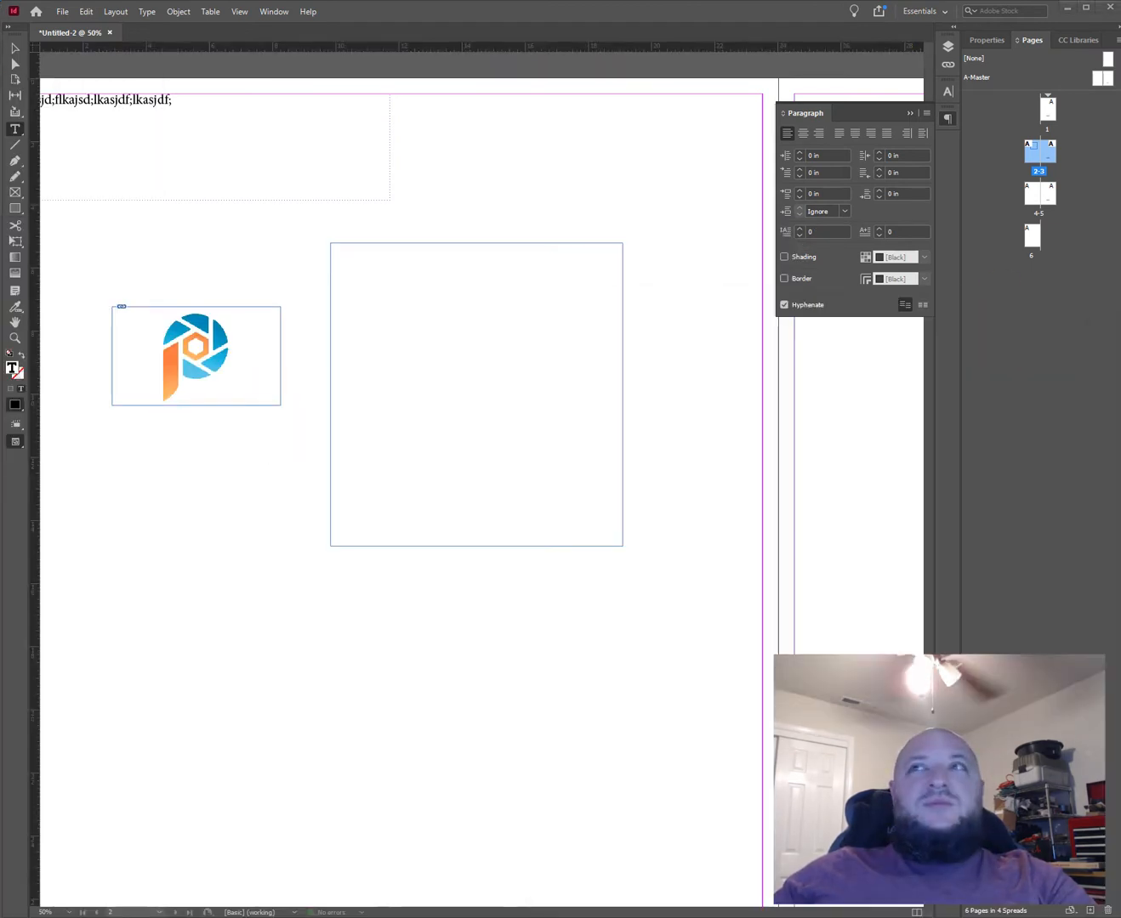
key(ctrl+v)
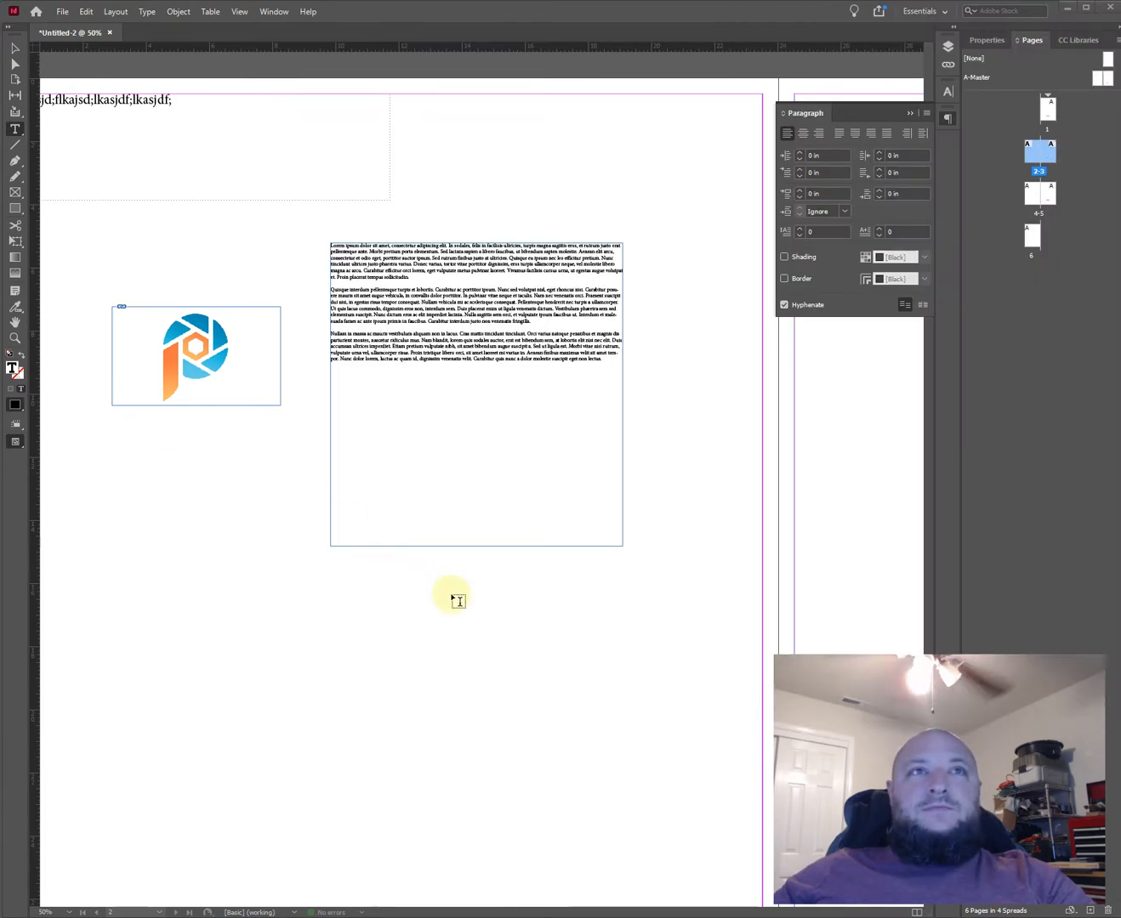
click(499, 604)
Try center, right and last-line-left justified alignment on all the lorem ipsum text and return it to left alignment
scroll(443, 368, up, 3)
drag(381, 425, 319, 656)
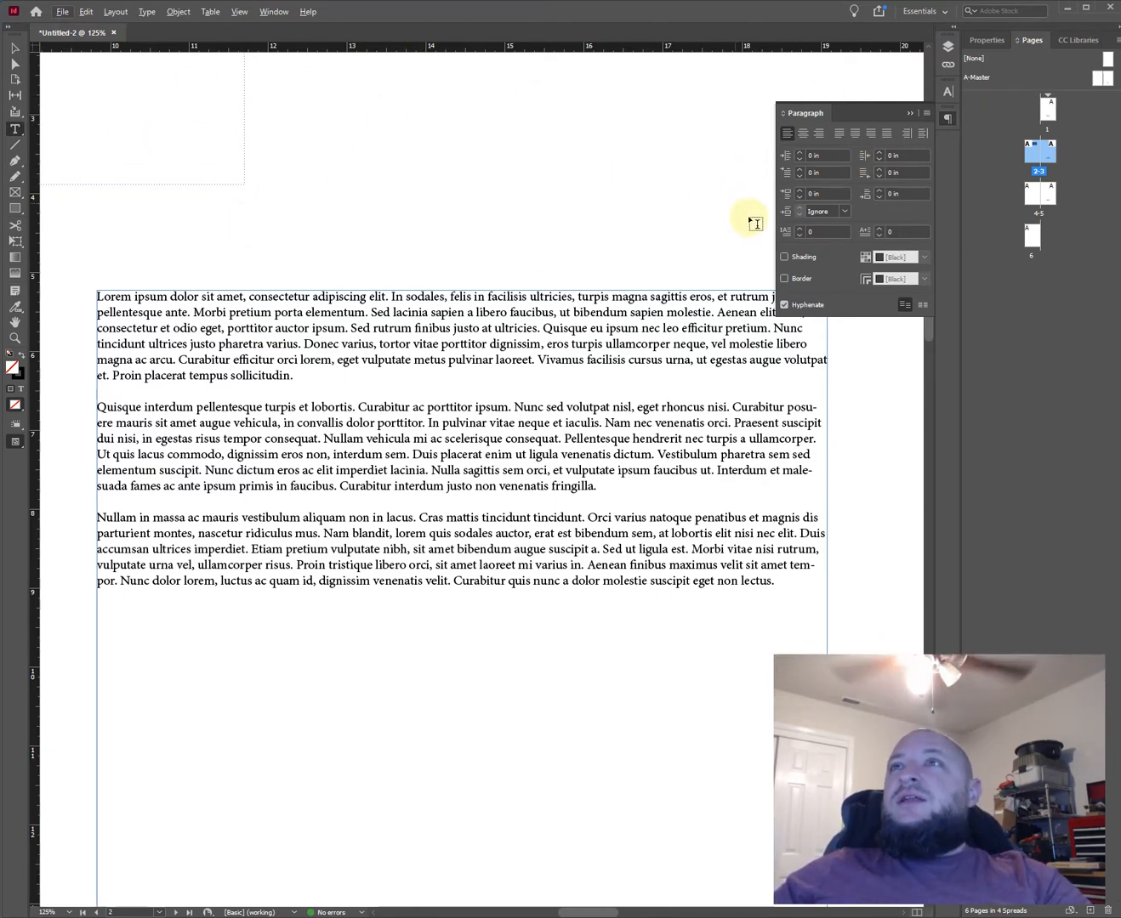
drag(243, 343, 242, 358)
click(609, 510)
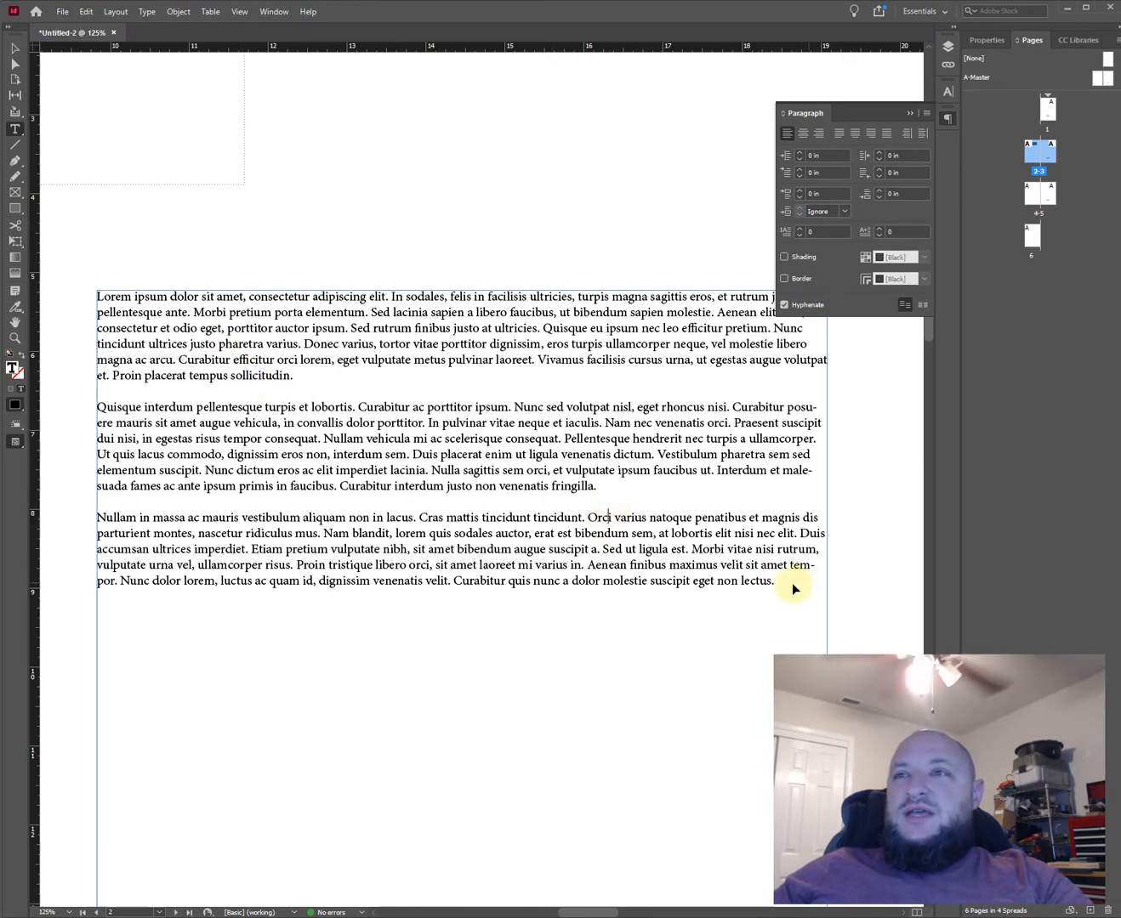
key(ctrl+a)
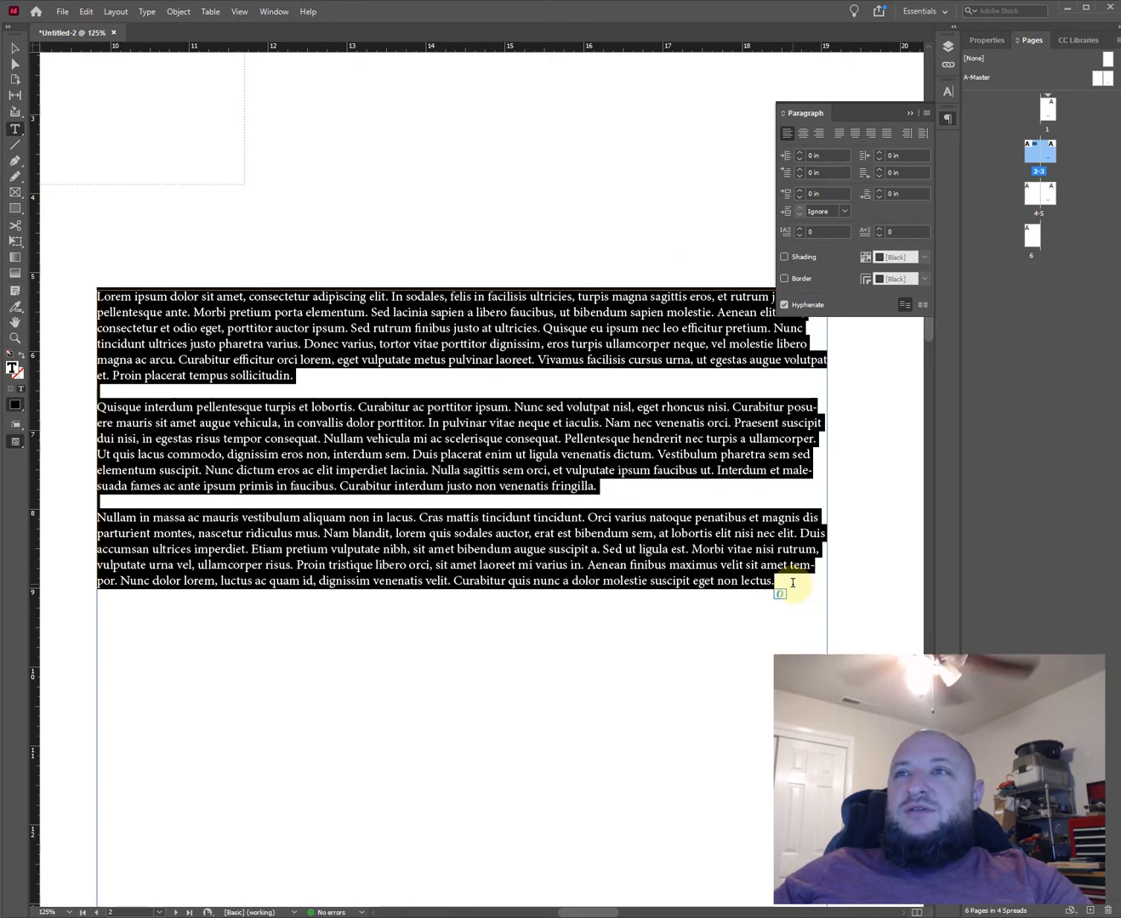
click(802, 134)
click(816, 135)
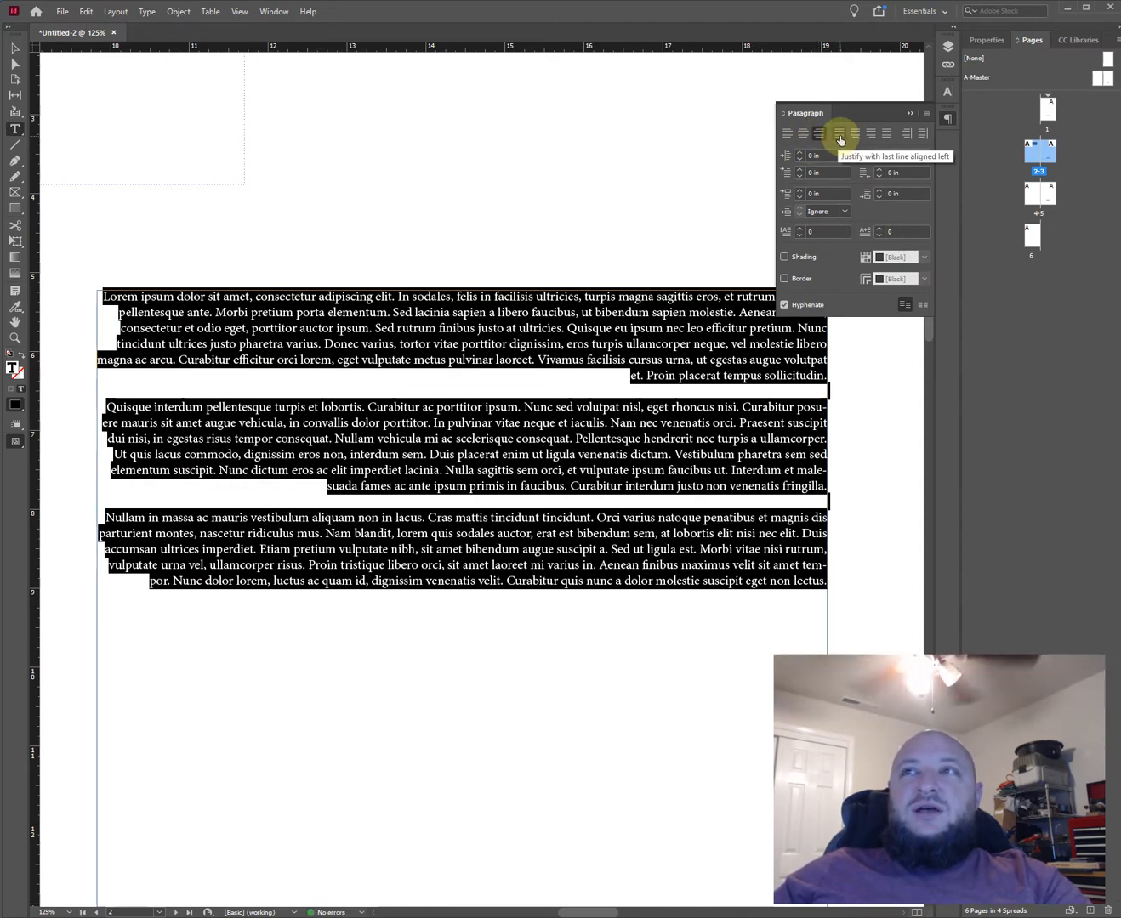
click(841, 136)
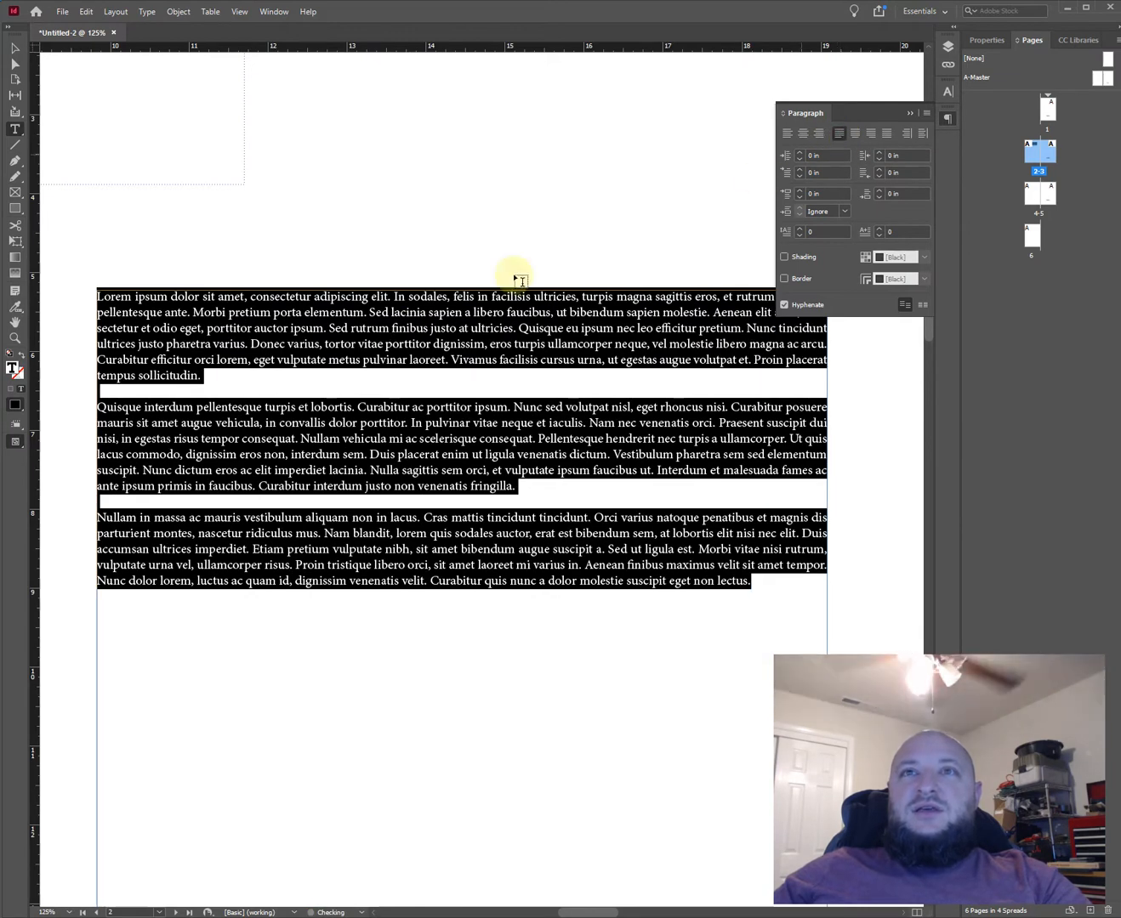
click(786, 133)
key(Escape)
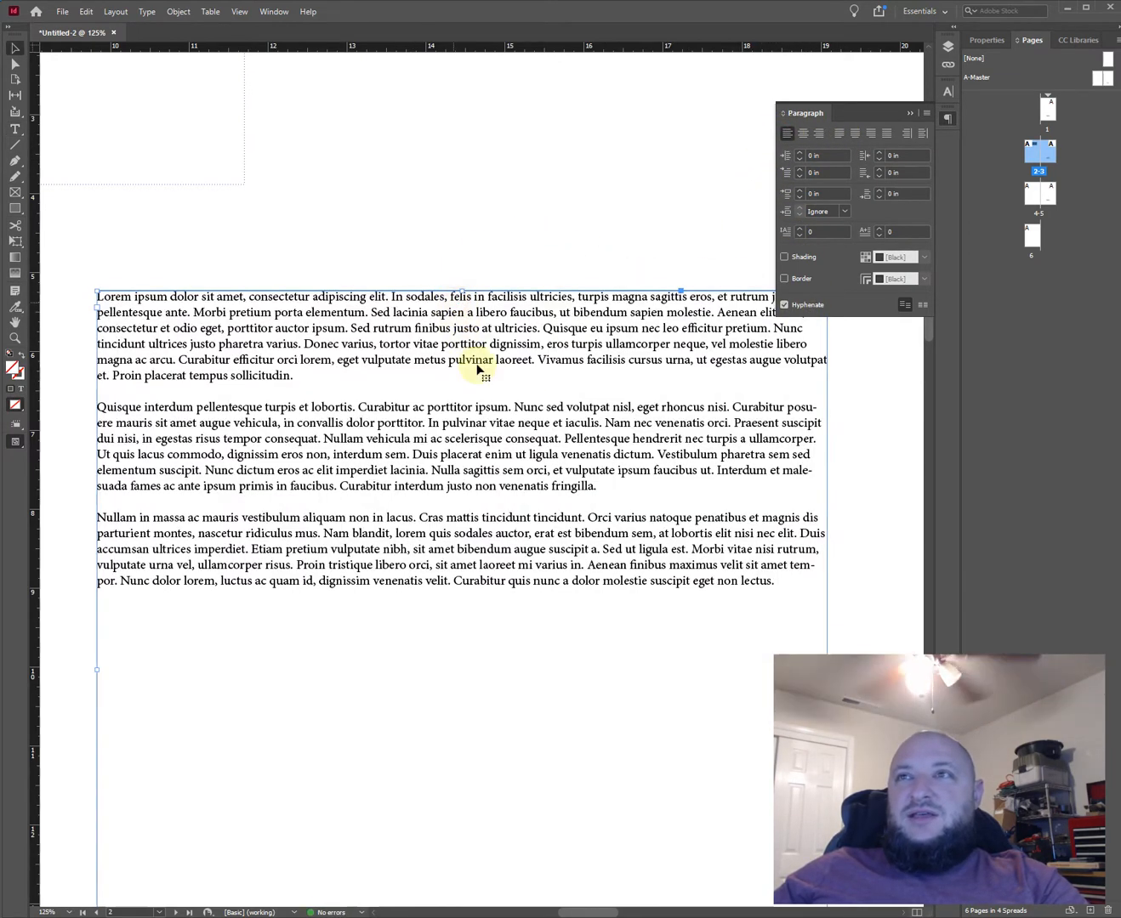
Narrow the lorem ipsum text frame to a column about 4.4 in wide
scroll(672, 361, up, 1)
scroll(469, 381, down, 1)
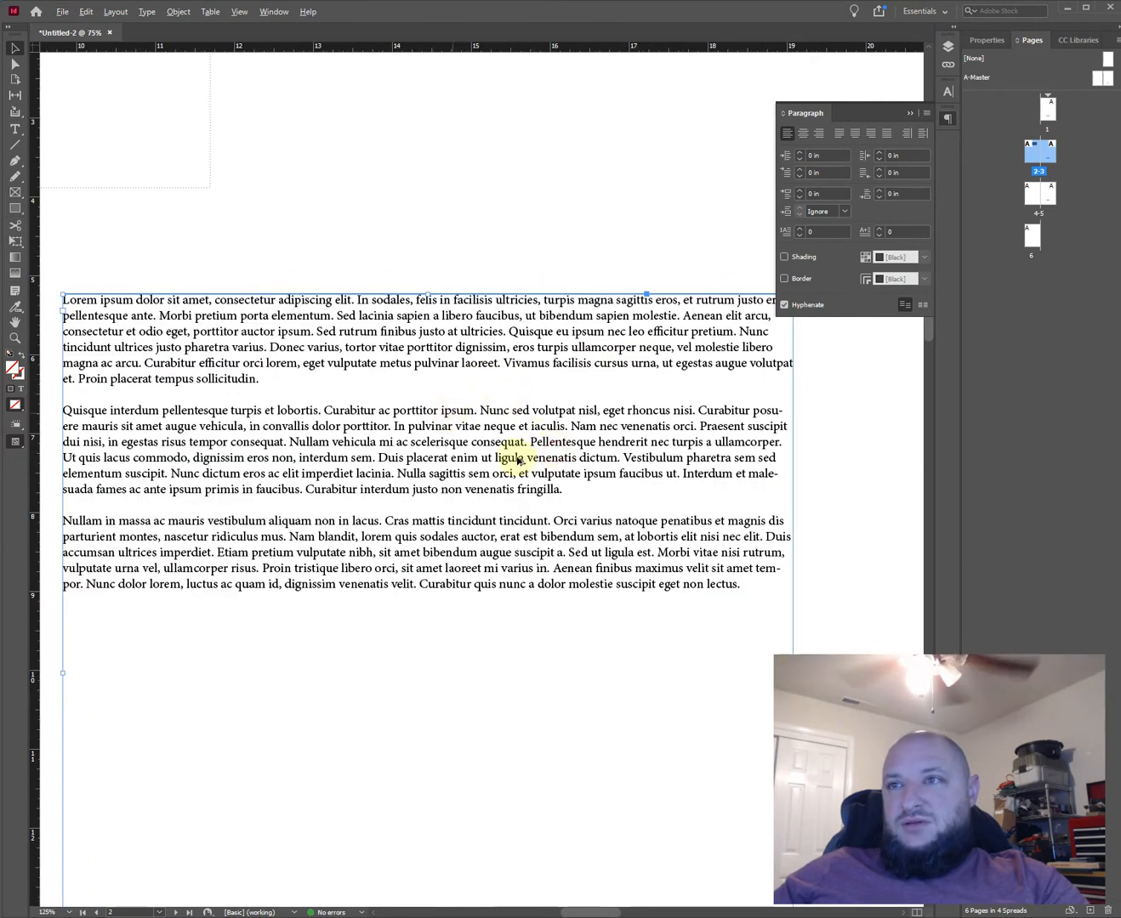
scroll(514, 457, down, 2)
drag(658, 569, 542, 575)
scroll(513, 420, up, 3)
click(512, 421)
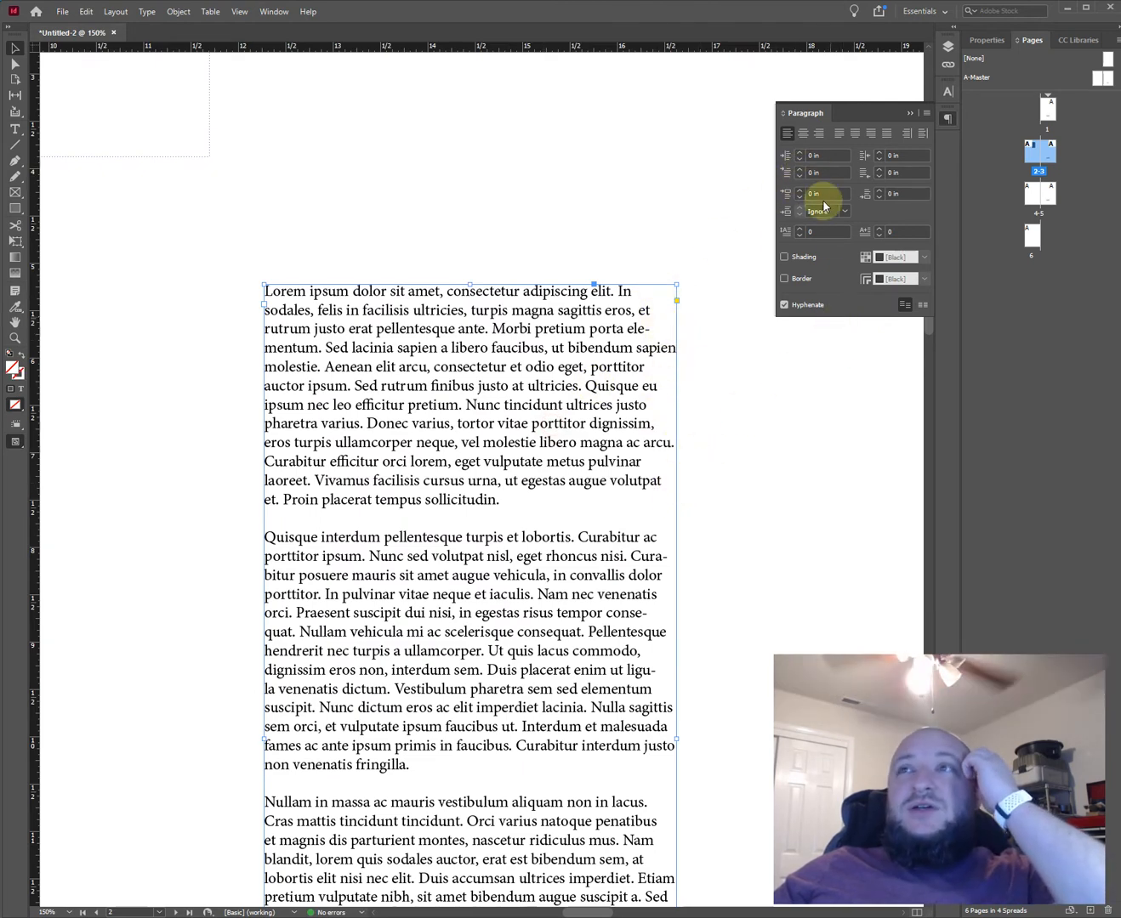
Try justifying the column text with the last line left, centered and right, and settle on justifying all lines
click(839, 136)
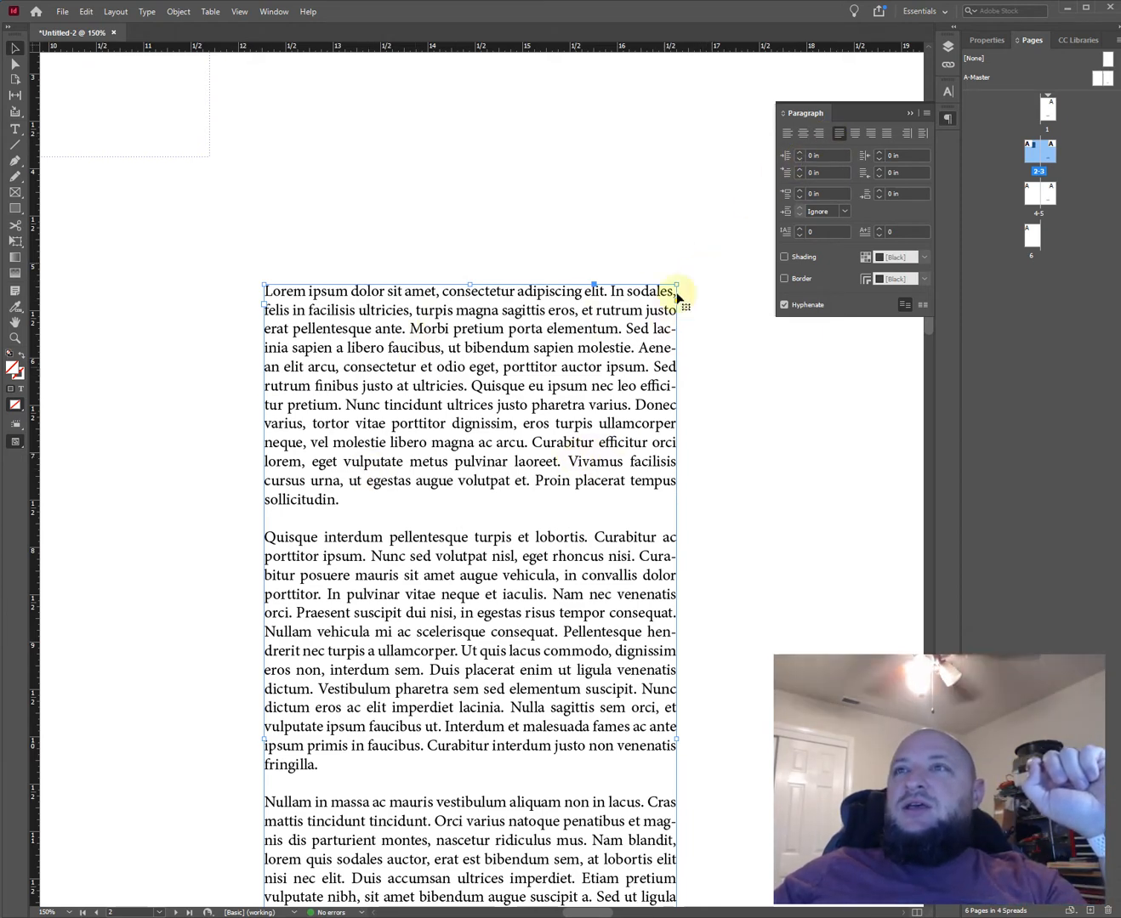
click(752, 337)
click(562, 229)
scroll(388, 350, down, 1)
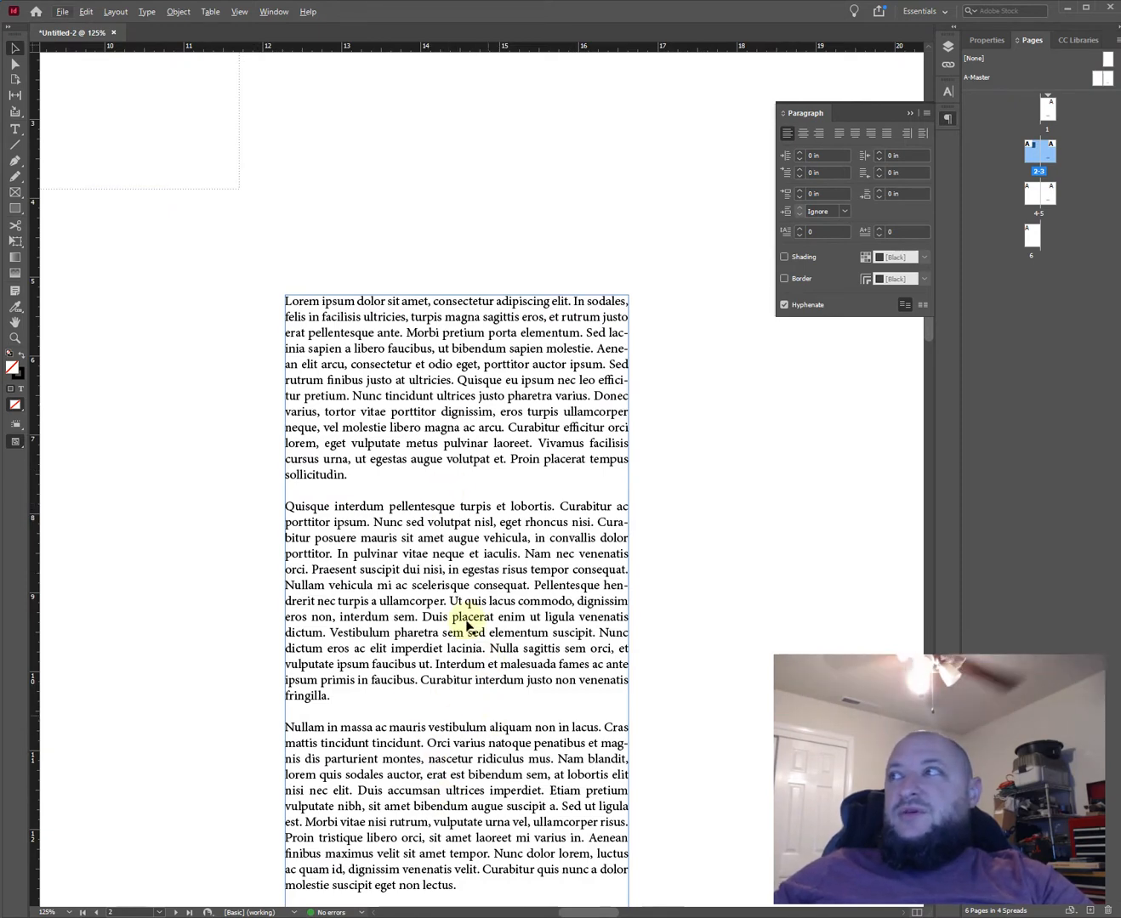
click(557, 398)
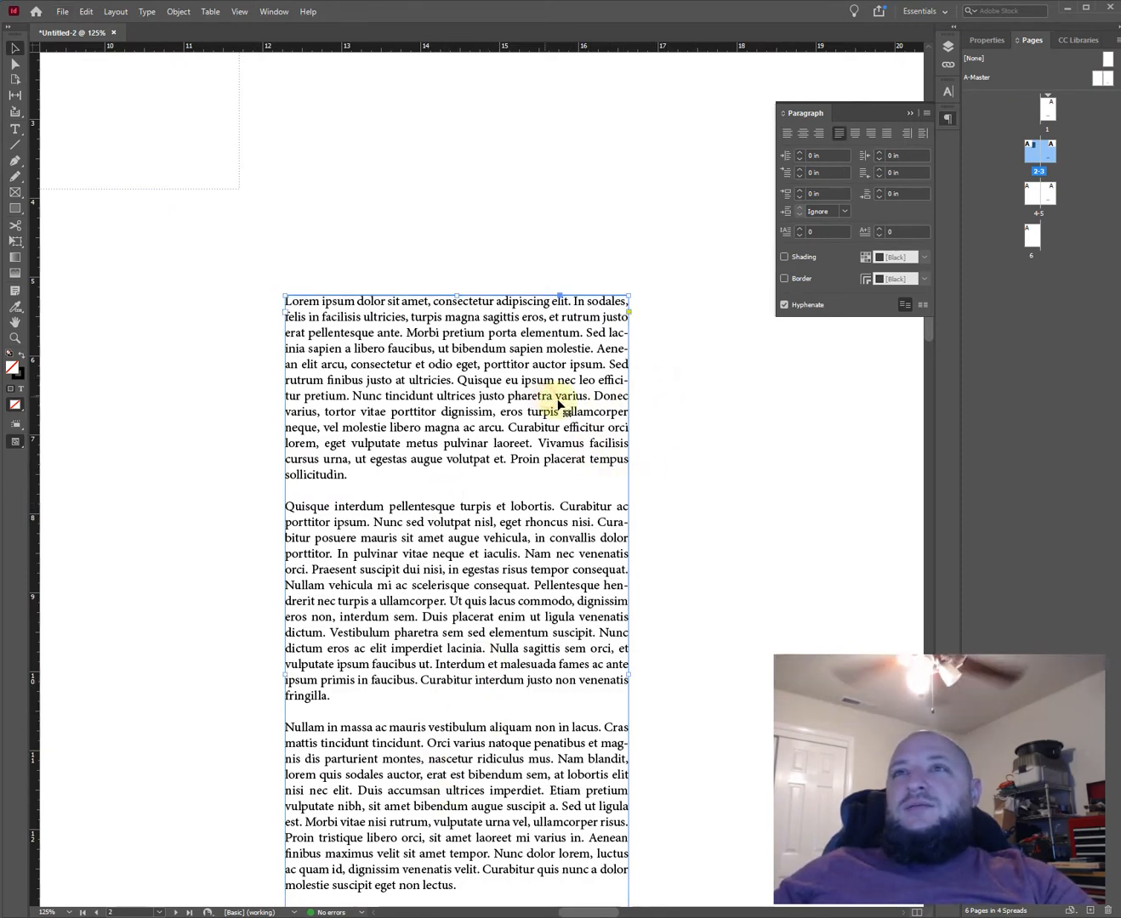
click(856, 134)
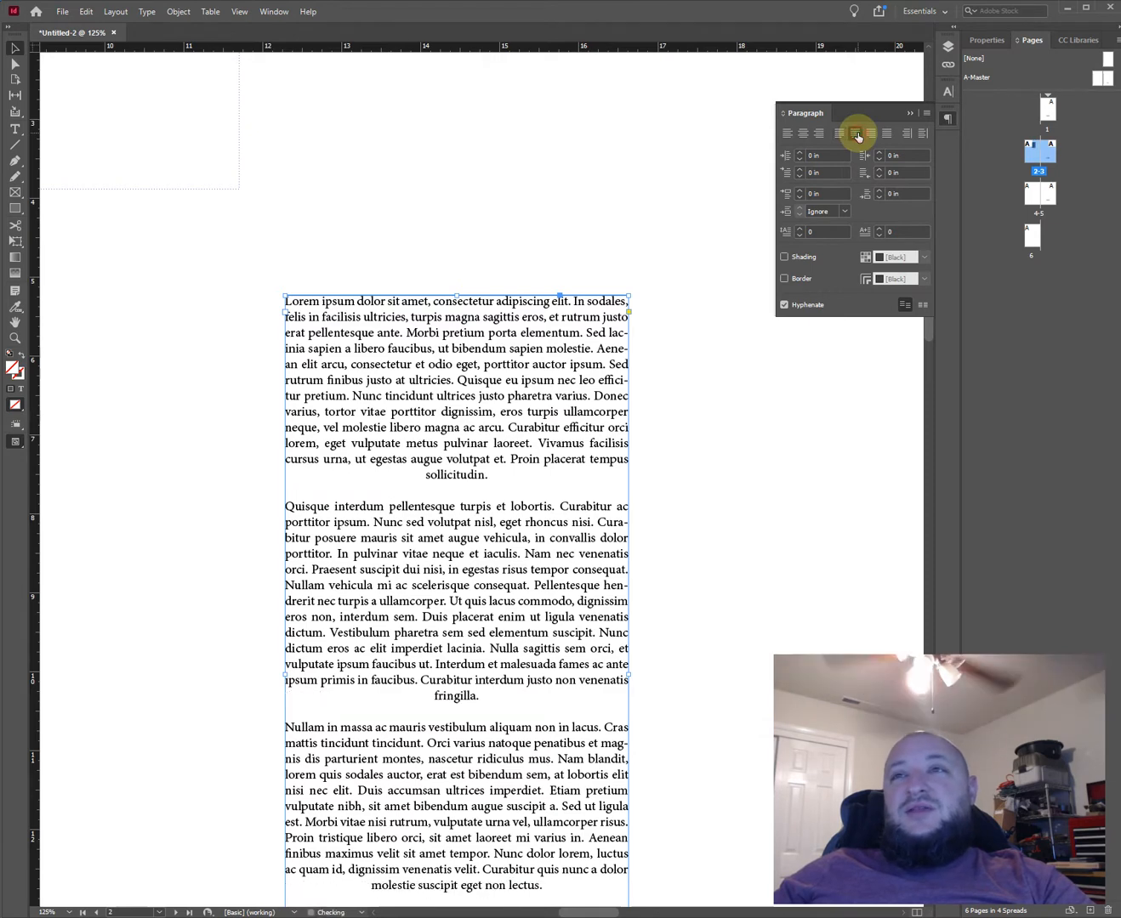
click(870, 133)
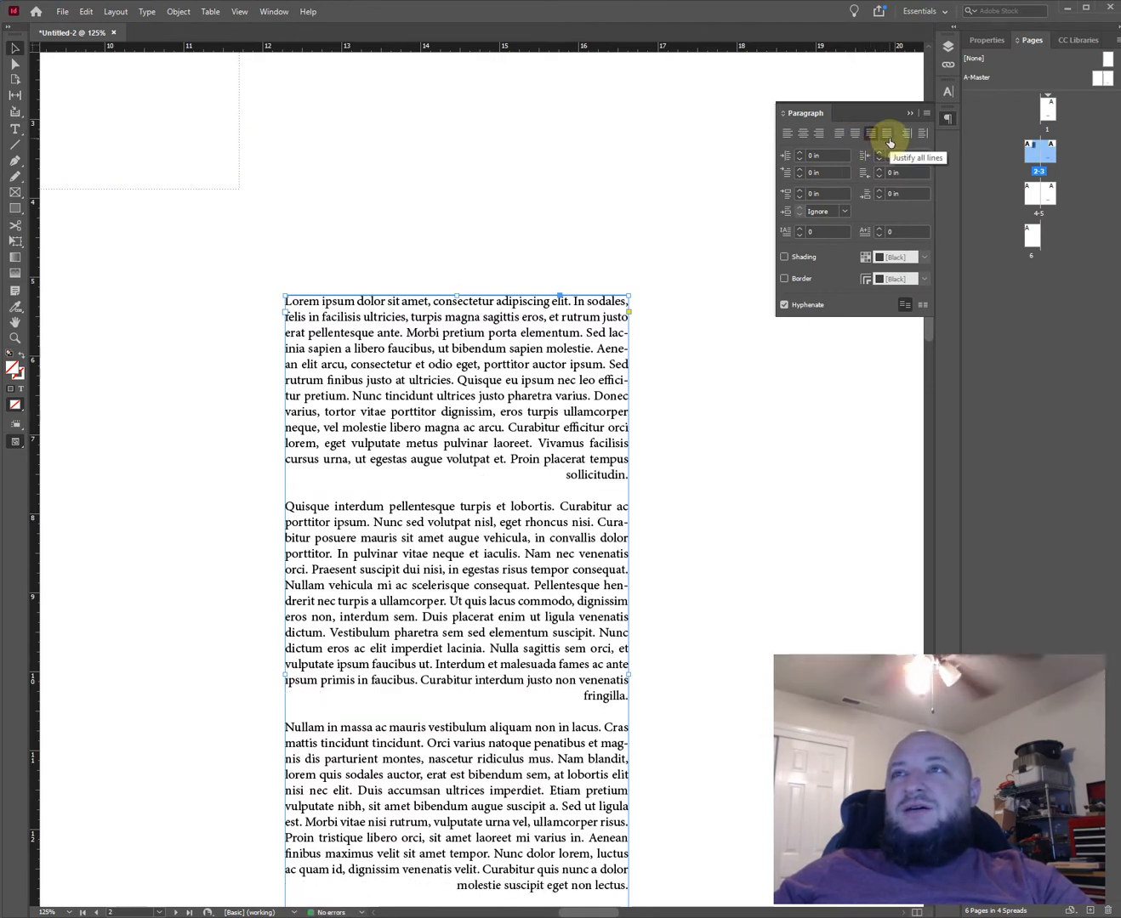
click(889, 139)
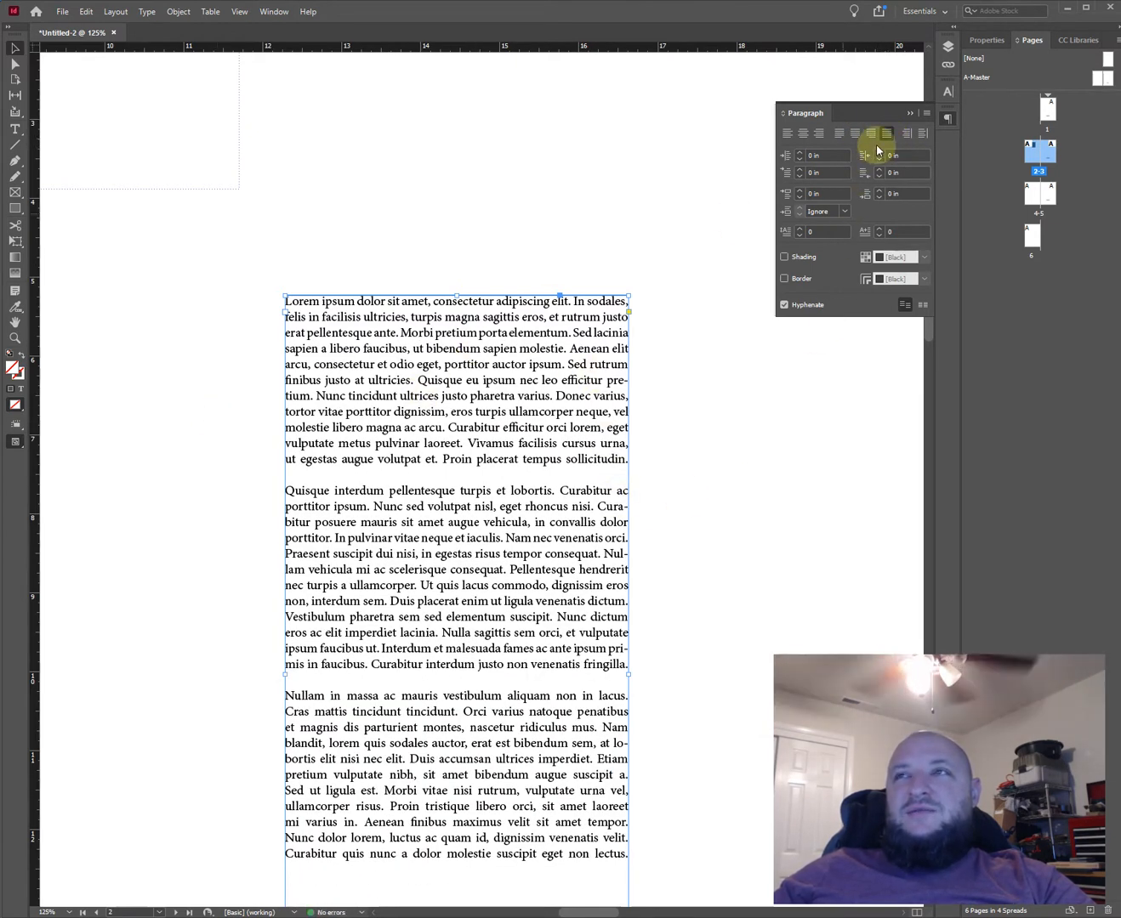
Add "asdfslkfa;lksdlfas;dfks'adf" after "sollicitudin" at the end of the first paragraph
double_click(556, 457)
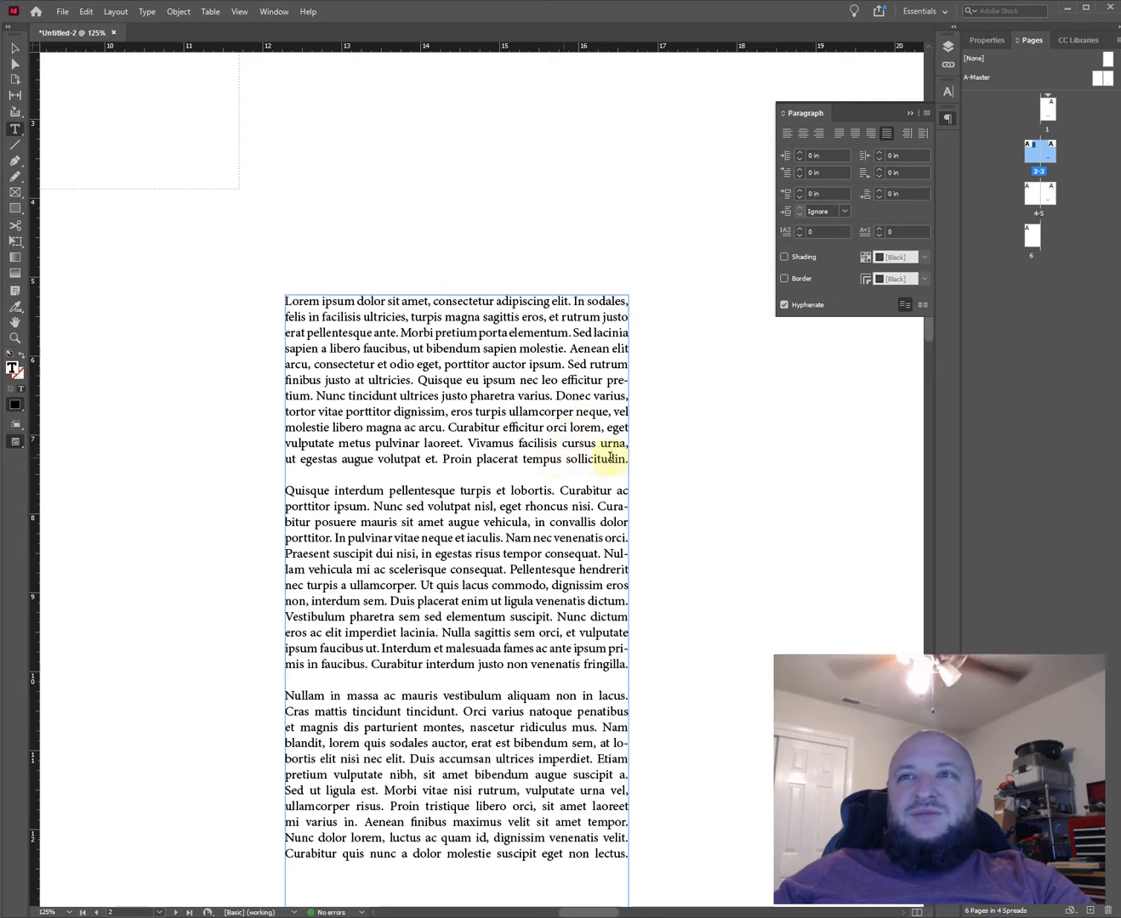
click(629, 458)
text(asdfslkfa;lk)
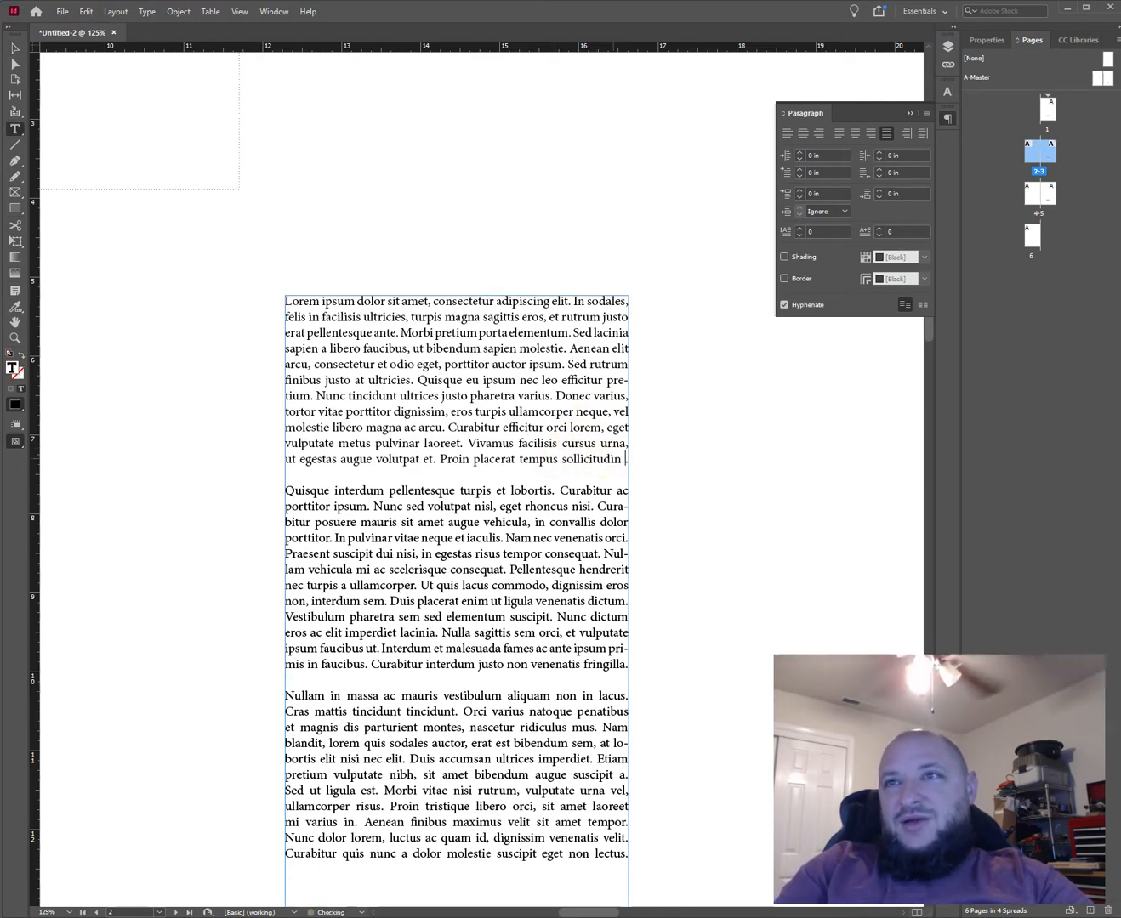
text(sdlfas;dfks'adf)
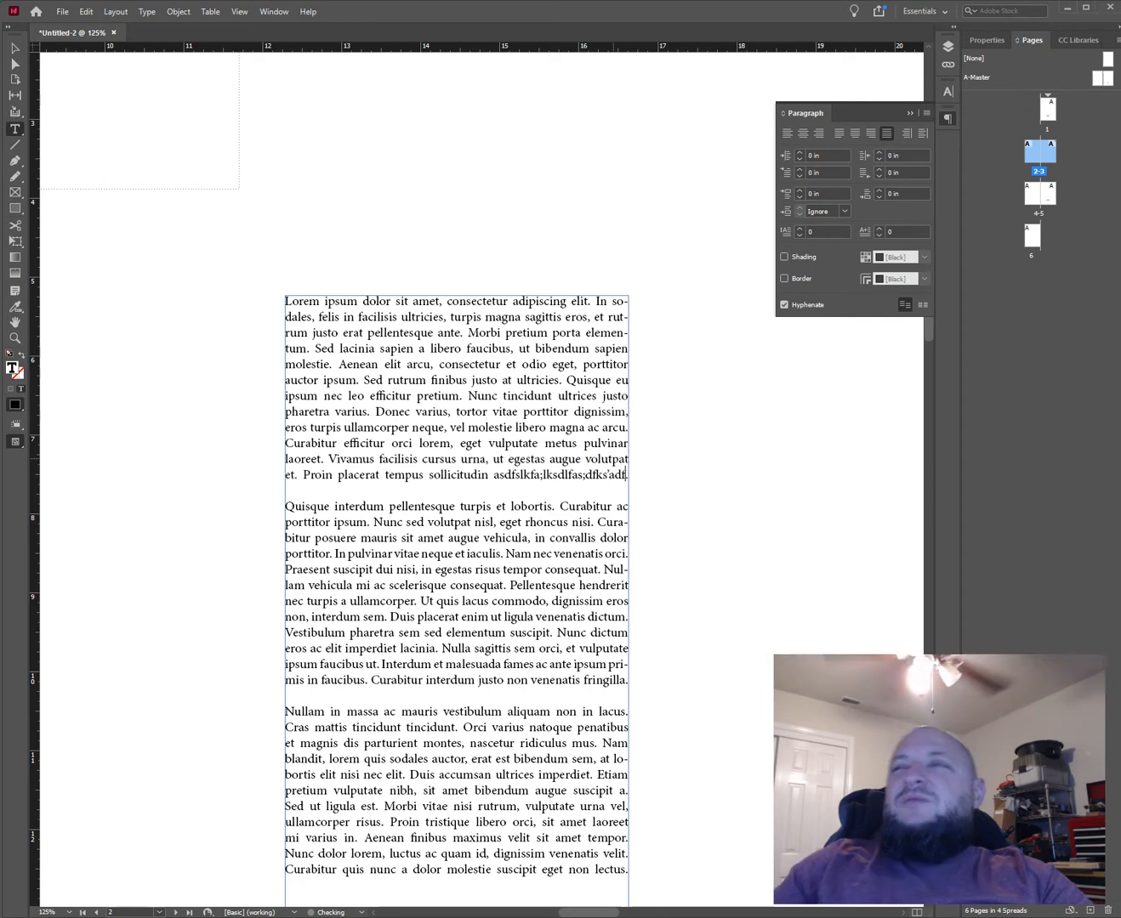
key(Escape)
click(771, 501)
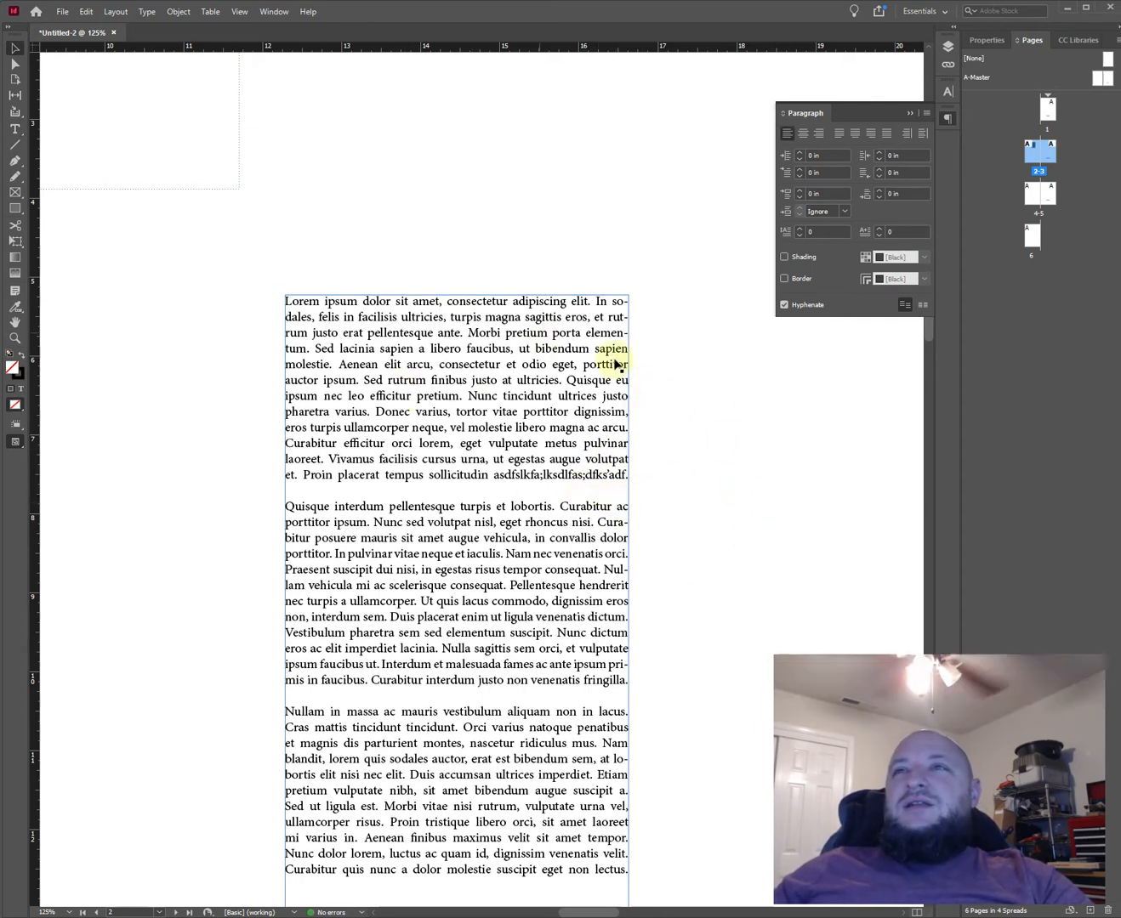
Turn off hyphenation for the lorem ipsum text frame and check the line endings in its paragraphs
scroll(628, 317, up, 2)
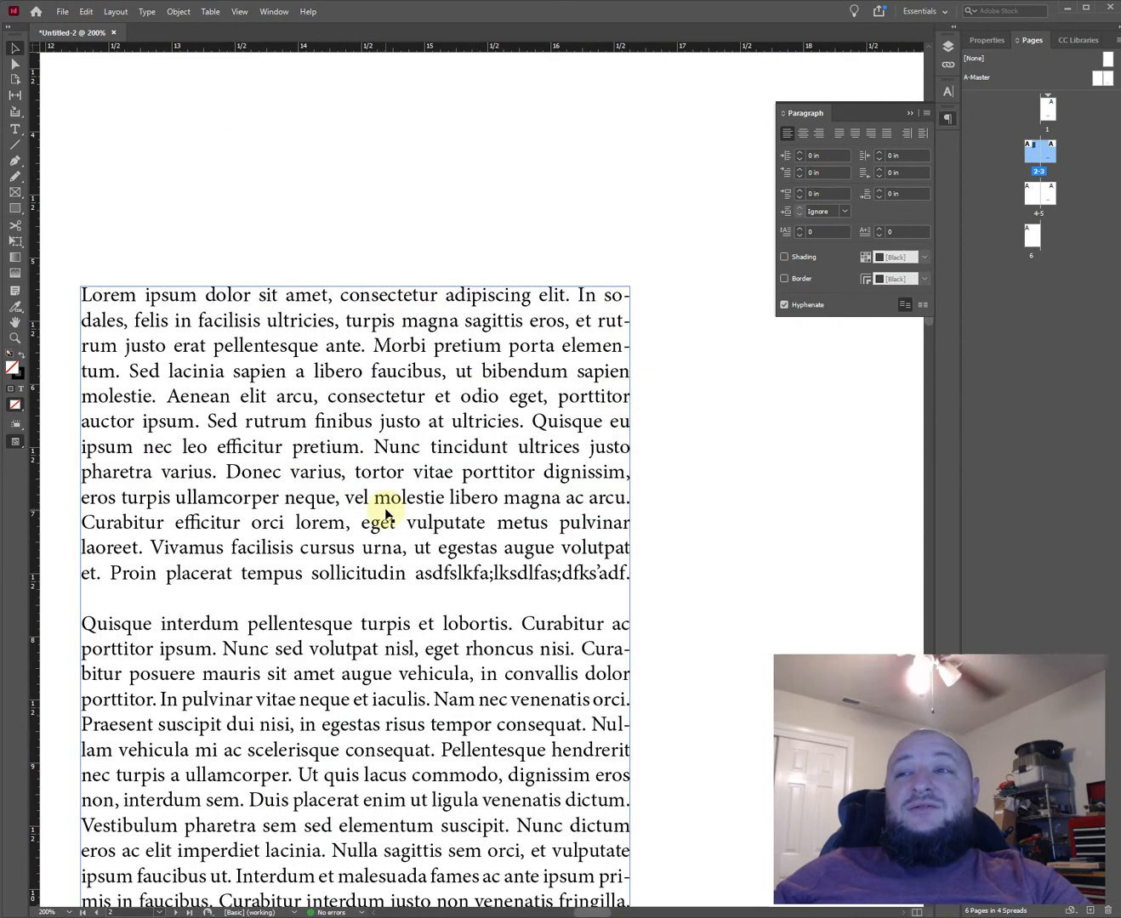
click(603, 409)
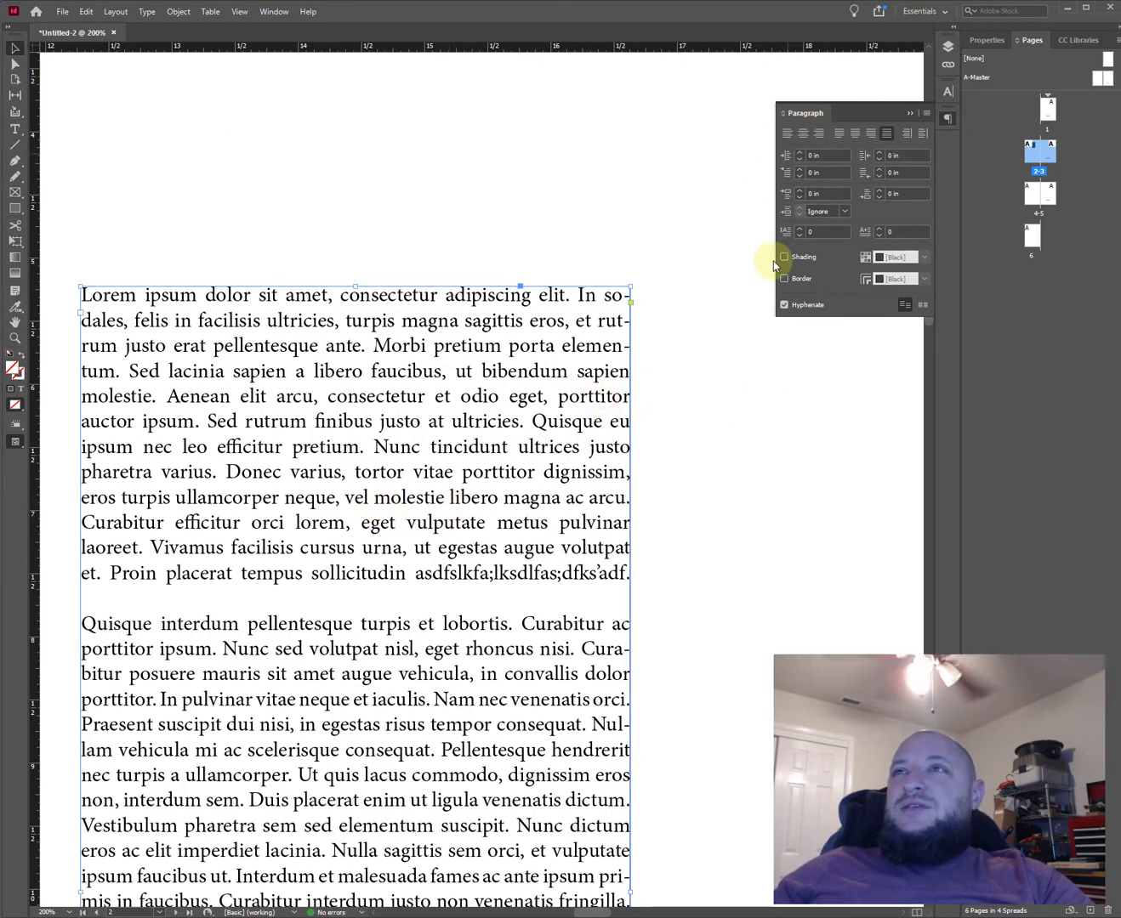
click(783, 305)
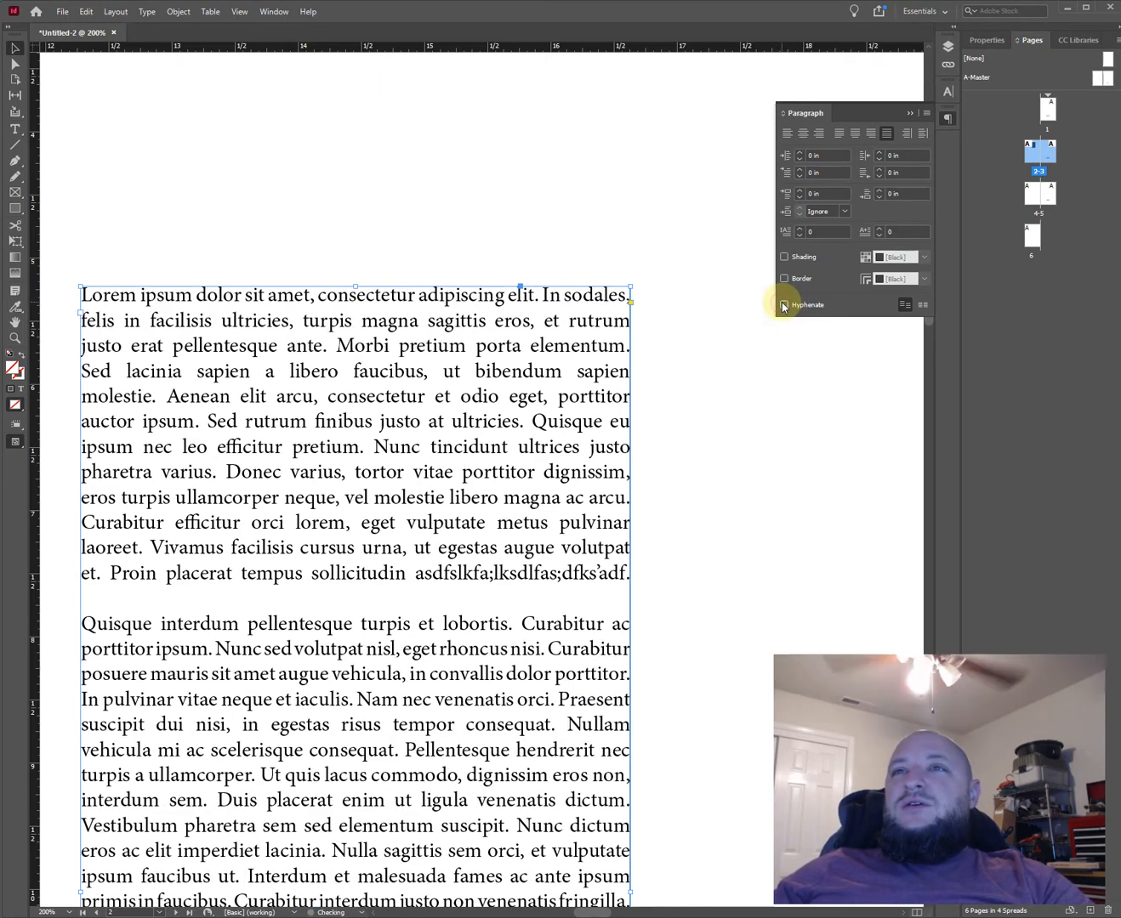
click(725, 437)
drag(493, 732, 576, 459)
click(743, 530)
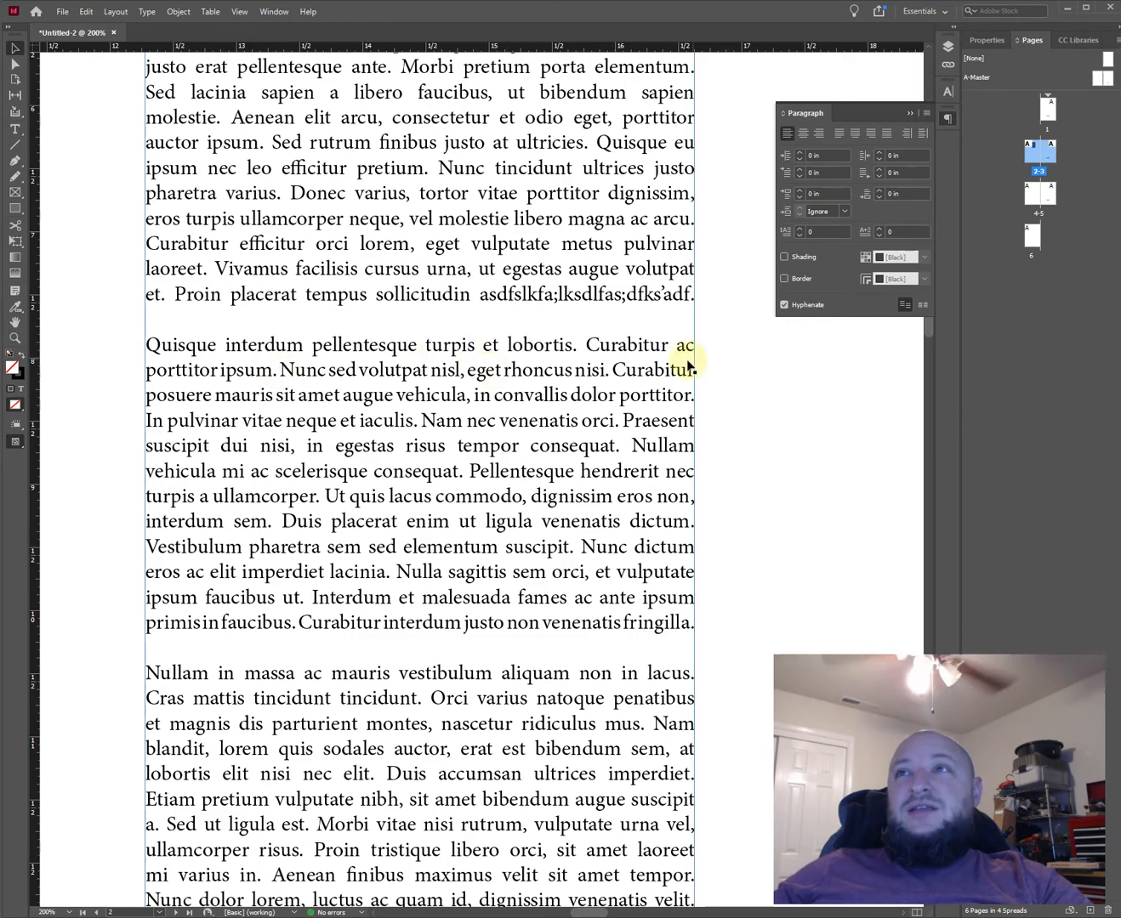
drag(359, 255, 402, 541)
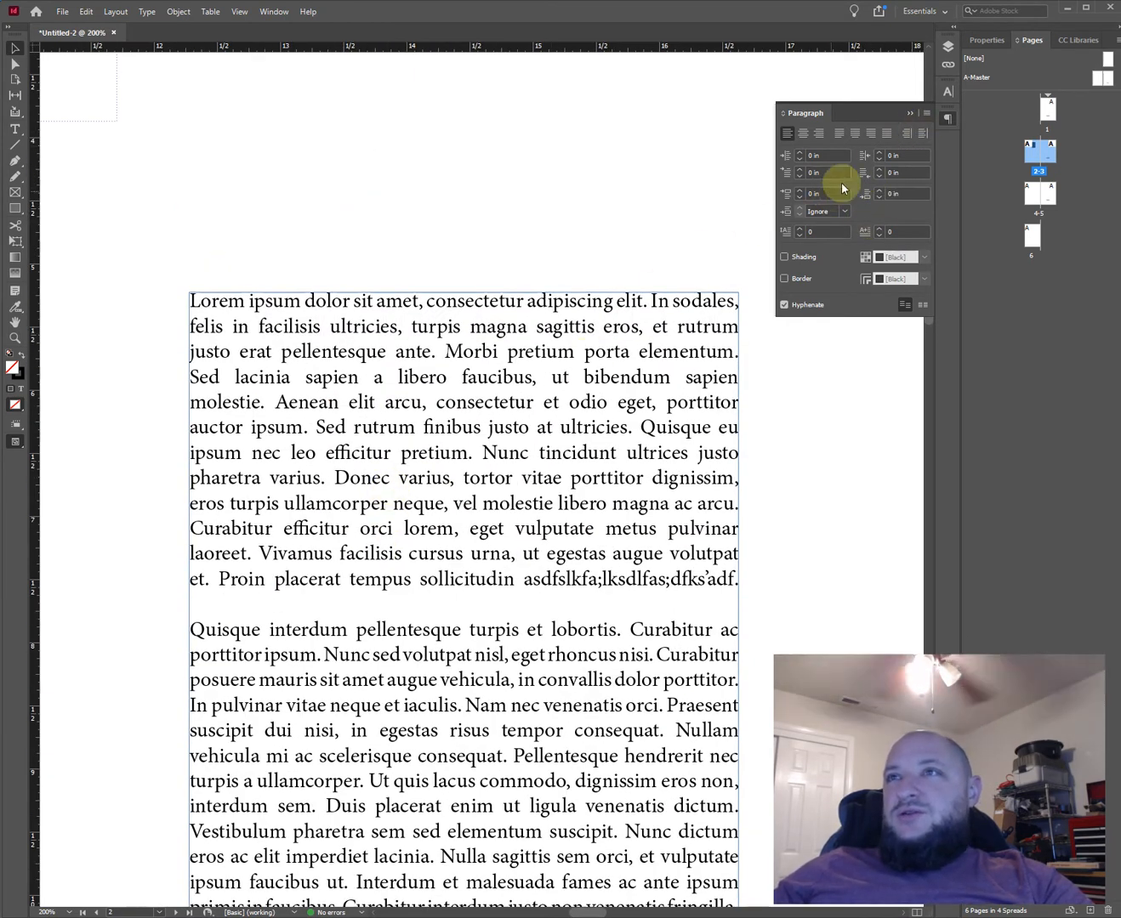
Set the space before paragraphs to 0.0625 in for the lorem ipsum text frame
click(242, 415)
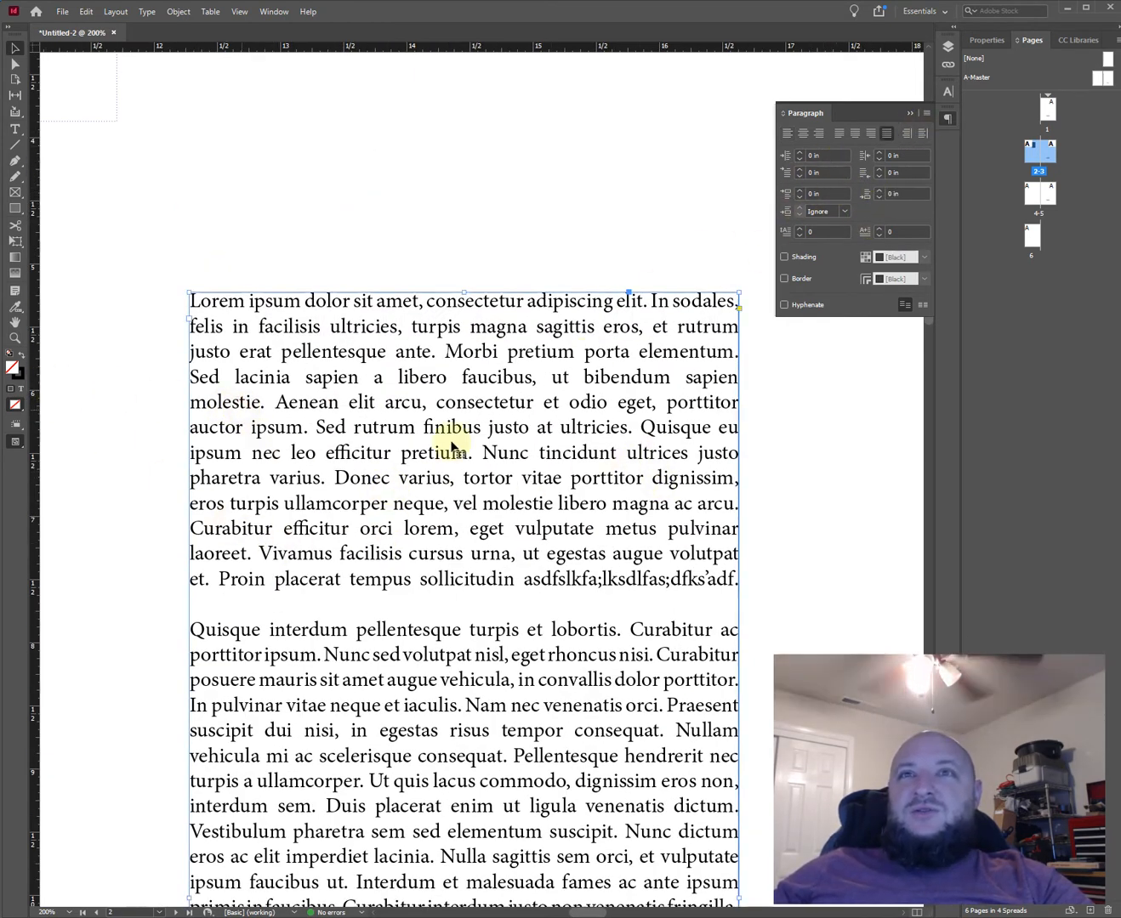
click(800, 192)
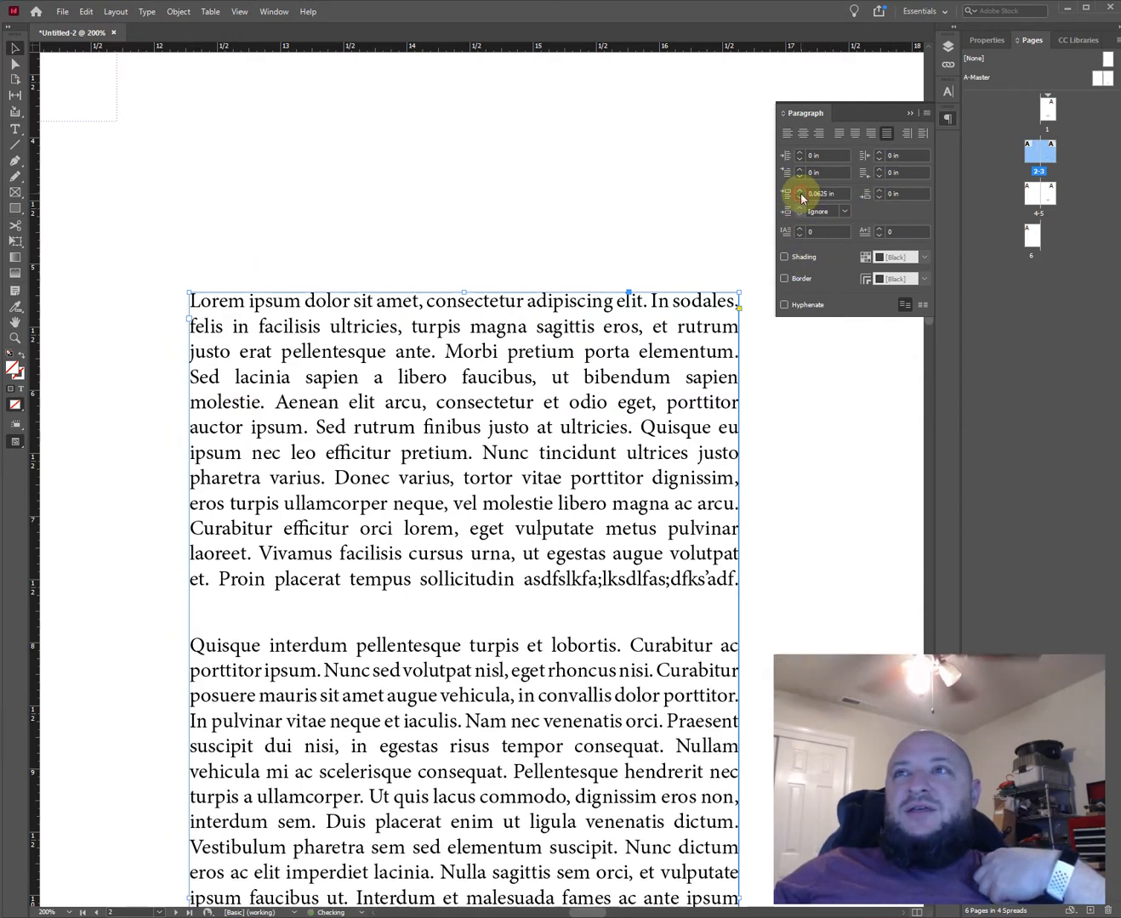
Raise the space before paragraphs to 0.3125 in for the lorem ipsum text frame and check the gaps between its paragraphs
click(800, 191)
click(801, 192)
click(801, 193)
click(800, 192)
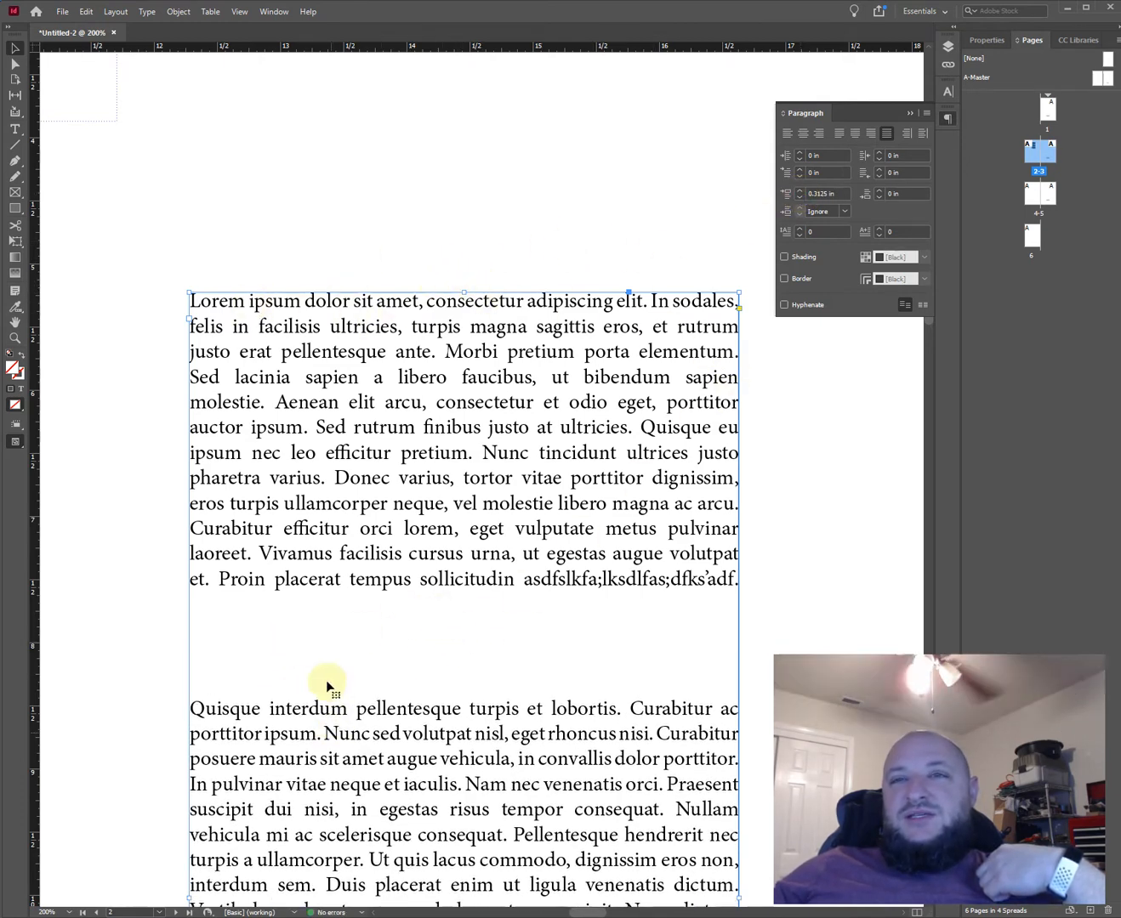
scroll(326, 680, down, 5)
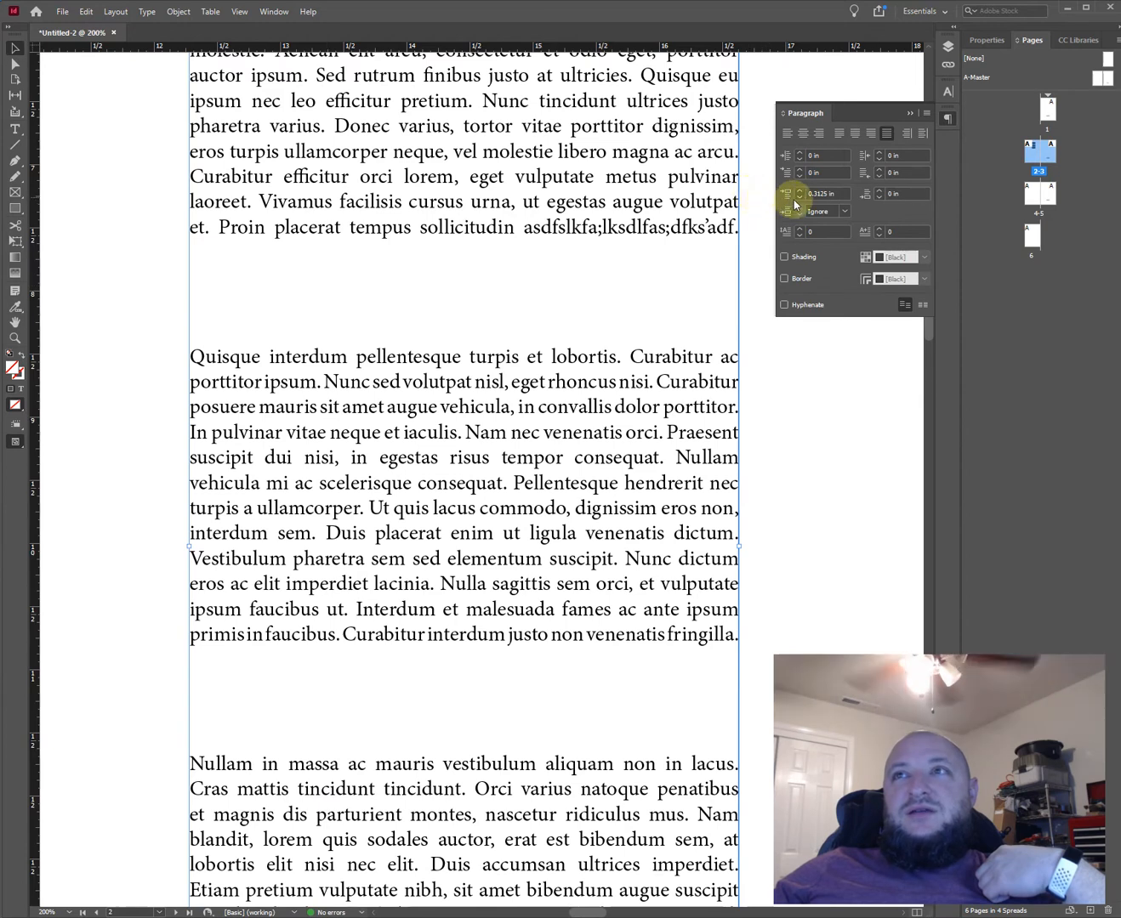
Set the space before paragraphs back to 0 in for the lorem ipsum text frame
click(800, 198)
click(799, 197)
click(799, 198)
click(800, 198)
click(800, 197)
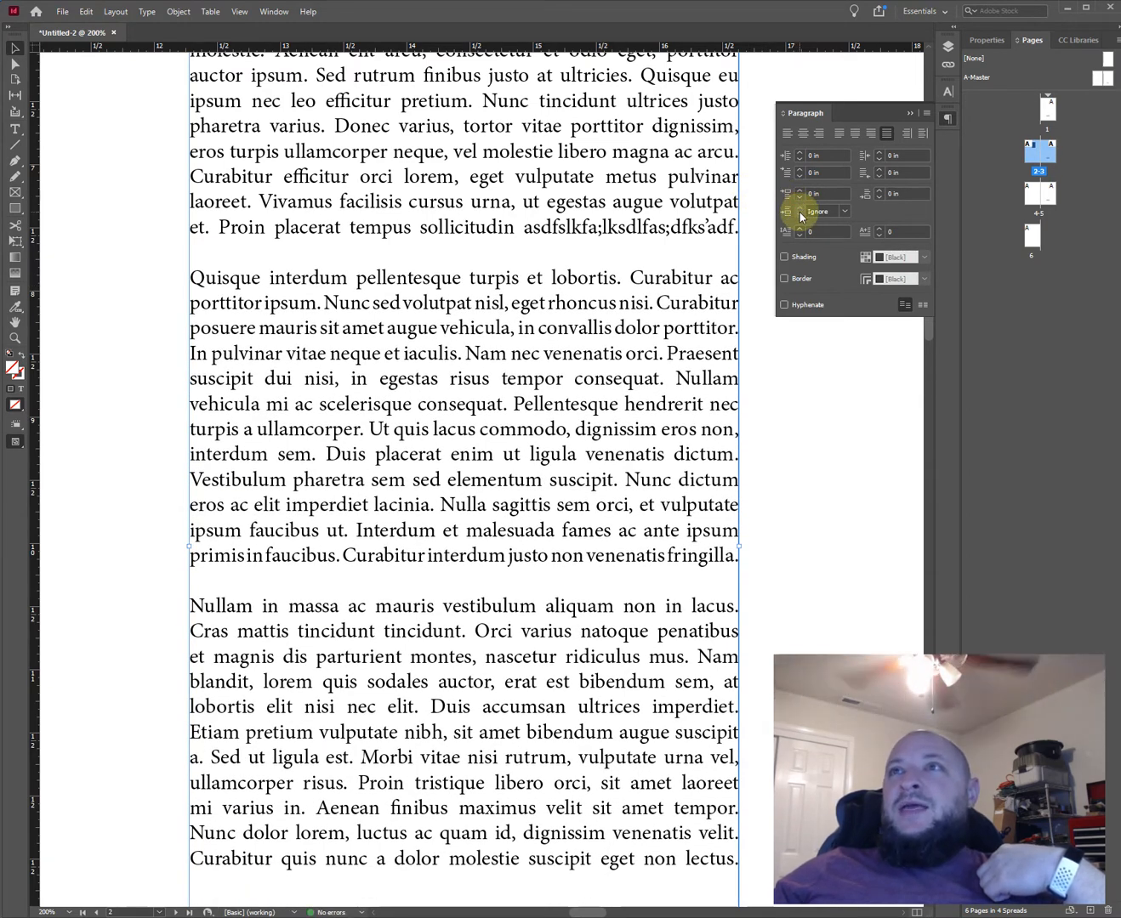
Try a space after paragraphs of 0.1875 in on the lorem ipsum text frame, and return it to 0 in
click(878, 191)
click(879, 191)
click(877, 191)
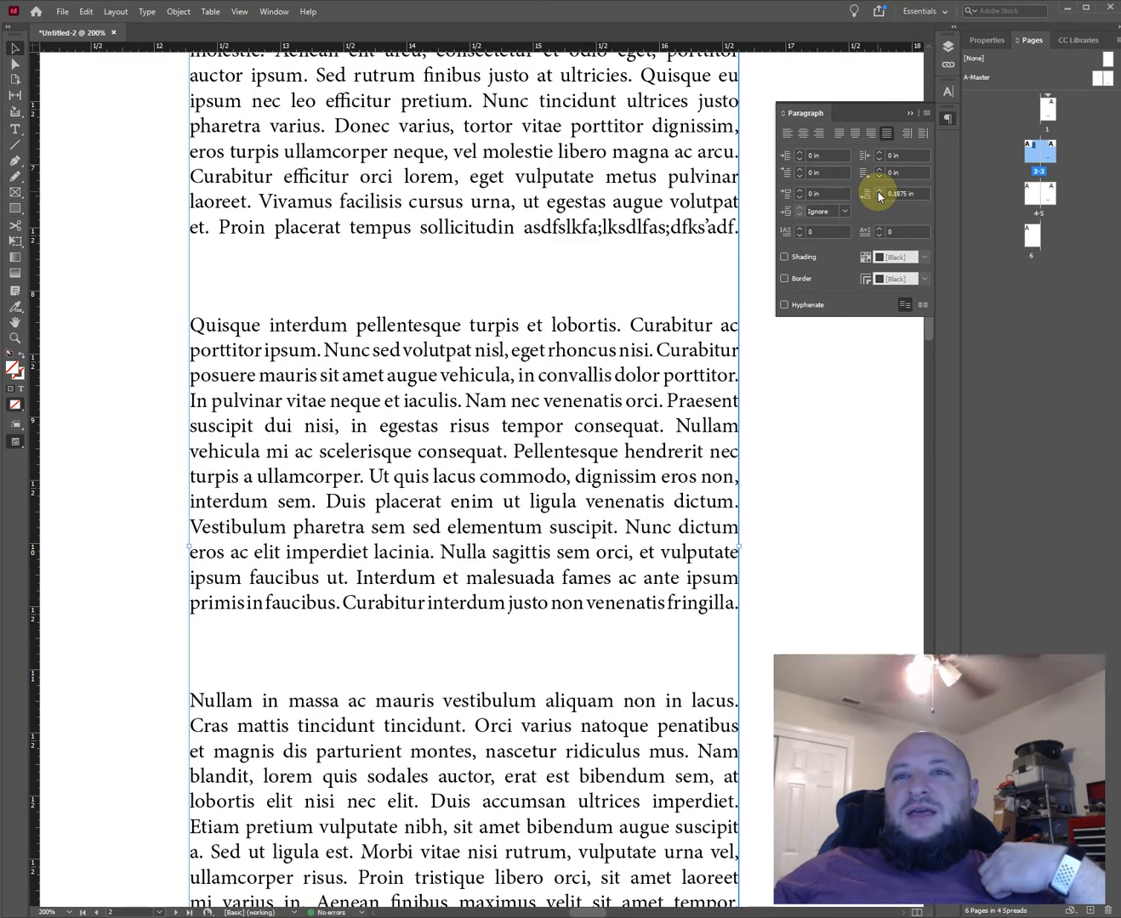
click(879, 197)
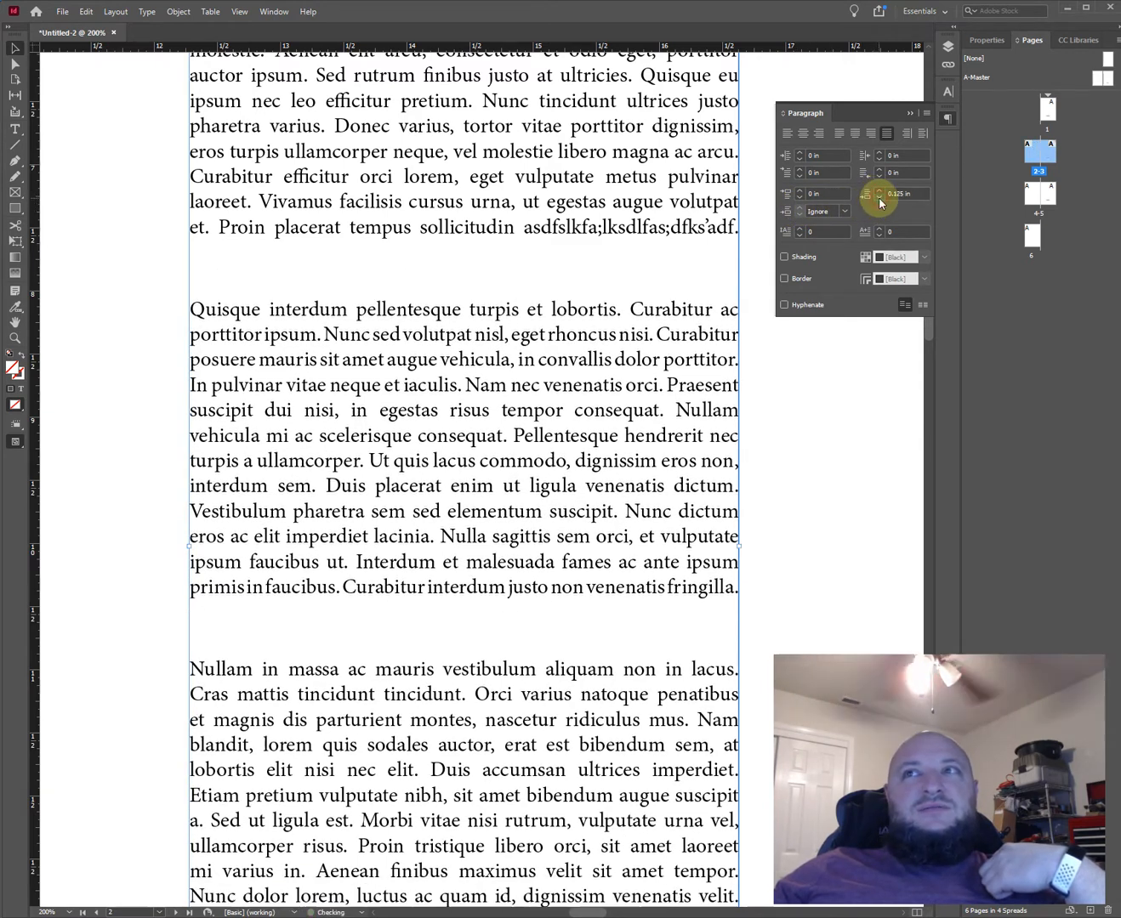
click(879, 199)
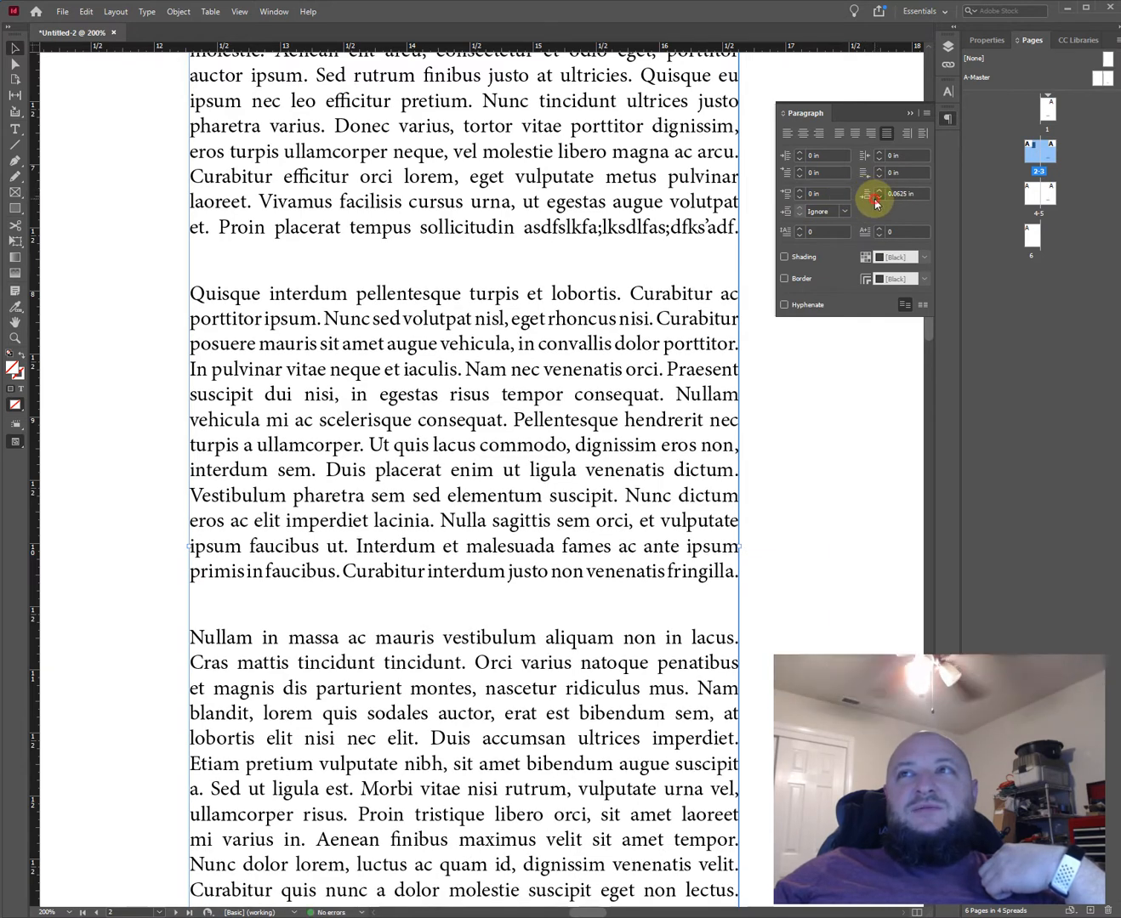
click(876, 199)
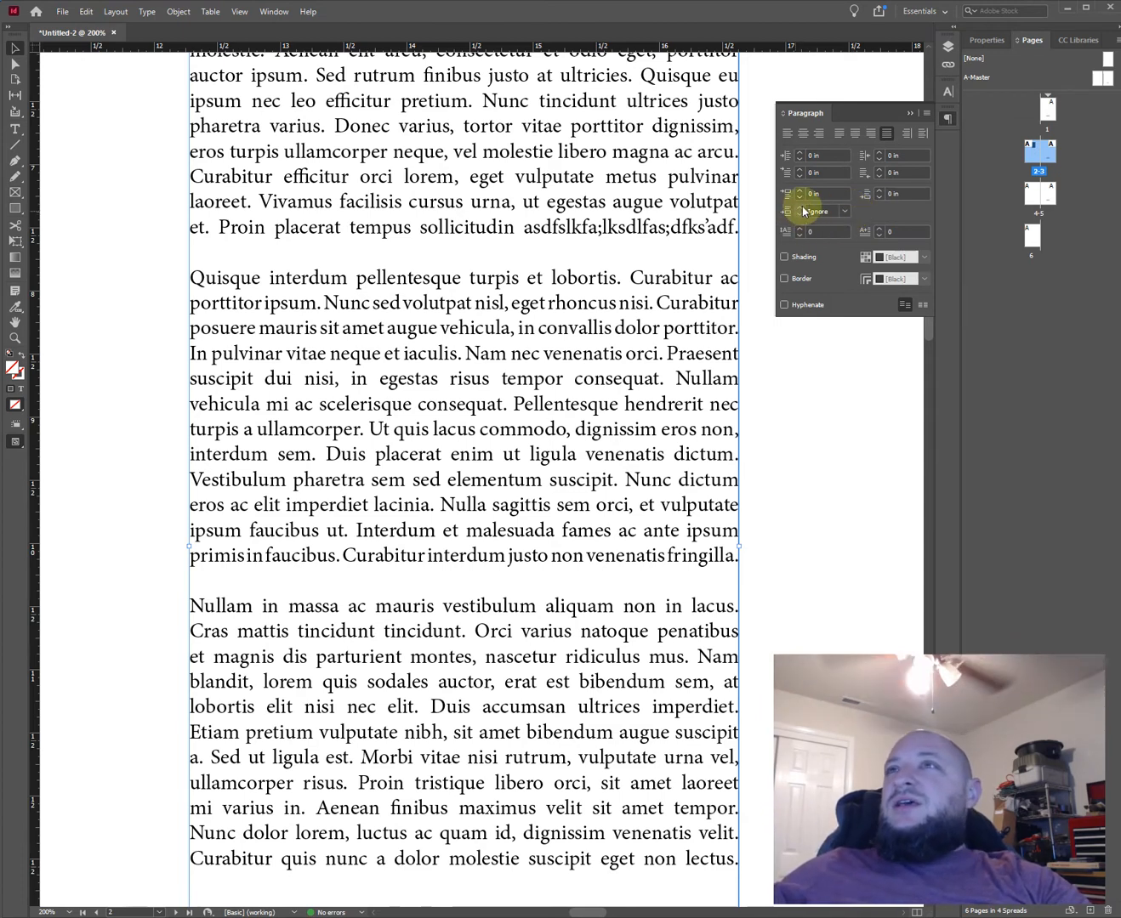
Try 0.2 in of space between paragraphs of the same style in the text frame, and settle on 0 in
click(847, 213)
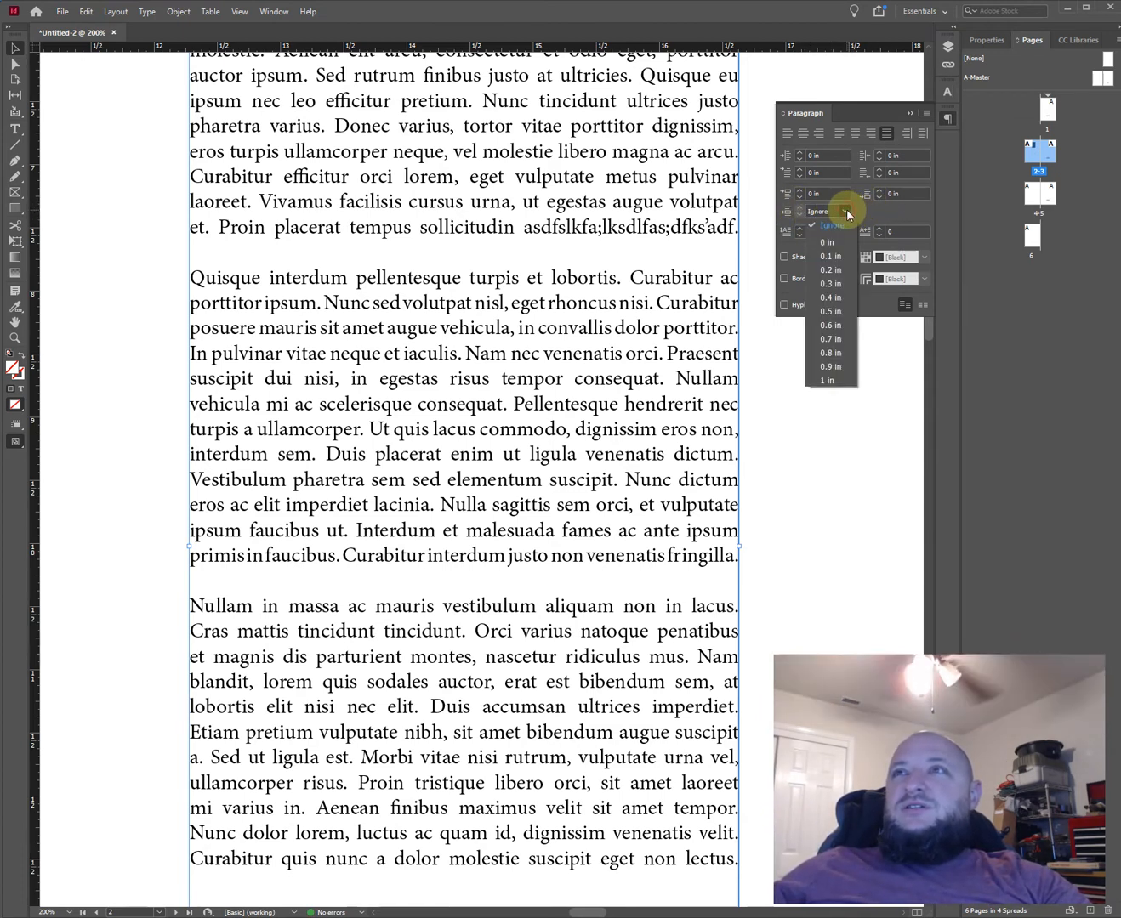
click(830, 269)
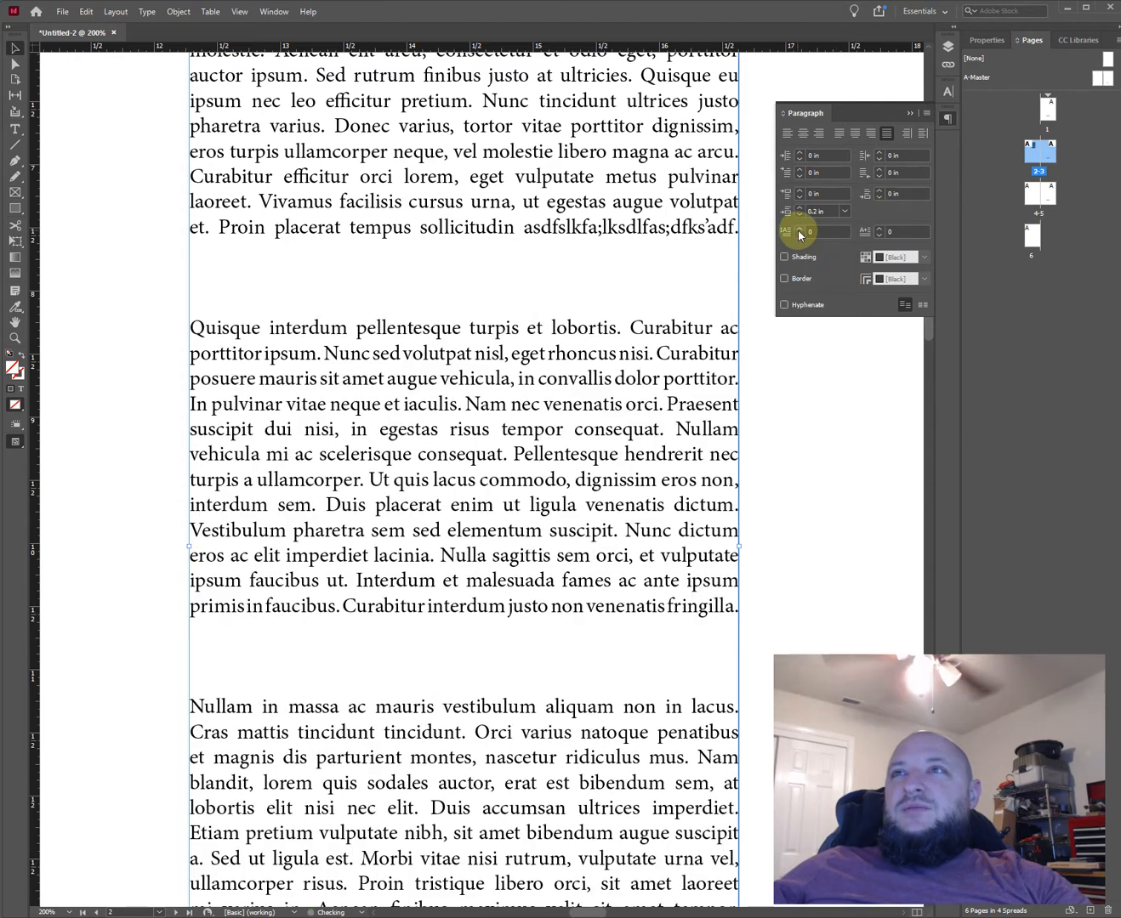
click(801, 215)
click(800, 215)
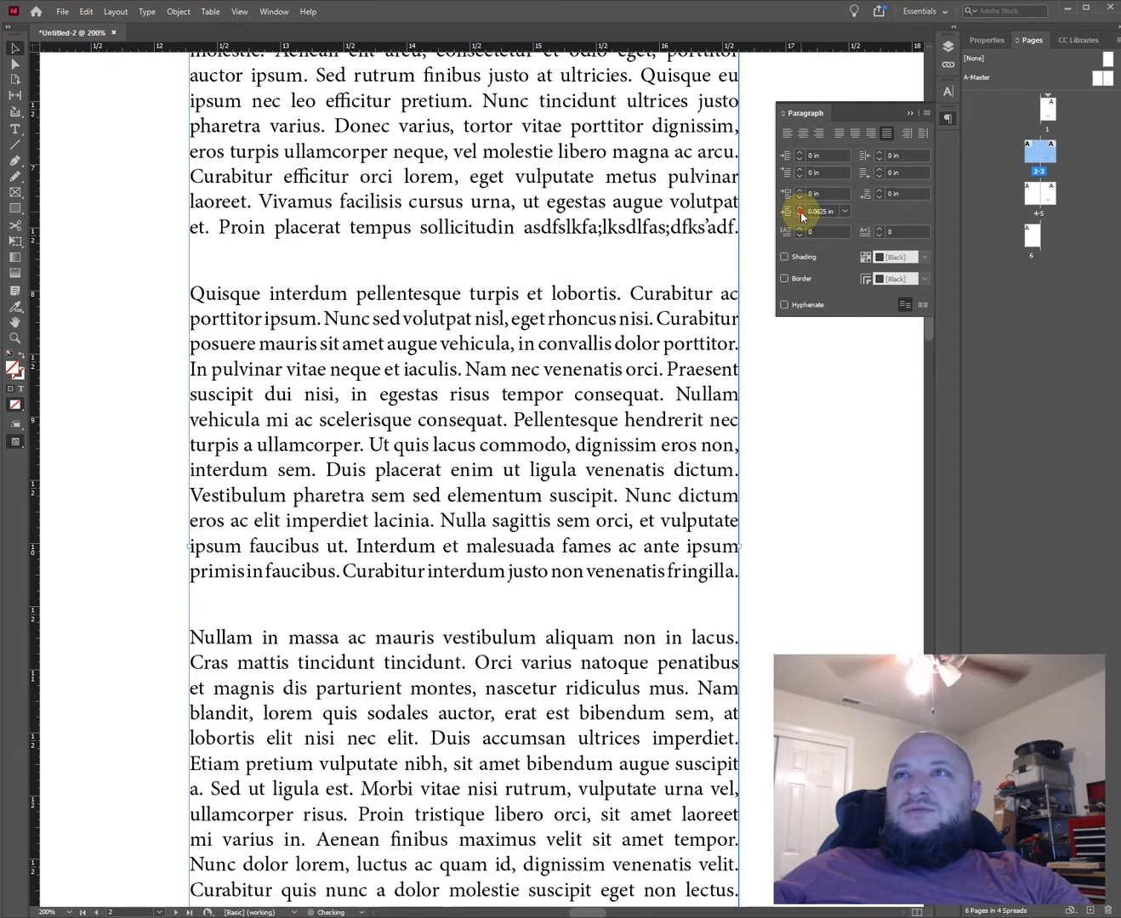
click(799, 216)
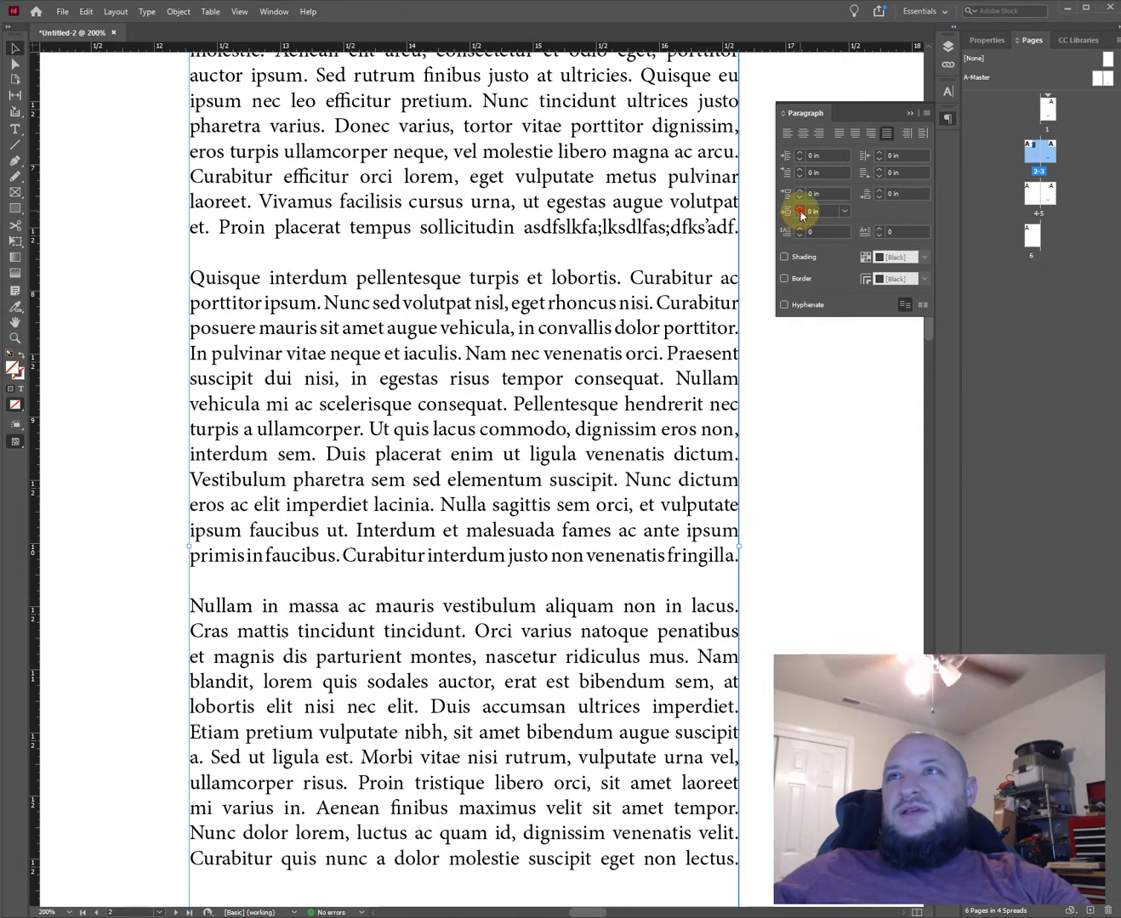
click(799, 209)
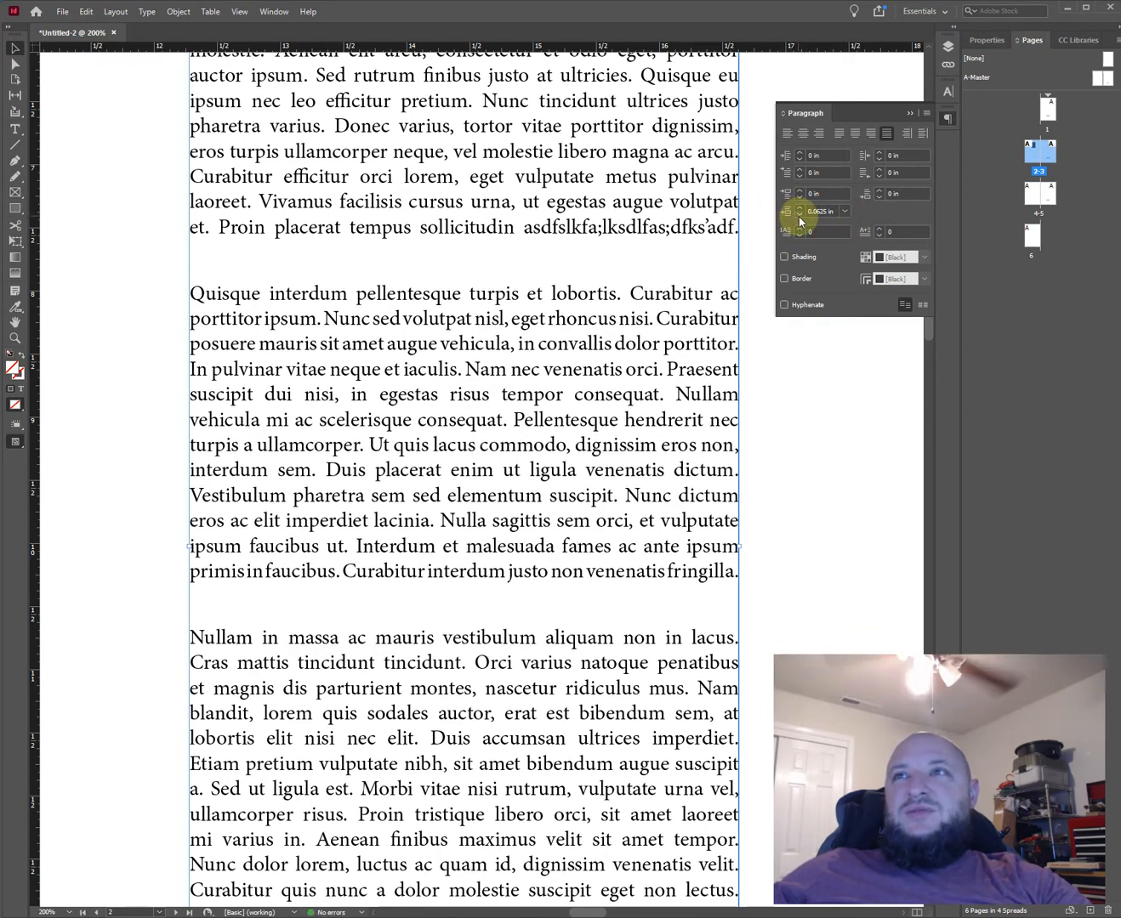
click(799, 216)
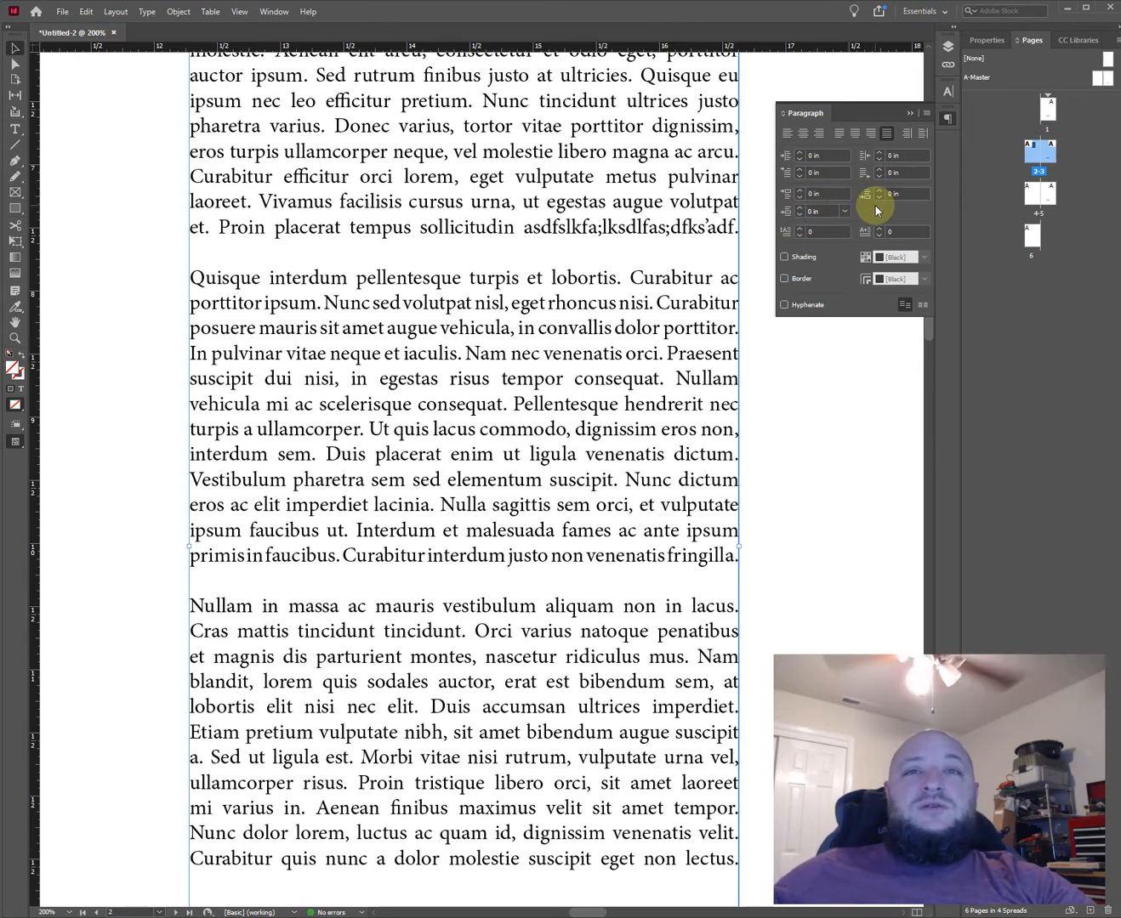
Give the paragraphs in the lorem ipsum text frame a drop cap that is 2 lines tall
click(799, 230)
click(800, 230)
click(800, 228)
click(800, 230)
click(801, 237)
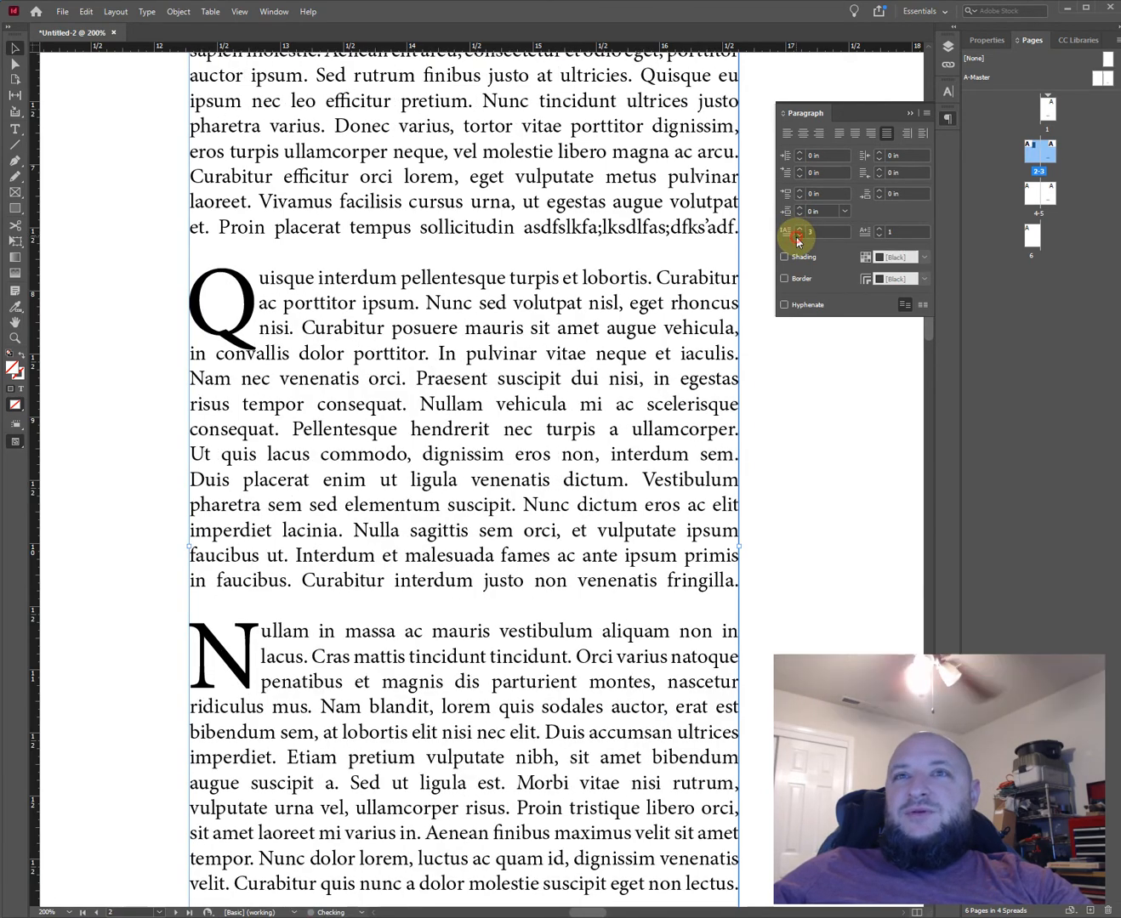
click(799, 236)
key(ctrl+minus)
click(136, 488)
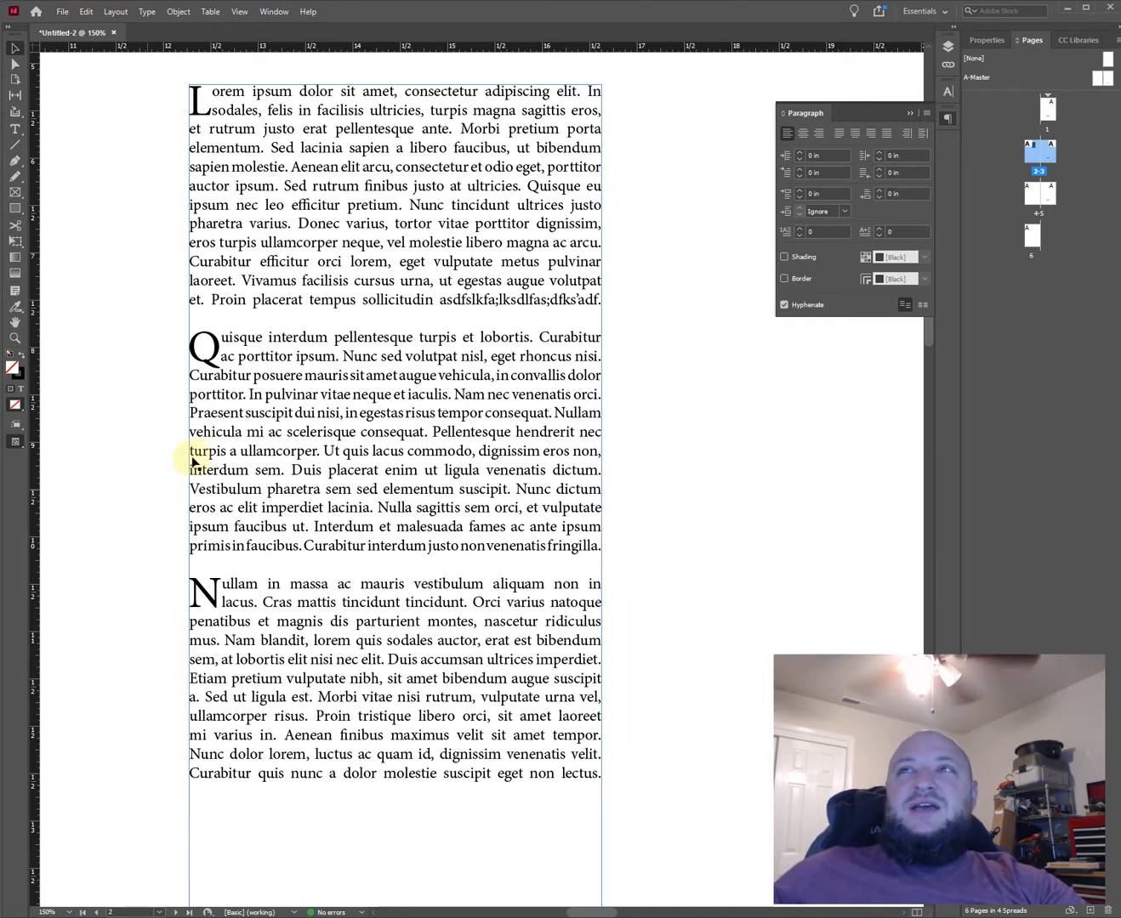
Try extending the drop caps of all paragraphs in the lorem ipsum text frame to 13 characters
click(426, 335)
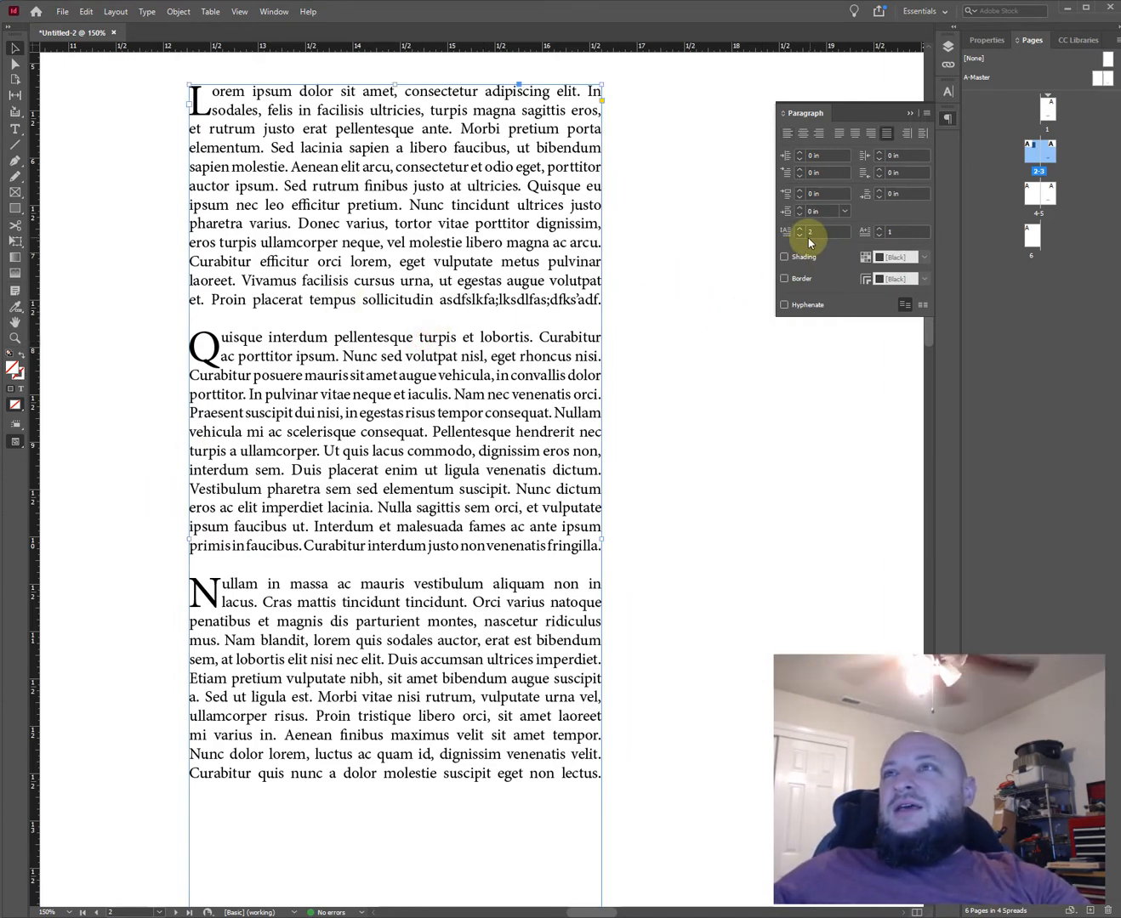
click(877, 231)
click(878, 232)
click(878, 231)
click(878, 231)
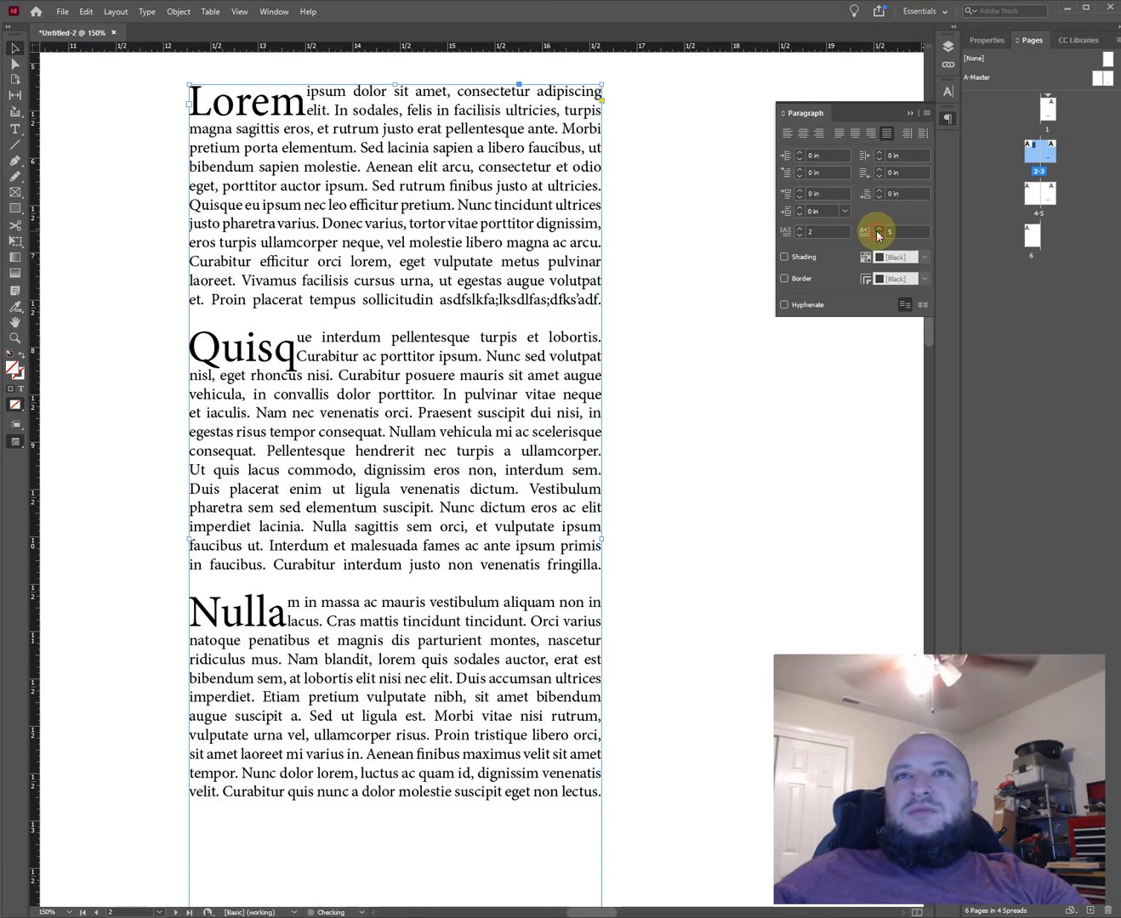
click(878, 231)
click(877, 230)
click(879, 229)
click(879, 229)
click(879, 229)
click(878, 229)
click(878, 230)
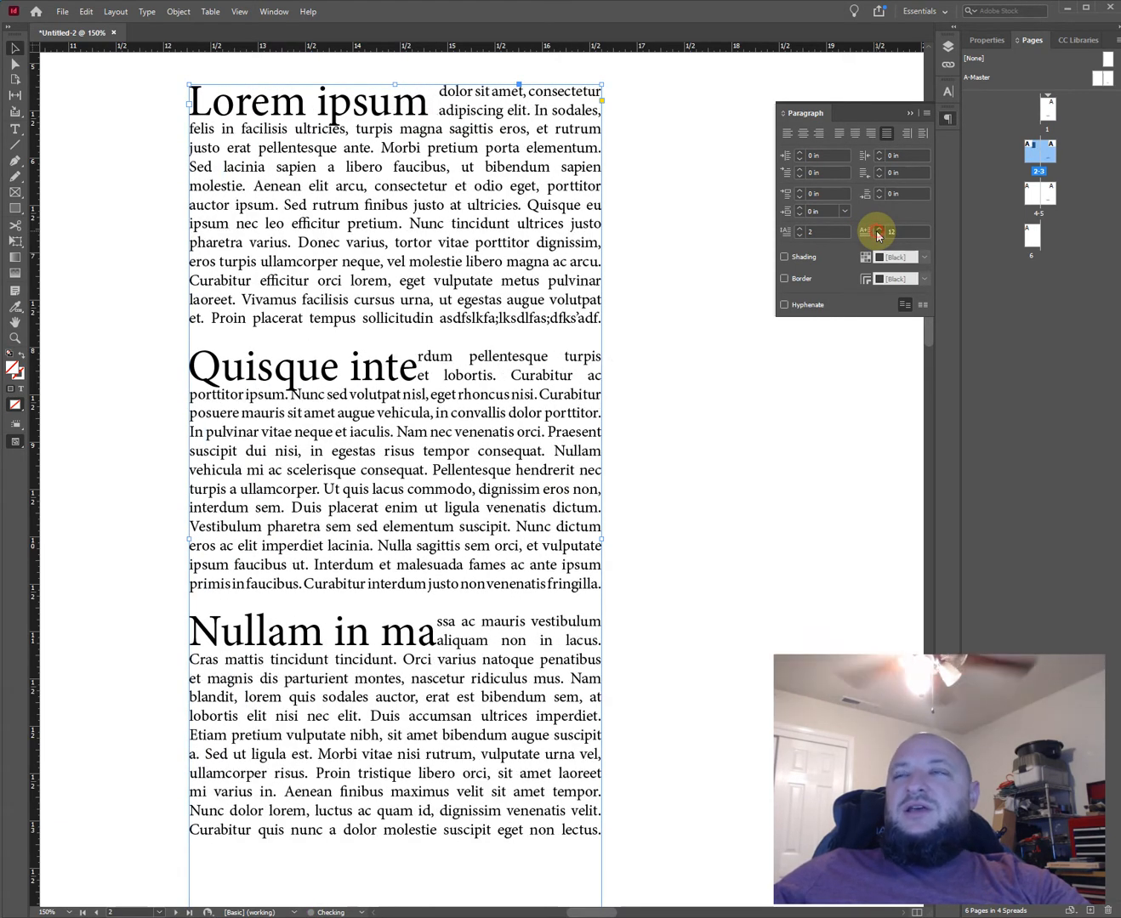
click(879, 229)
click(878, 229)
Set the drop caps of the whole lorem ipsum text frame back to 1 character
click(879, 237)
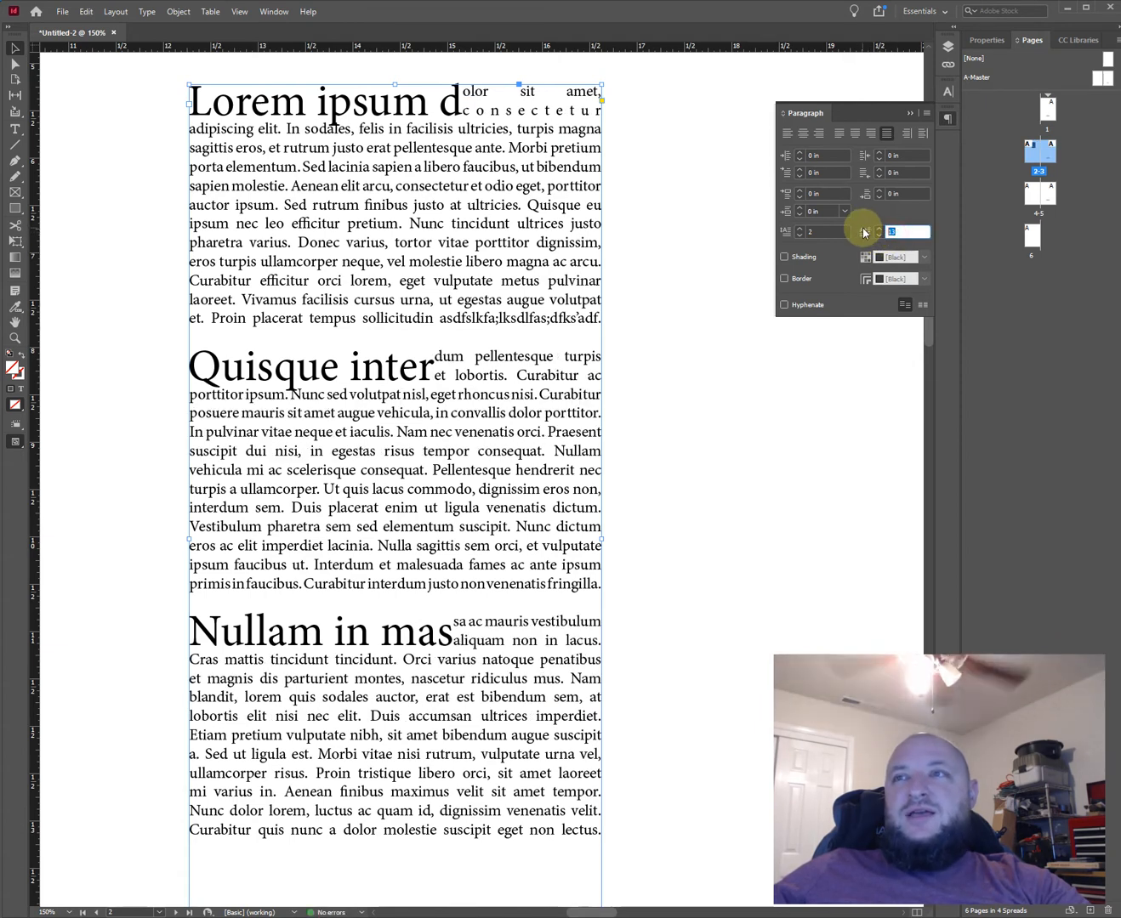
text(1)
key(Return)
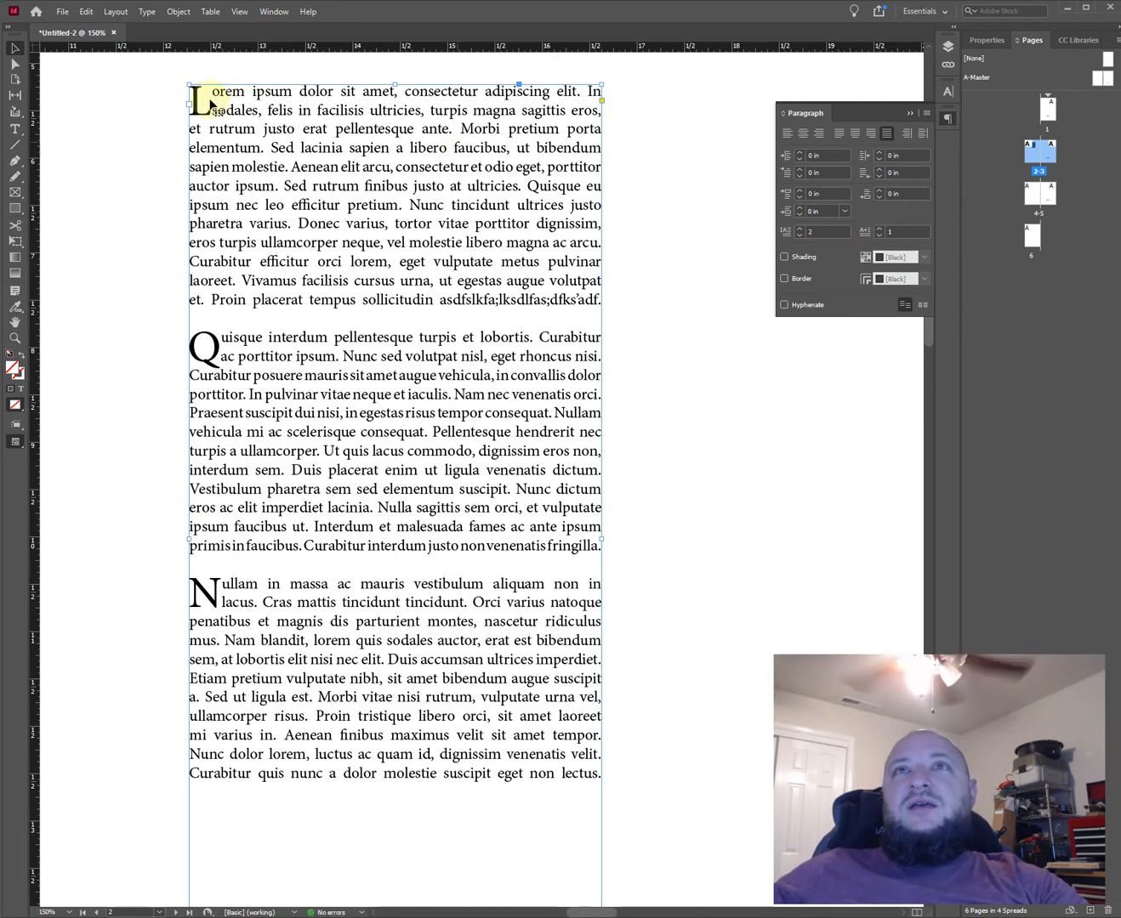
Extend the drop cap of the first paragraph only to 5 characters so it covers the word "Lorem"
key(t)
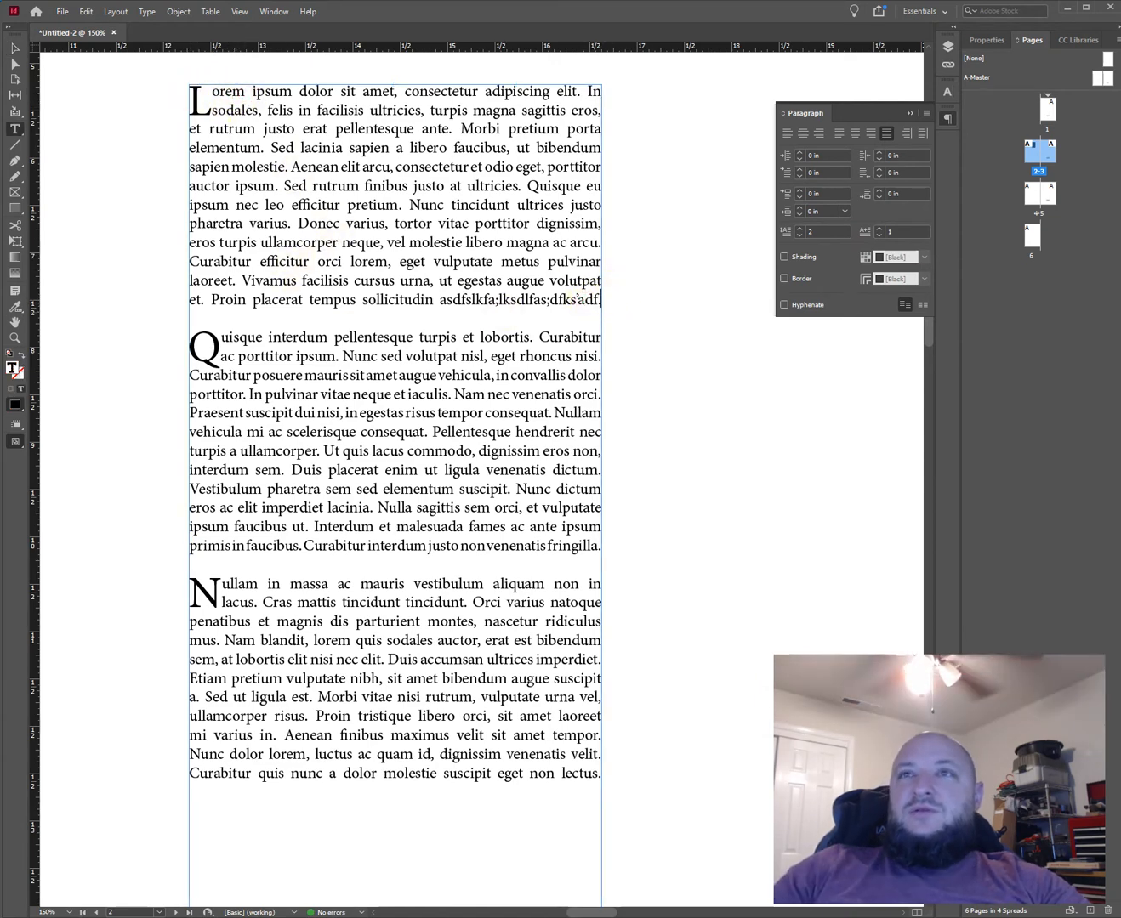
triple_click(504, 302)
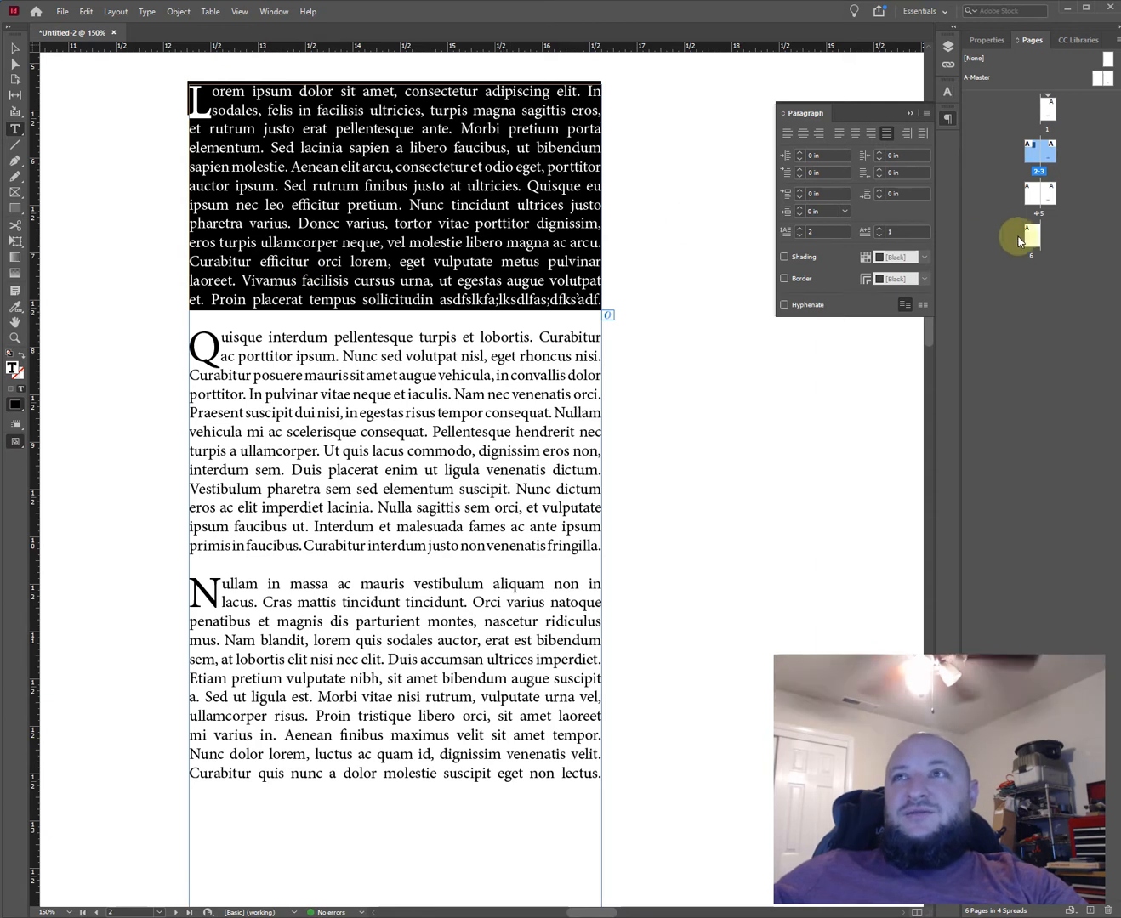
click(879, 228)
click(879, 228)
click(879, 227)
click(878, 228)
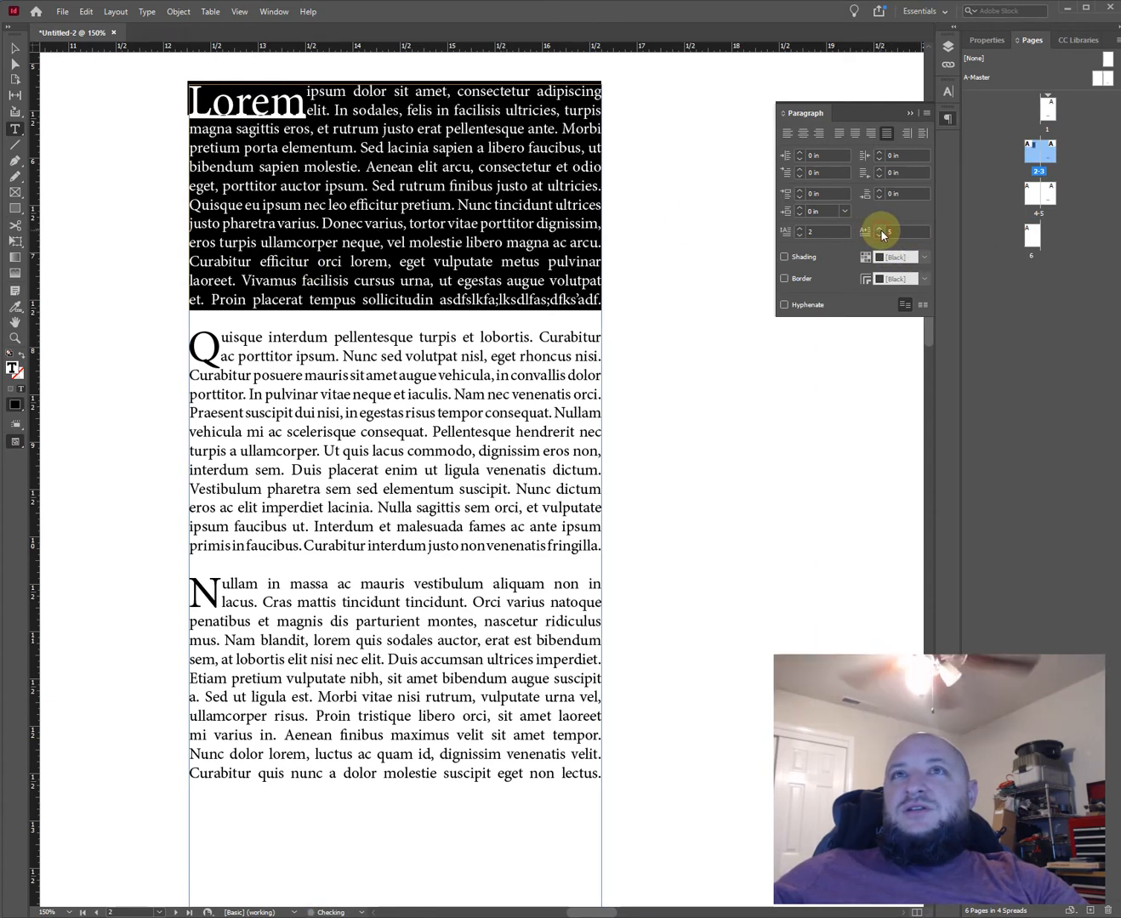
Extend the drop cap of the second paragraph only to 7 characters so it covers the word "Quisque"
click(418, 490)
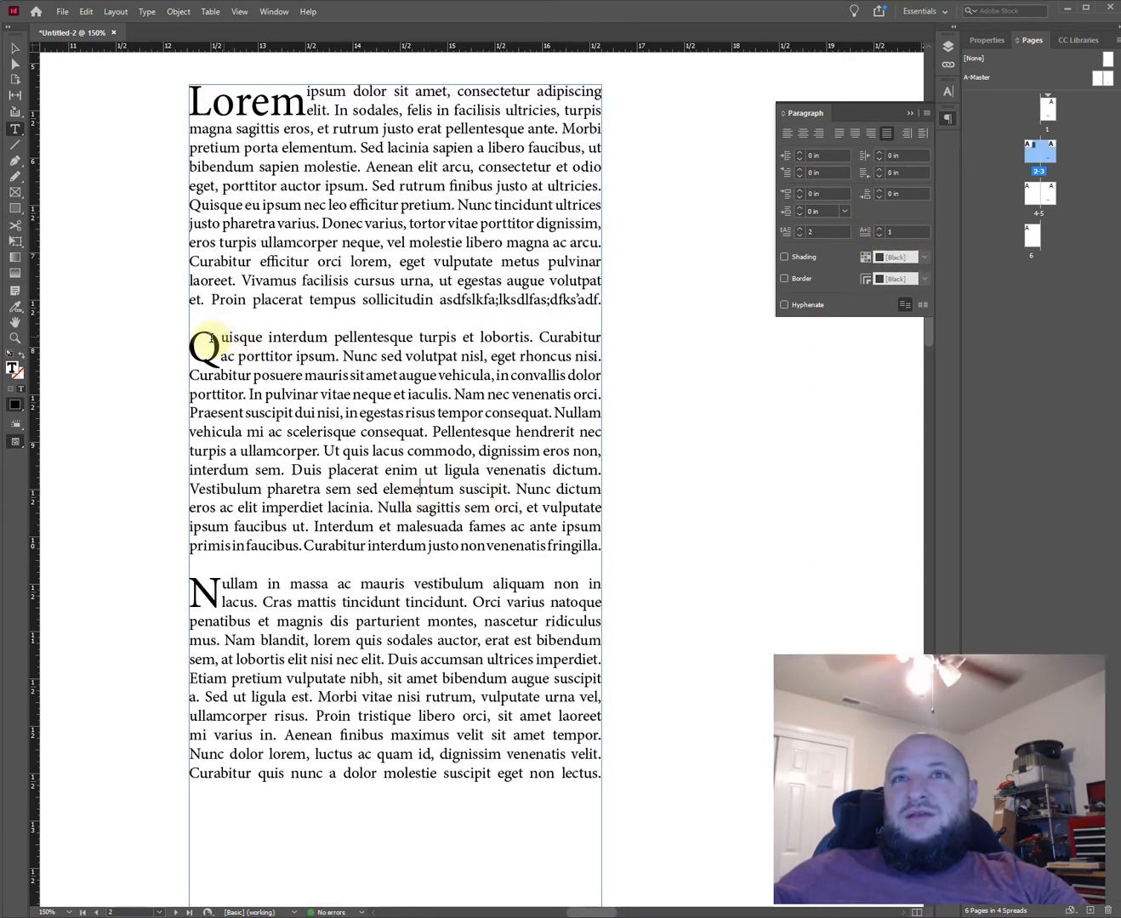
drag(212, 337, 647, 544)
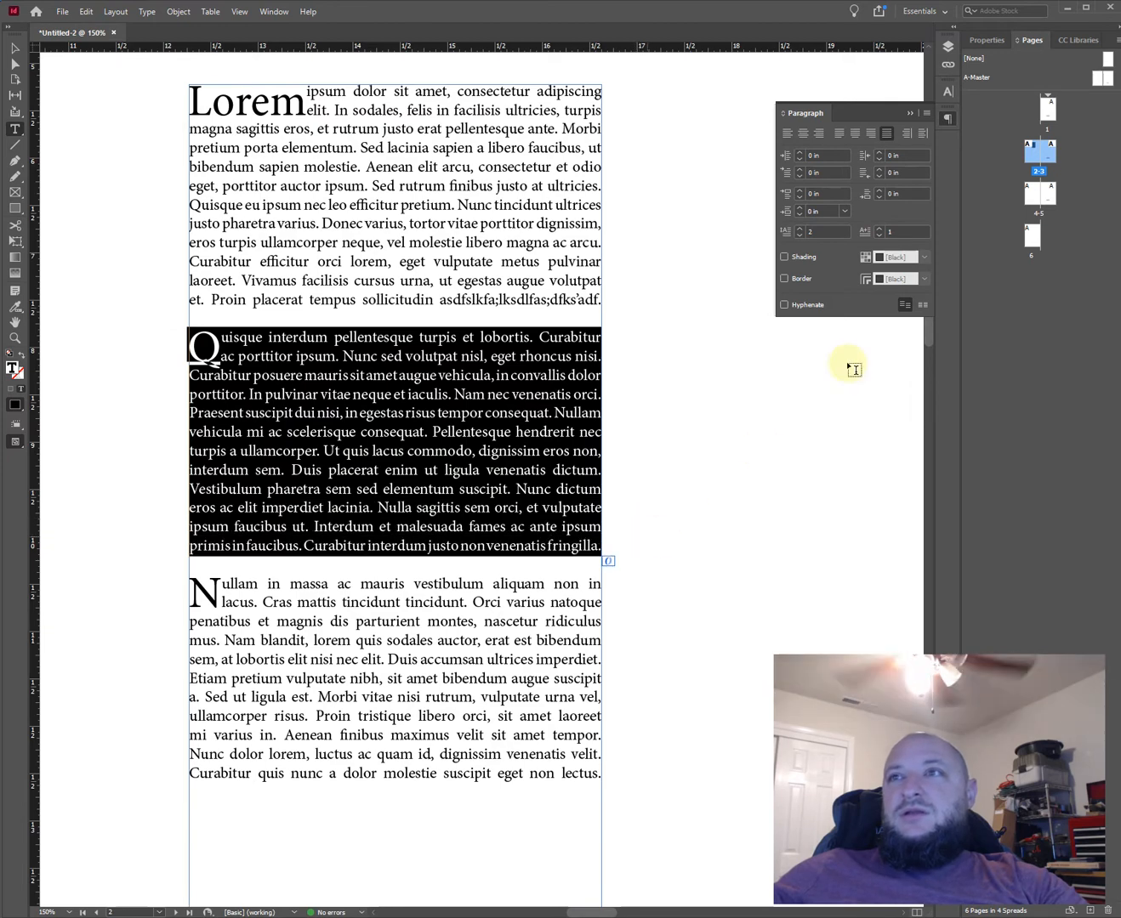
click(880, 228)
click(878, 228)
click(878, 227)
click(879, 227)
click(879, 228)
click(879, 227)
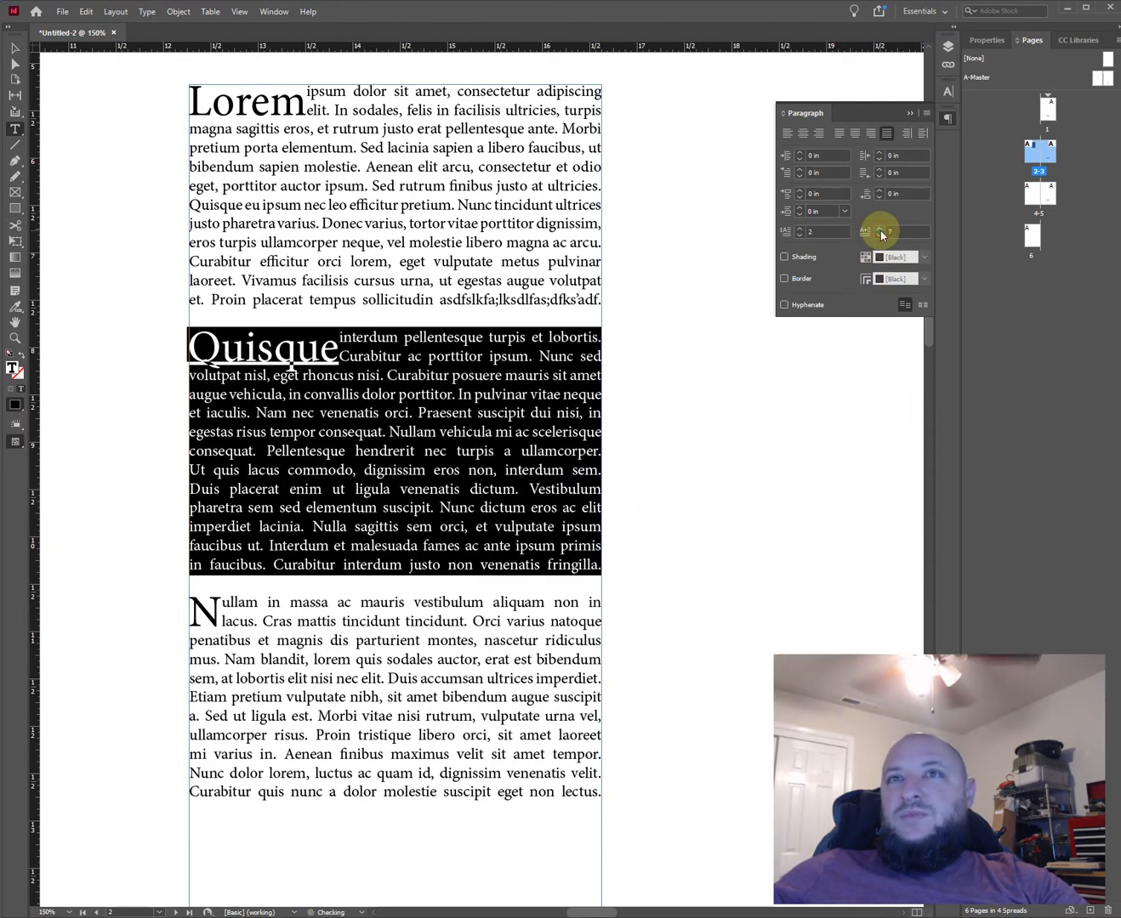
click(387, 481)
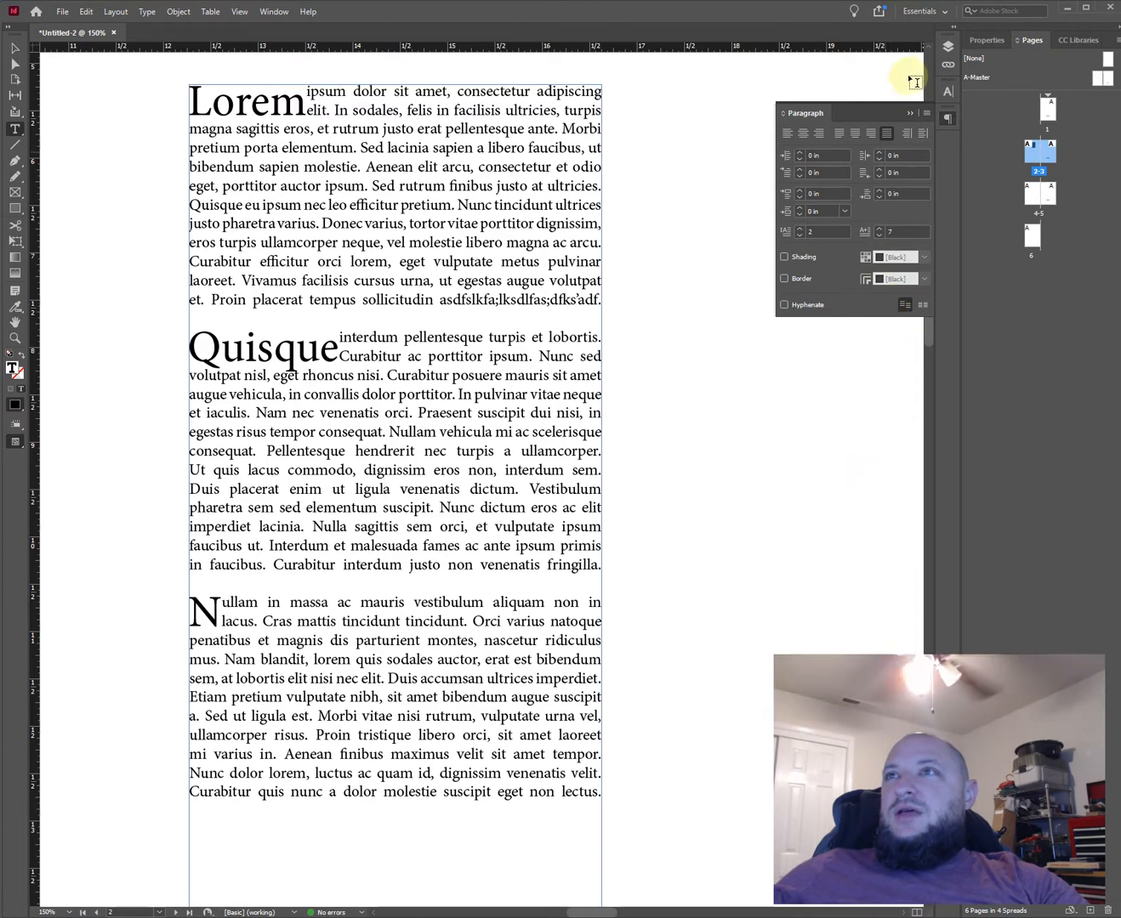
Look at the Paragraph Rules settings for the second paragraph and close them without applying anything
click(926, 113)
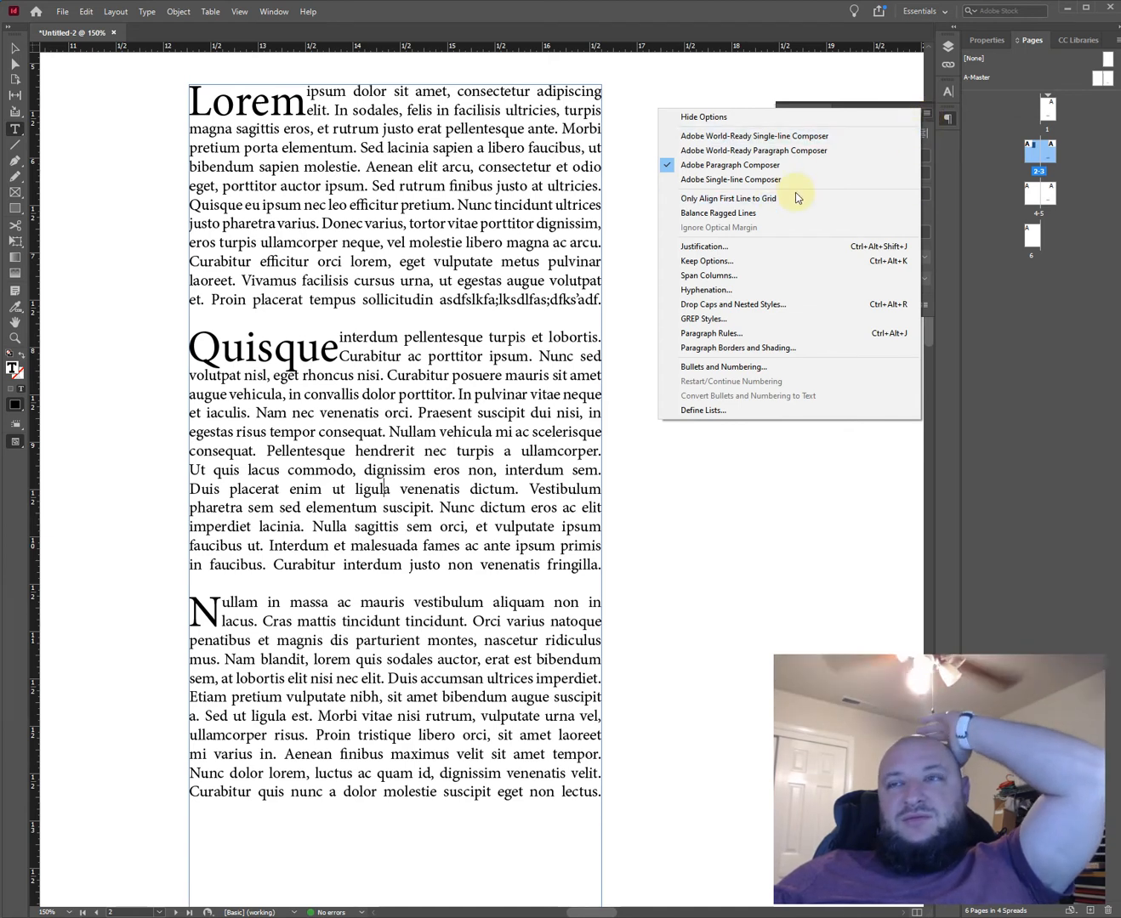
click(799, 334)
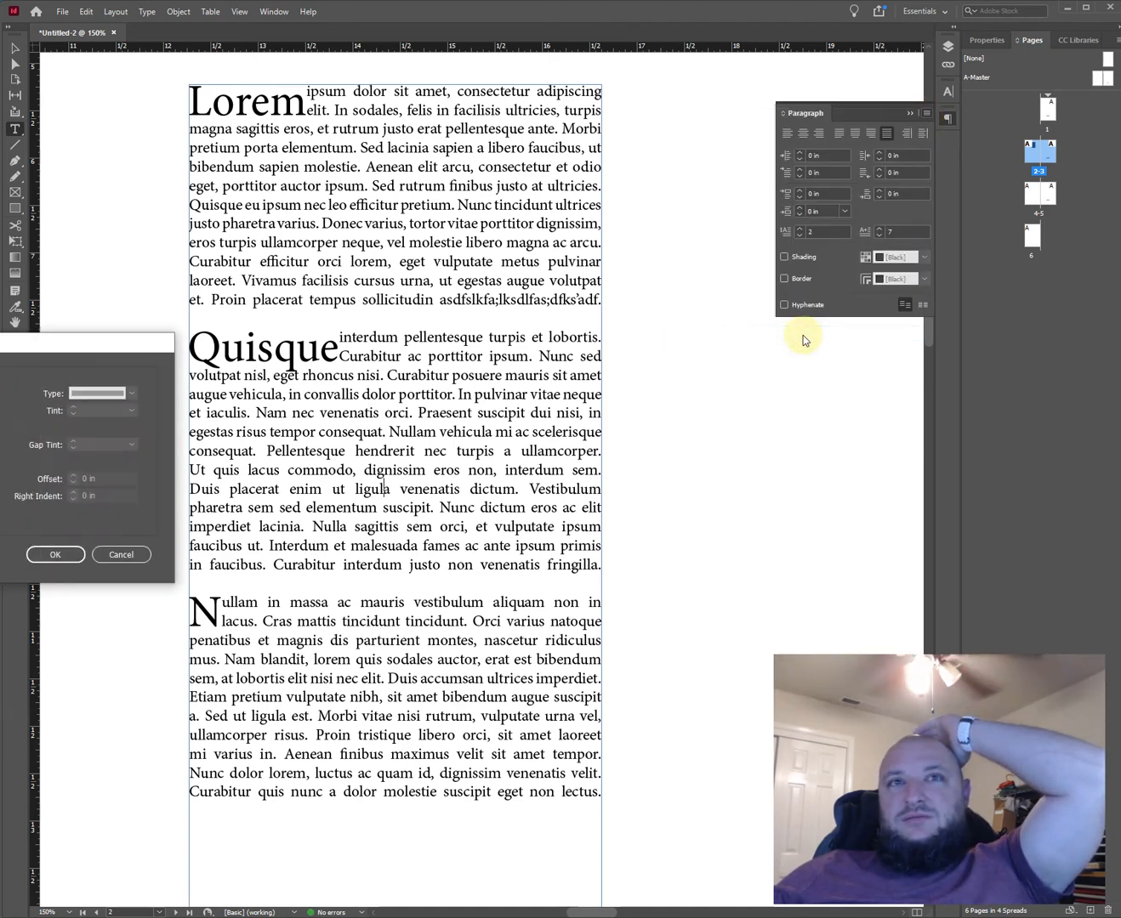
click(120, 554)
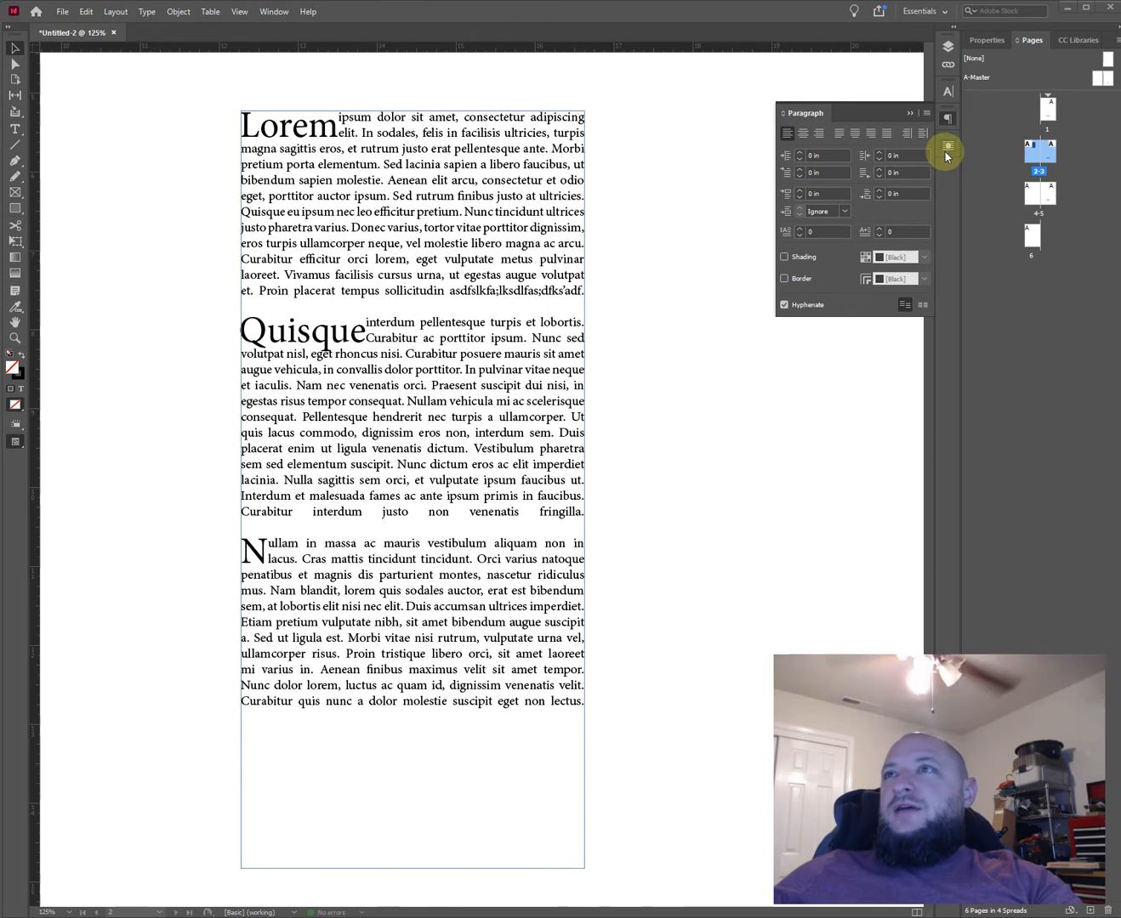
Display the Text Wrap options and bring the logo image beside the lorem ipsum column into view
click(947, 155)
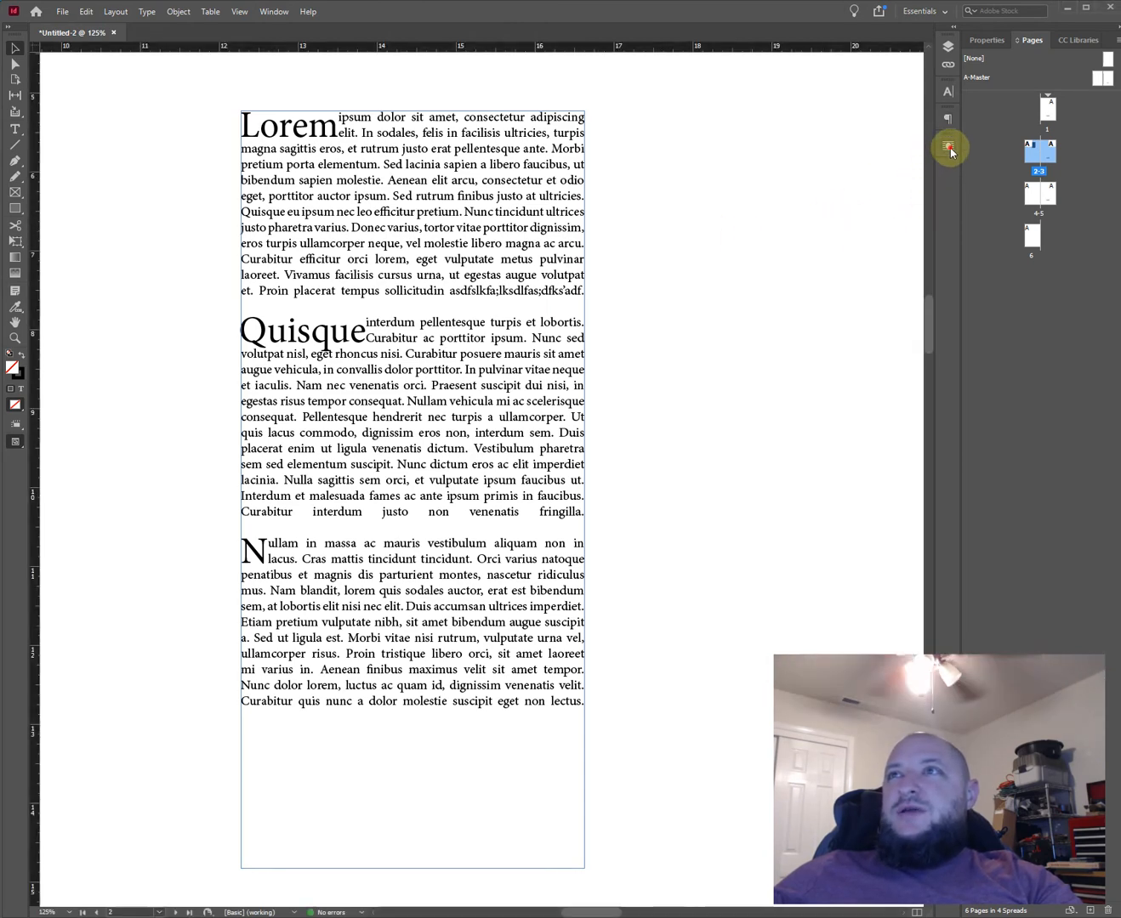
click(948, 146)
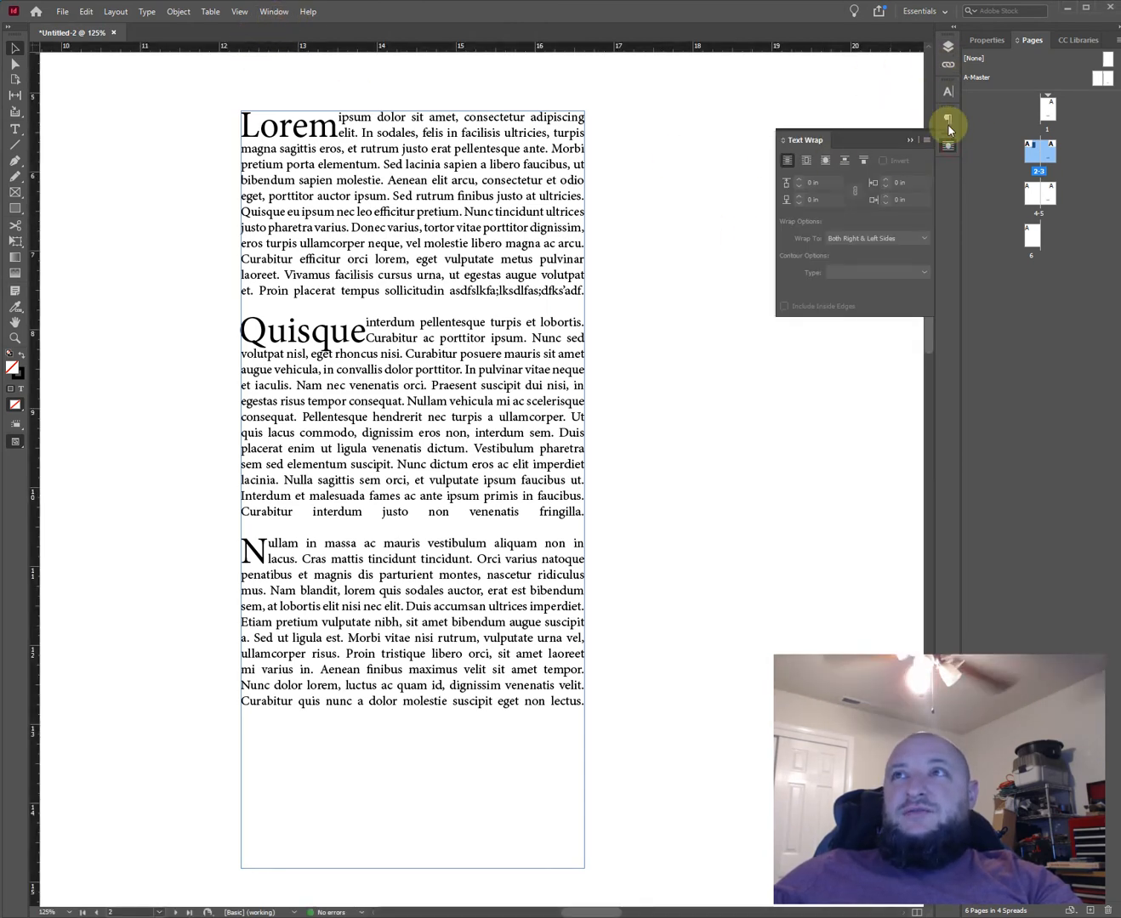
click(274, 11)
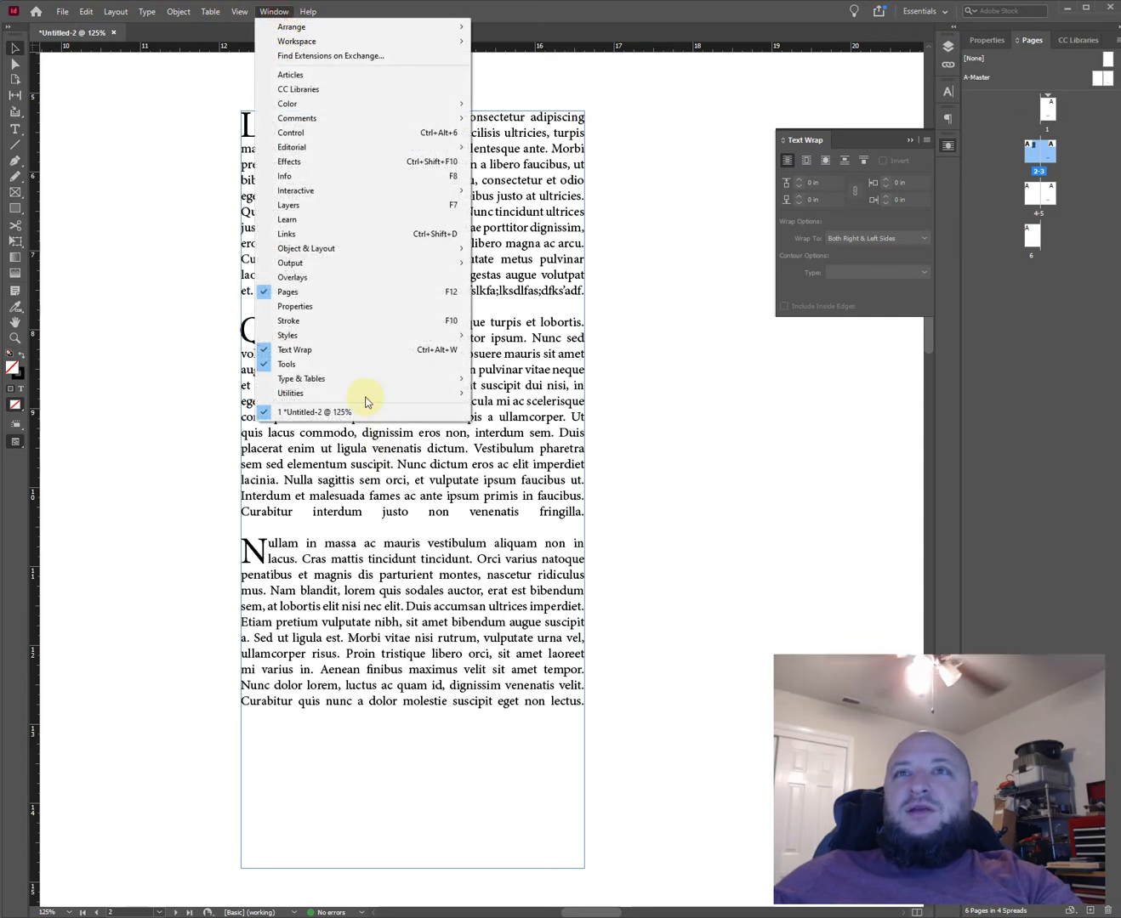
click(759, 381)
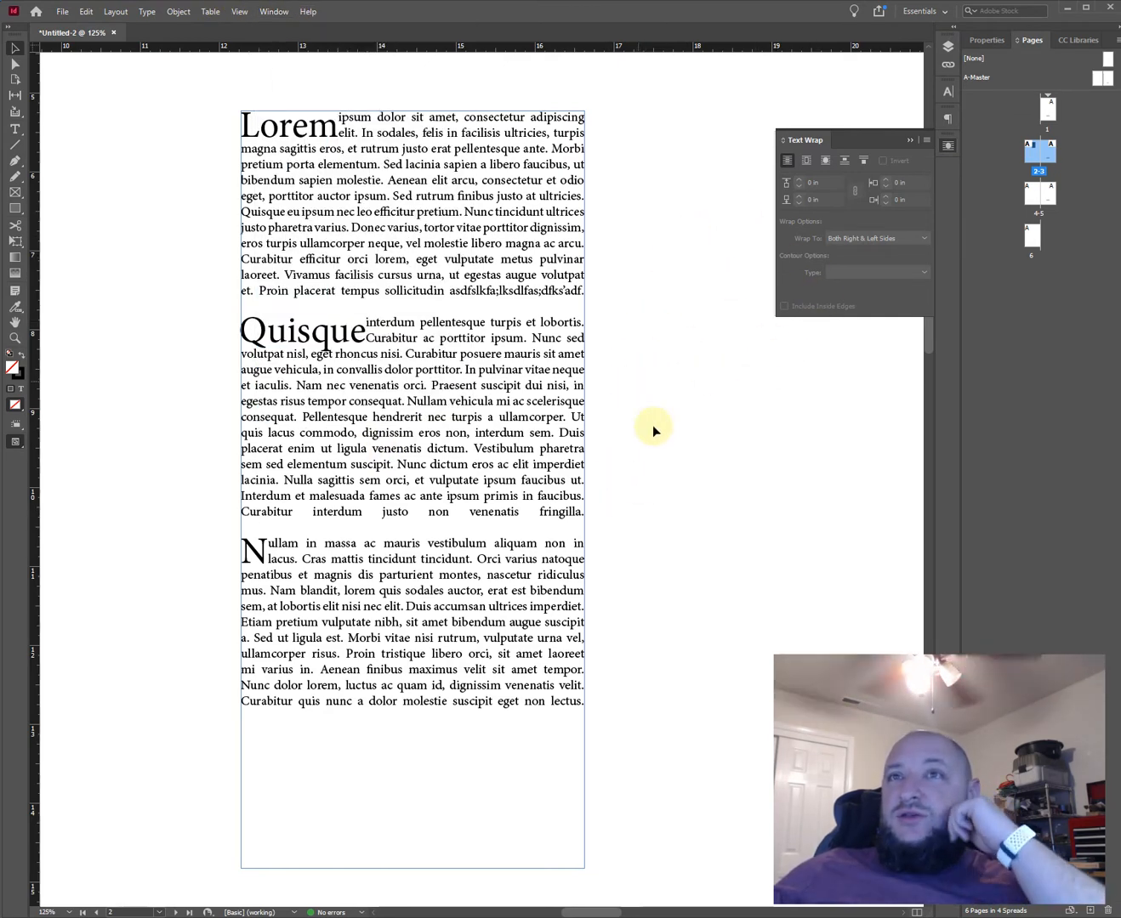
drag(170, 456, 534, 485)
scroll(459, 483, down, 2)
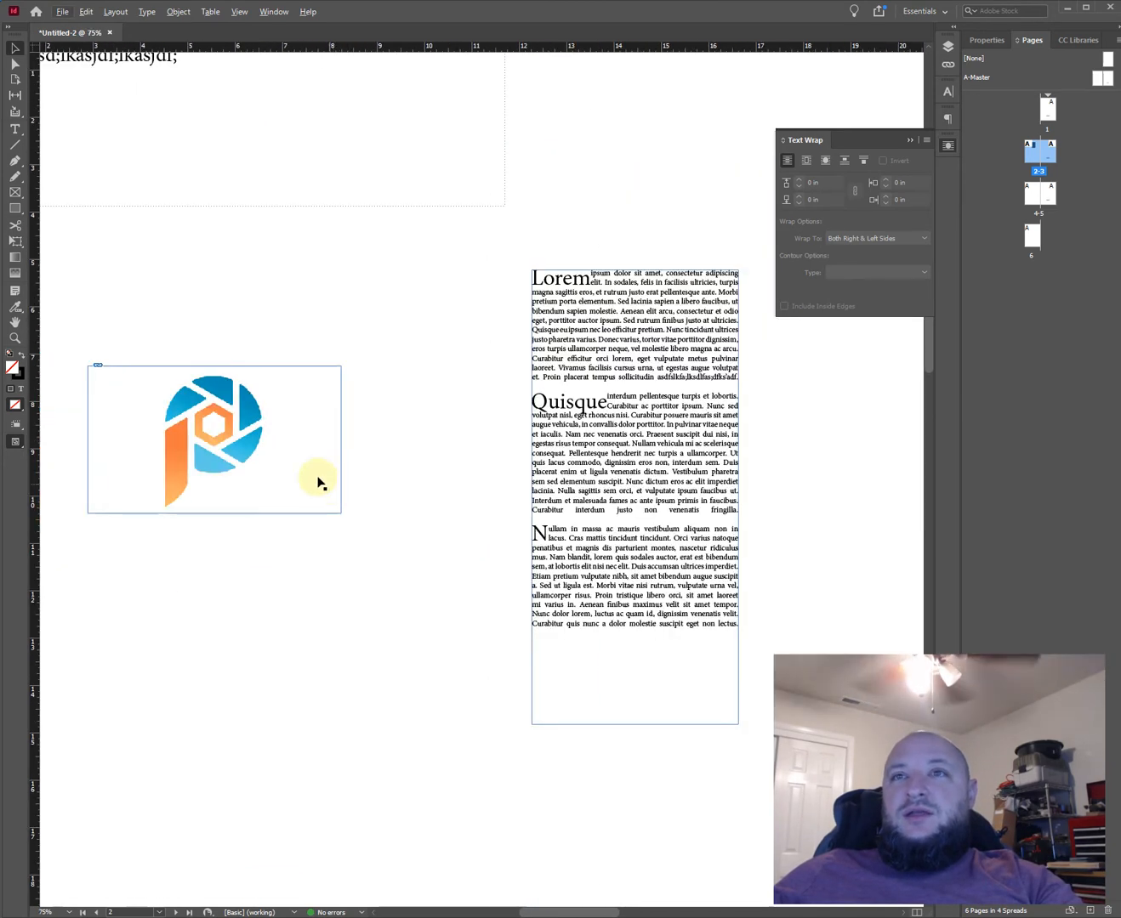
Move the logo over the Quisque paragraph, crop its frame from the lower-left corner, and align its right edge with the text column
drag(252, 437, 668, 452)
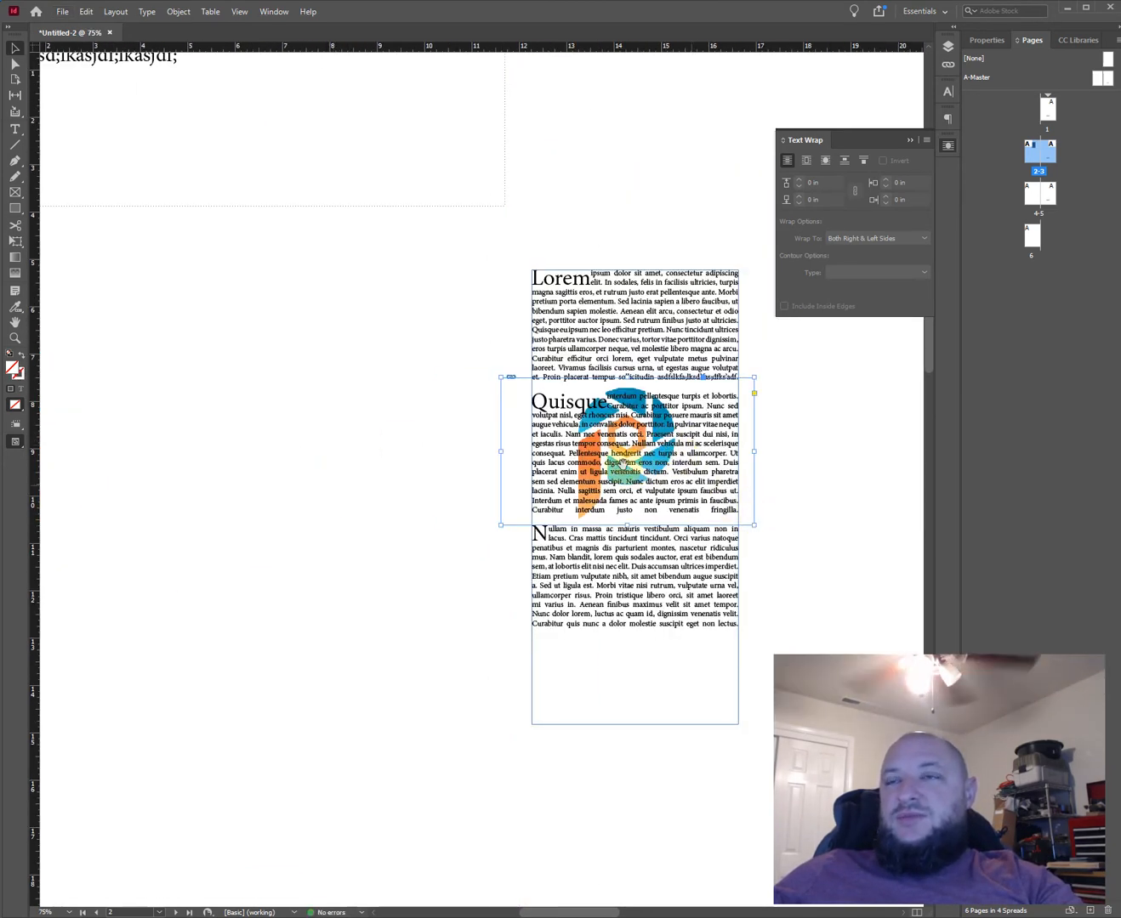
drag(501, 525, 553, 494)
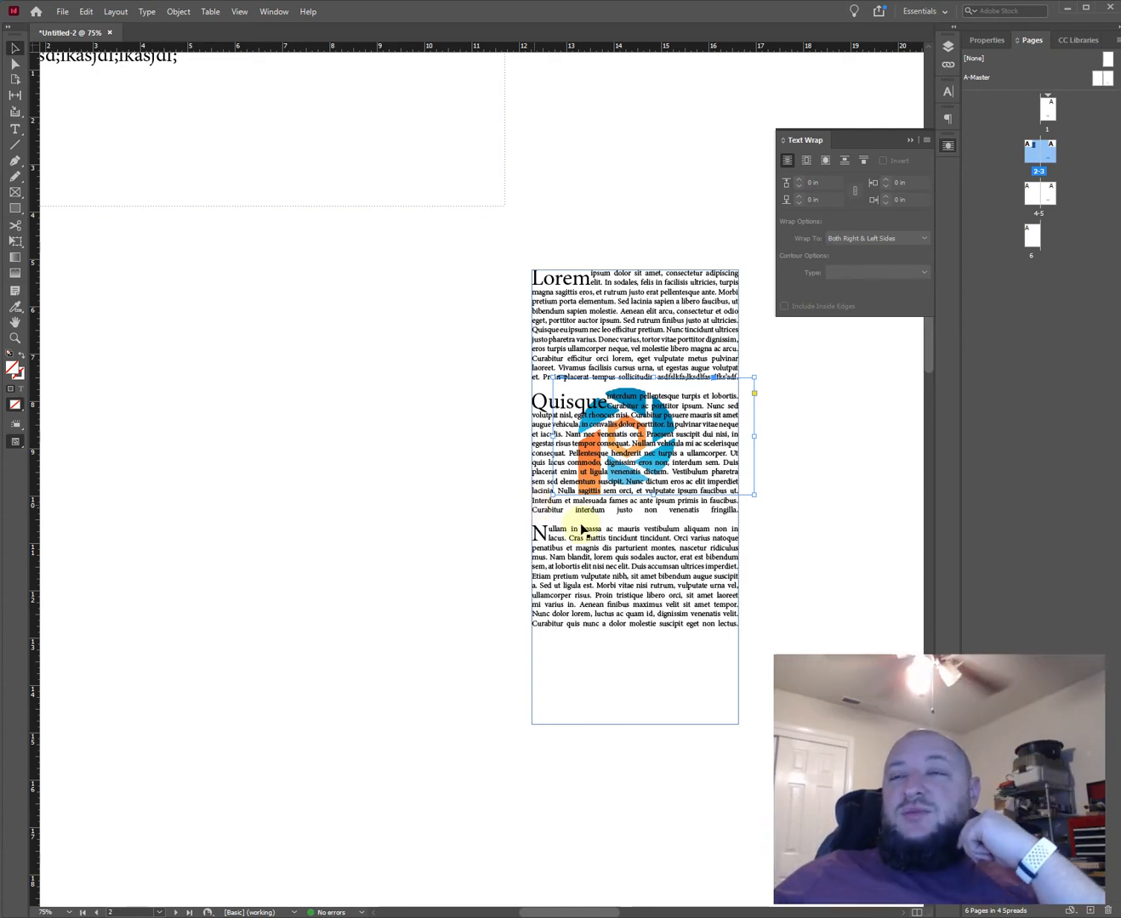
scroll(681, 496, up, 3)
click(791, 549)
drag(739, 496, 651, 370)
scroll(657, 477, up, 1)
click(670, 617)
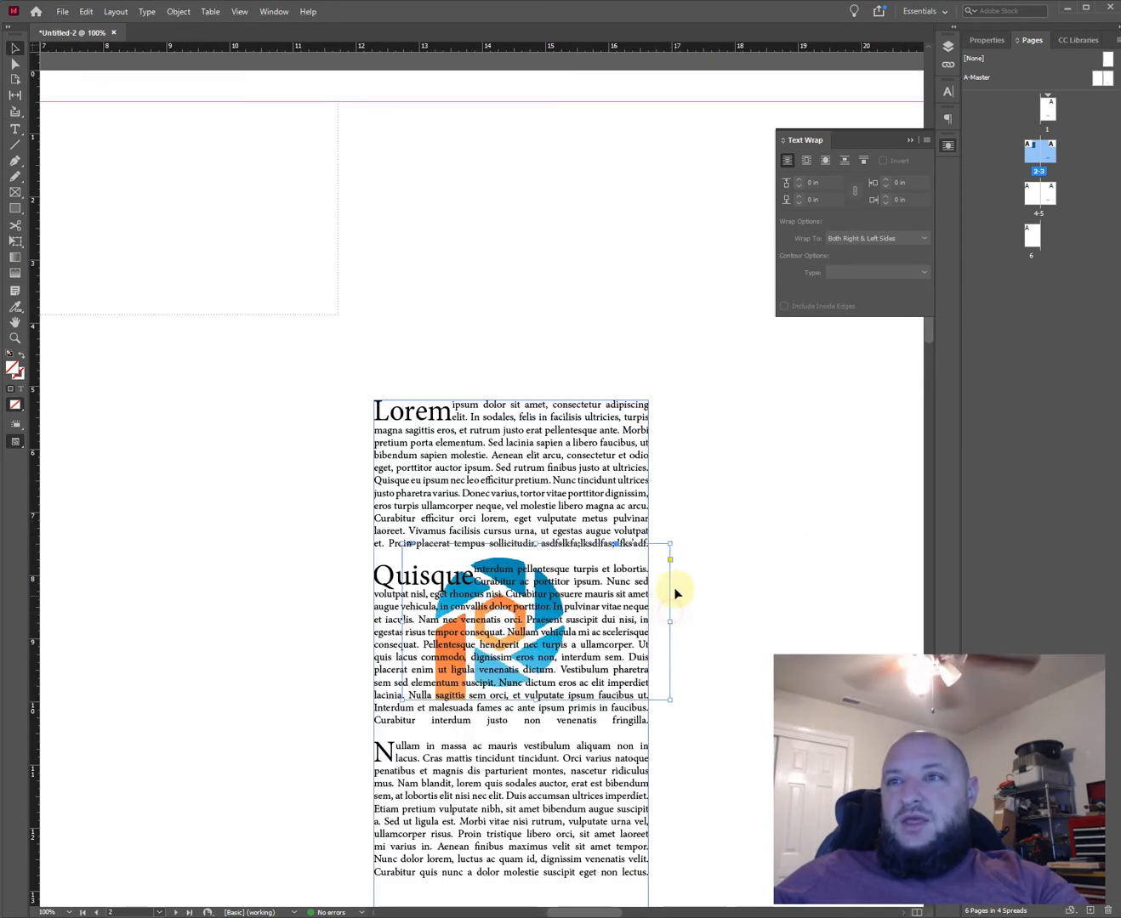
drag(671, 597, 651, 608)
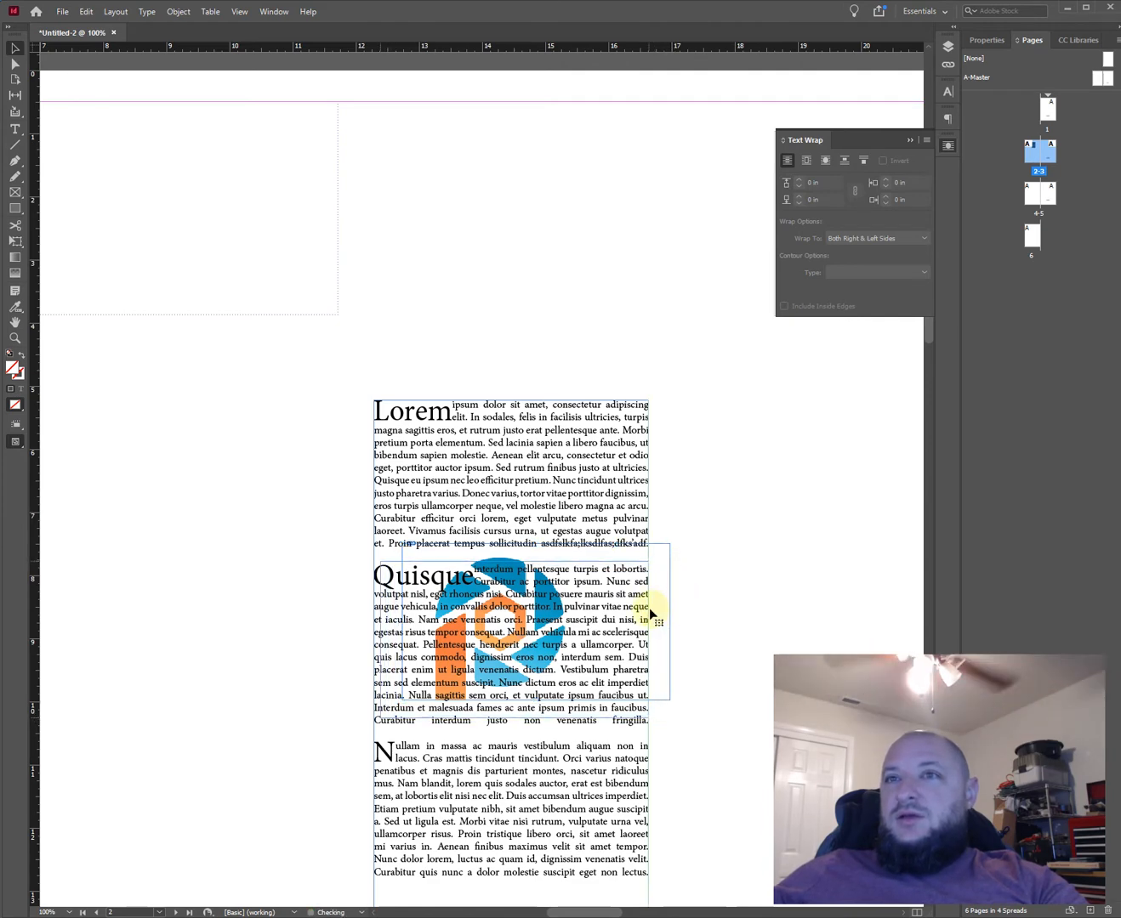
Wrap the text around the logo's bounding box and move the logo so it overlaps the column's left edge between the first two paragraphs
click(806, 161)
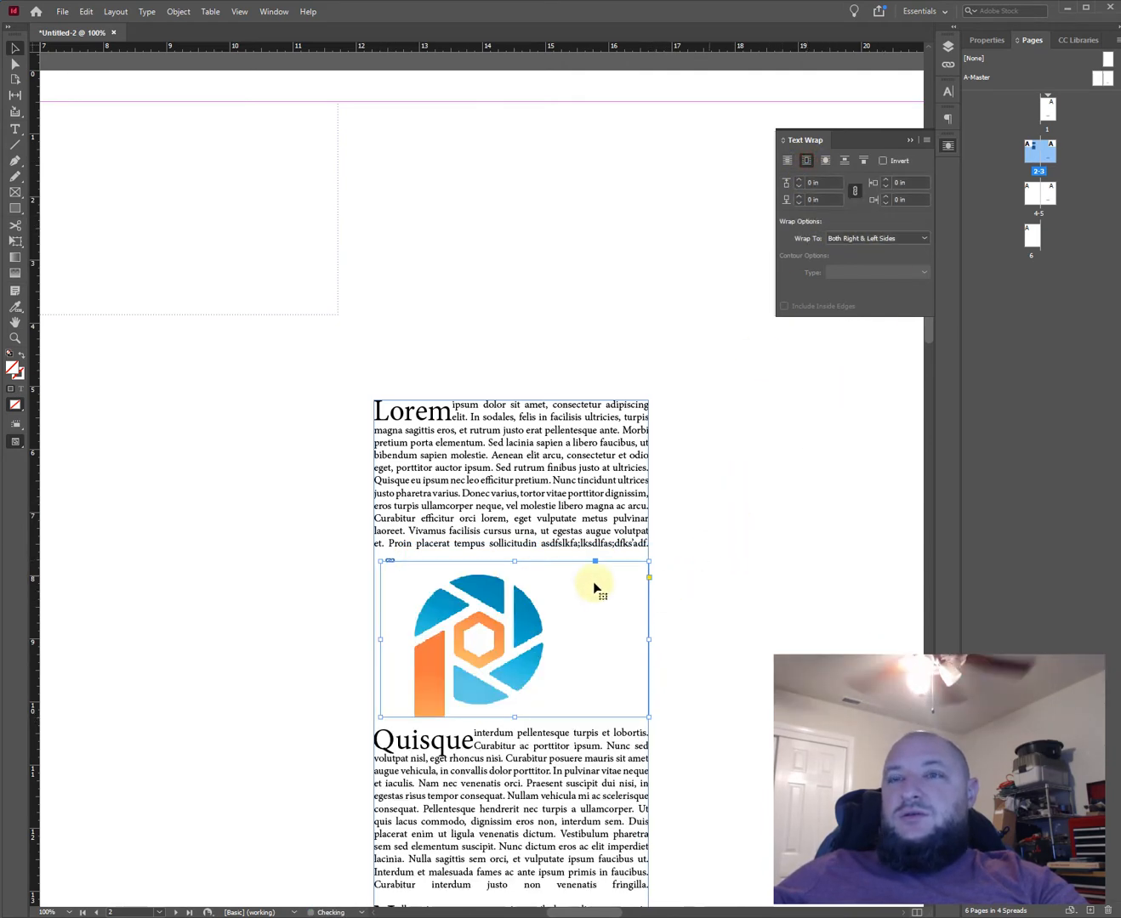
drag(498, 656, 427, 568)
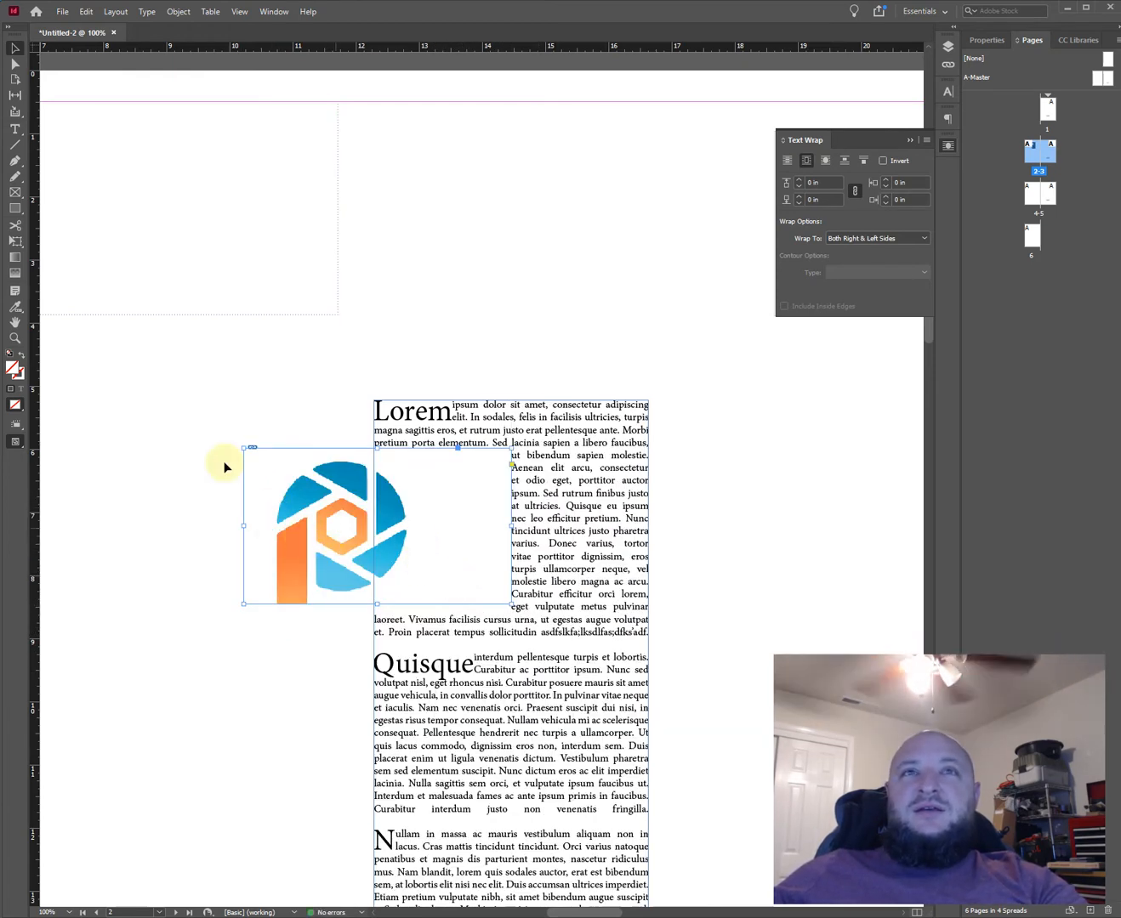
drag(328, 530, 312, 612)
scroll(306, 587, down, 3)
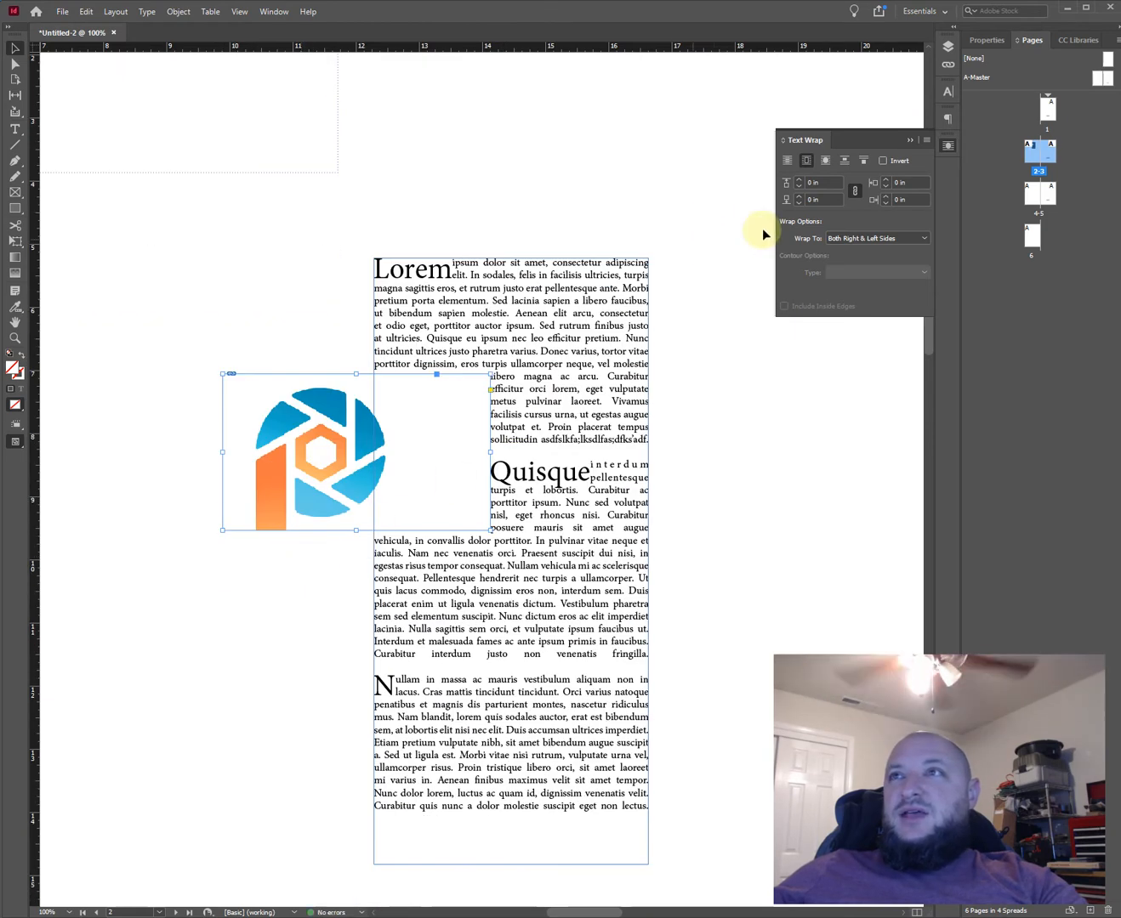
Switch the logo's text wrap to follow the object shape and scale the artwork down to fit its frame
click(786, 164)
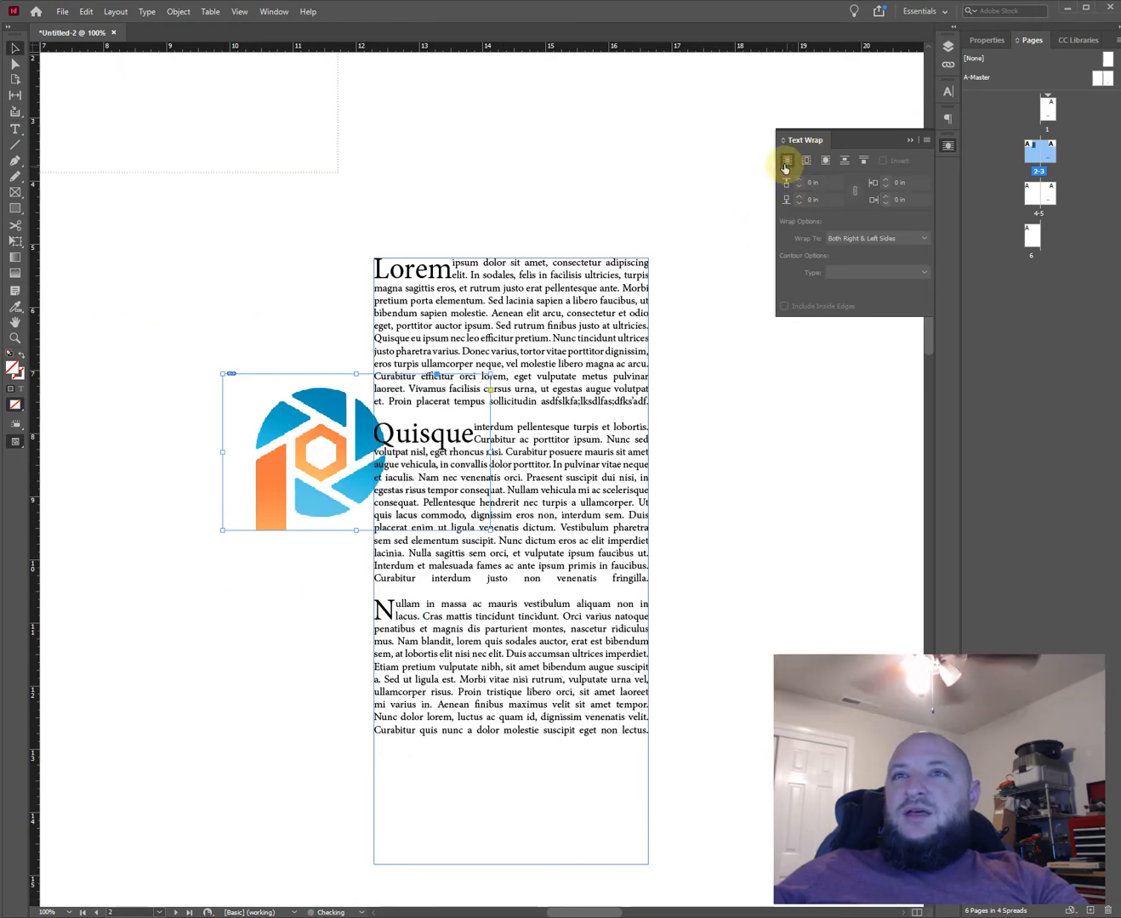
click(807, 161)
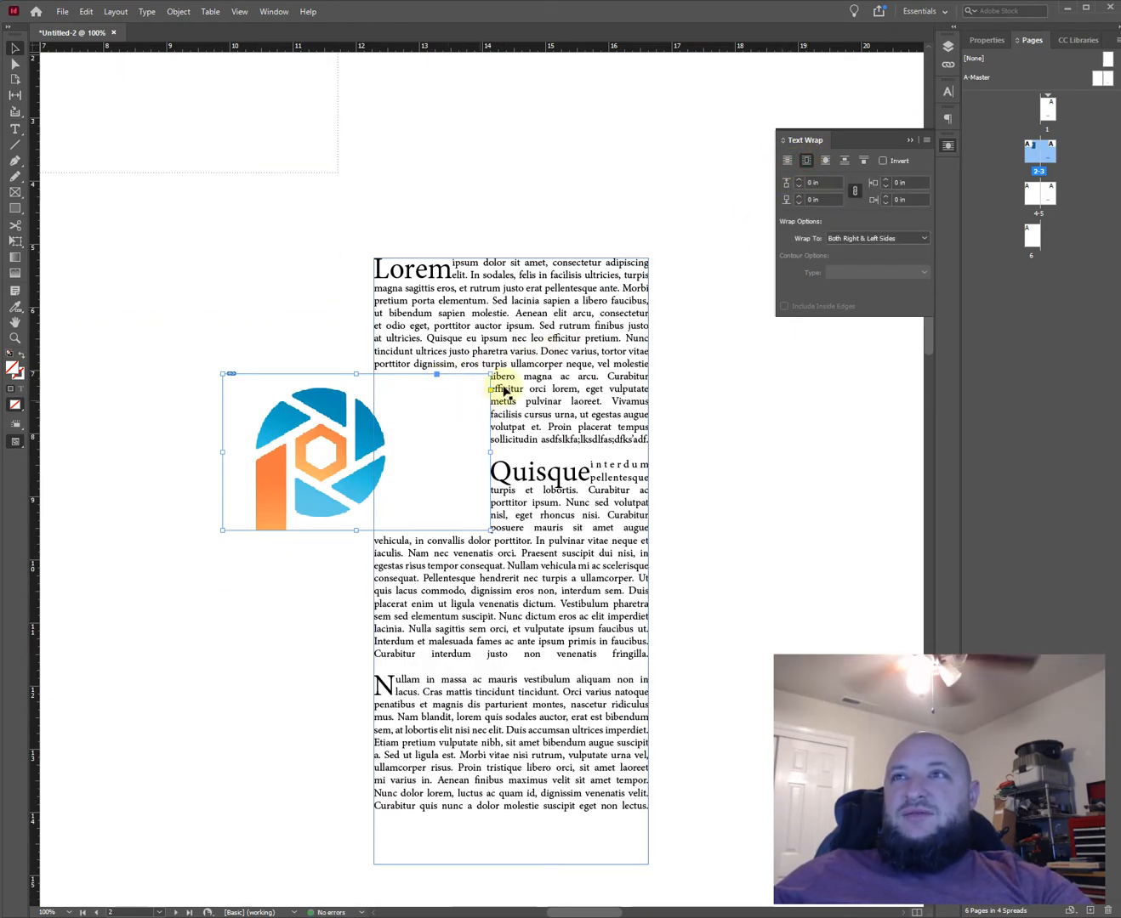
click(826, 163)
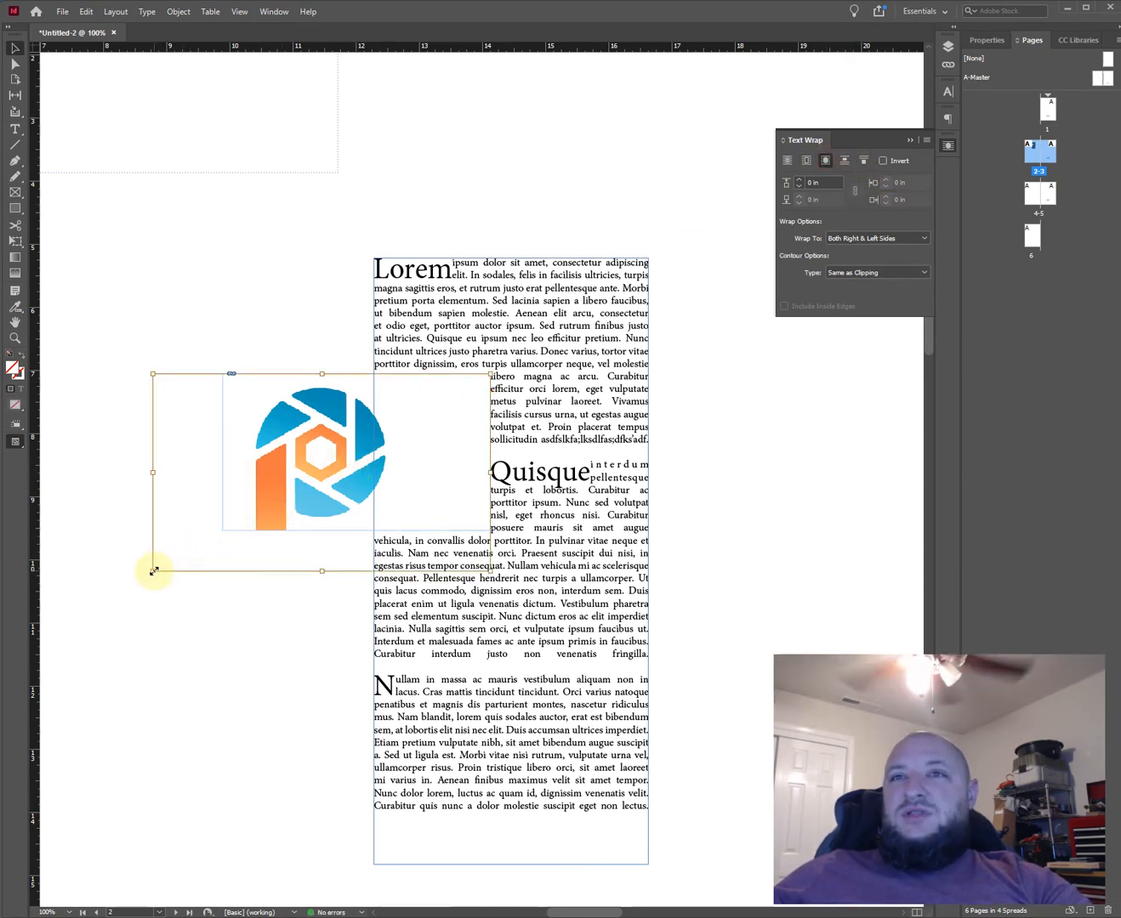
drag(155, 572, 220, 531)
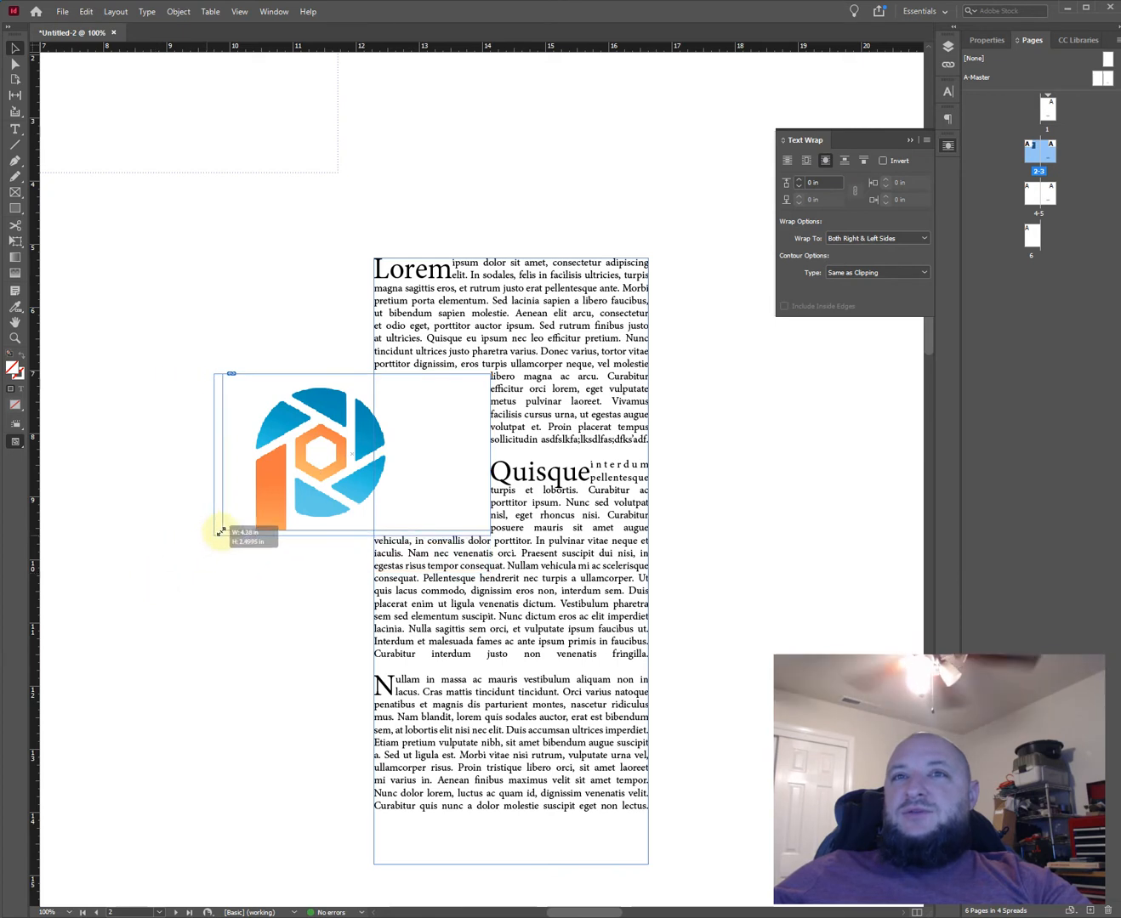
click(806, 161)
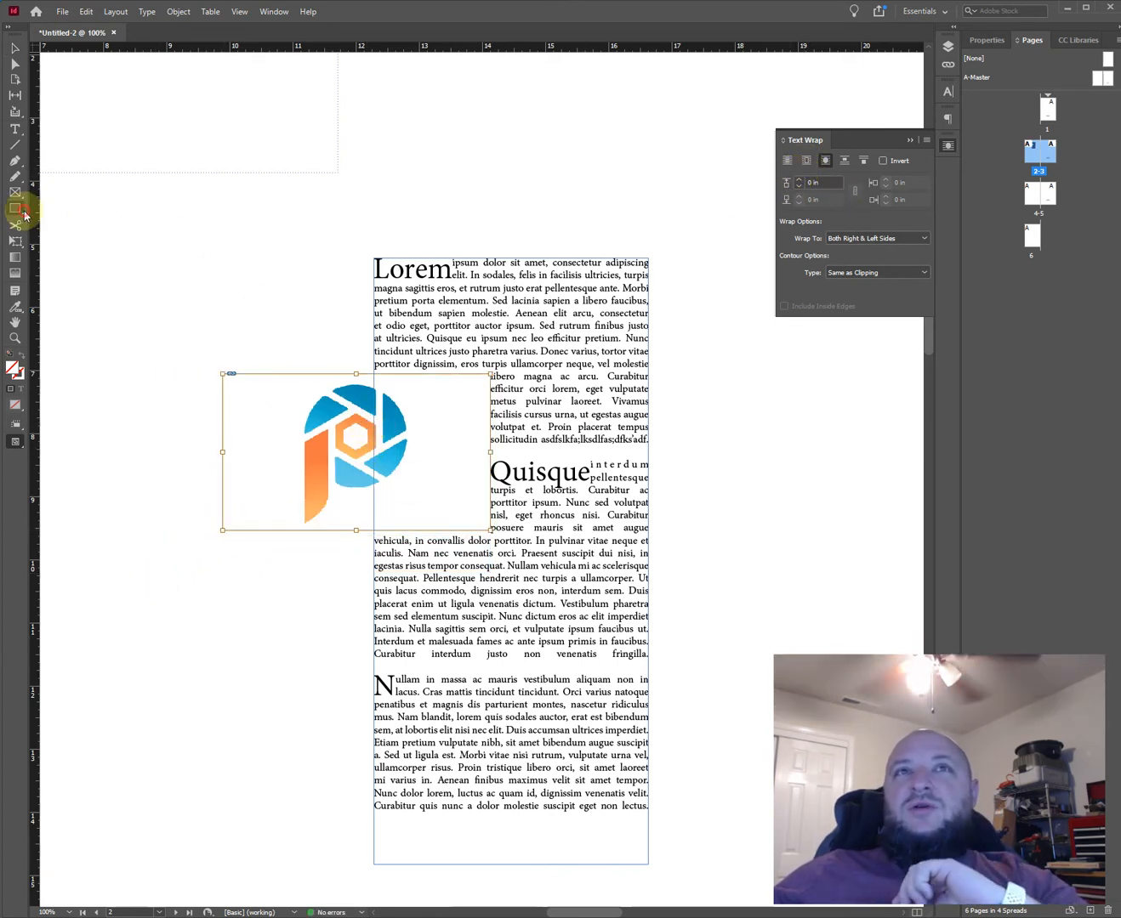
Draw a circle about 2.5 in wide over the column's right edge with text wrapped around its shape, and move the logo clear of the column
drag(16, 209, 58, 239)
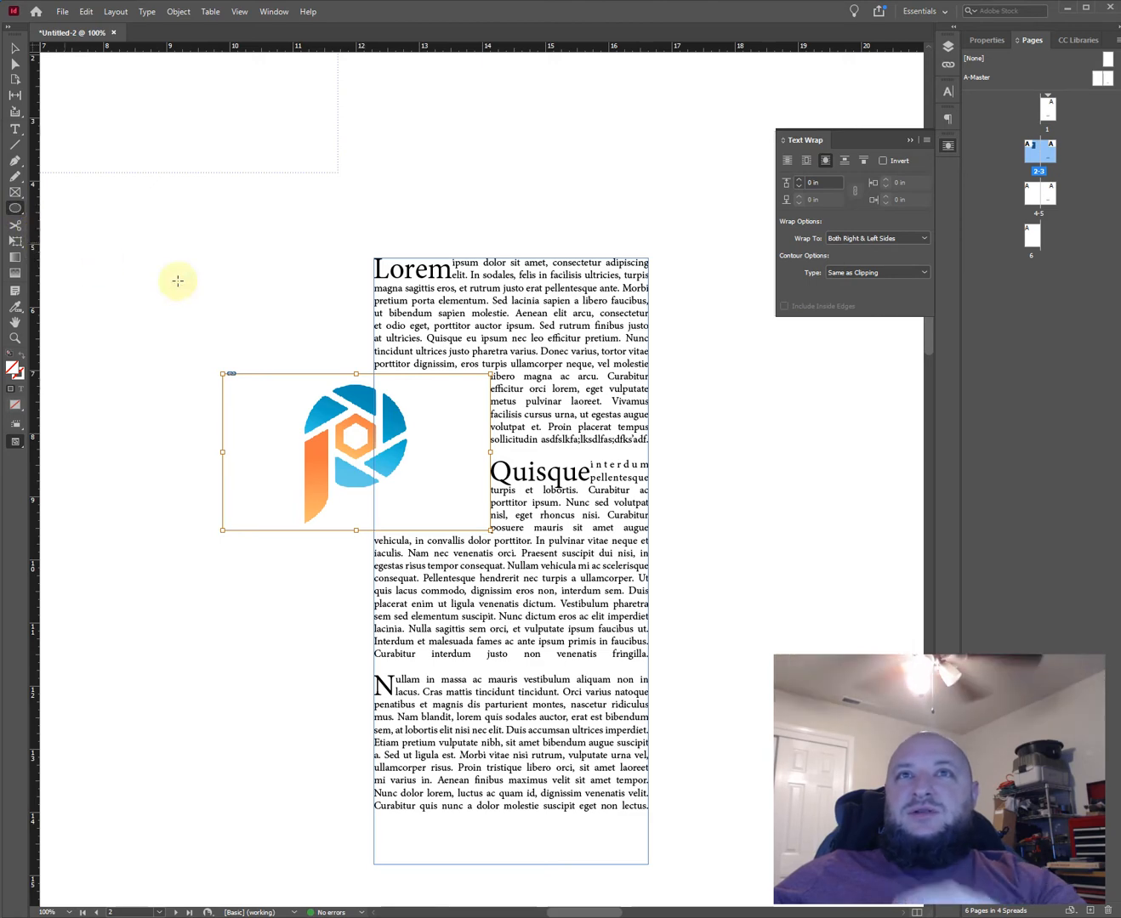
drag(589, 375, 662, 451)
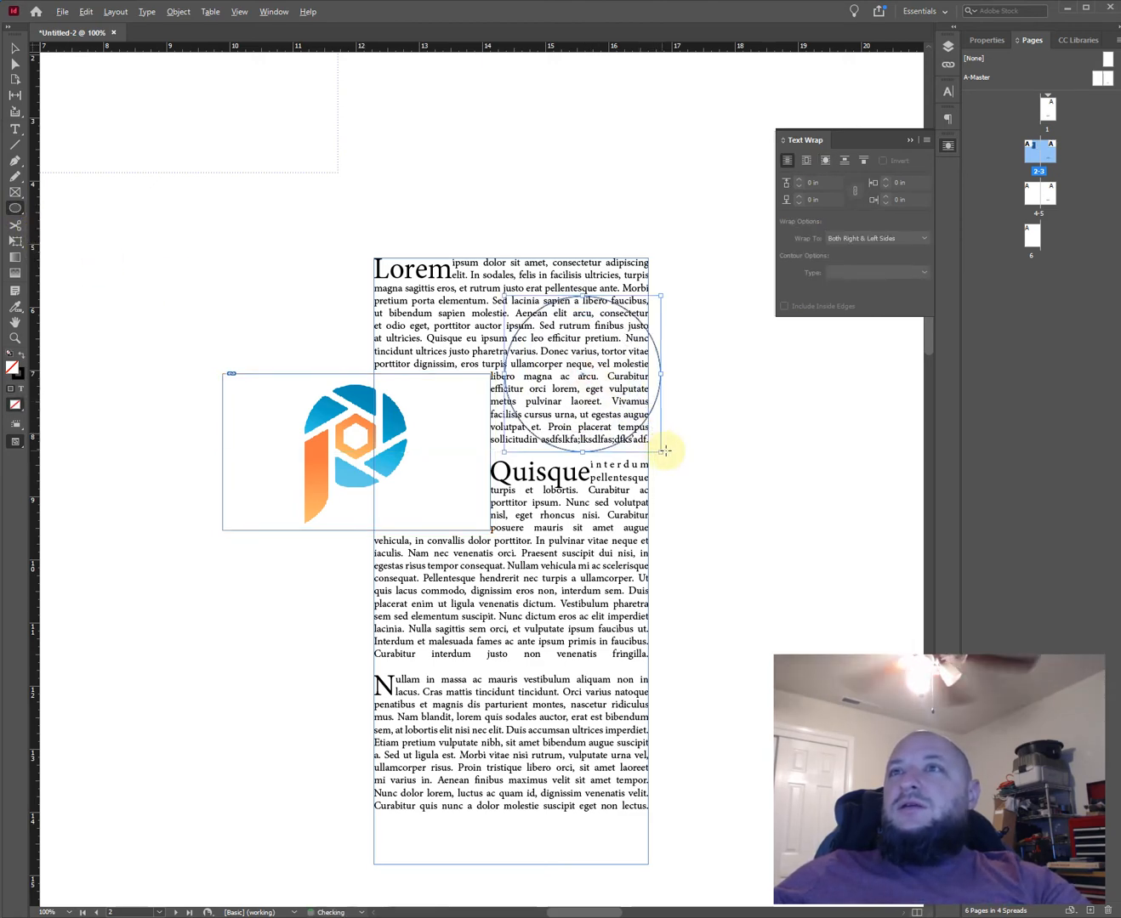
click(825, 162)
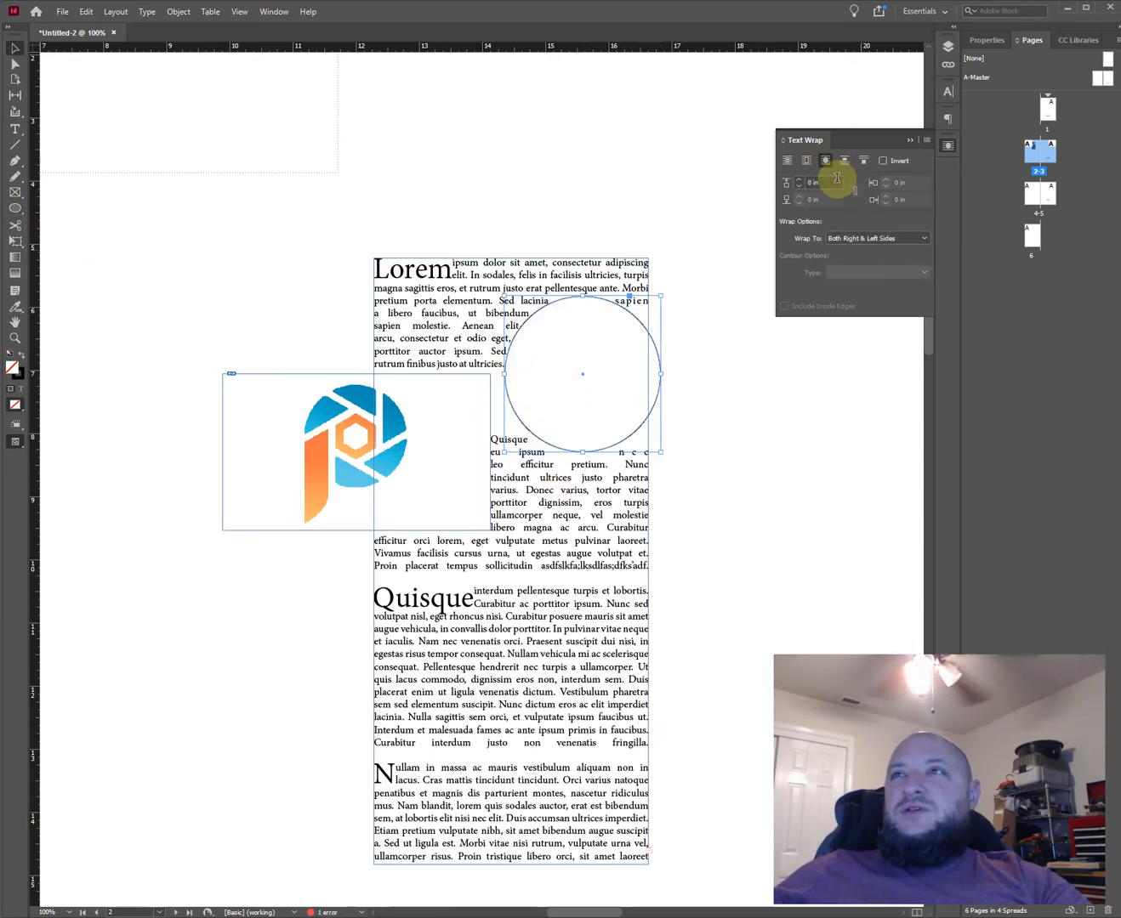
drag(427, 484, 268, 307)
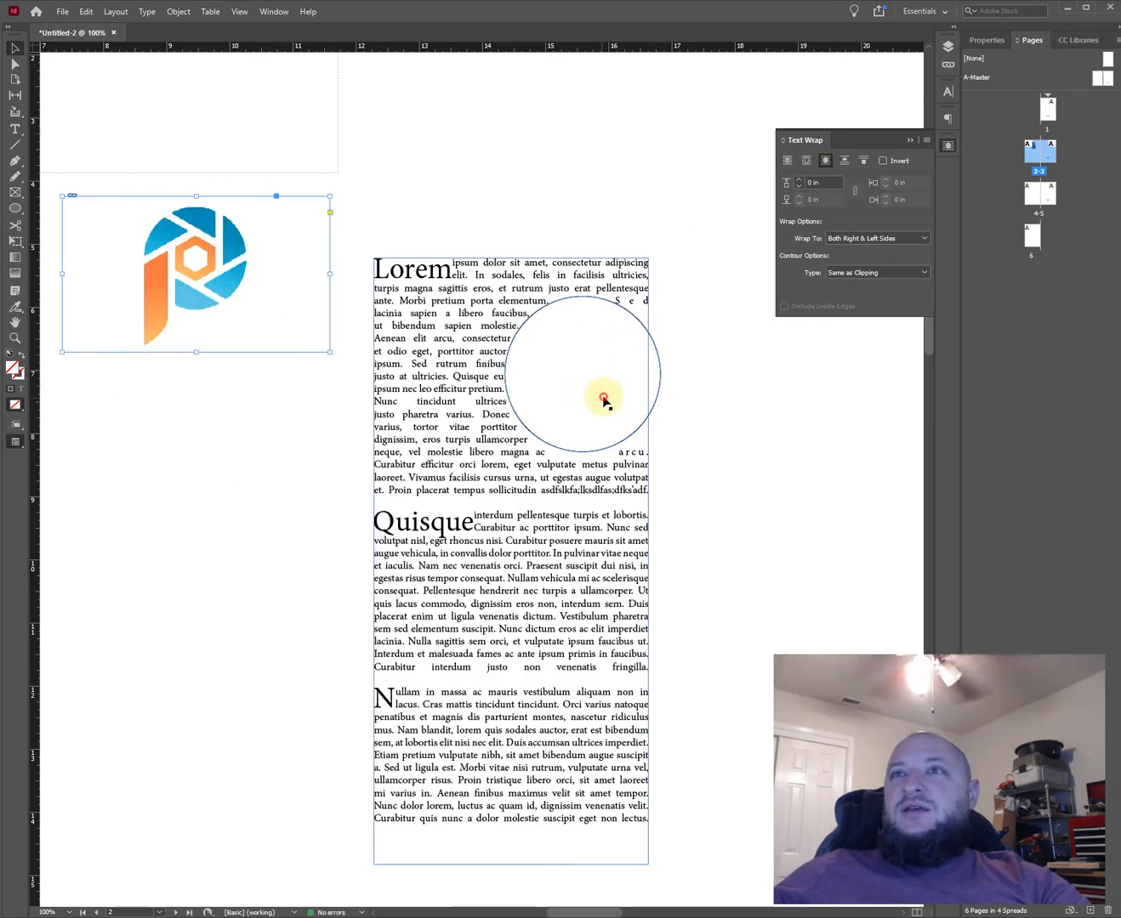
Change the circle's text wrap to wrap around its bounding box
click(603, 395)
click(661, 374)
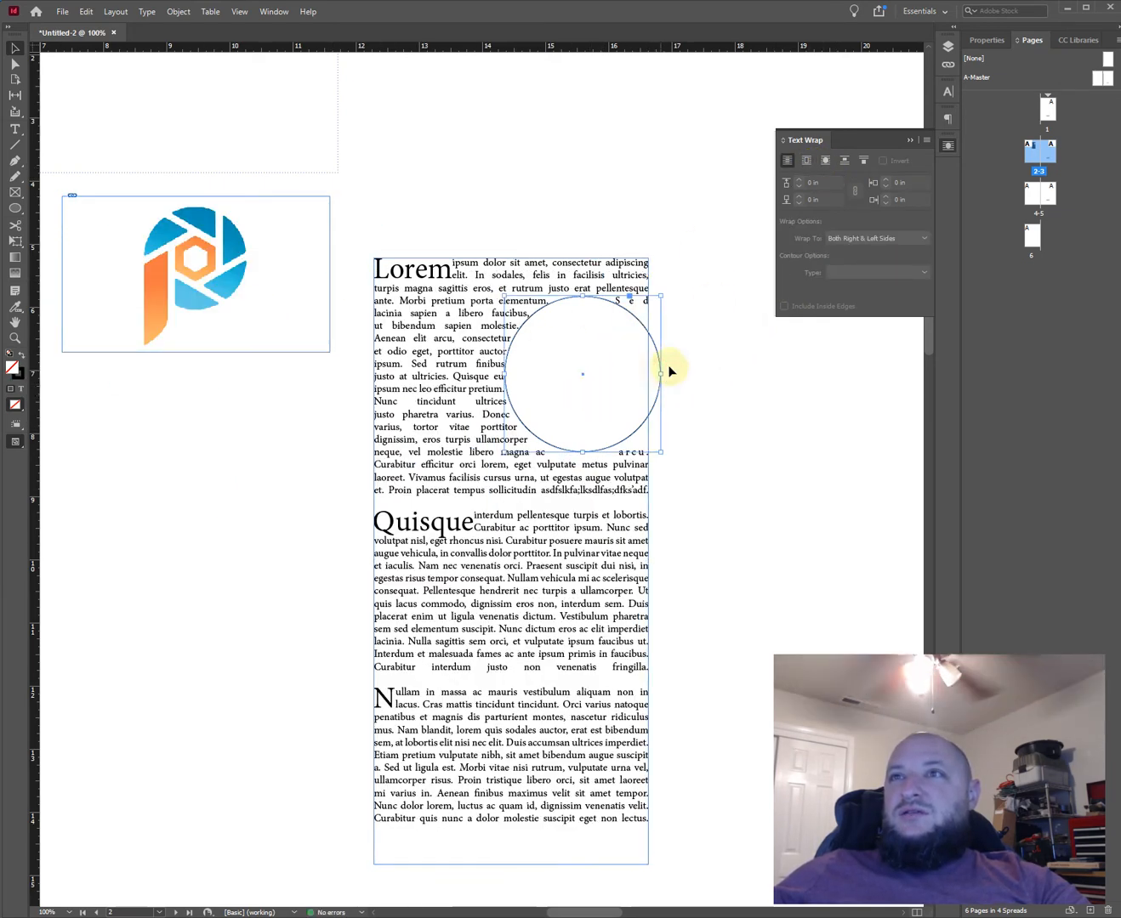
click(807, 160)
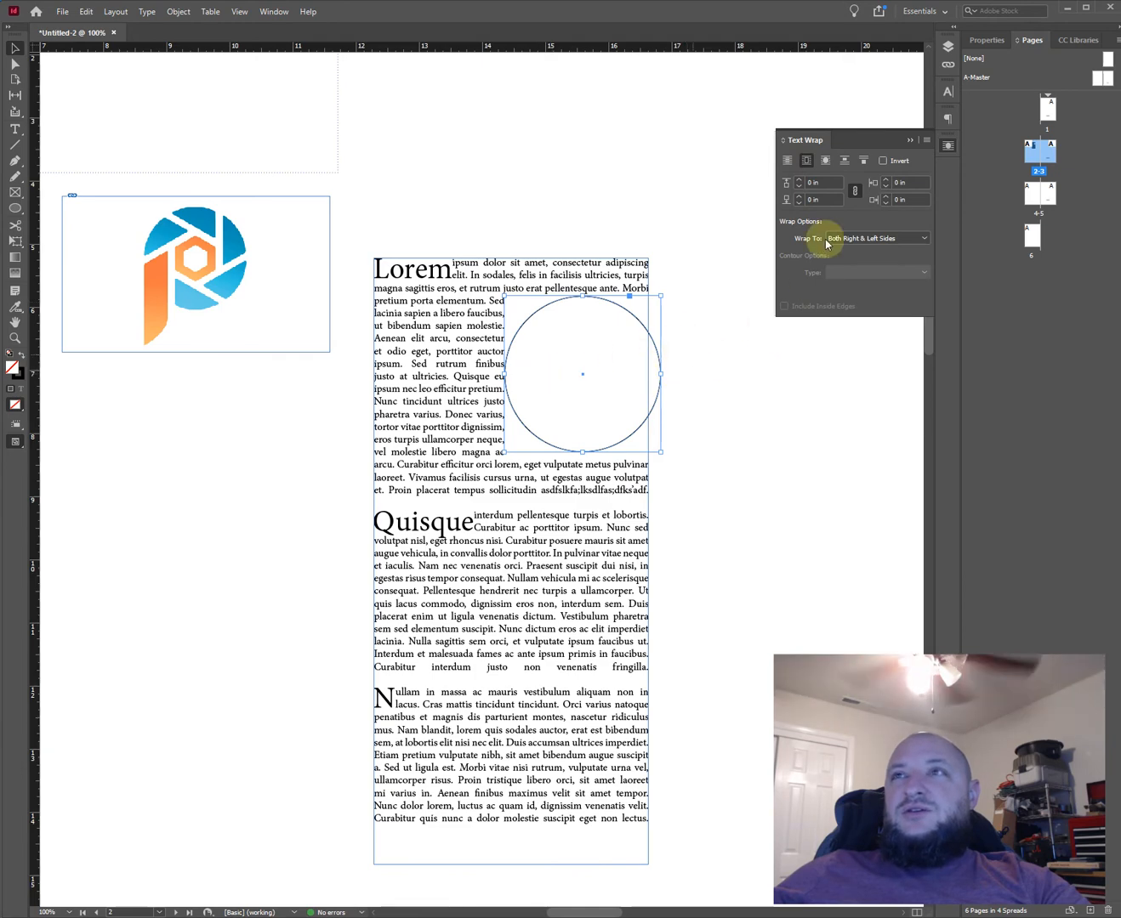
Set the circle's text wrap to jump object and move the circle near the middle of the column's width within the first paragraph
click(844, 161)
drag(595, 403, 515, 421)
key(ctrl+z)
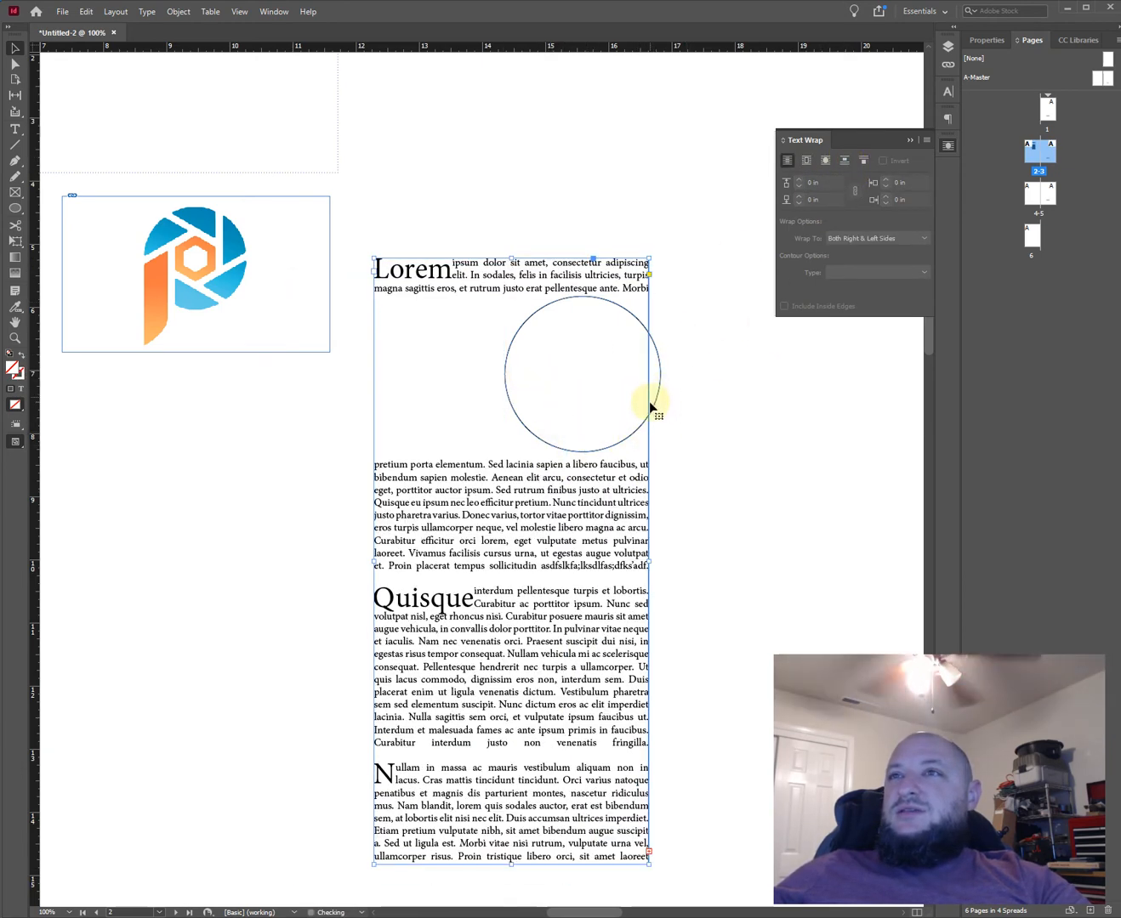
click(661, 385)
drag(658, 394, 596, 430)
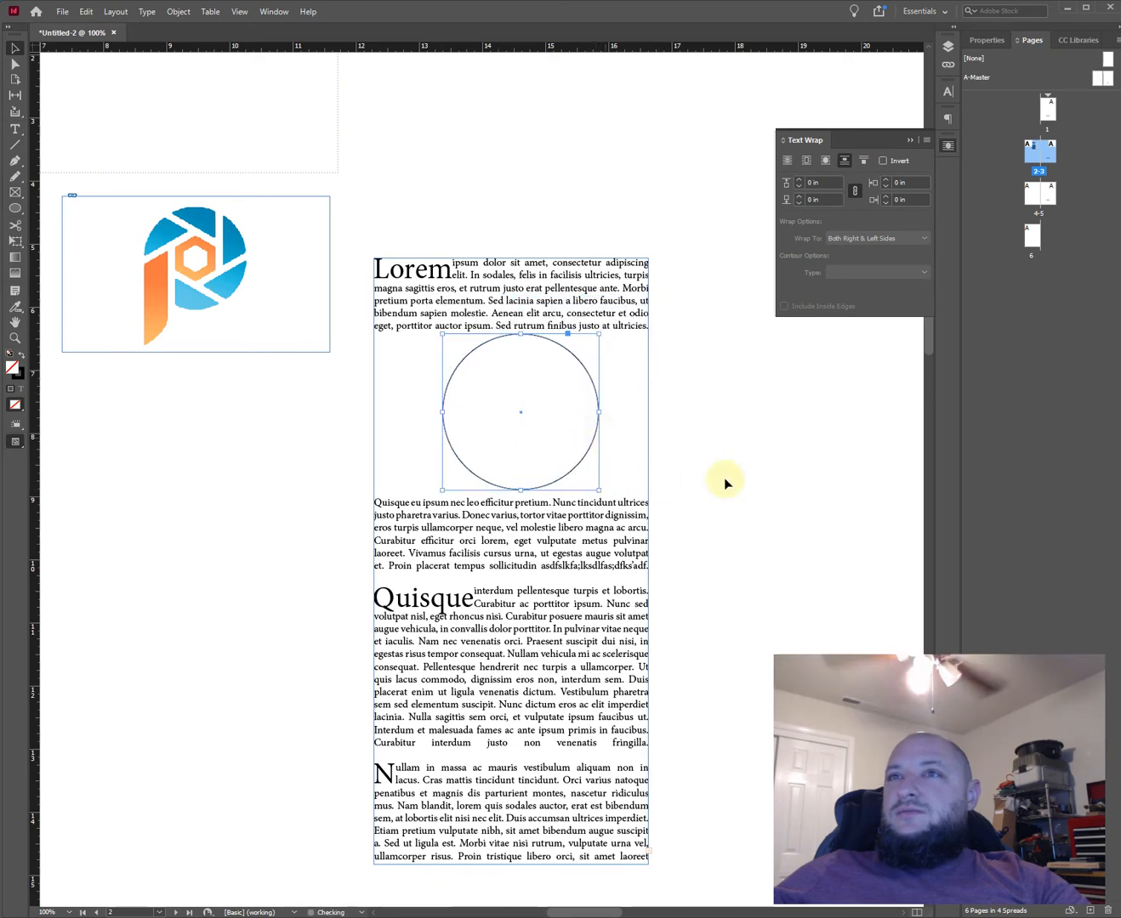
Set the circle's text wrap to jump to the next column and move the circle below the last paragraph
click(863, 161)
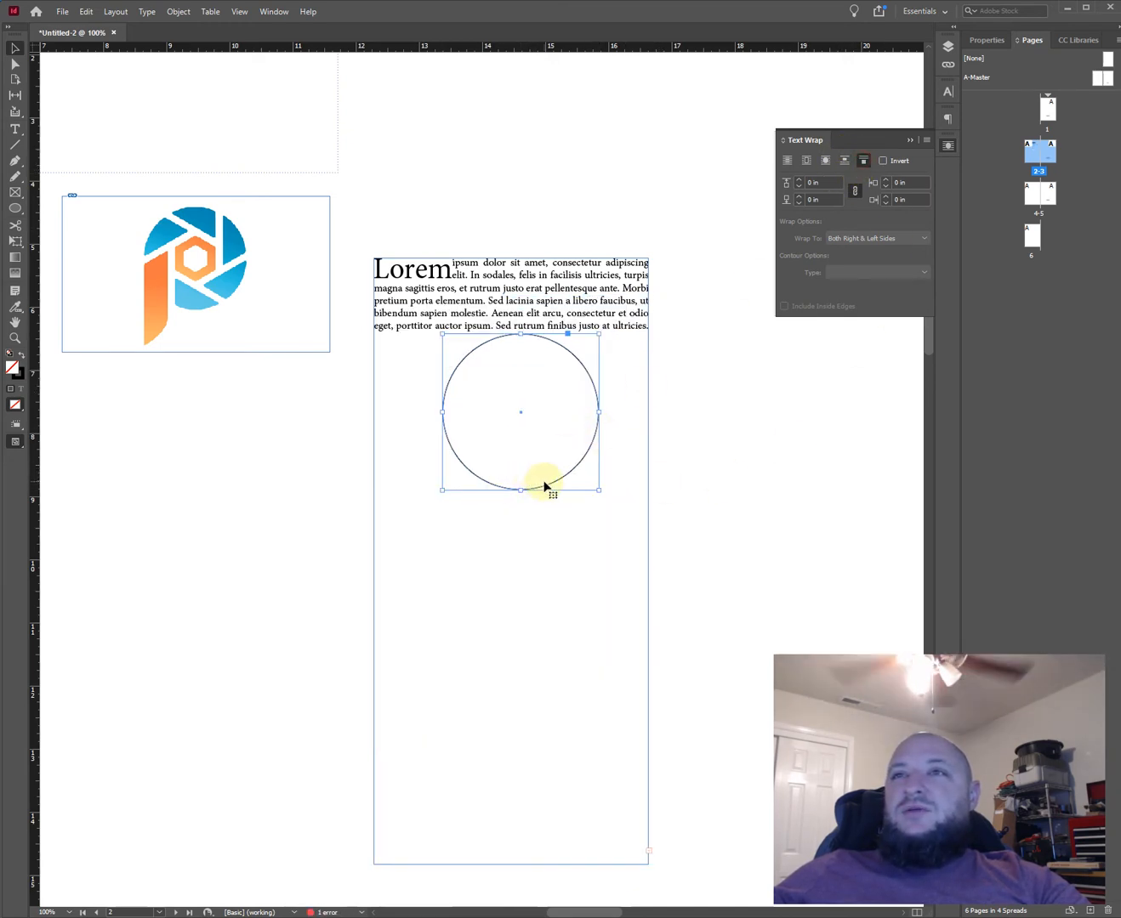
drag(546, 487, 531, 667)
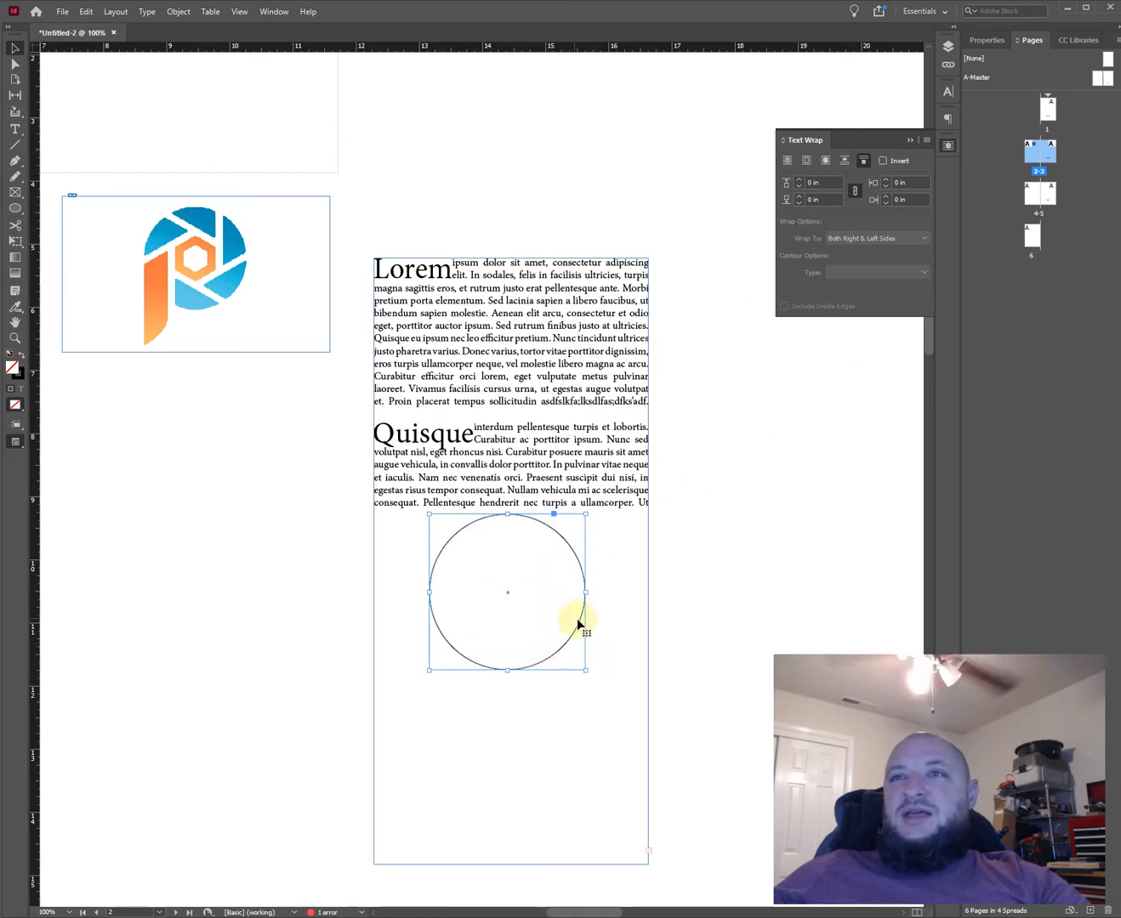
drag(576, 625, 585, 846)
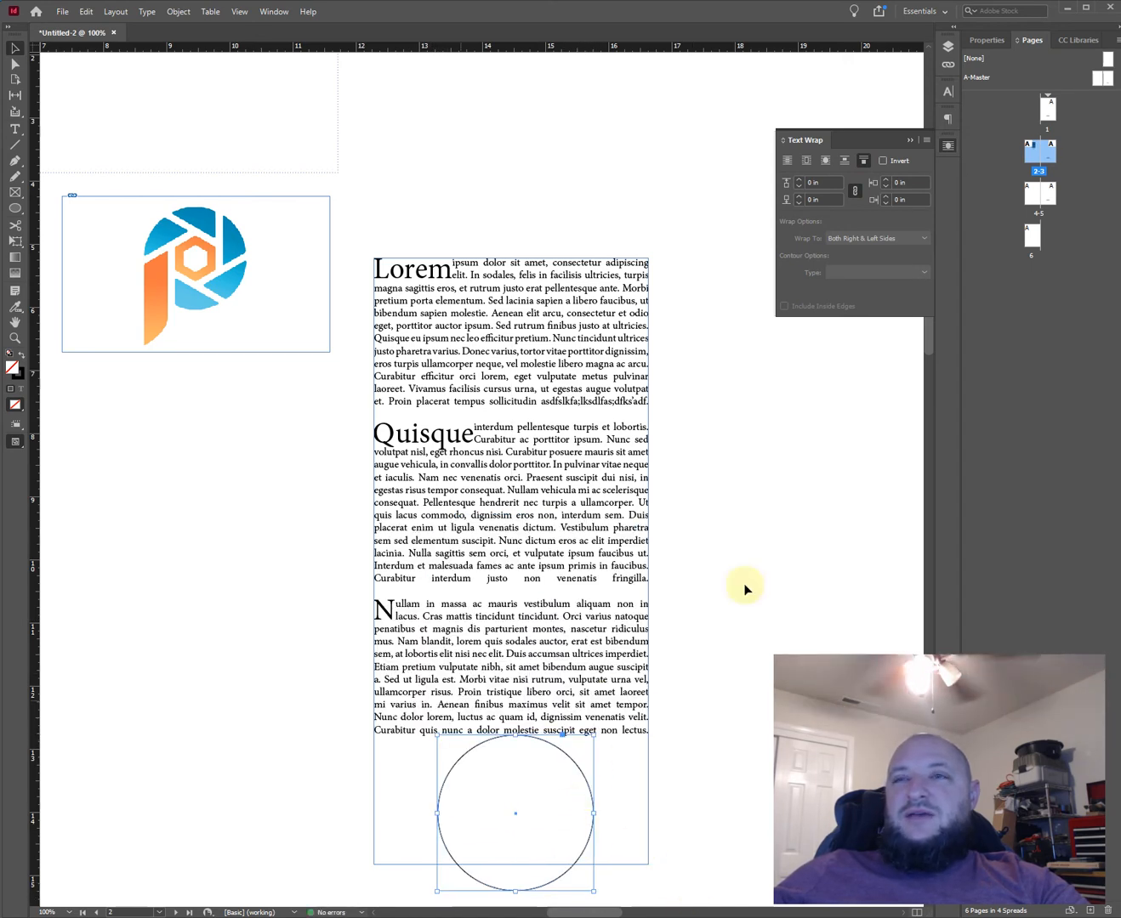
click(808, 501)
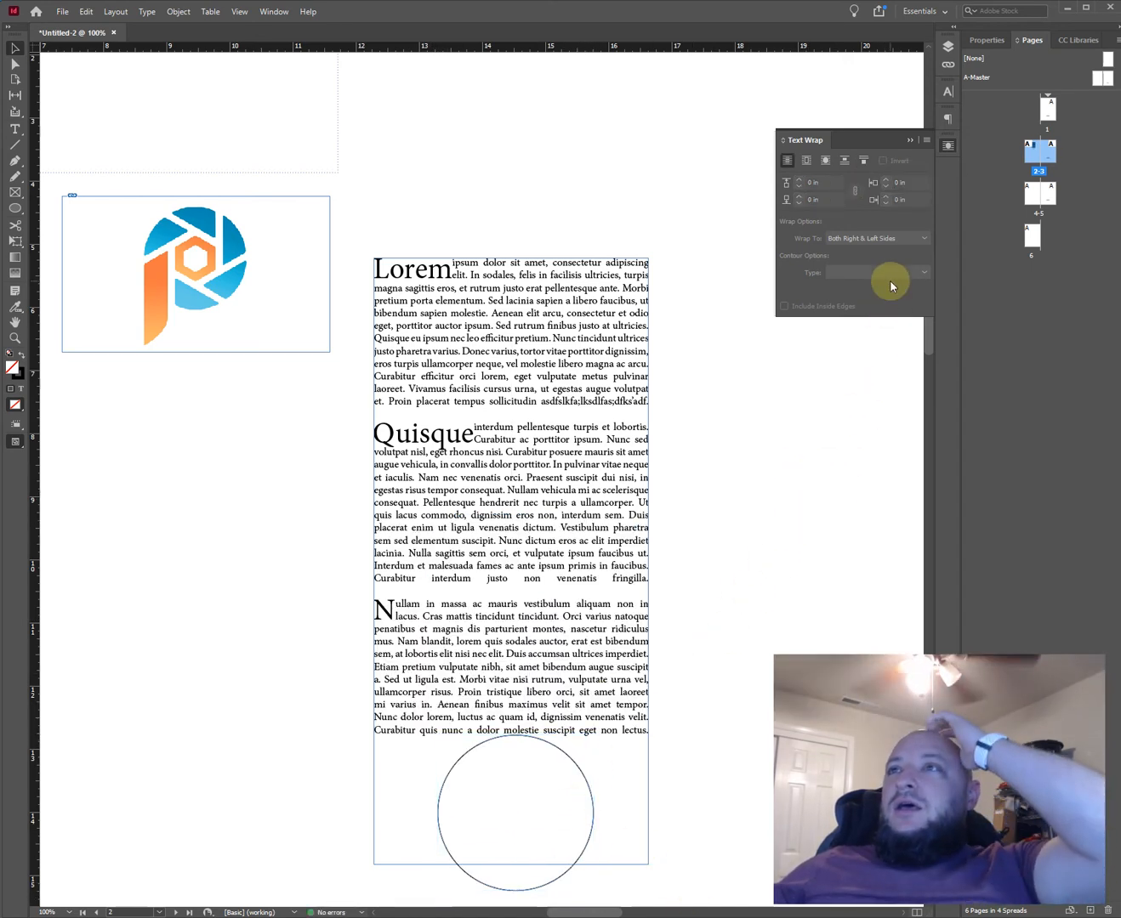
Move the circle up so that it sits directly below the Quisque paragraph
click(592, 803)
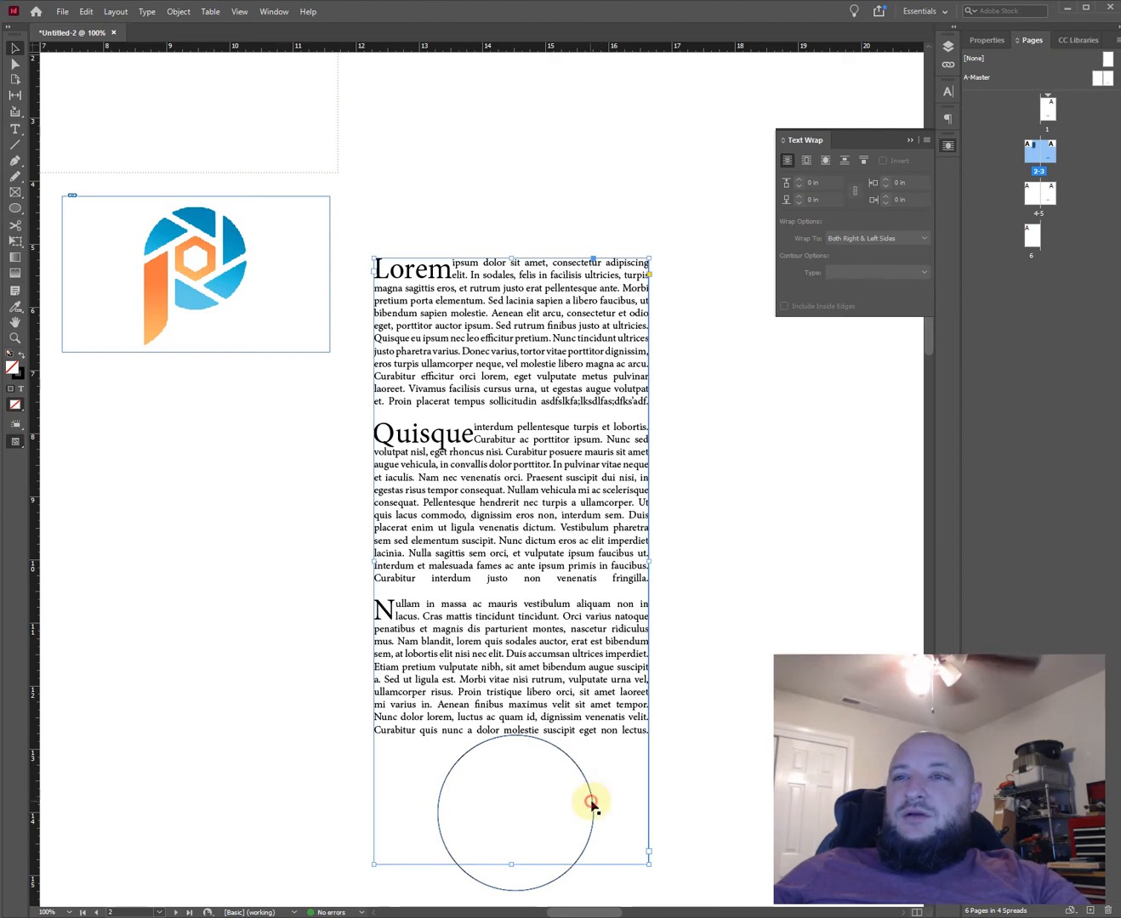
click(551, 884)
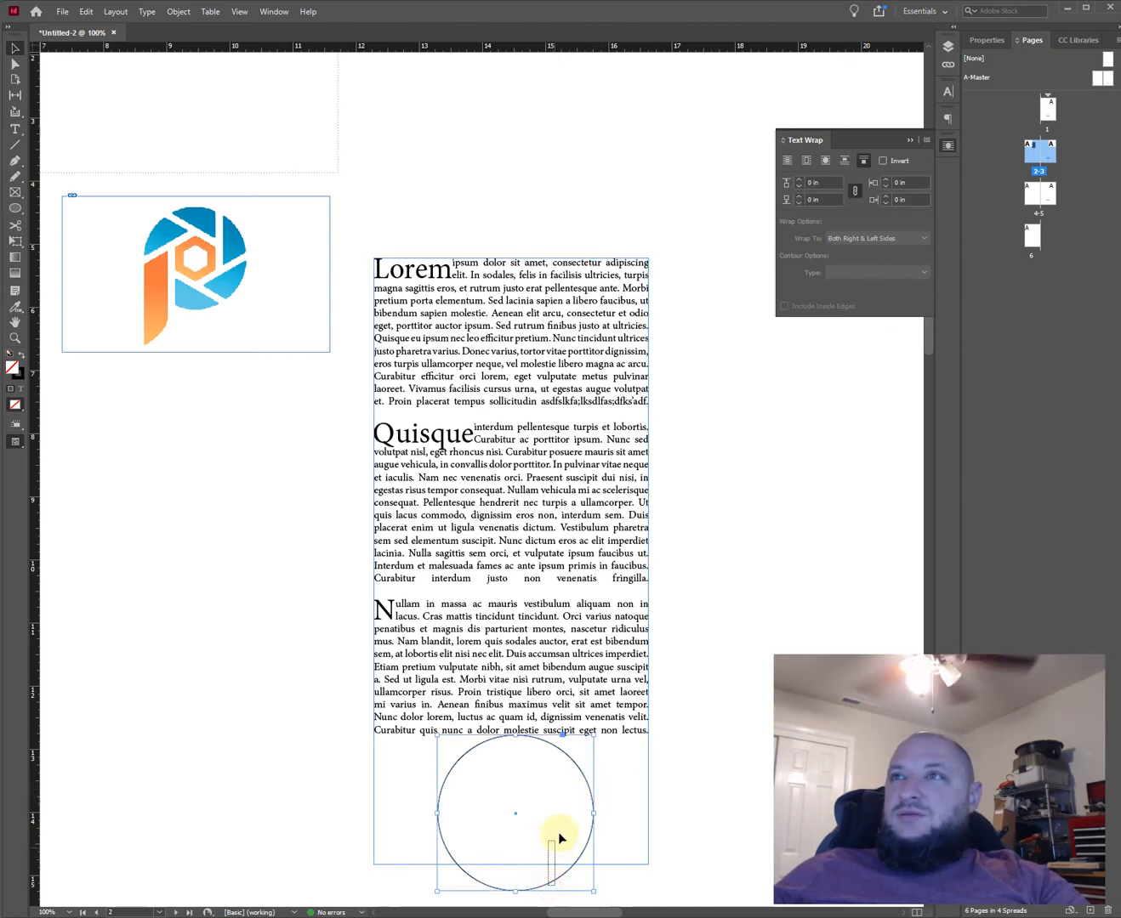
drag(559, 833, 560, 831)
click(694, 830)
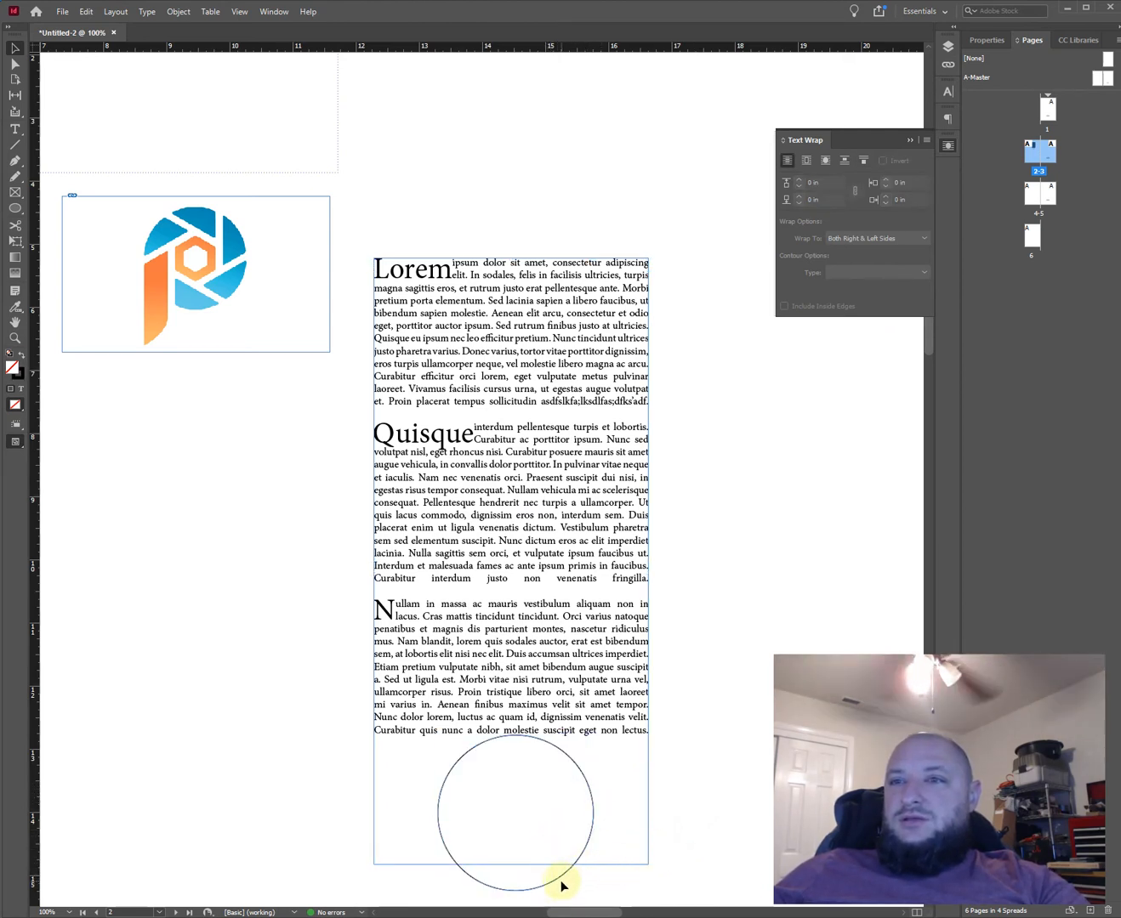
click(550, 890)
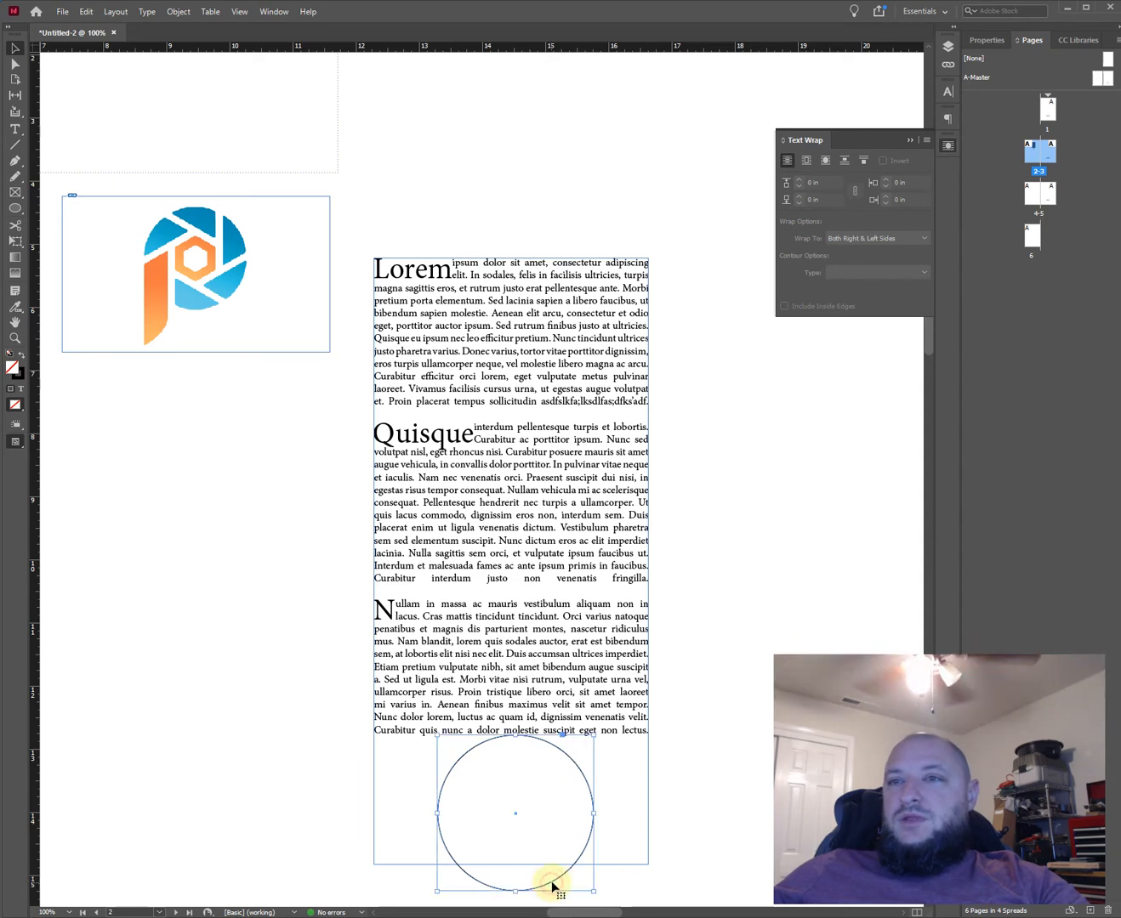
drag(549, 887, 560, 742)
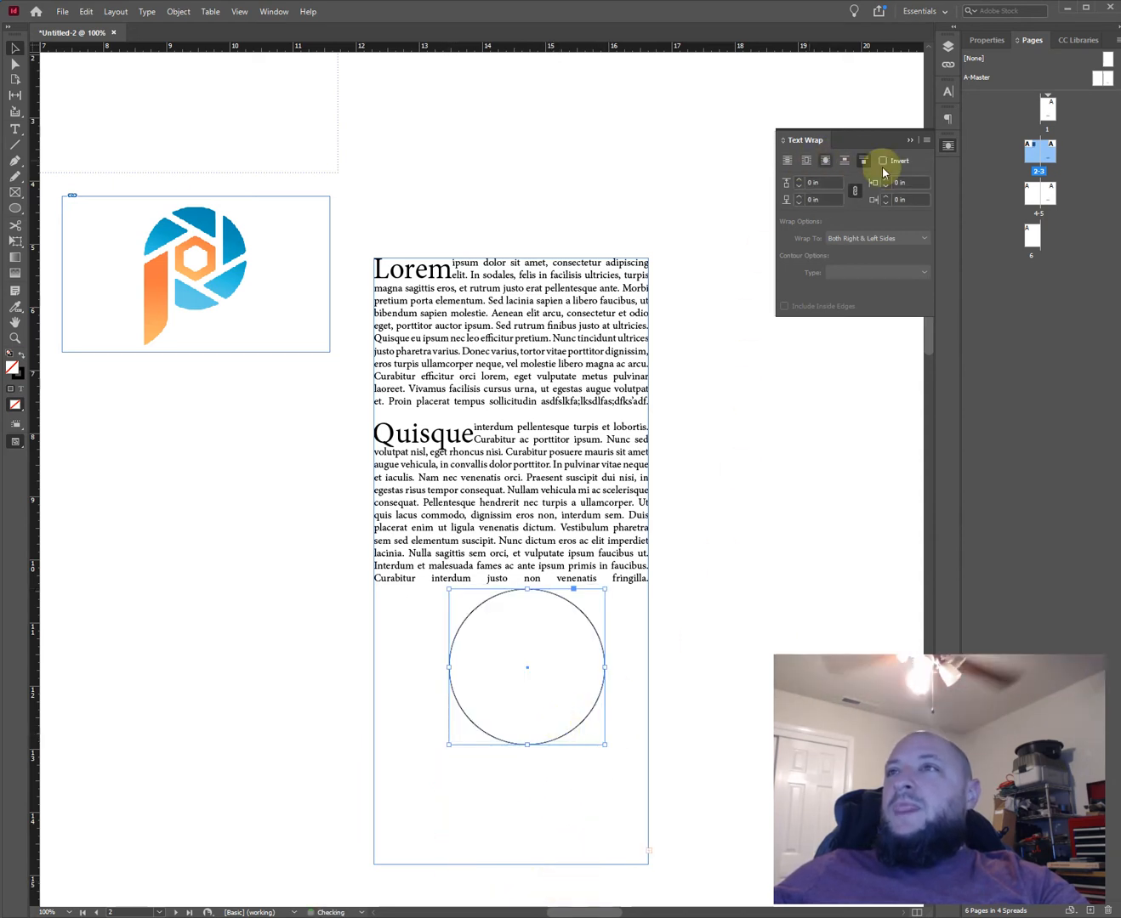
Wrap the text around the circle's bounding box with a 0.25 in offset on all sides
click(806, 161)
click(800, 181)
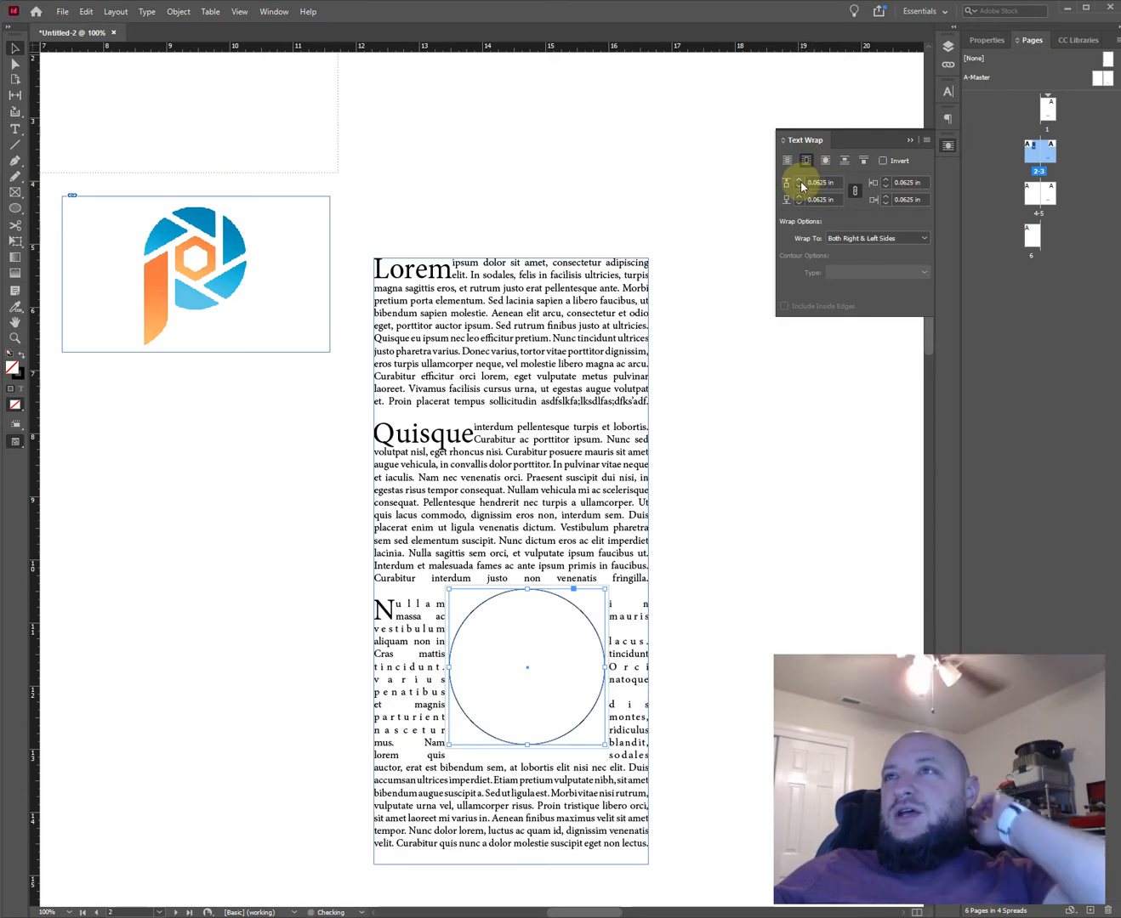
click(799, 180)
click(799, 181)
click(800, 181)
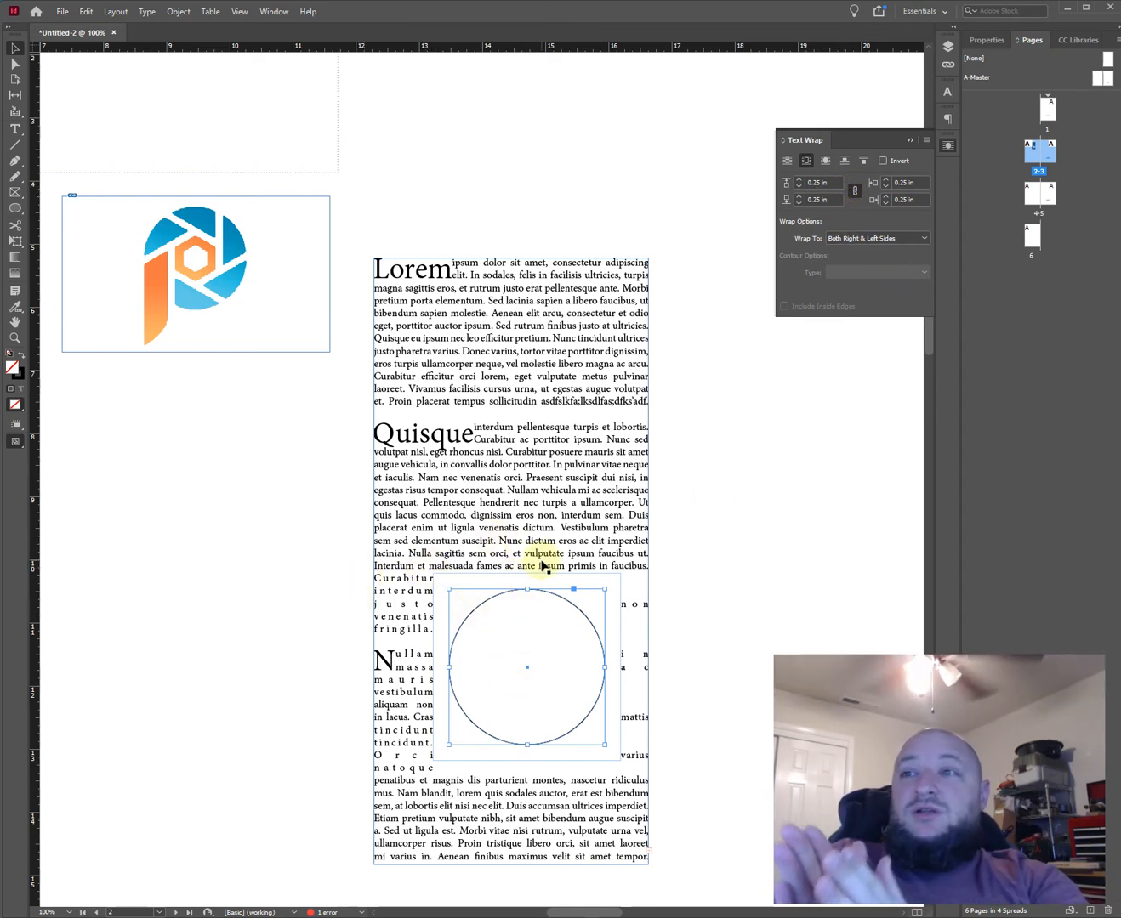
Left-align all the text in the lorem ipsum frame
click(539, 434)
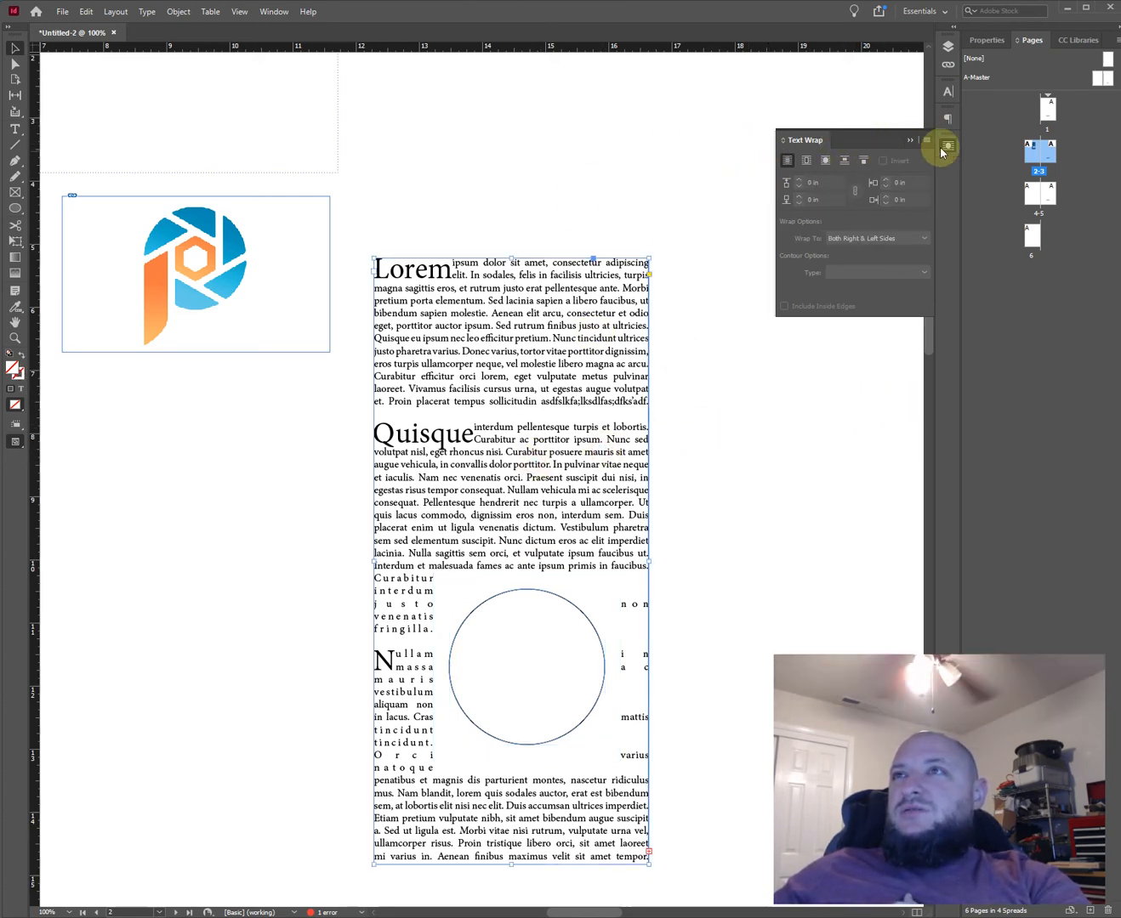
click(947, 118)
click(787, 132)
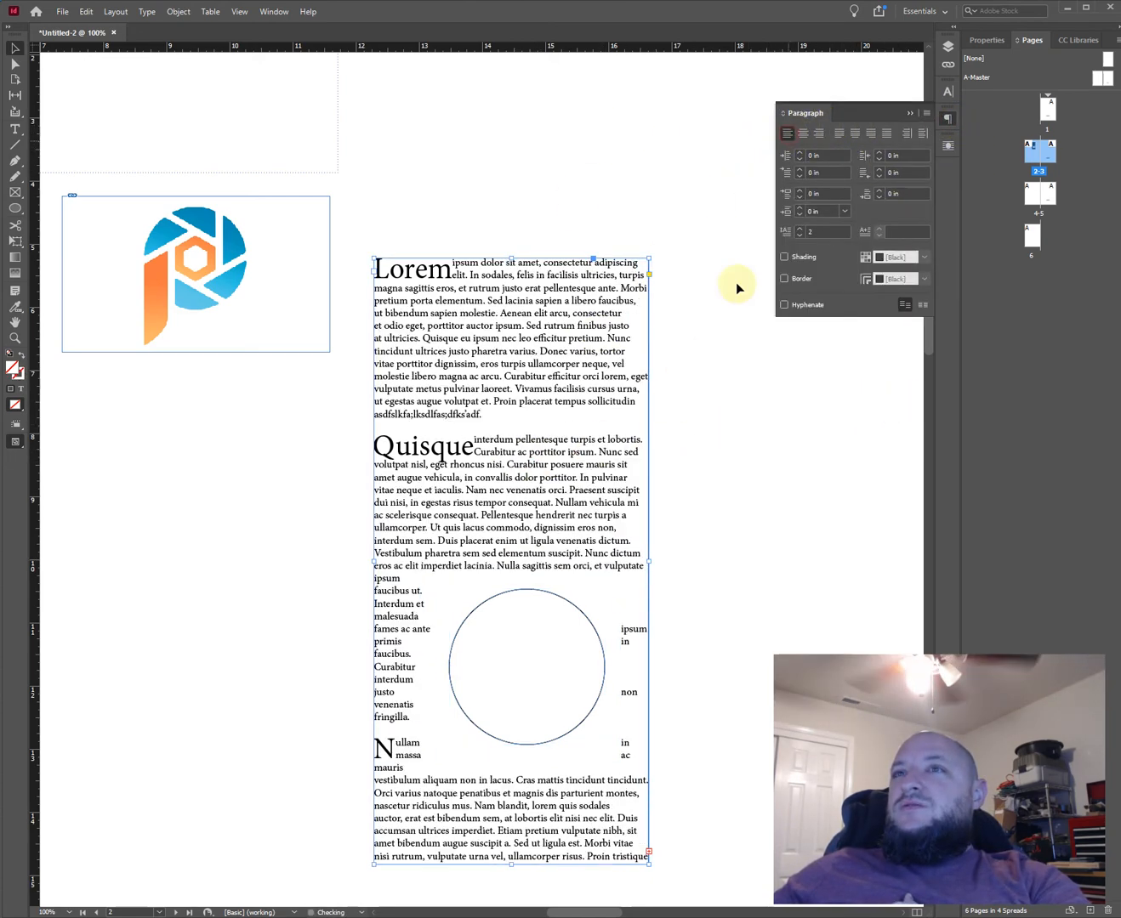
click(742, 452)
Wrap the text around the circle's object shape with a 0.25 in offset
click(491, 731)
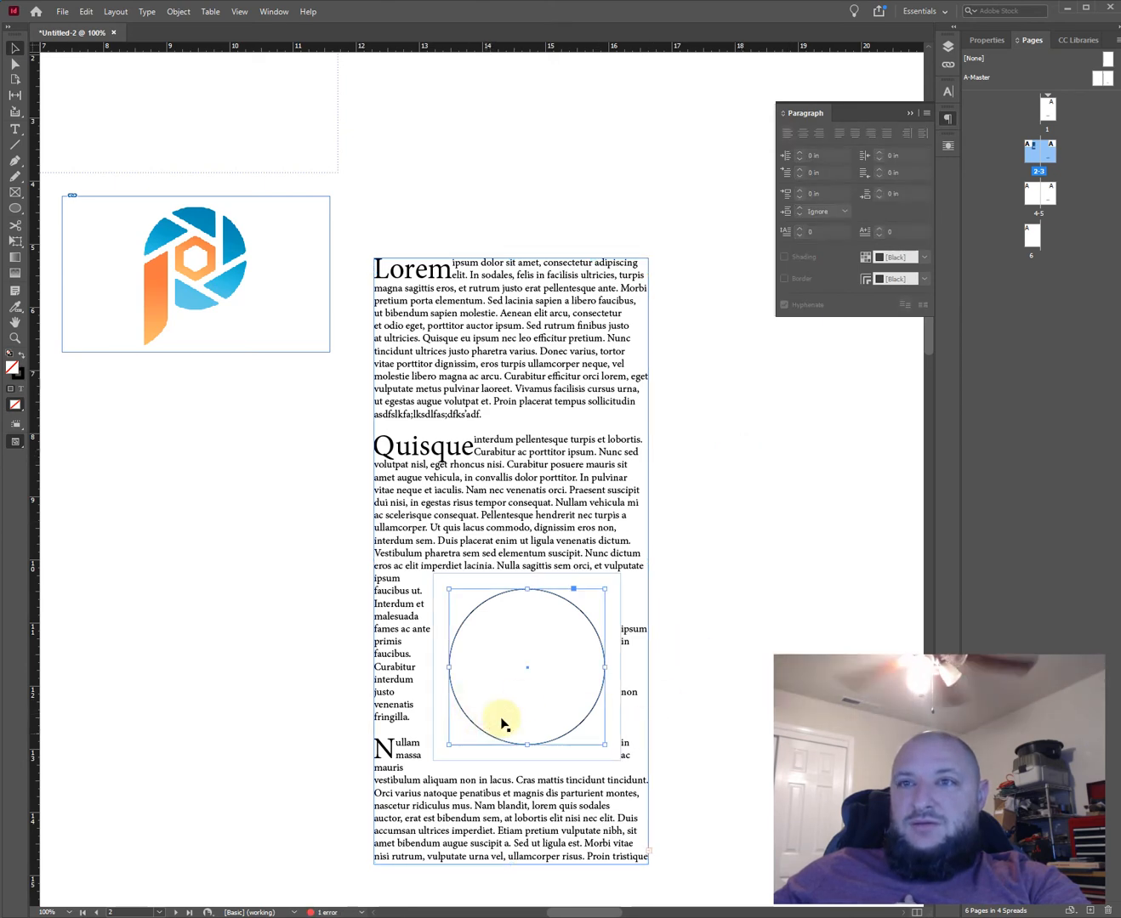
click(947, 147)
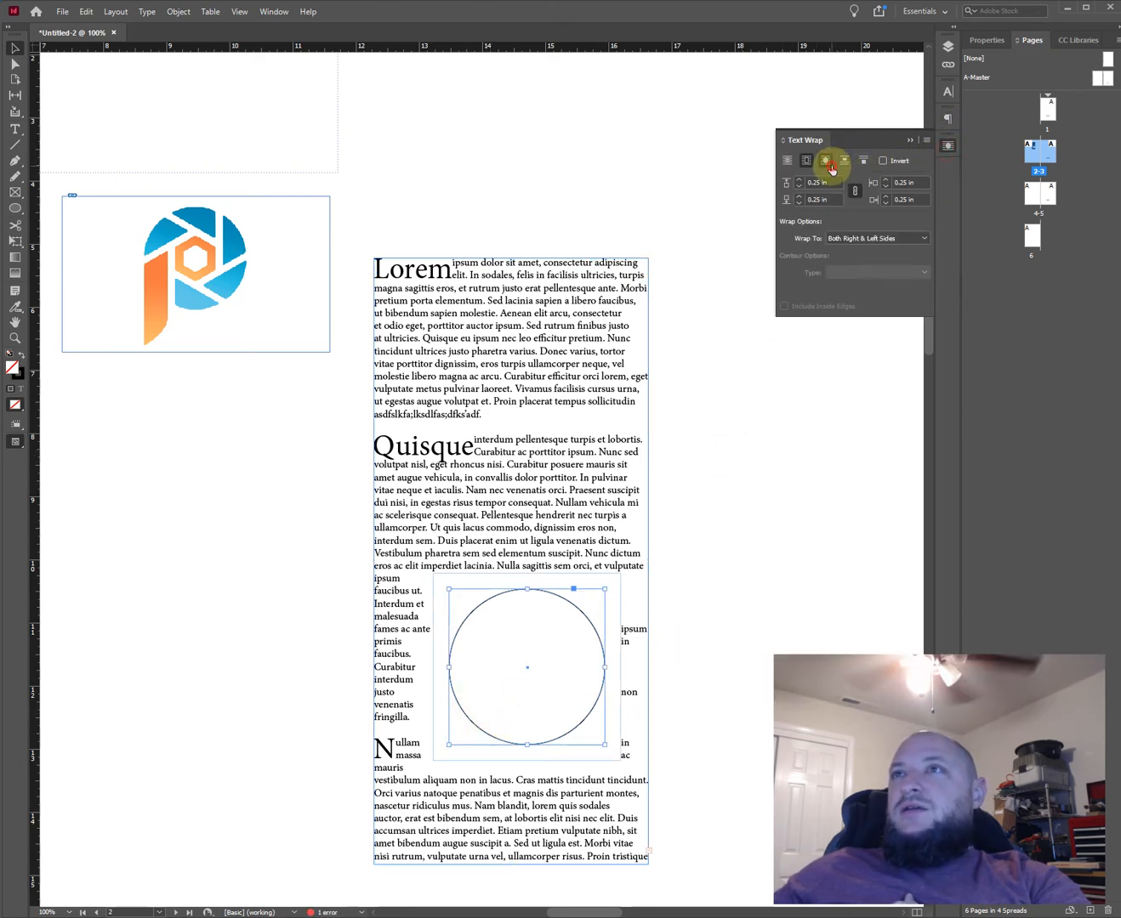
click(825, 160)
click(733, 599)
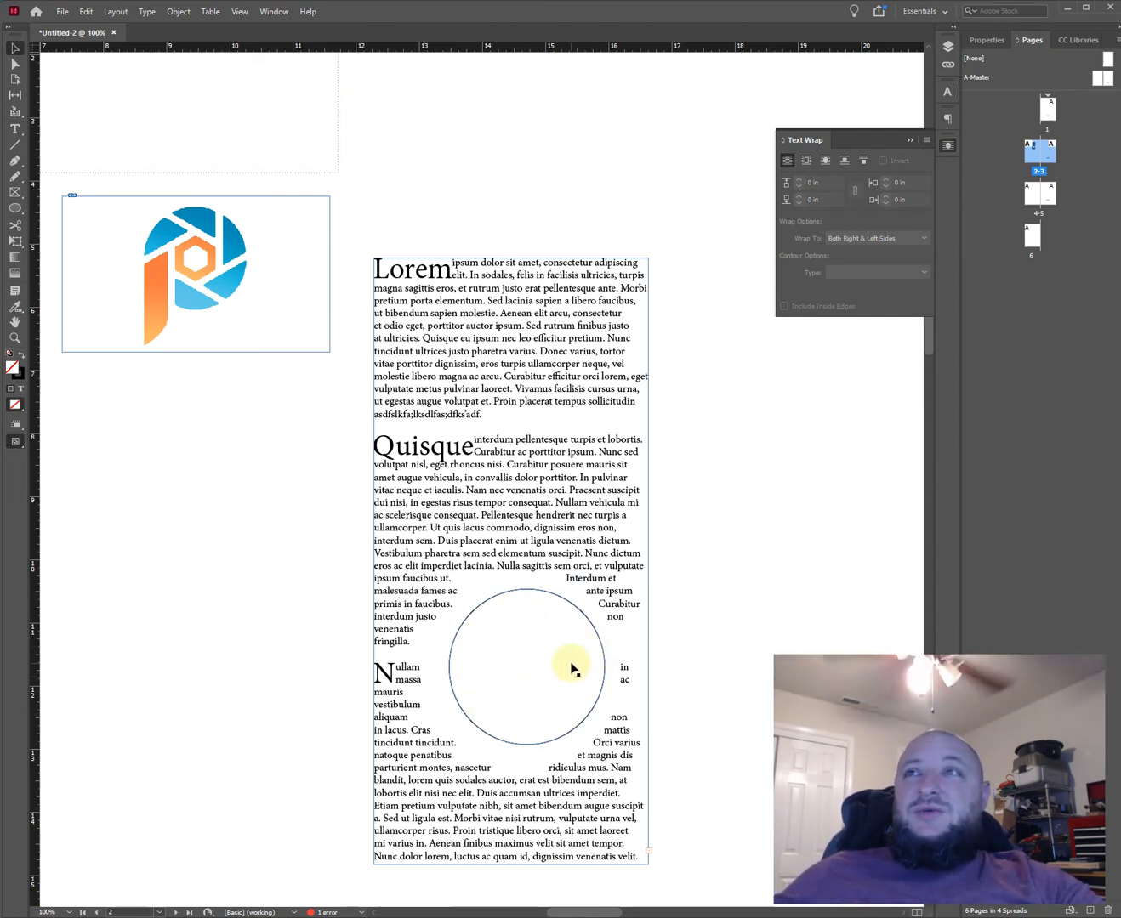
click(544, 599)
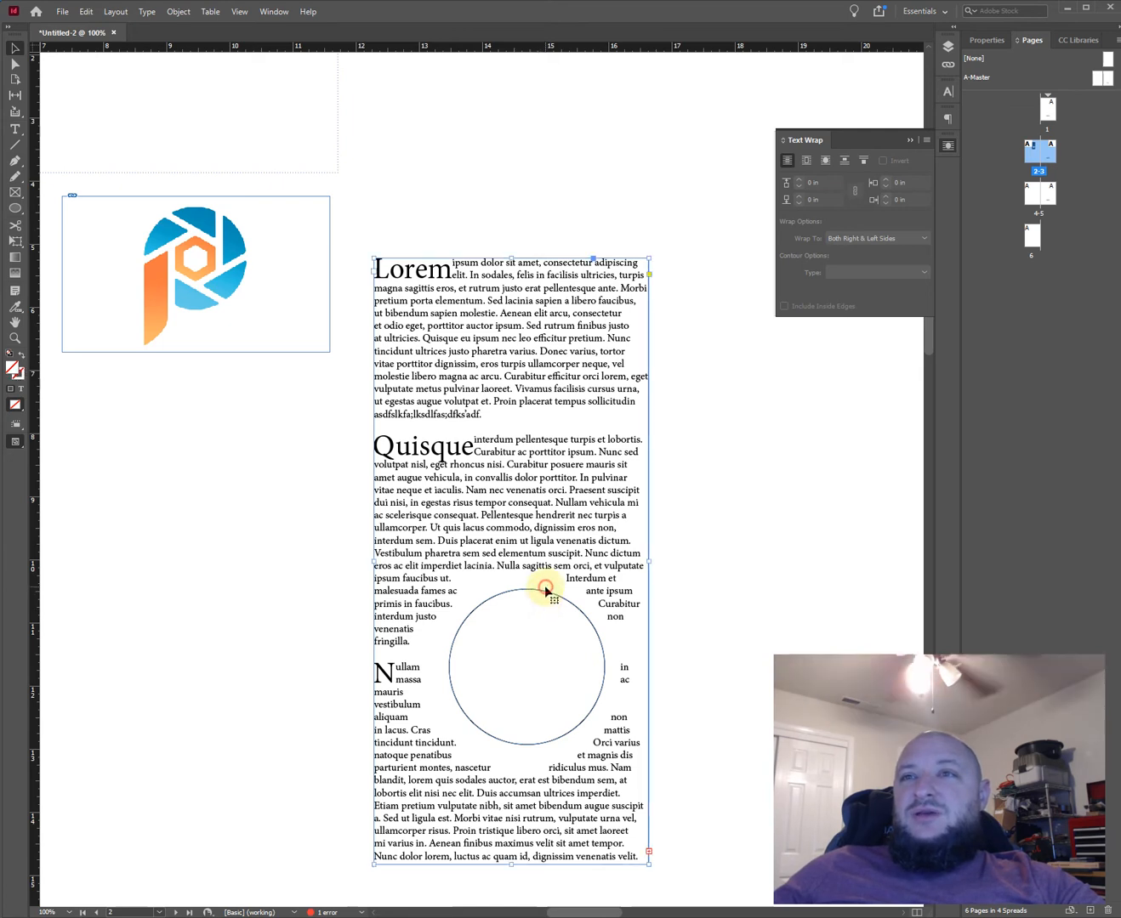
click(546, 594)
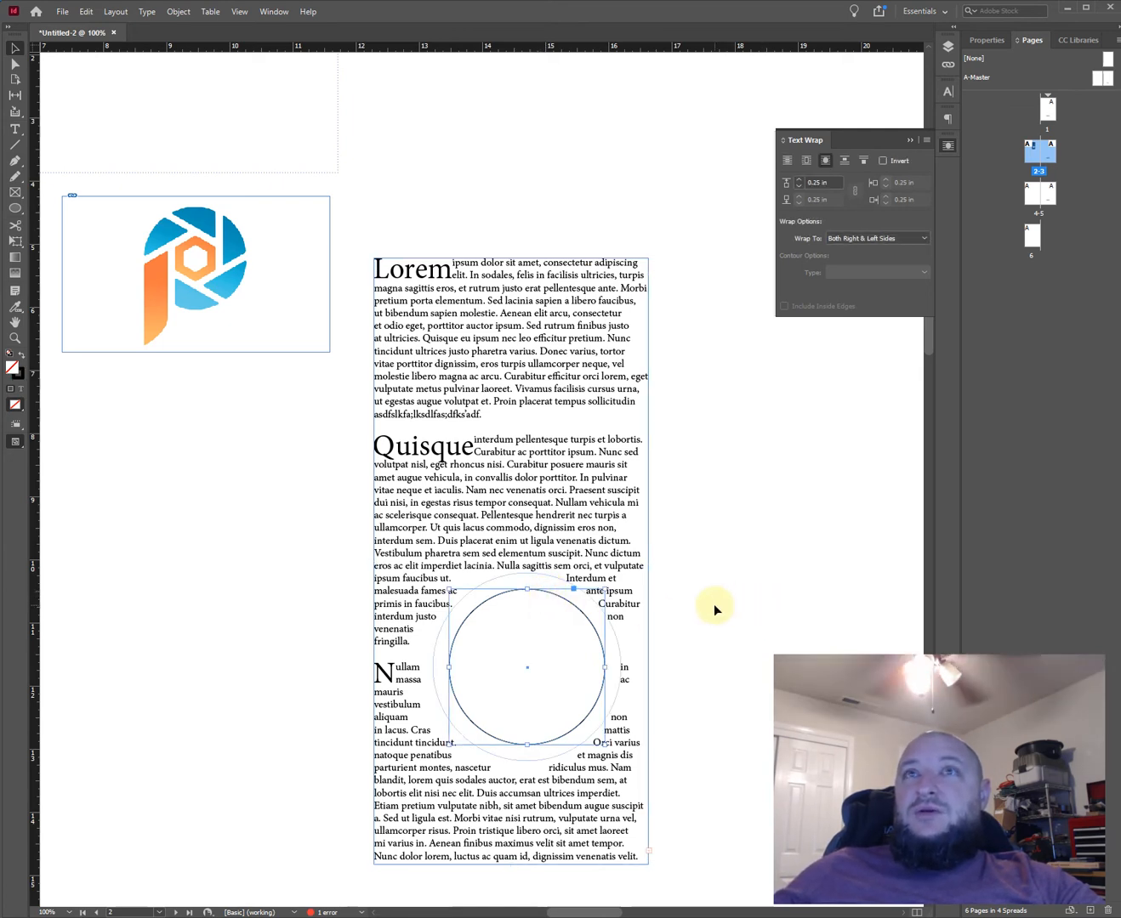
click(809, 367)
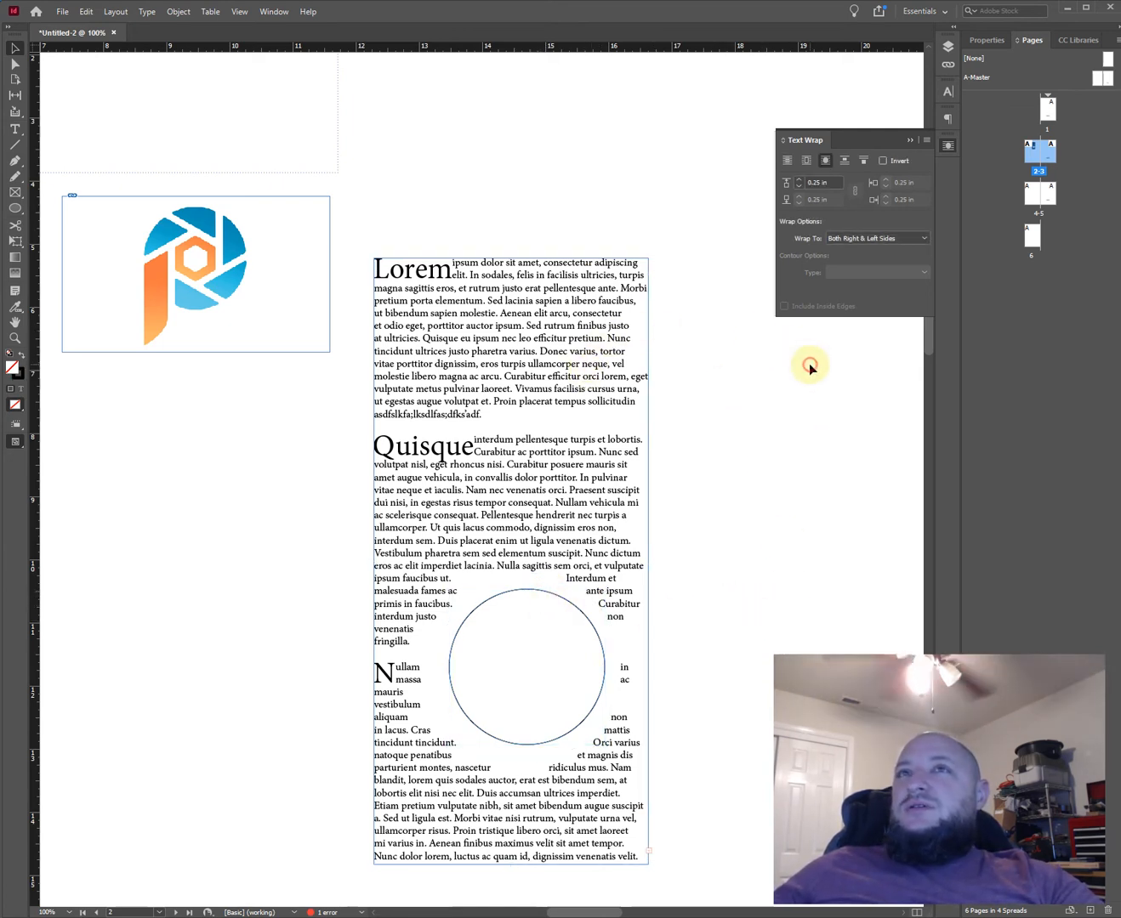
scroll(320, 305, down, 2)
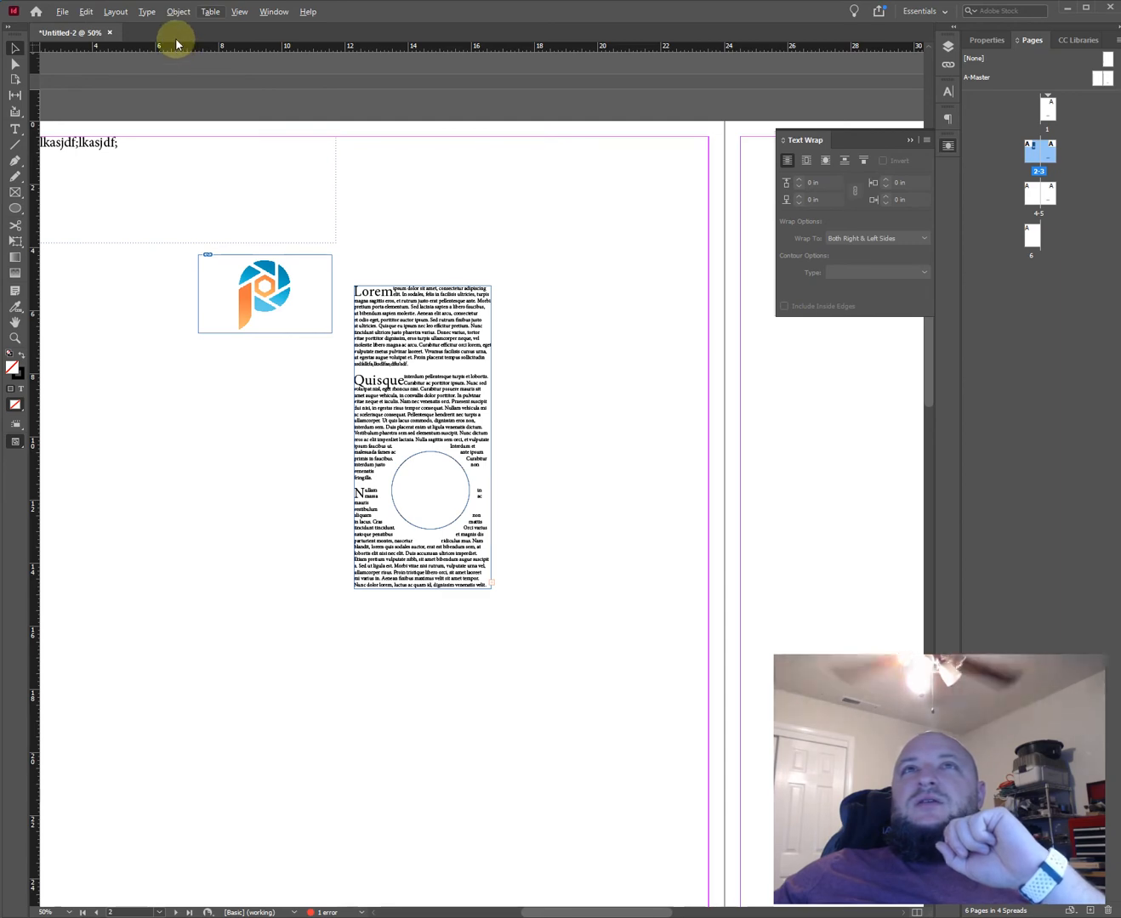
click(210, 11)
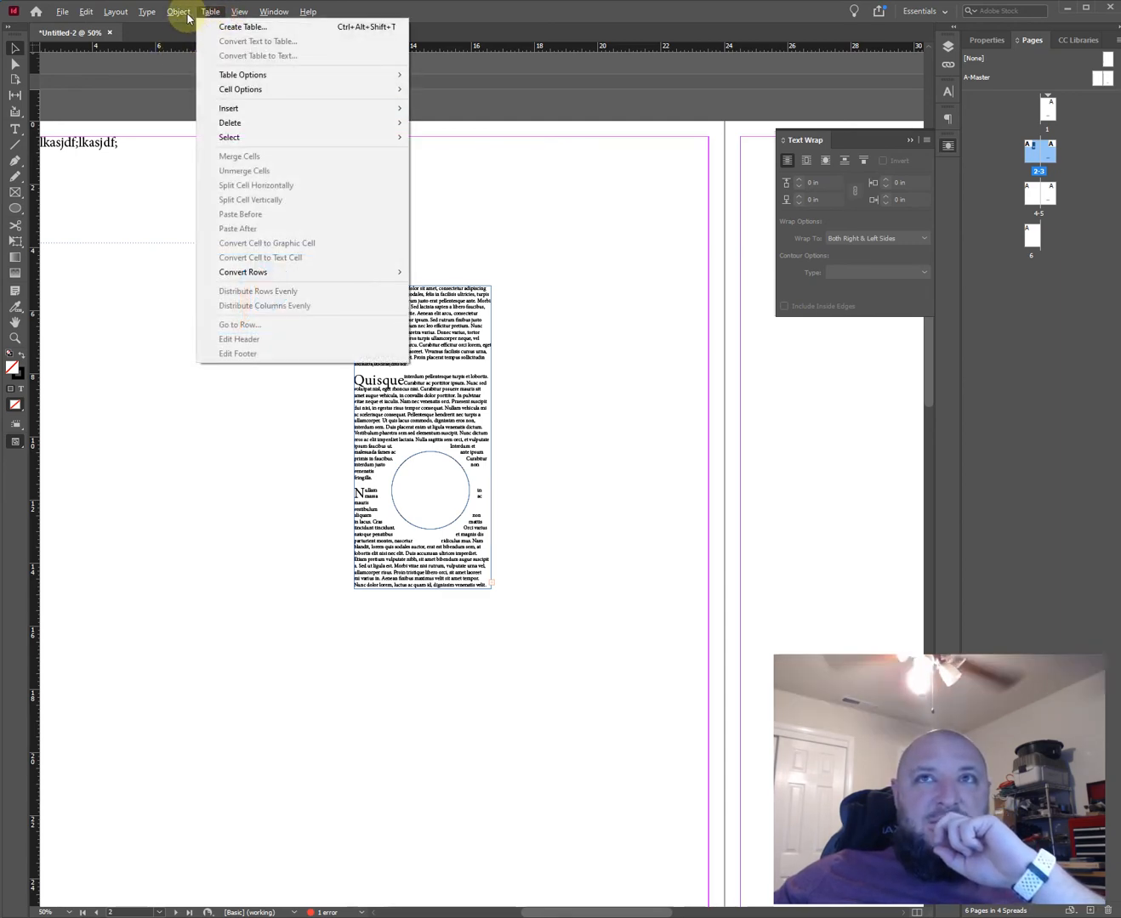
mouse_move(188, 14)
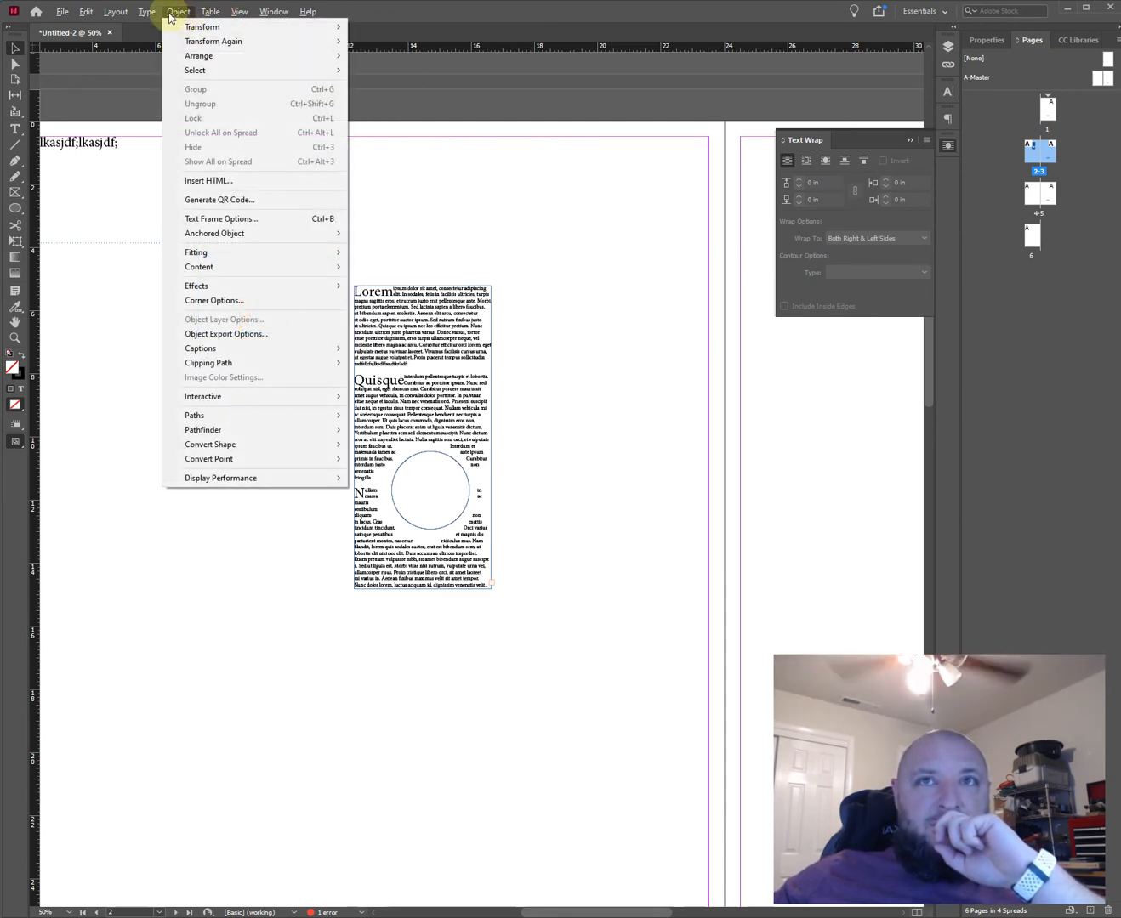
mouse_move(152, 15)
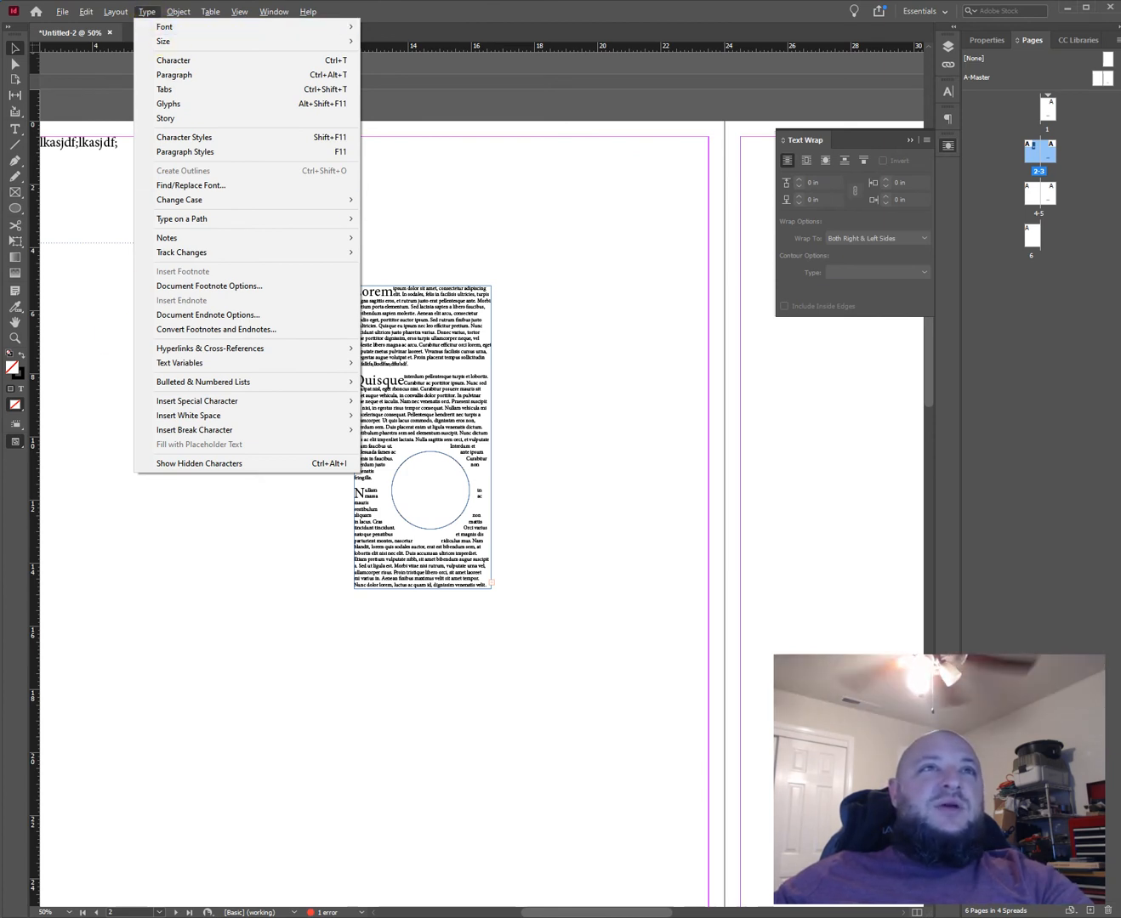
click(190, 186)
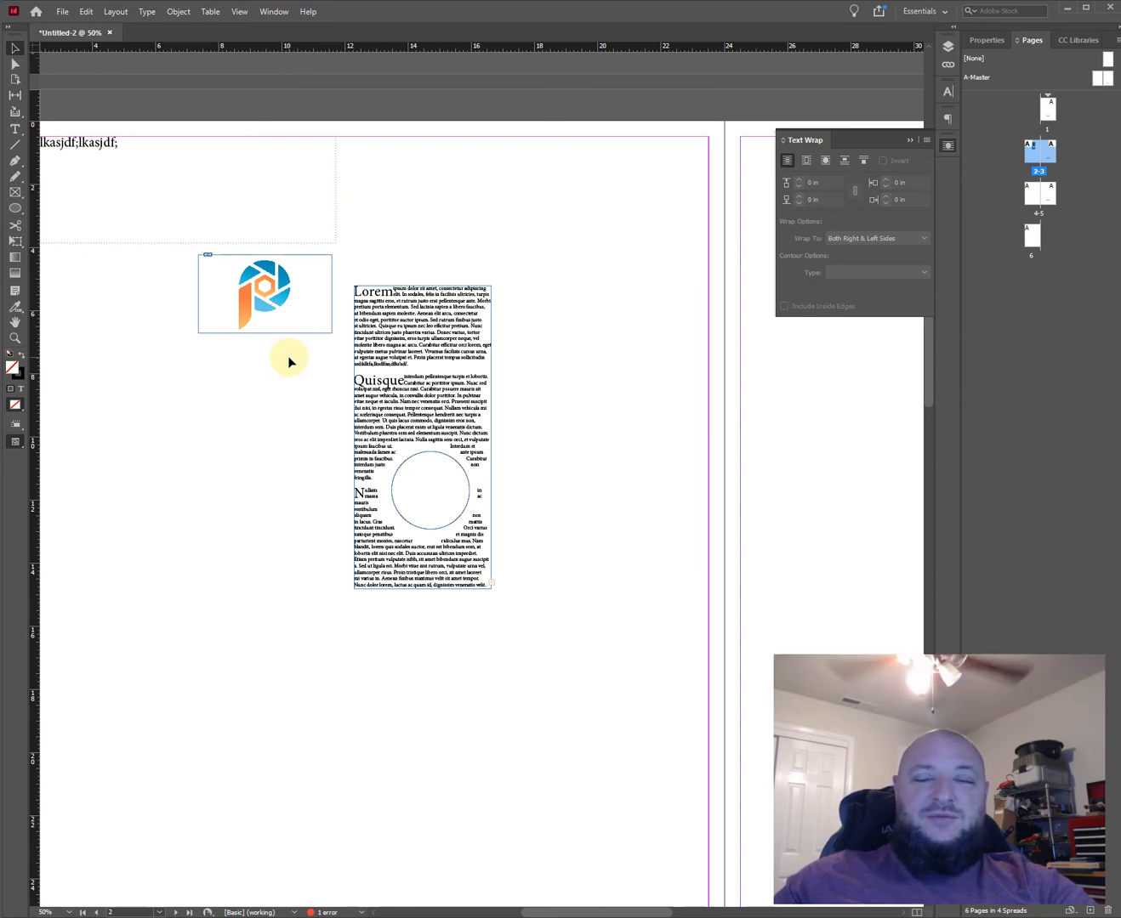
drag(228, 410, 319, 452)
click(207, 13)
click(244, 14)
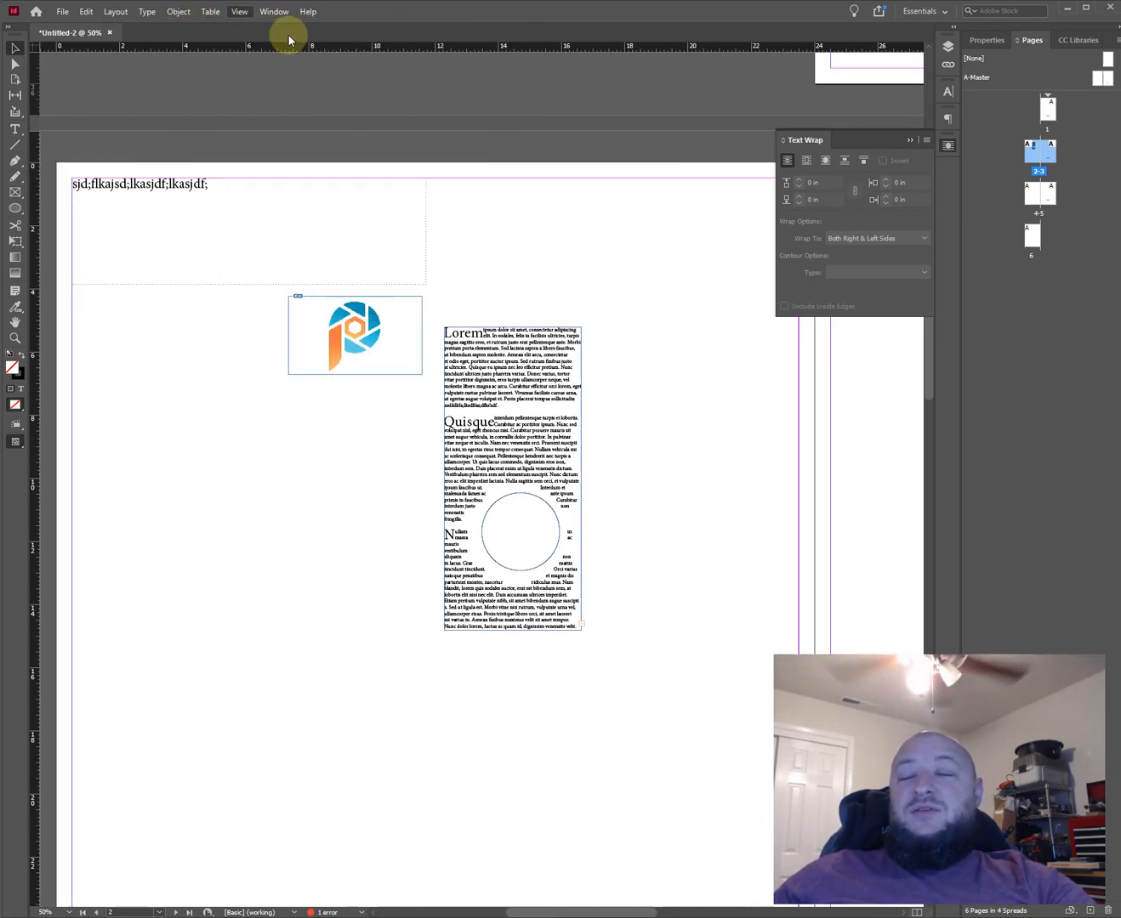
click(276, 12)
click(283, 594)
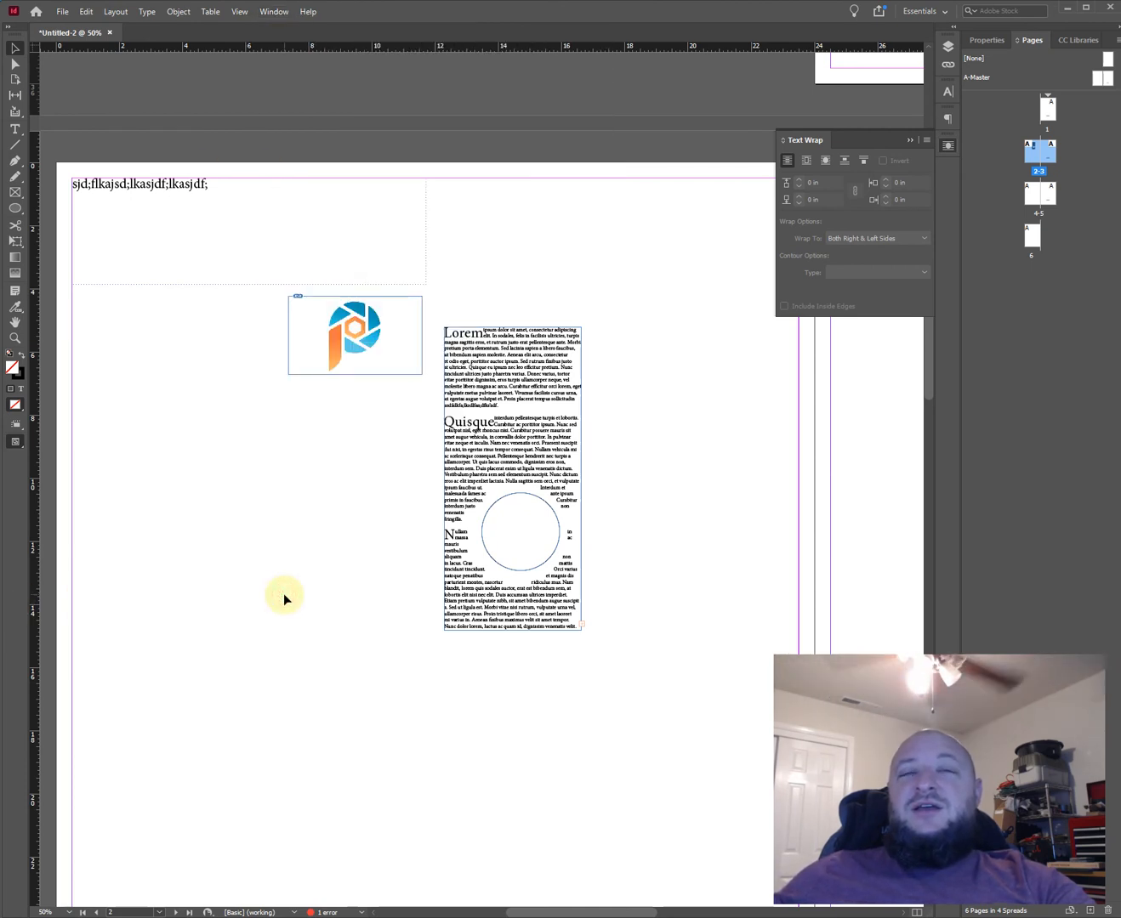
click(341, 327)
click(239, 388)
Turn on Overprint Preview and examine the edges of the P-shaped logo on page 2
scroll(340, 328, up, 4)
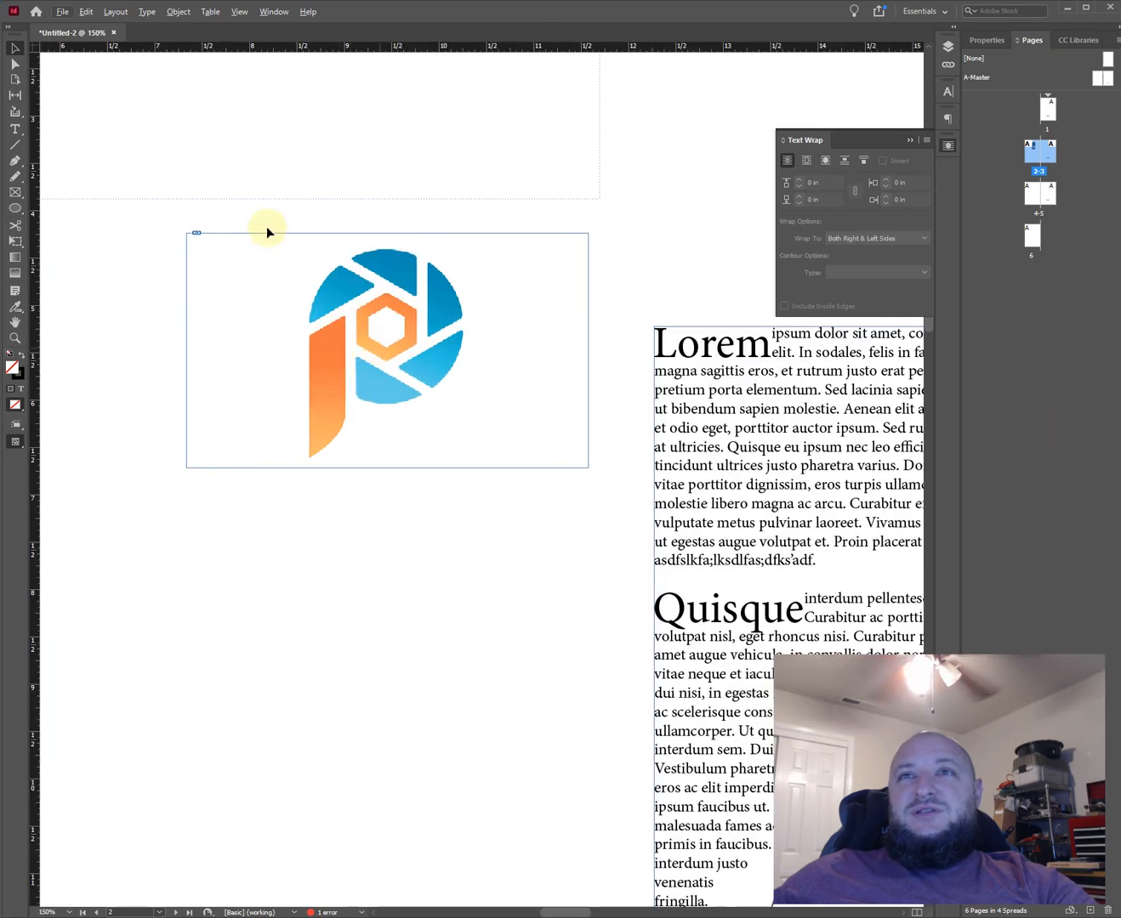
click(240, 11)
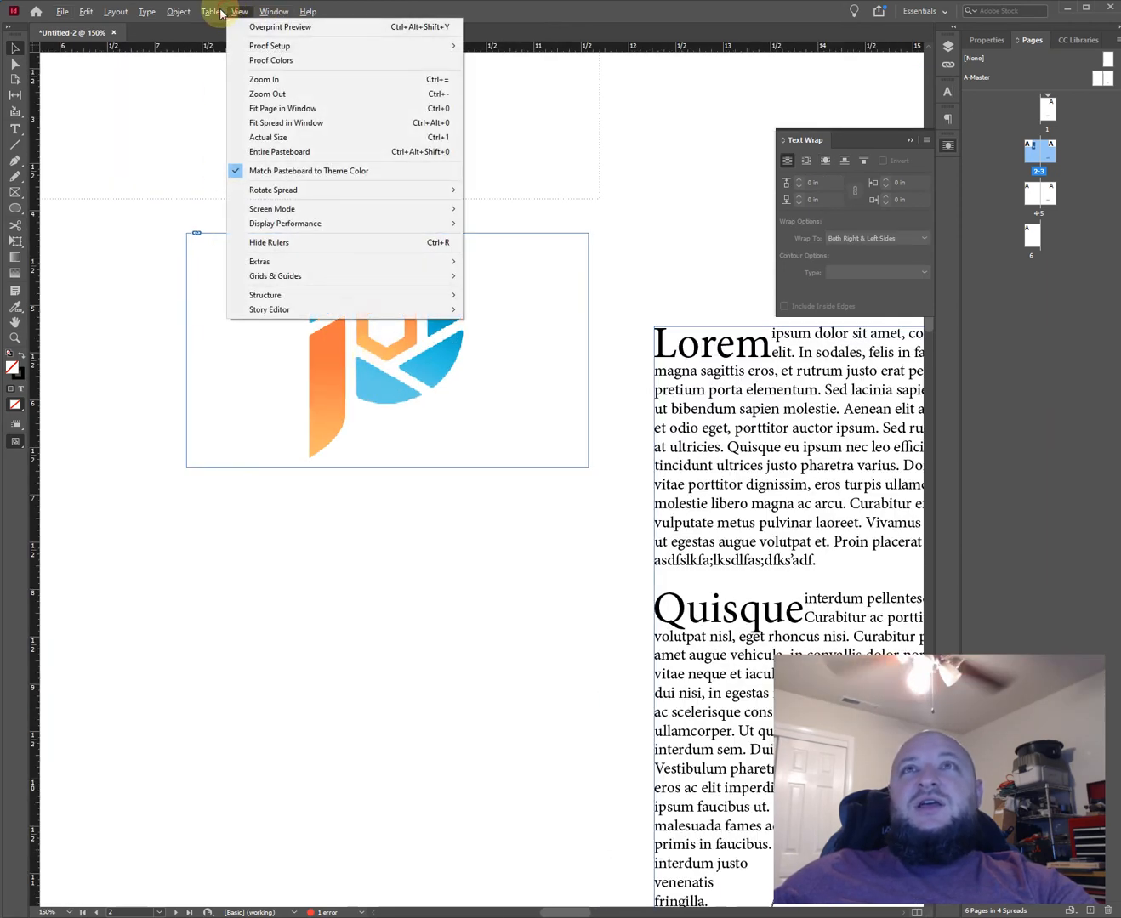
click(265, 28)
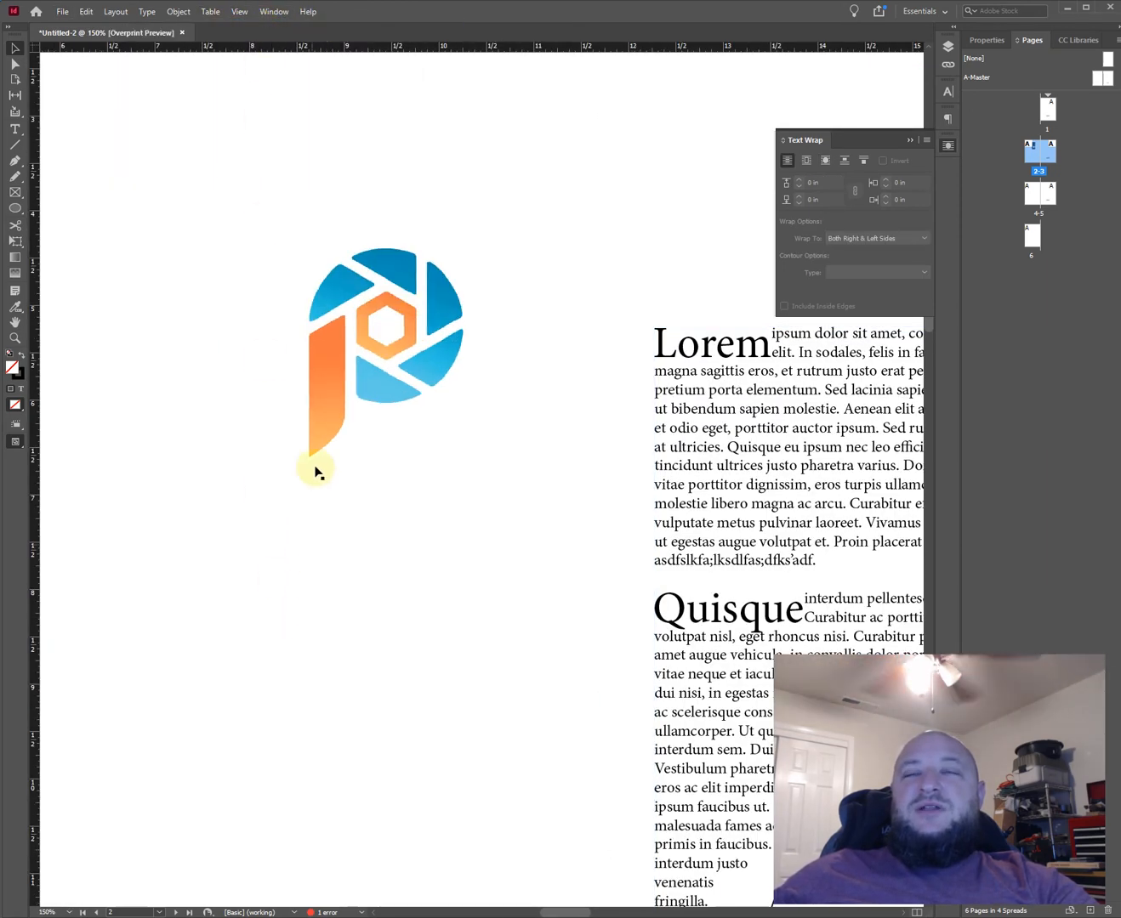
scroll(382, 374, up, 3)
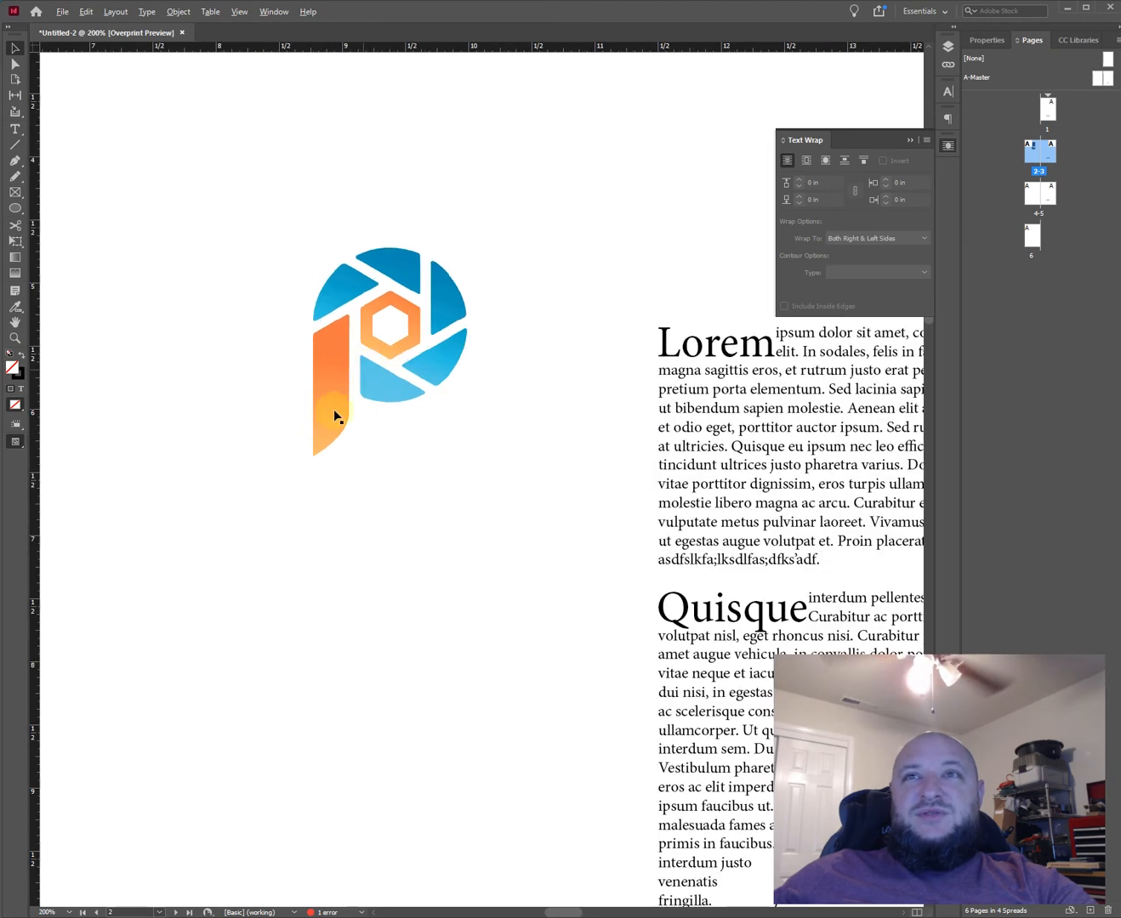
scroll(380, 400, down, 5)
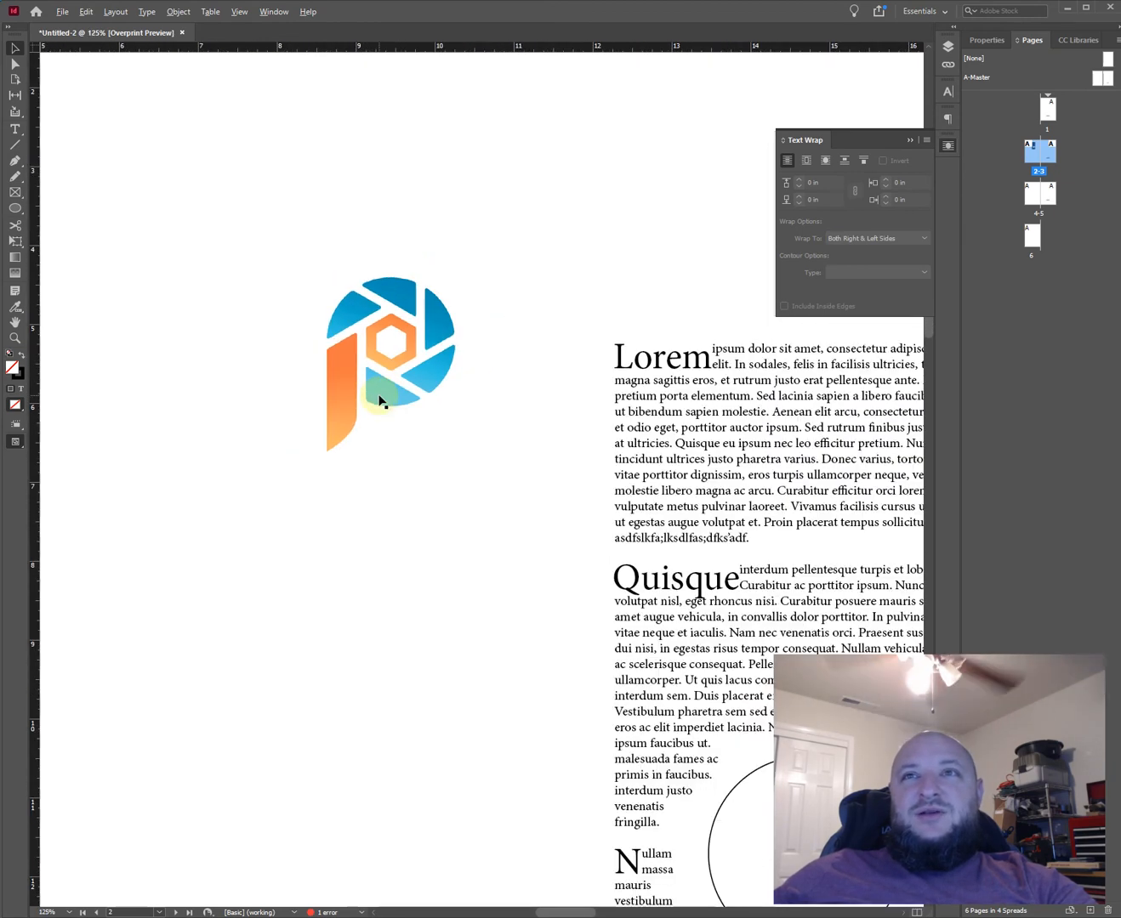
scroll(370, 408, down, 2)
scroll(369, 408, up, 5)
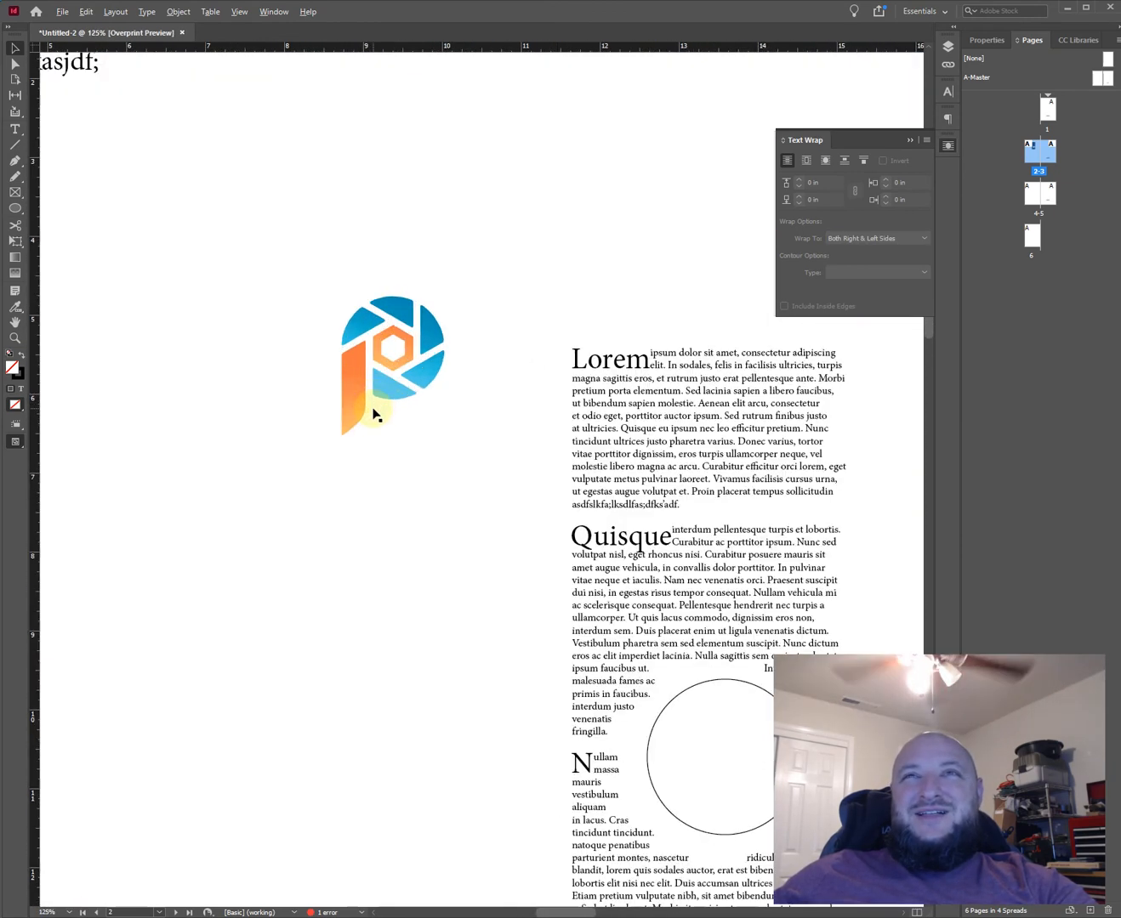
Turn off Overprint Preview and examine how the P-shaped logo is displayed in the normal view
click(225, 12)
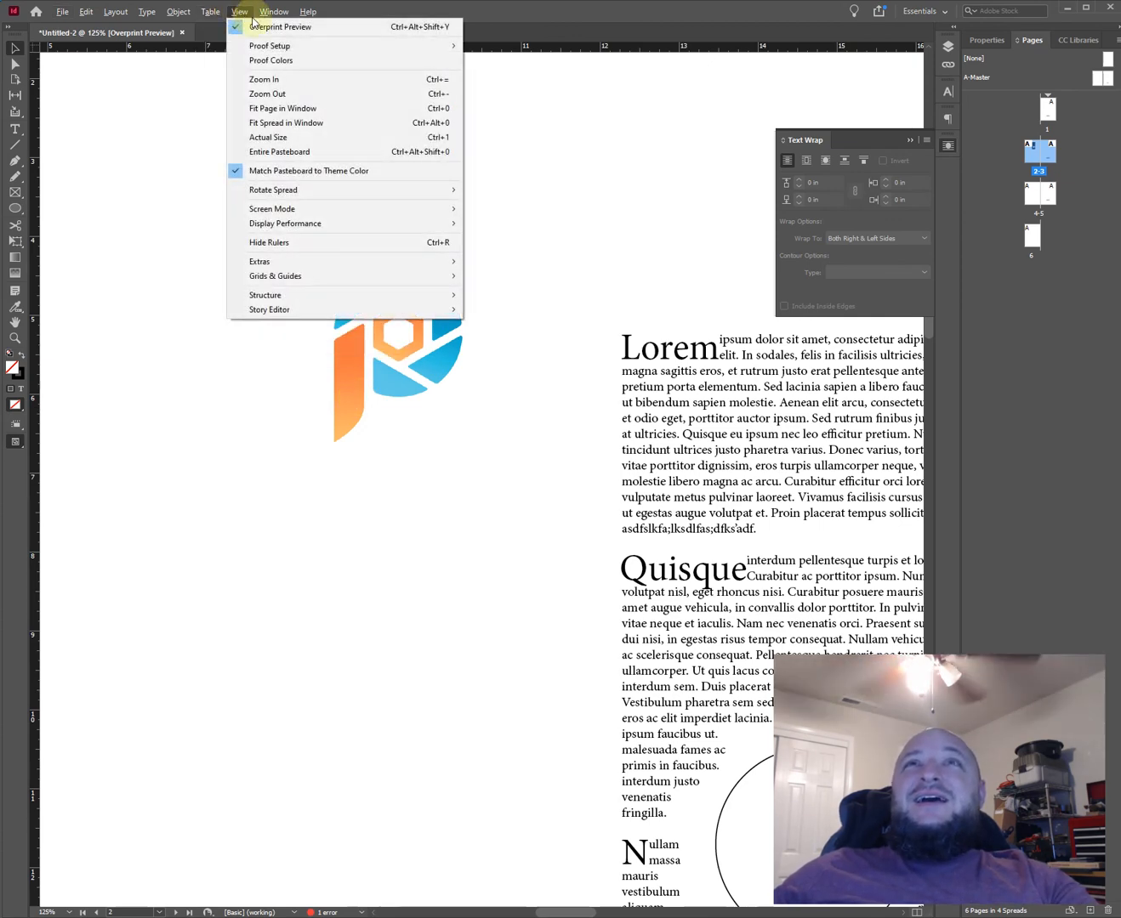
click(255, 19)
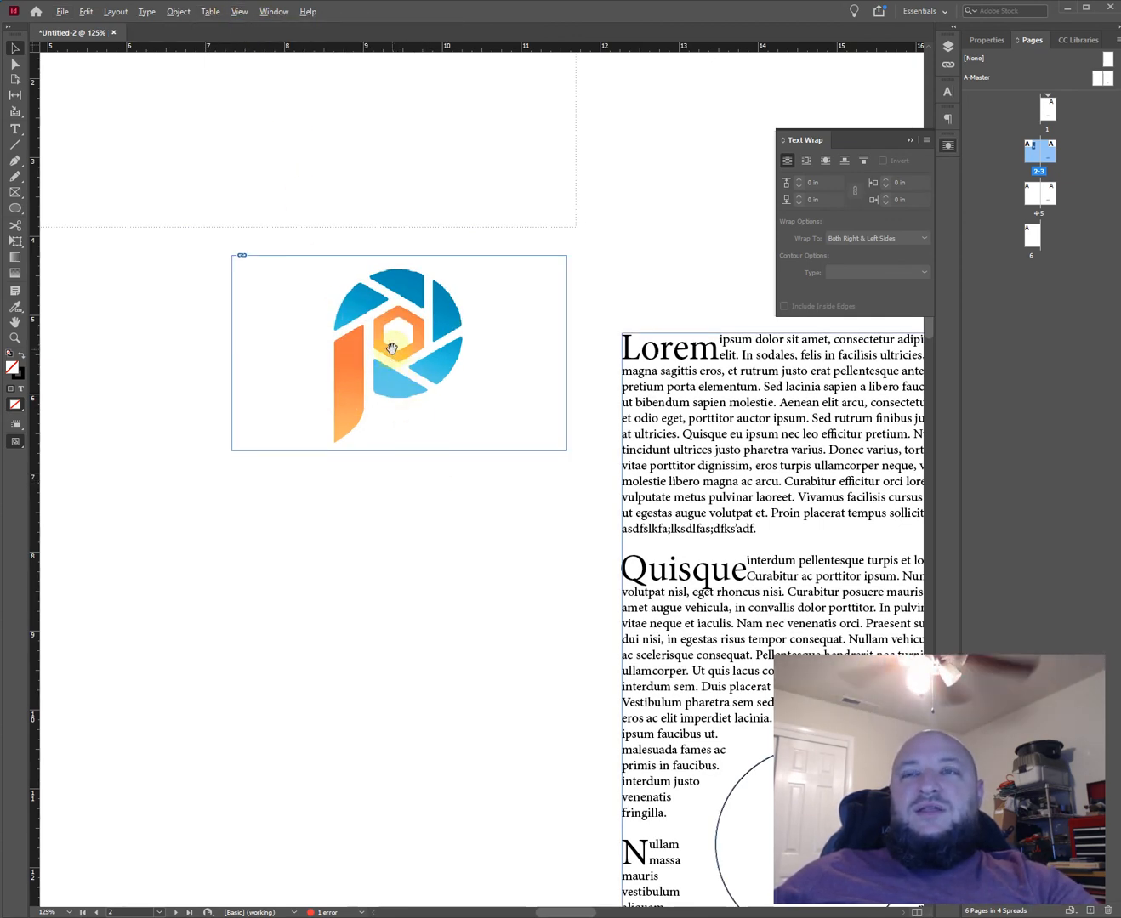
scroll(392, 350, up, 3)
scroll(354, 222, down, 2)
click(213, 12)
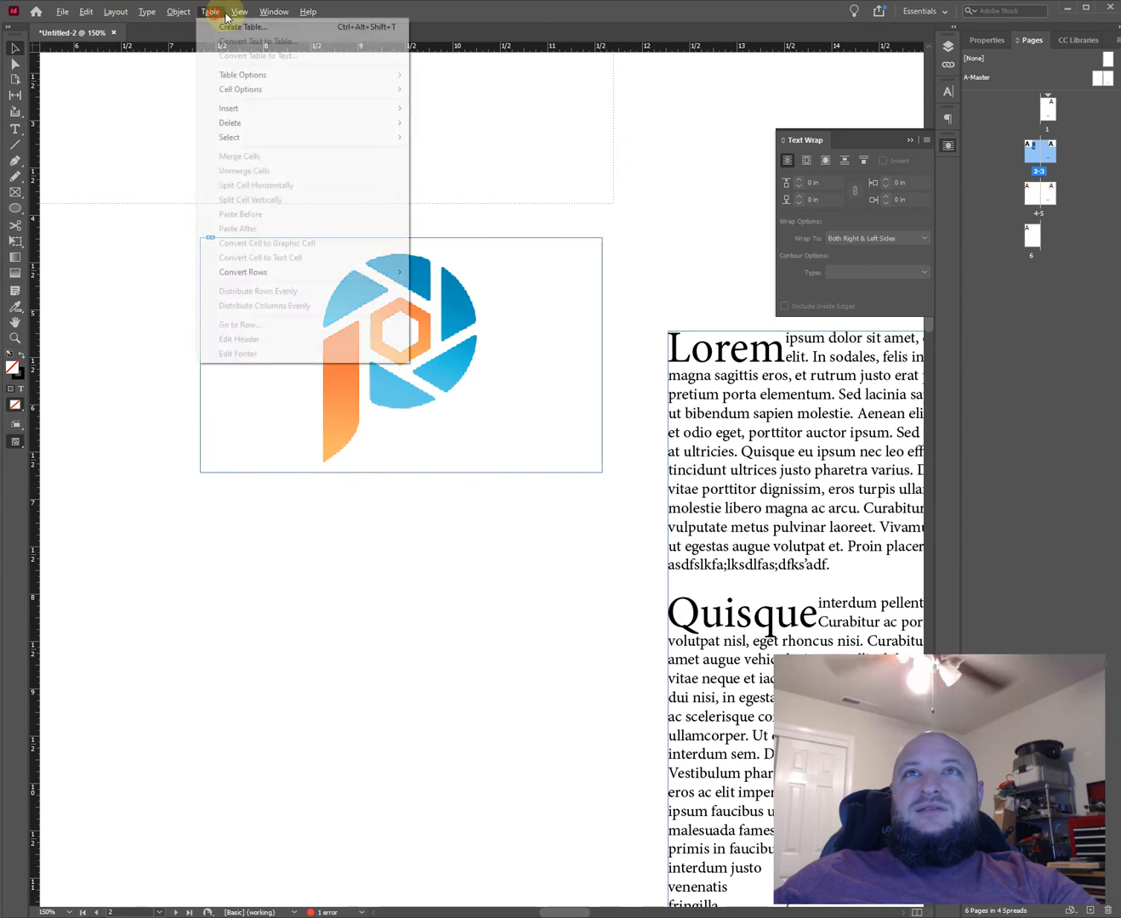
mouse_move(239, 13)
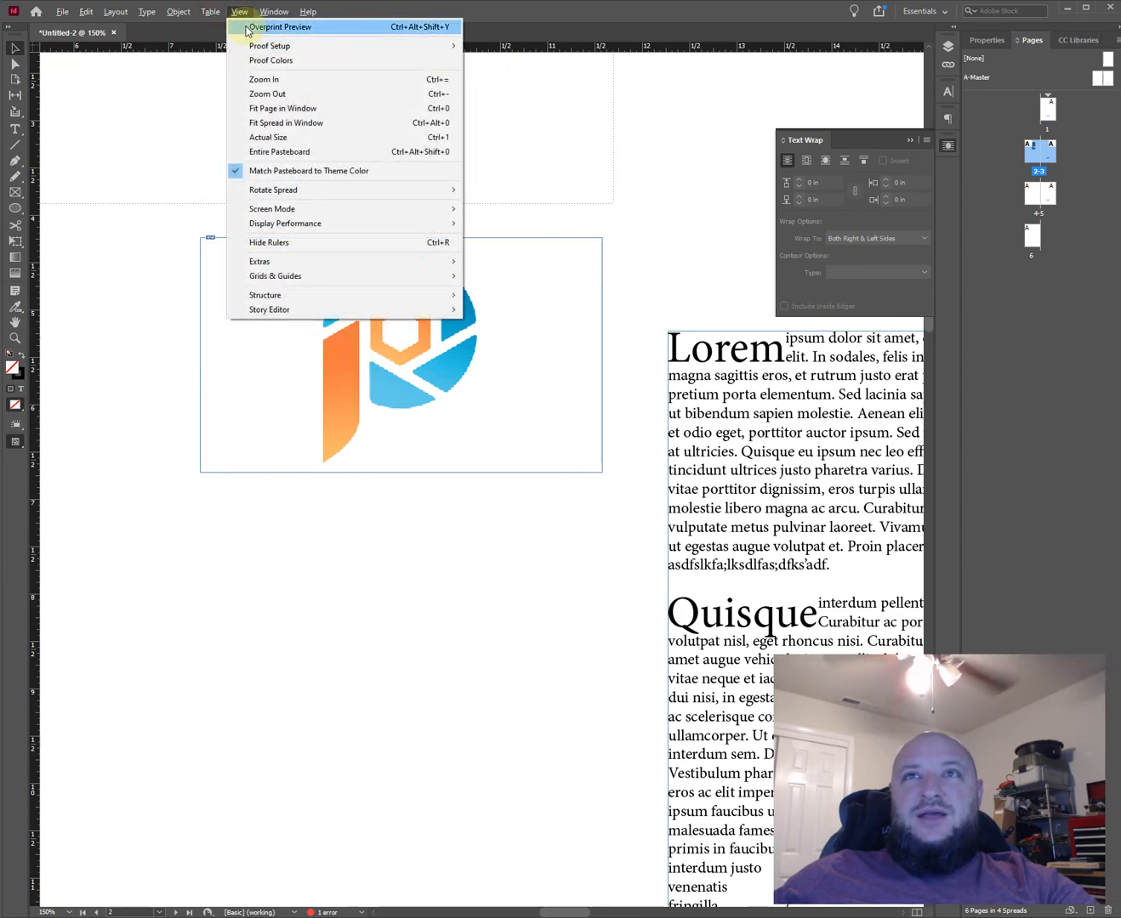
click(303, 516)
Place the city-skyline logo from the Milestone 2 folder on page 2, about 13 in wide, below the lorem ipsum frame
scroll(325, 358, down, 3)
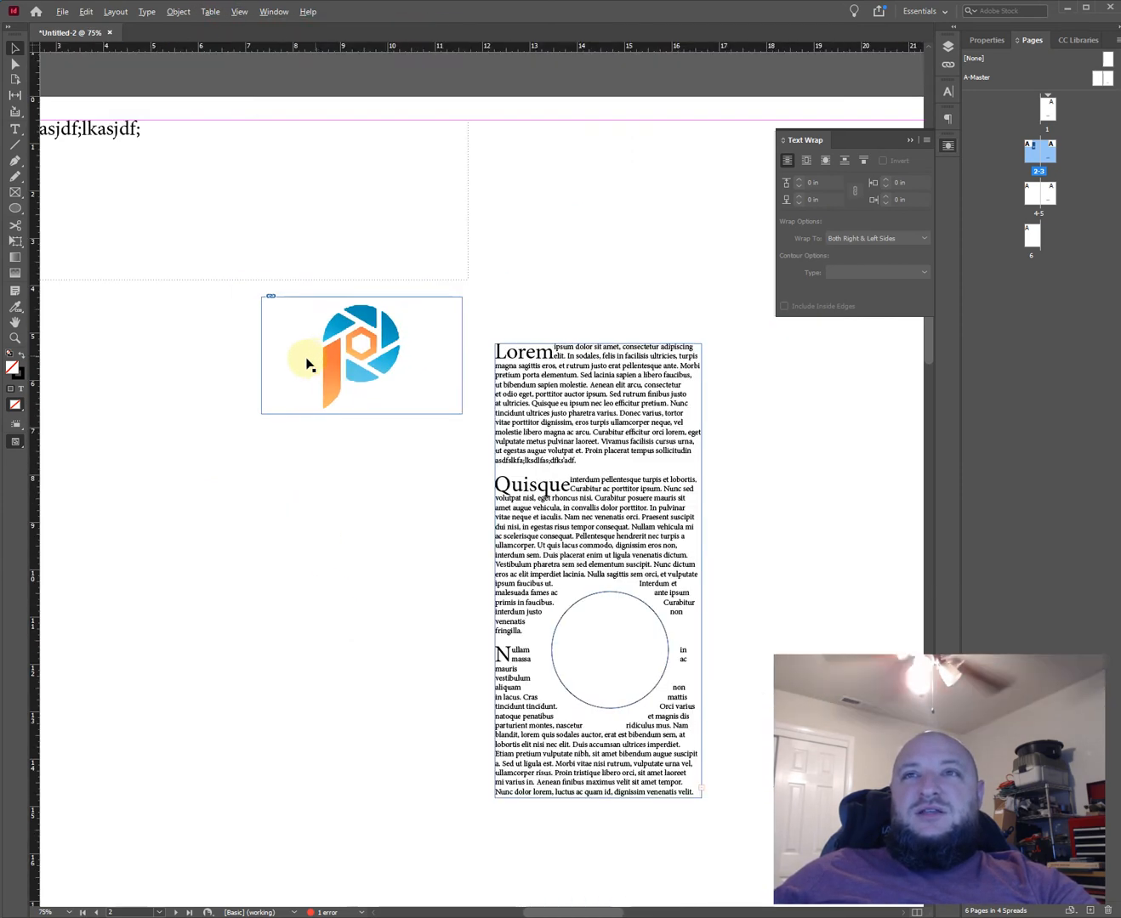
scroll(307, 365, down, 3)
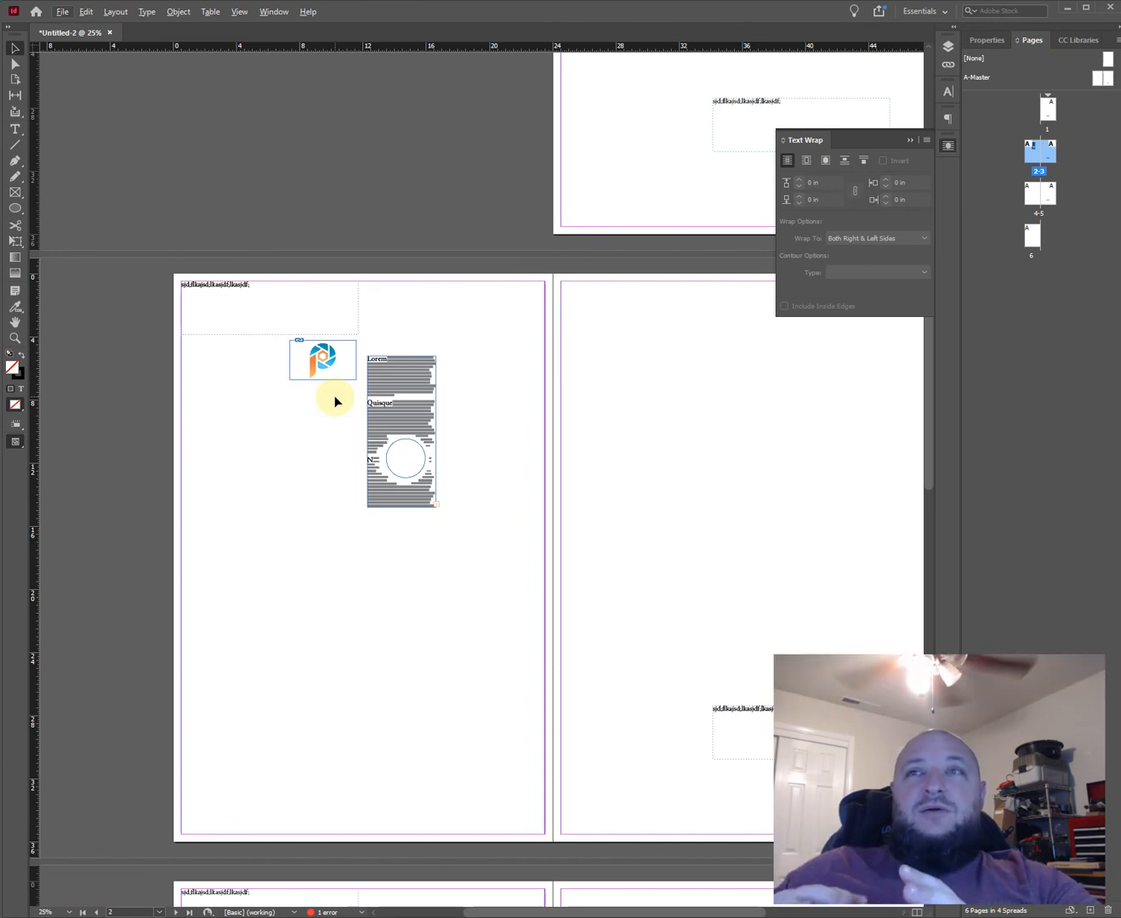
key(alt+Tab)
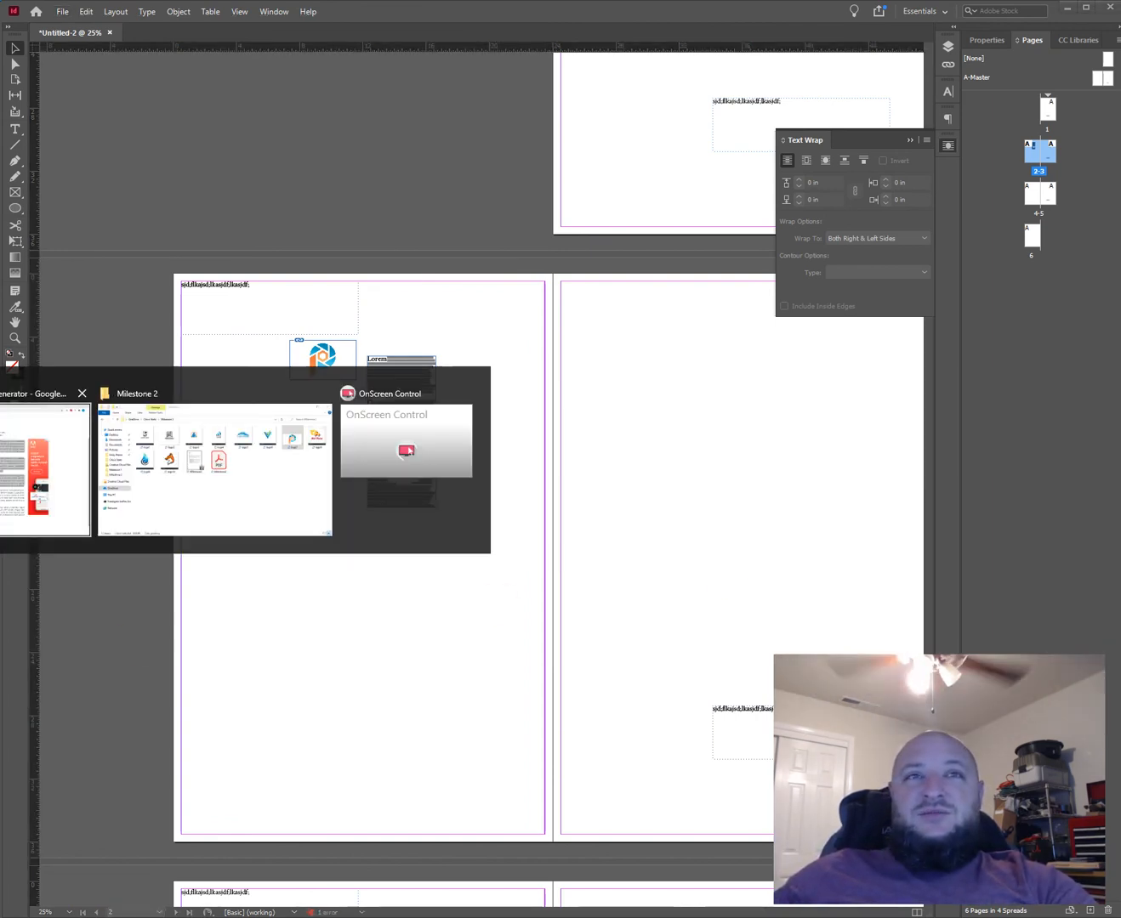
click(244, 448)
drag(2, 545, 310, 604)
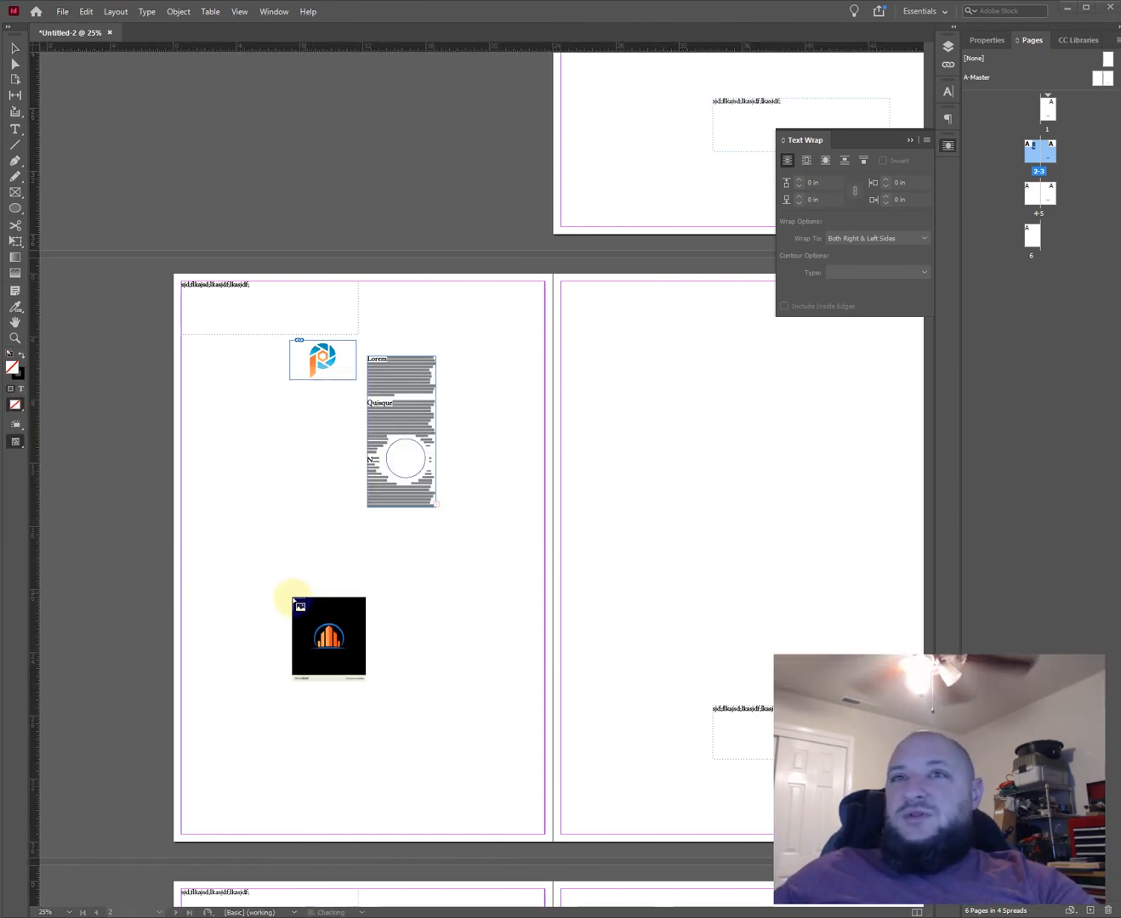
click(242, 558)
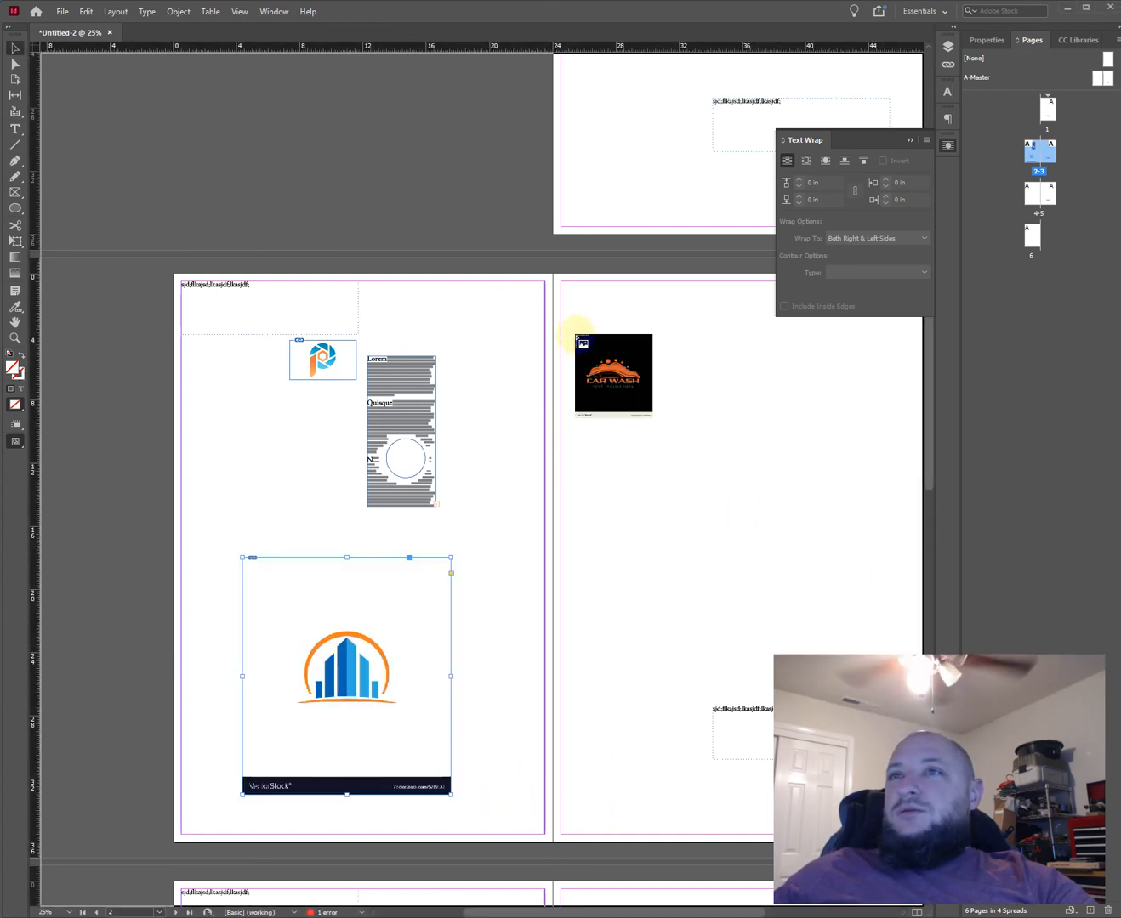
Place the Car Wash logo about 17 in wide across the upper part of page 3
click(585, 324)
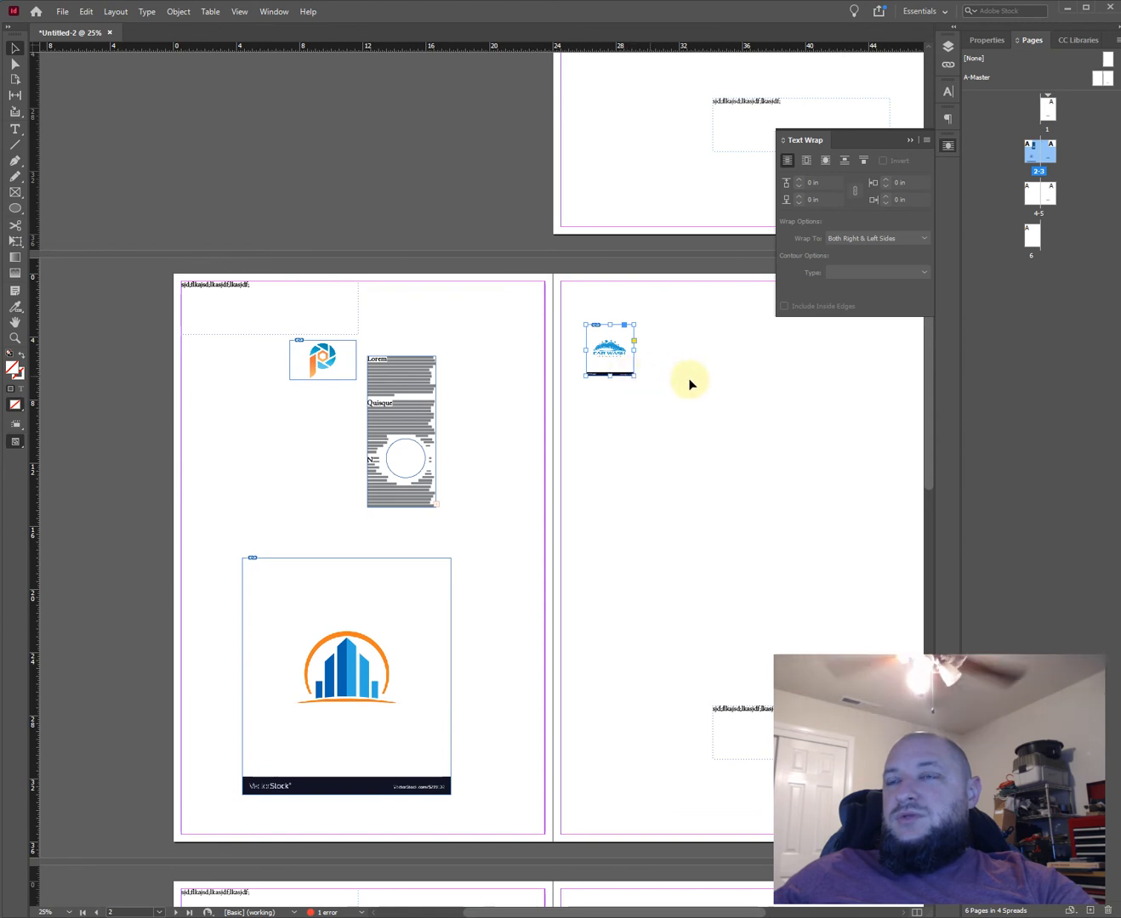
key(ctrl+z)
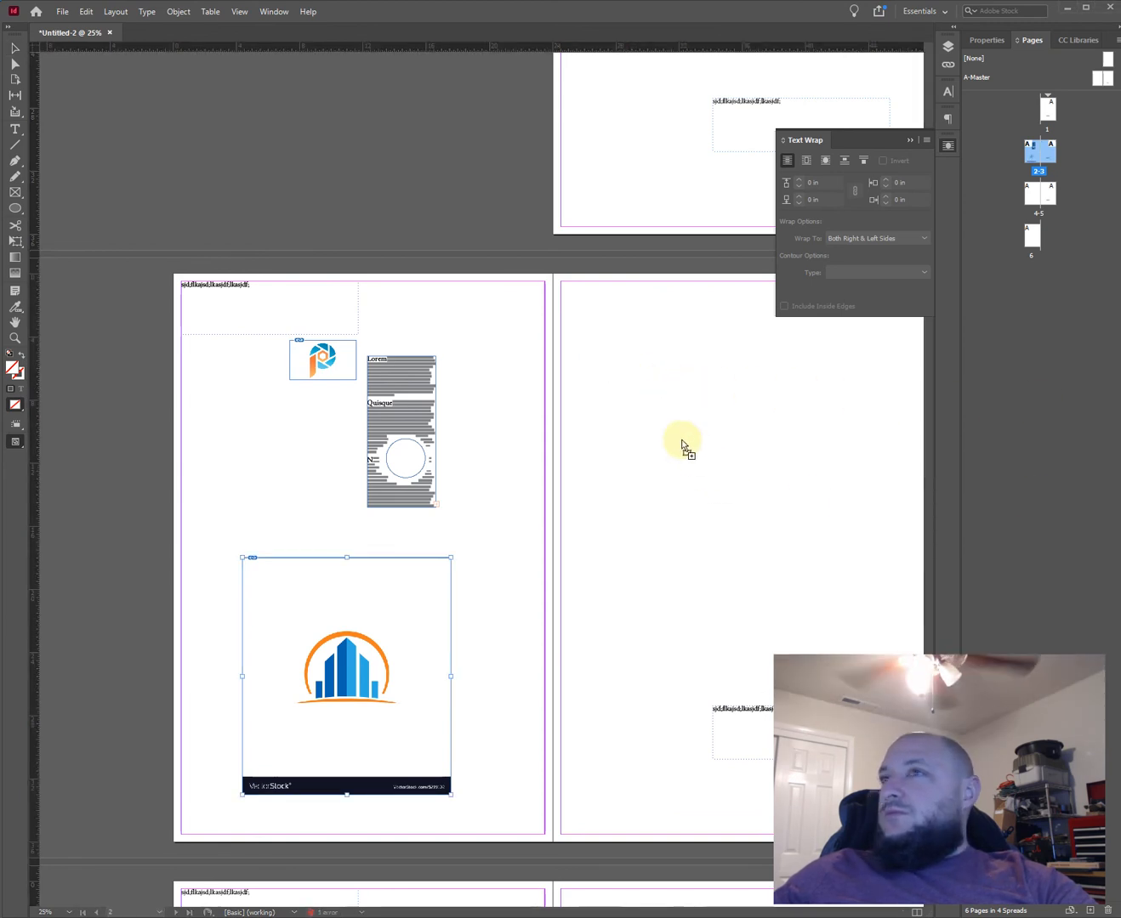
drag(590, 336, 853, 575)
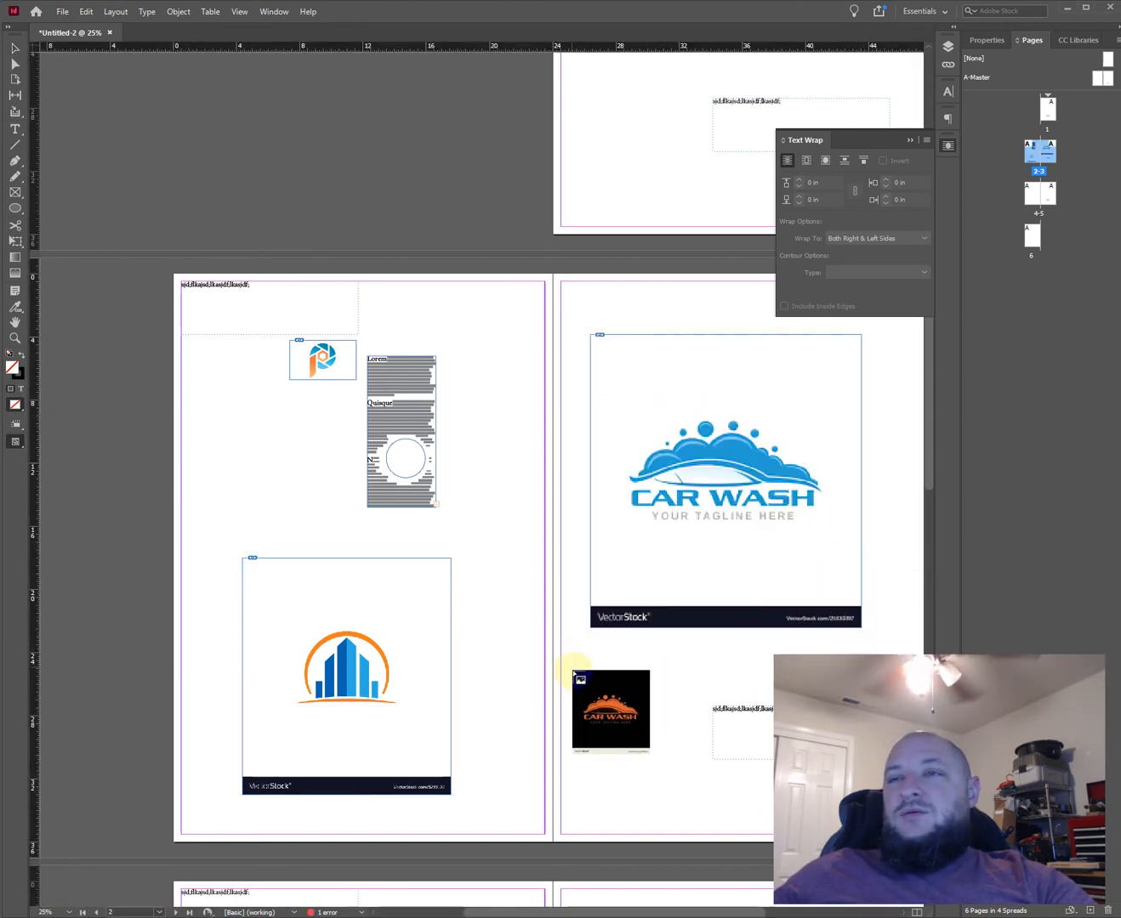
key(Escape)
Turn on Overprint Preview and compare the image quality of the Car Wash logo with the city-skyline logo on page 2
scroll(672, 438, up, 4)
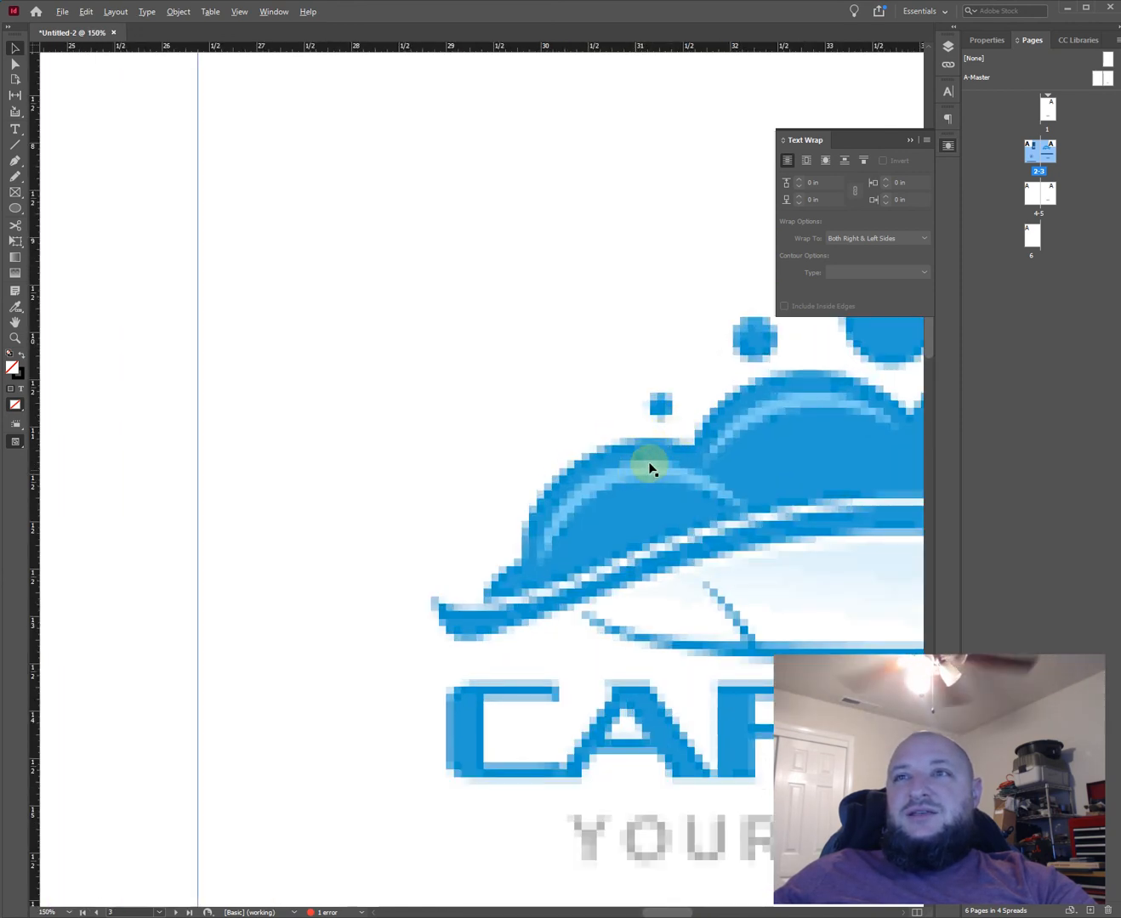
scroll(634, 507, down, 4)
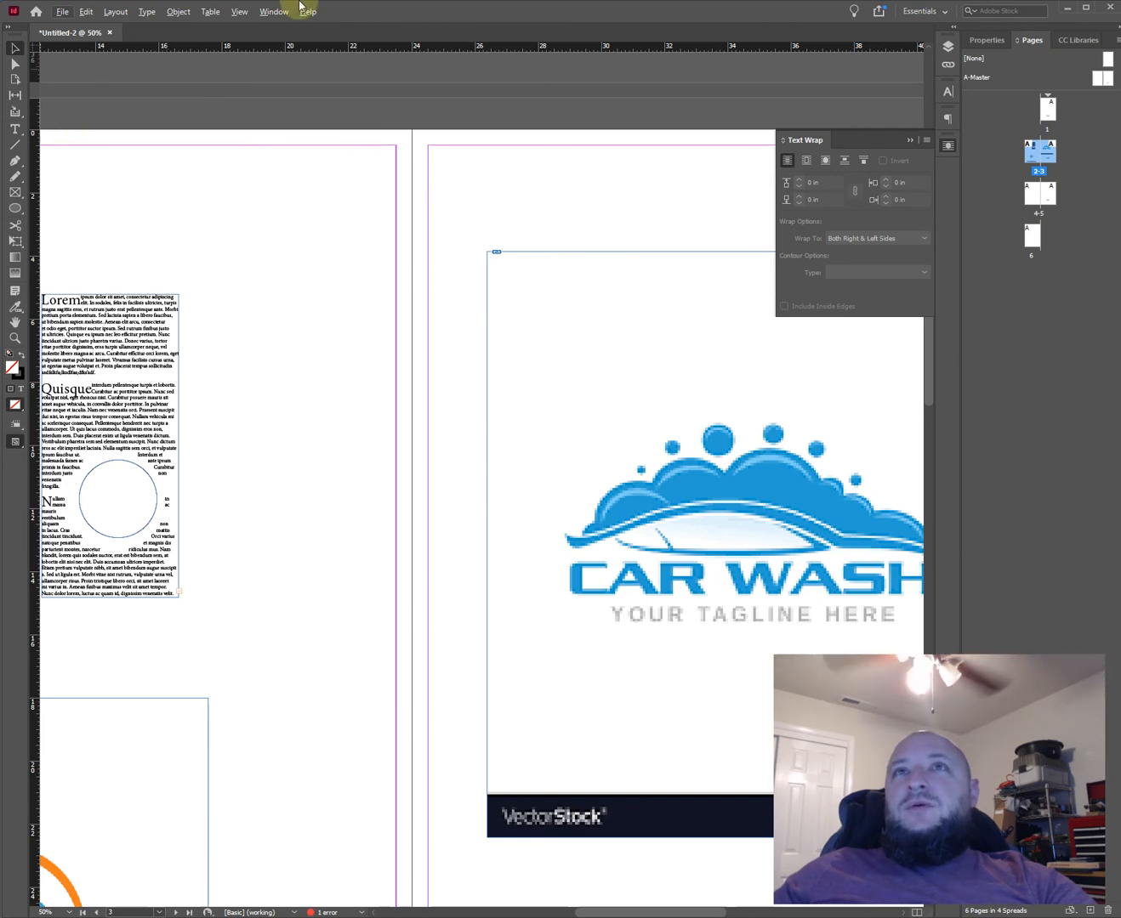
click(239, 13)
click(271, 26)
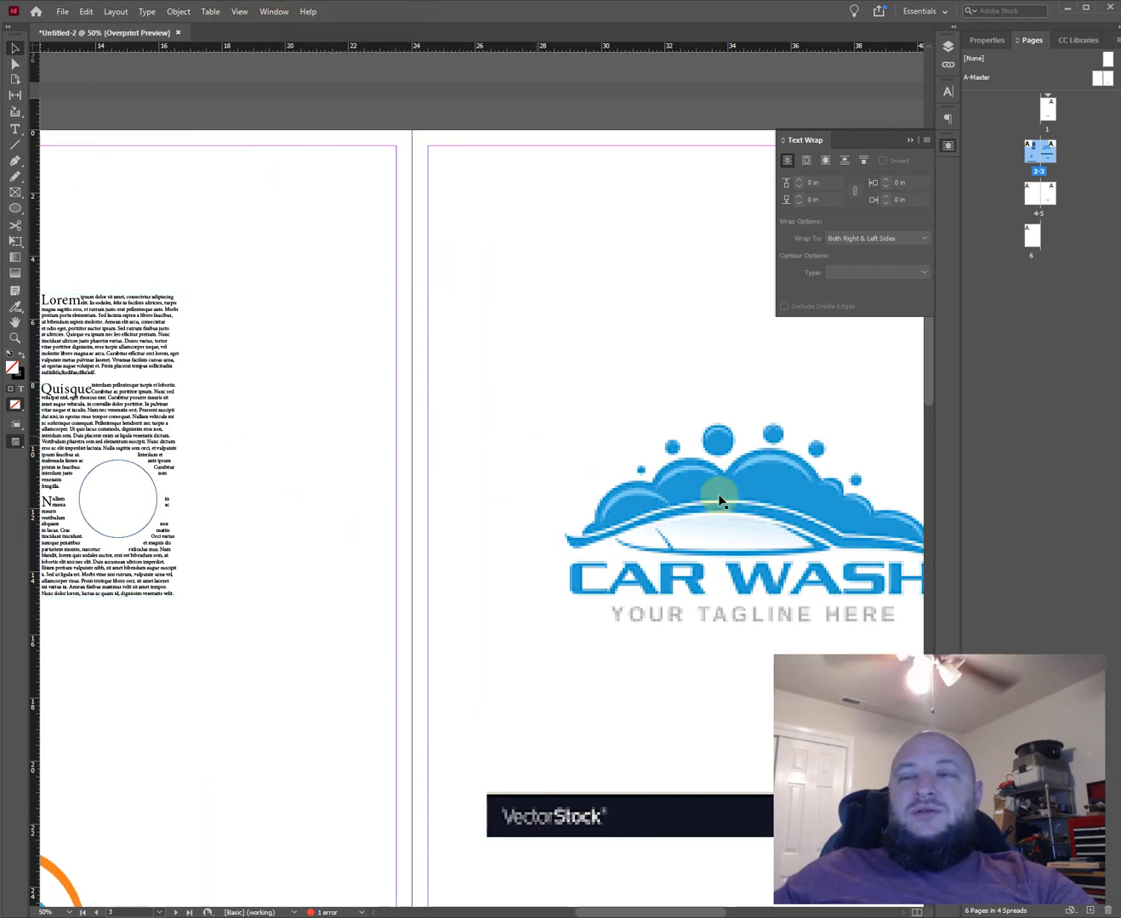
drag(329, 695, 923, 402)
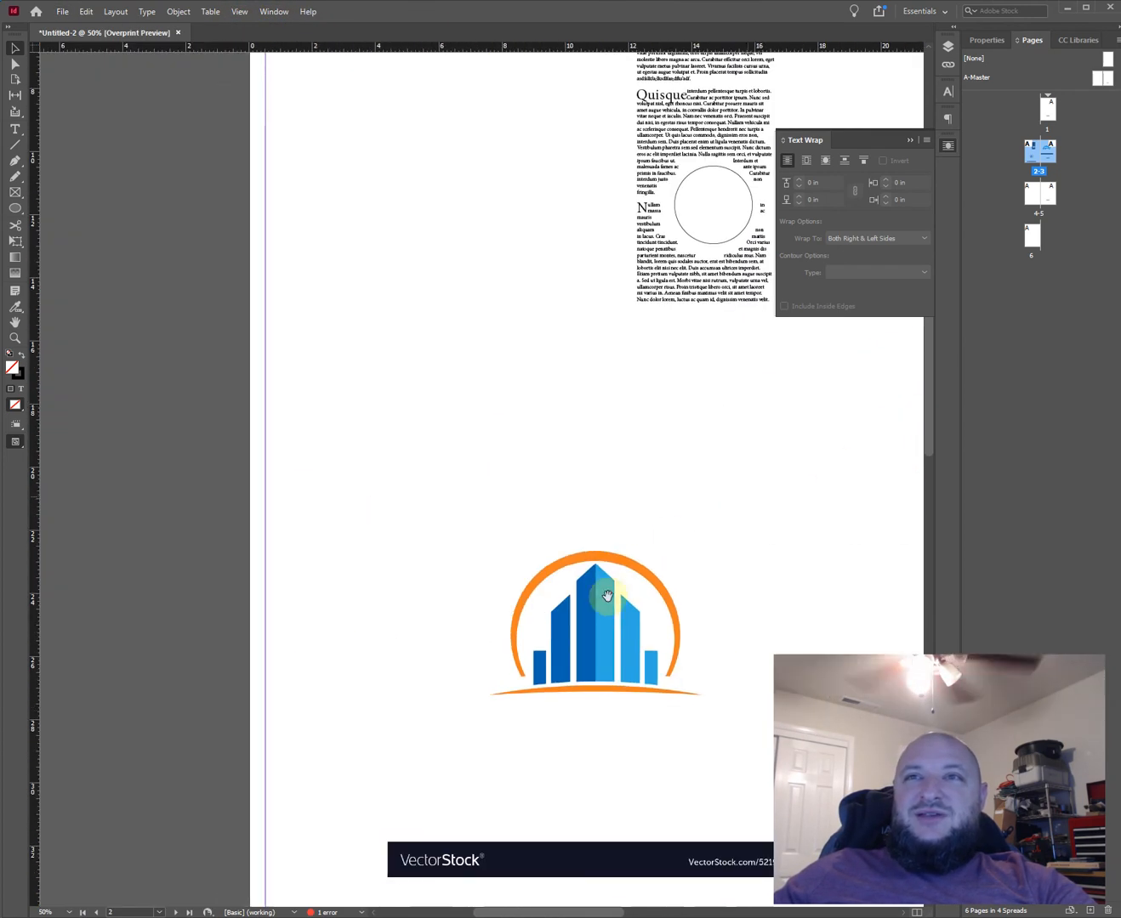
Examine the edges of the city-skyline logo on page 2 up close in Overprint Preview
scroll(608, 652, up, 3)
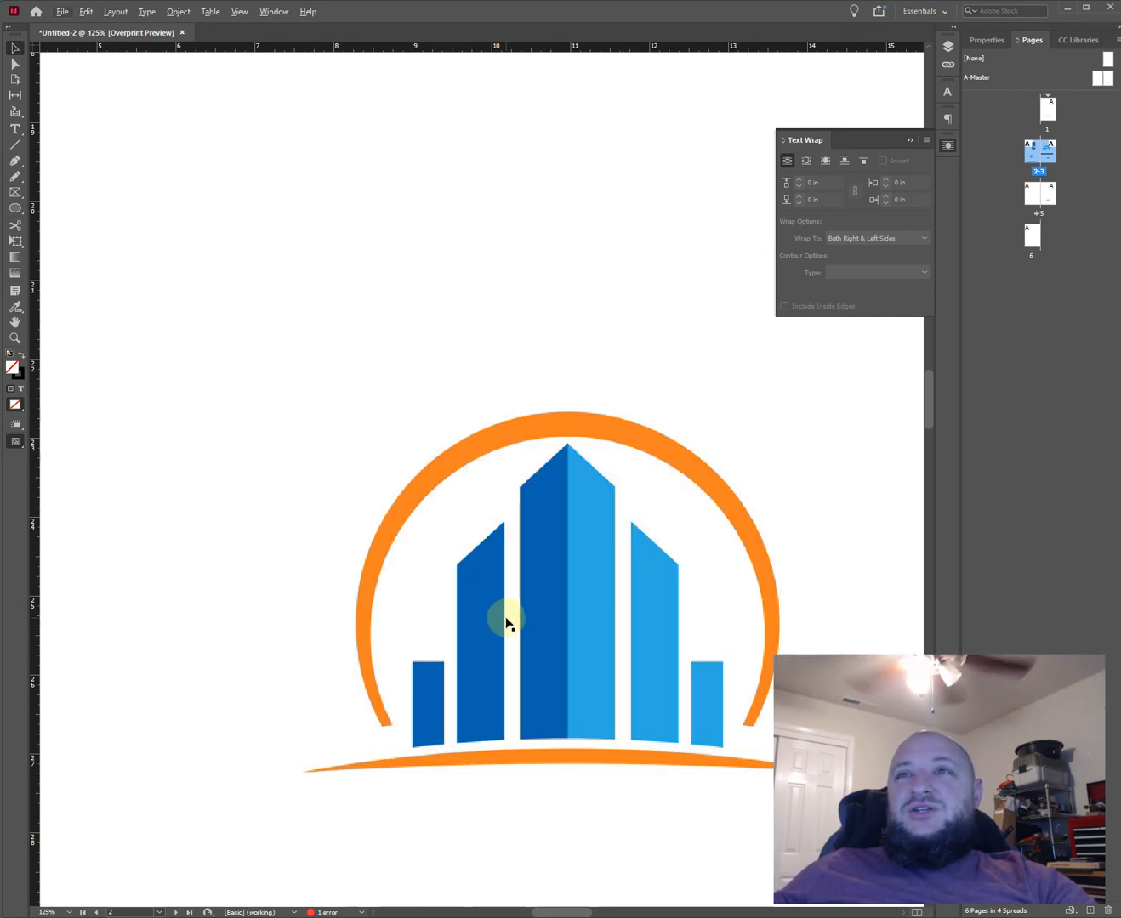
scroll(465, 463, down, 3)
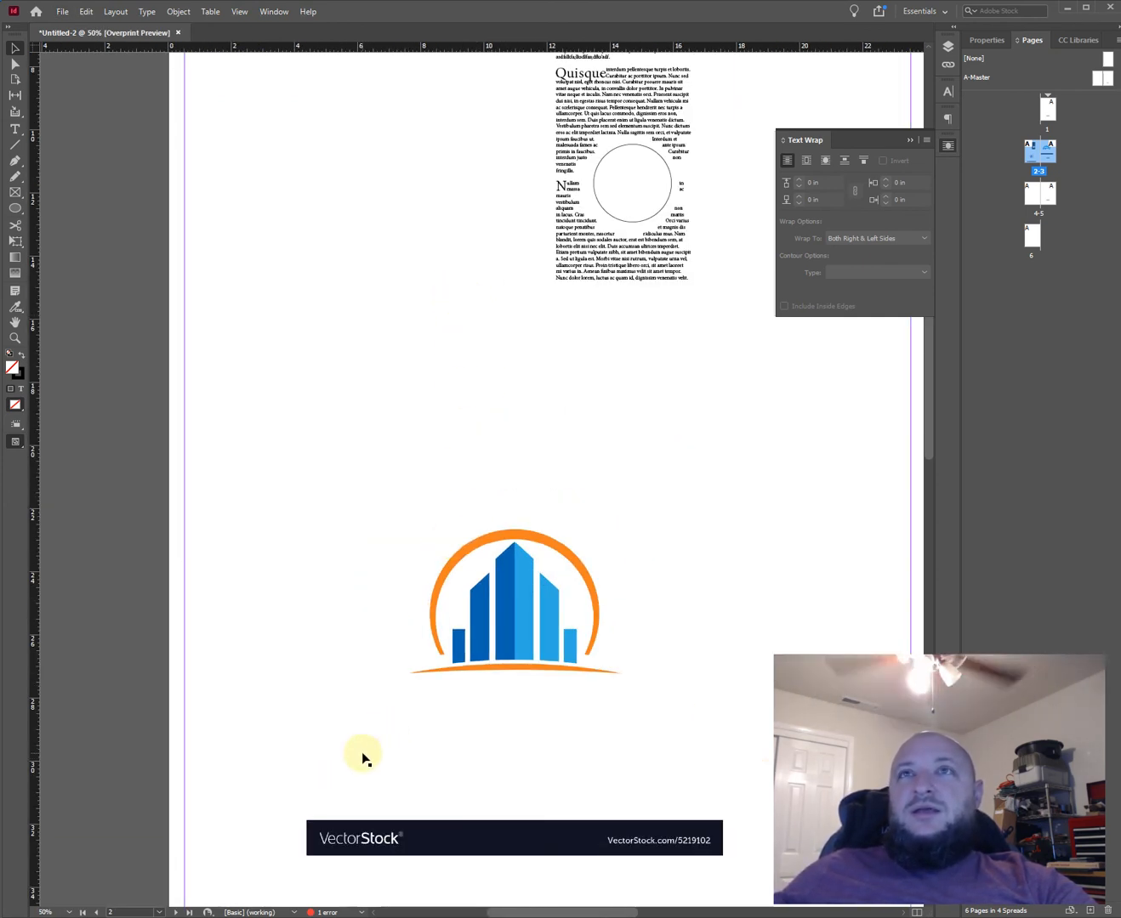
click(212, 13)
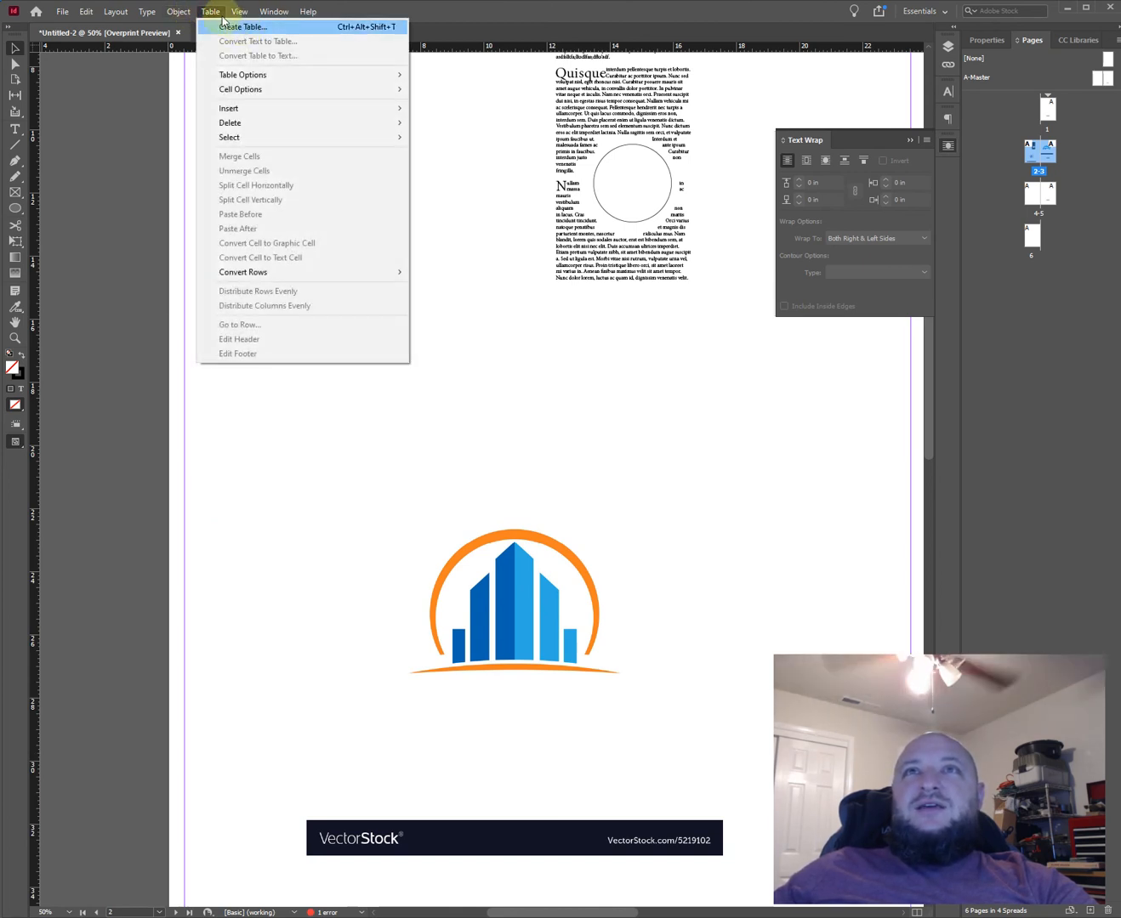
mouse_move(240, 13)
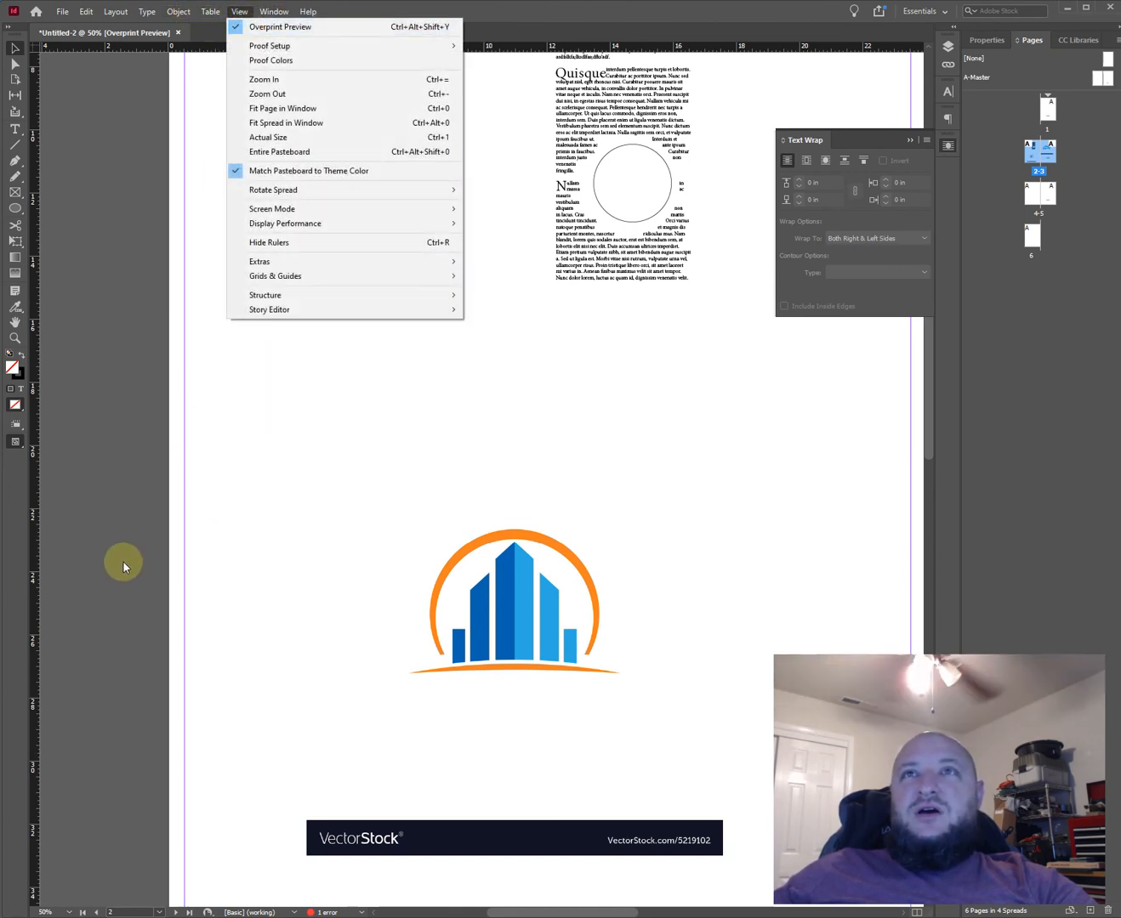
click(161, 557)
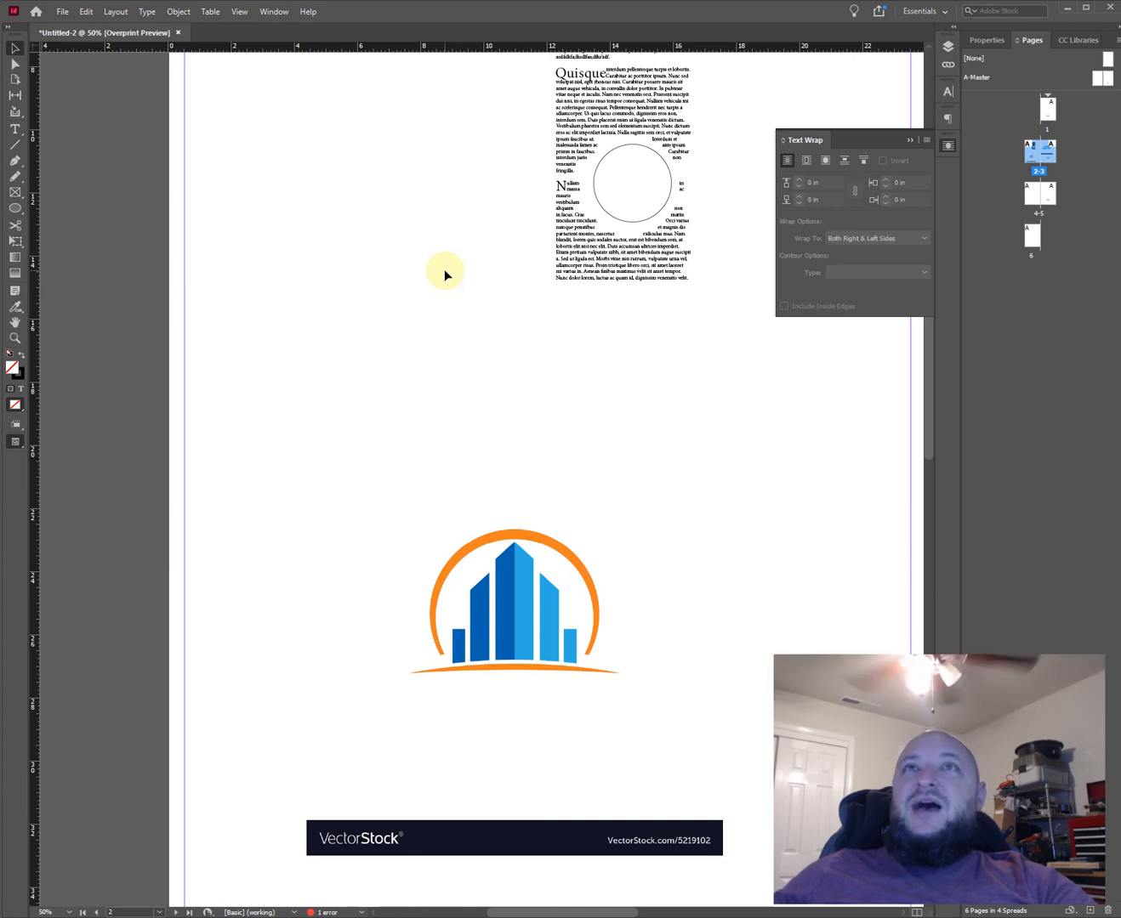
click(210, 12)
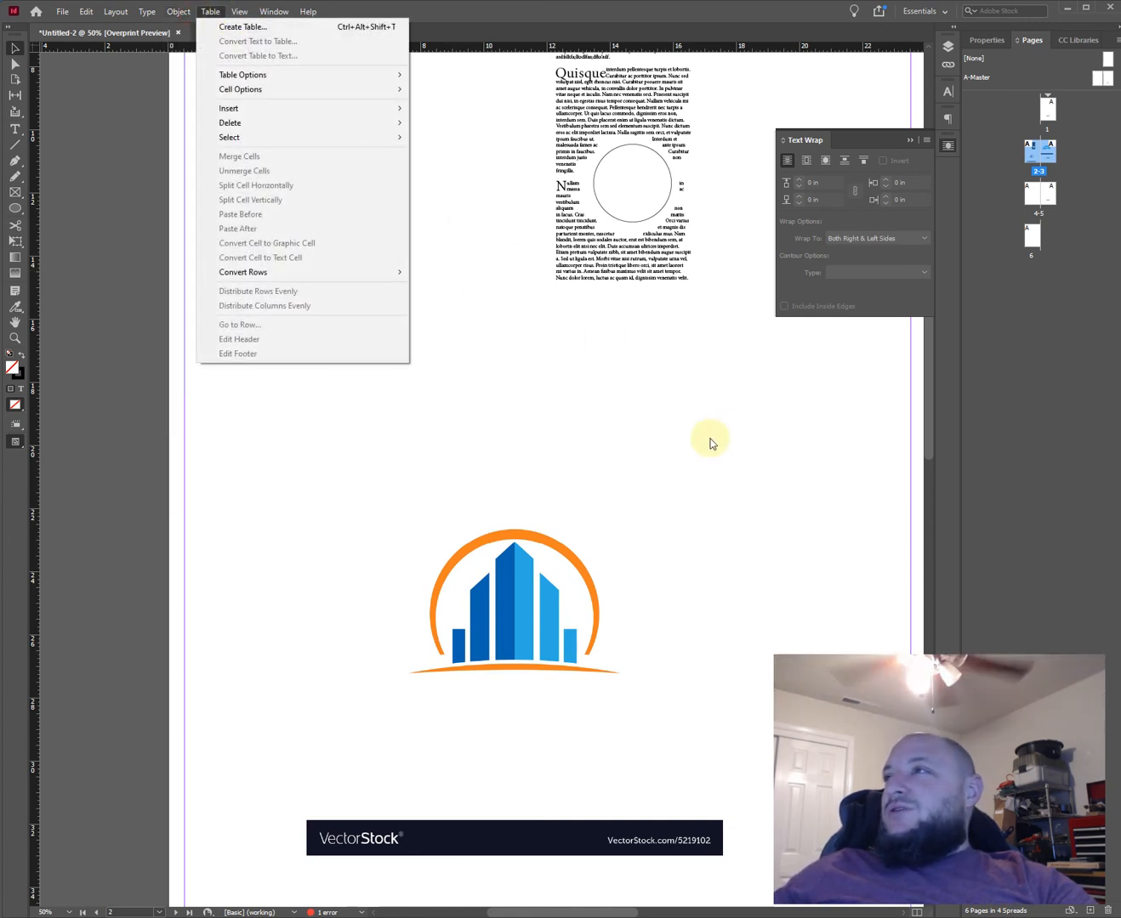
click(706, 442)
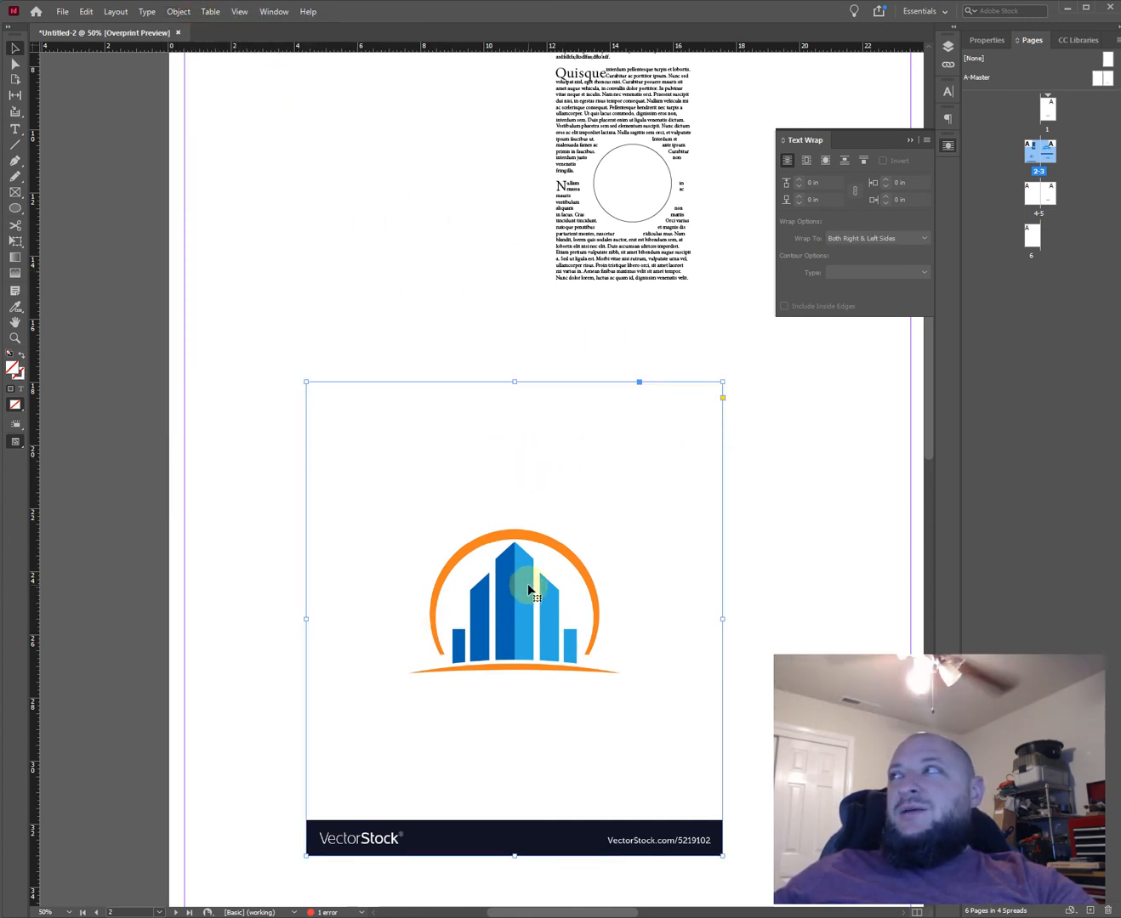
Turn off Overprint Preview and deselect the city-skyline logo on page 2
click(210, 12)
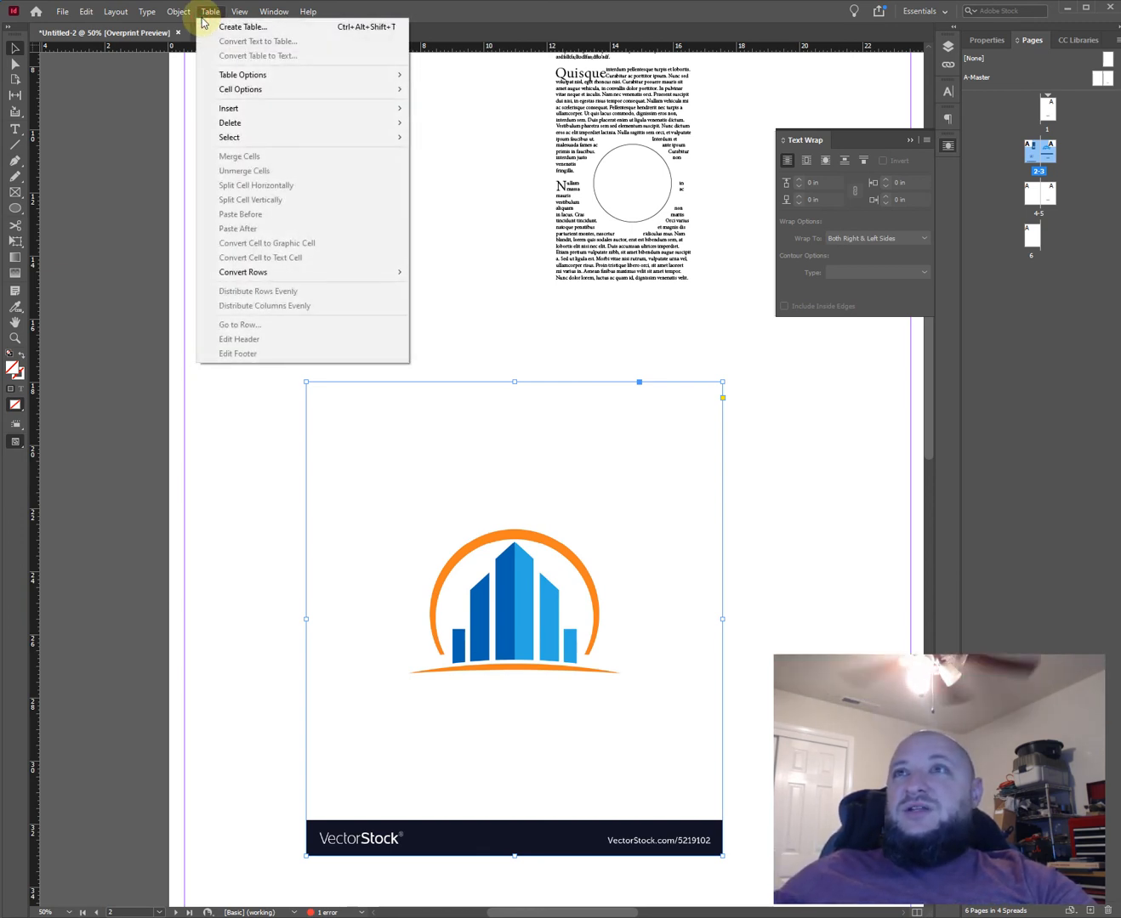
mouse_move(239, 12)
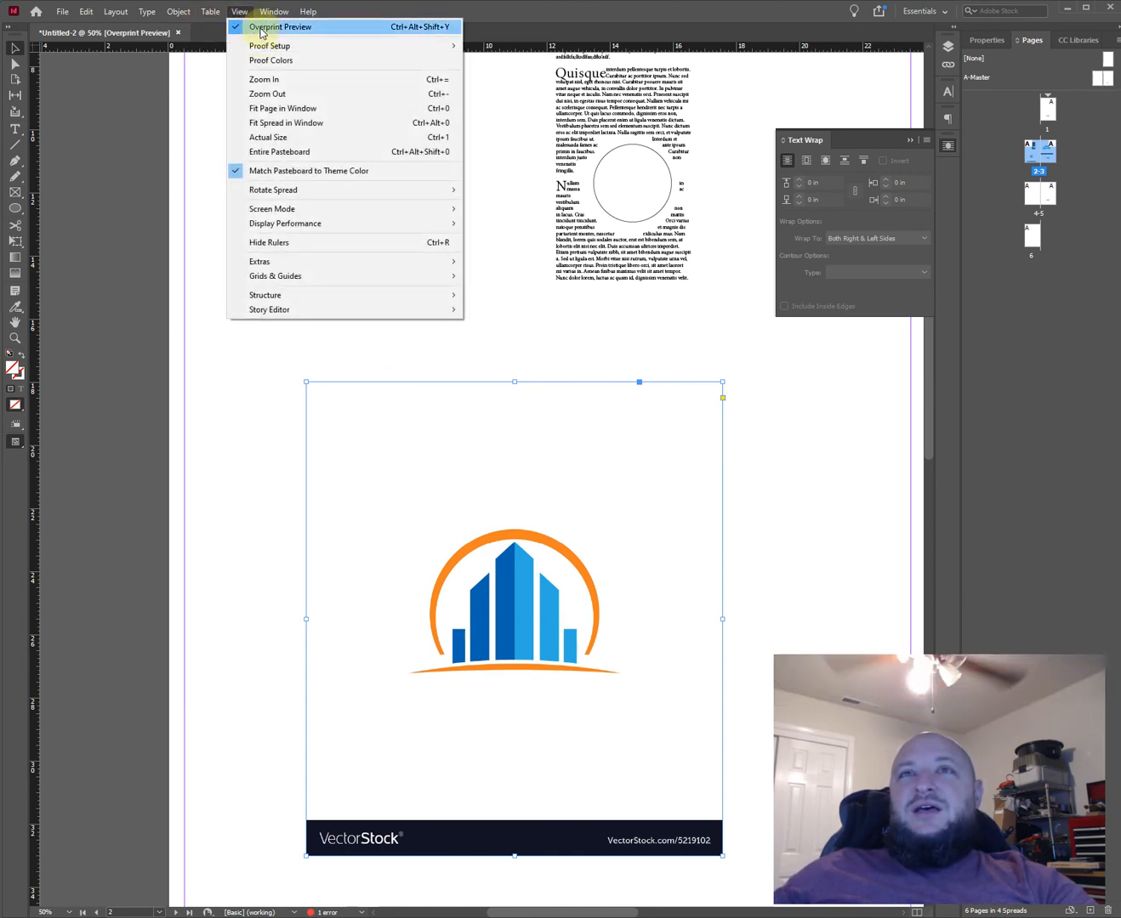
click(260, 30)
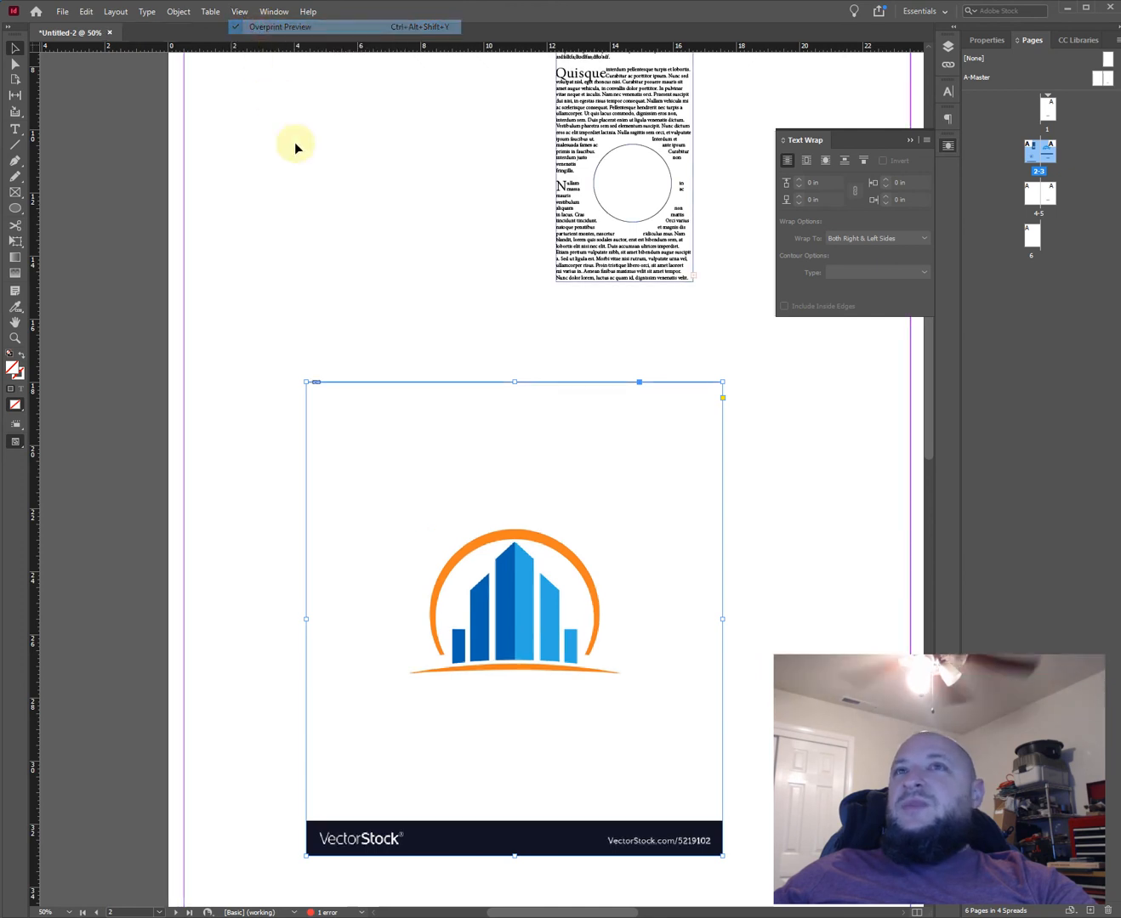
click(319, 289)
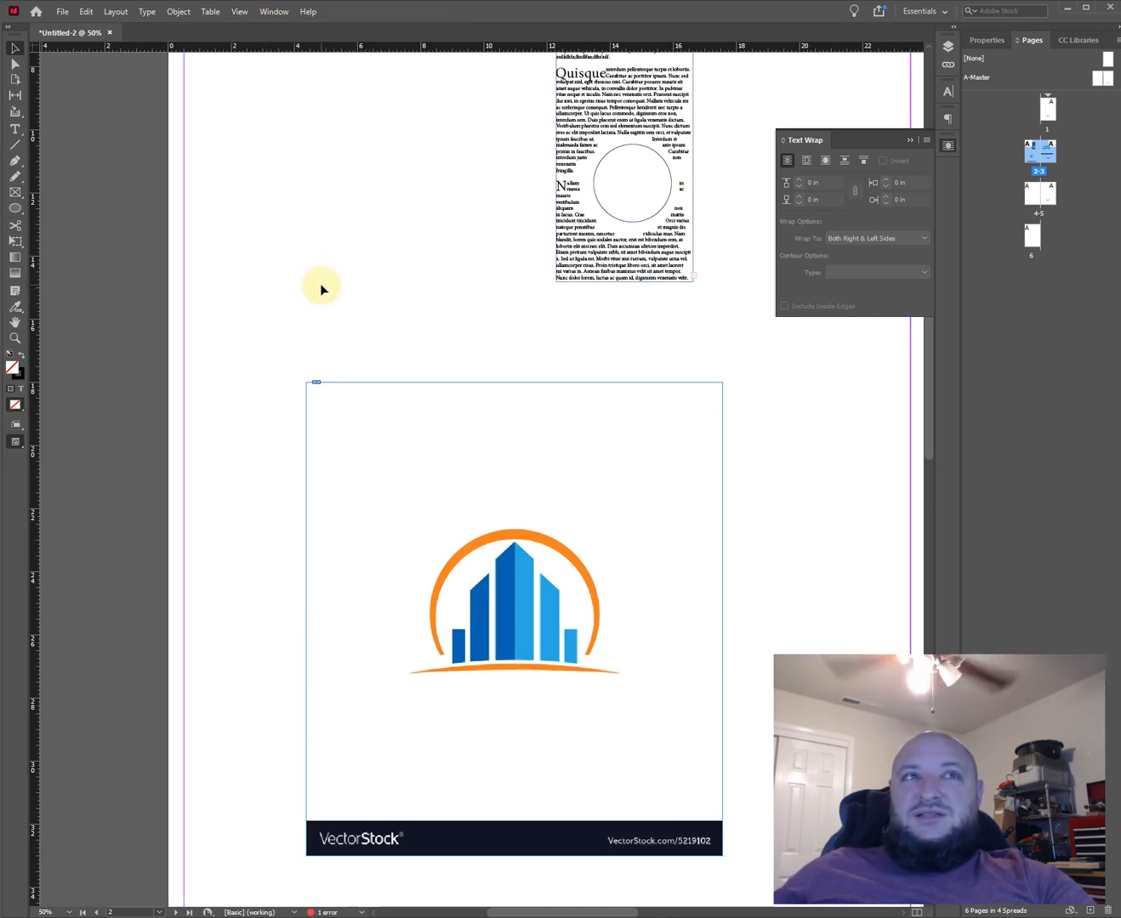